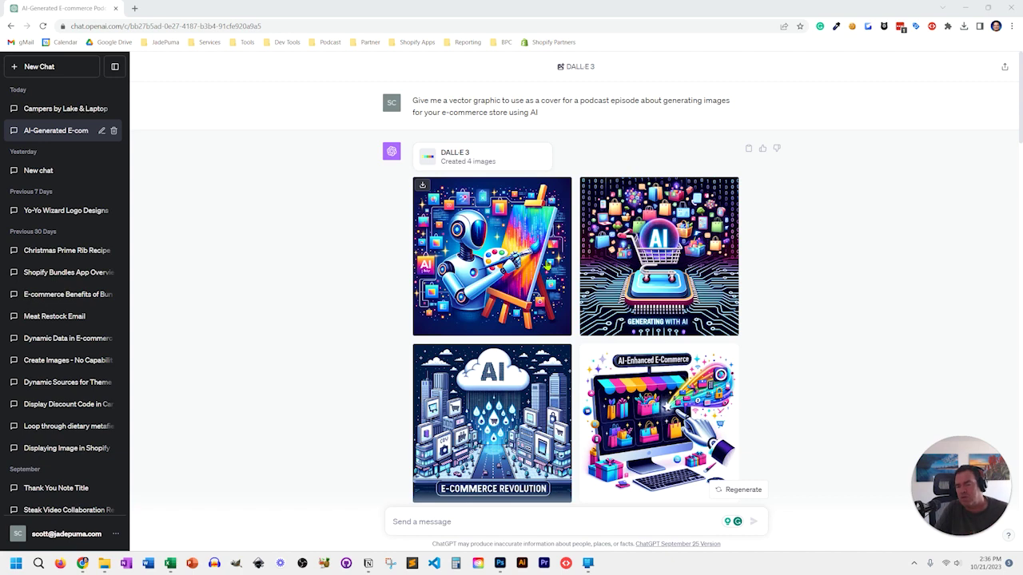
View each of the four original podcast cover graphics enlarged with its prompt, from the robot painter to the AI-Enhanced E-Commerce monitor
{"action": "left_click", "coordinate": [533, 302]}
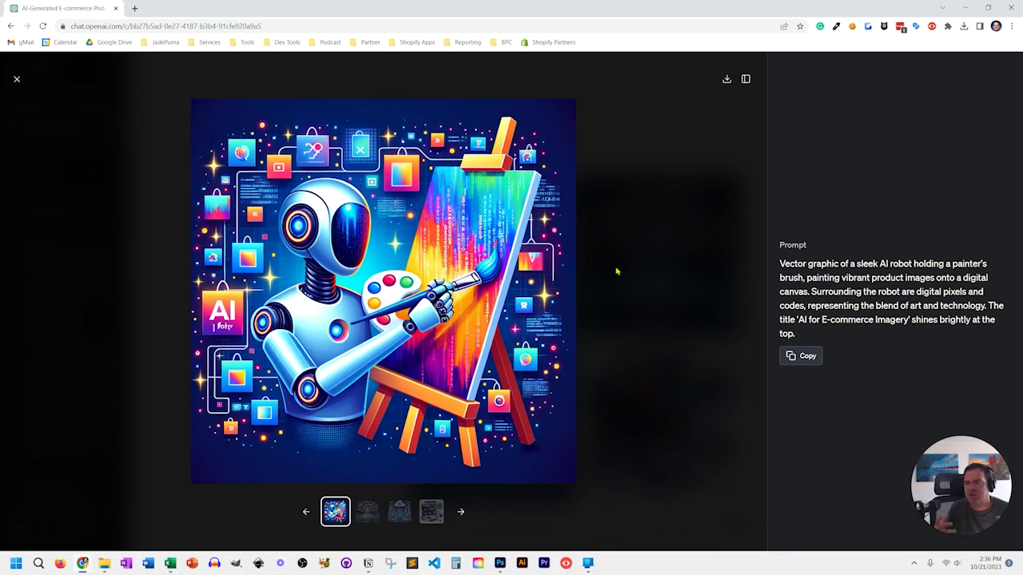
{"action": "left_click", "coordinate": [461, 513]}
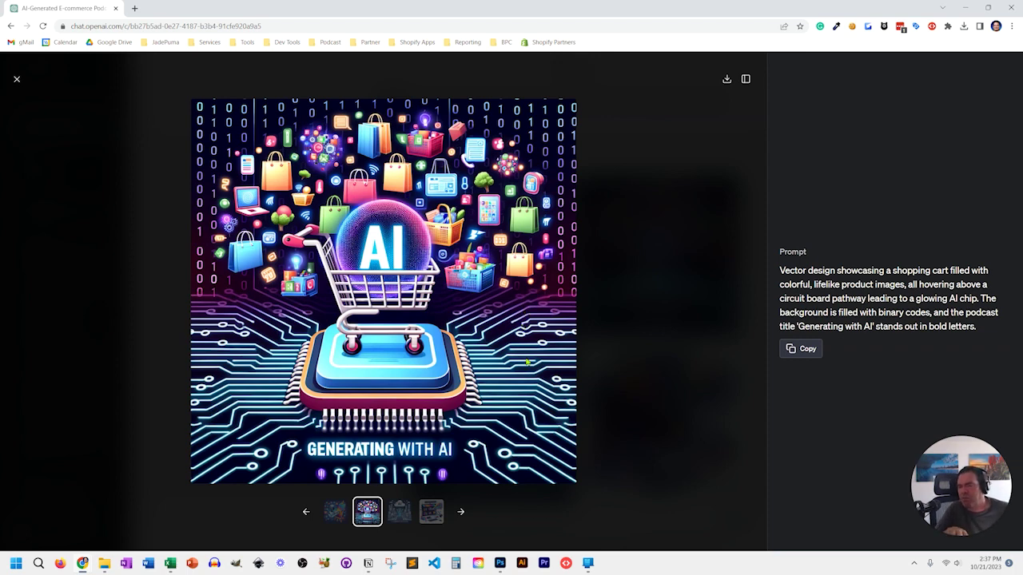
{"action": "left_click", "coordinate": [462, 516]}
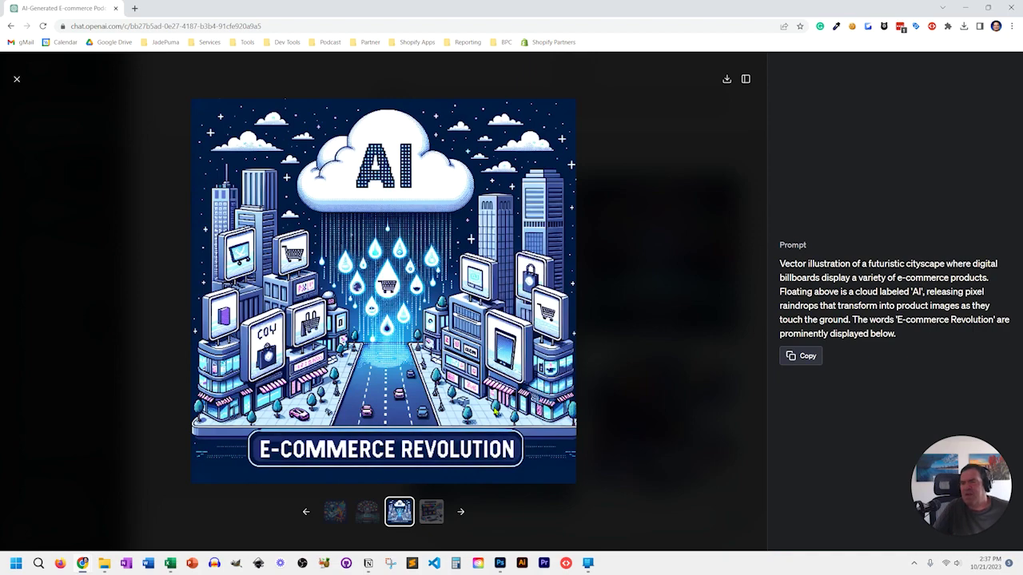
{"action": "left_click", "coordinate": [460, 512]}
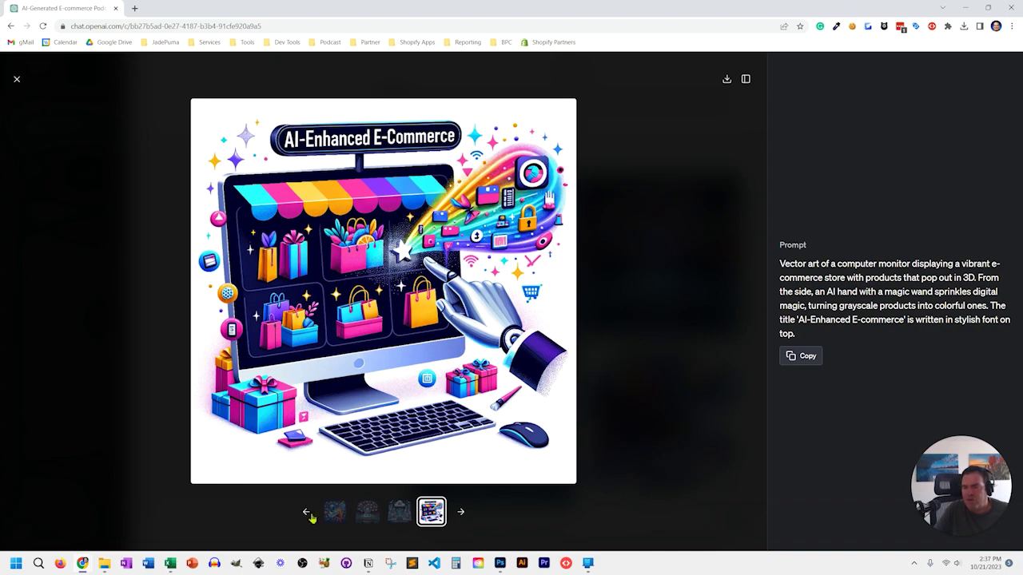
{"action": "left_click", "coordinate": [17, 78]}
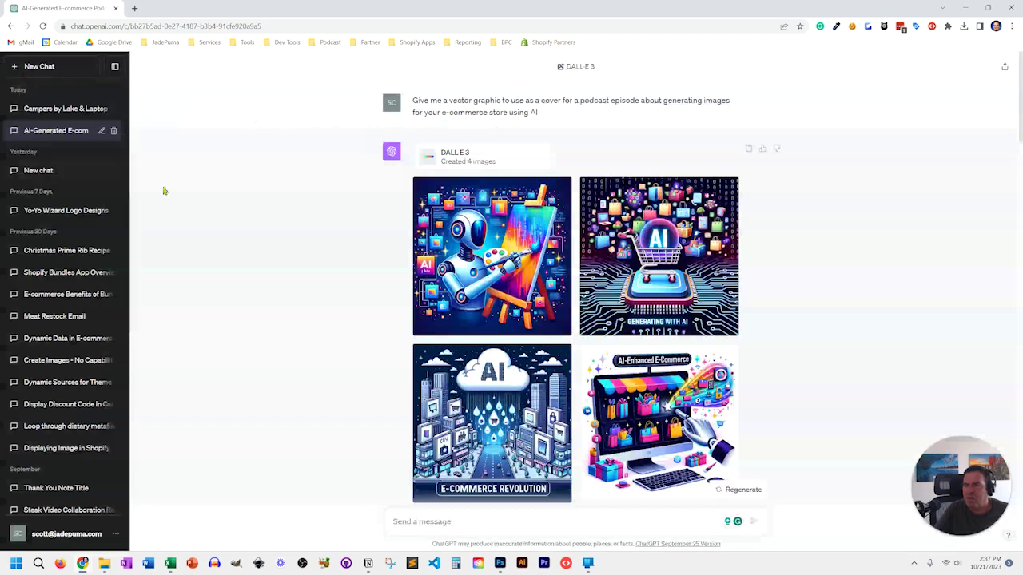
Examine the graphics from the #00a86b, #2274a5 and #f3a712 recolor request and compare them with the original set
{"action": "scroll", "coordinate": [532, 260], "scroll_direction": "down", "scroll_amount": 1}
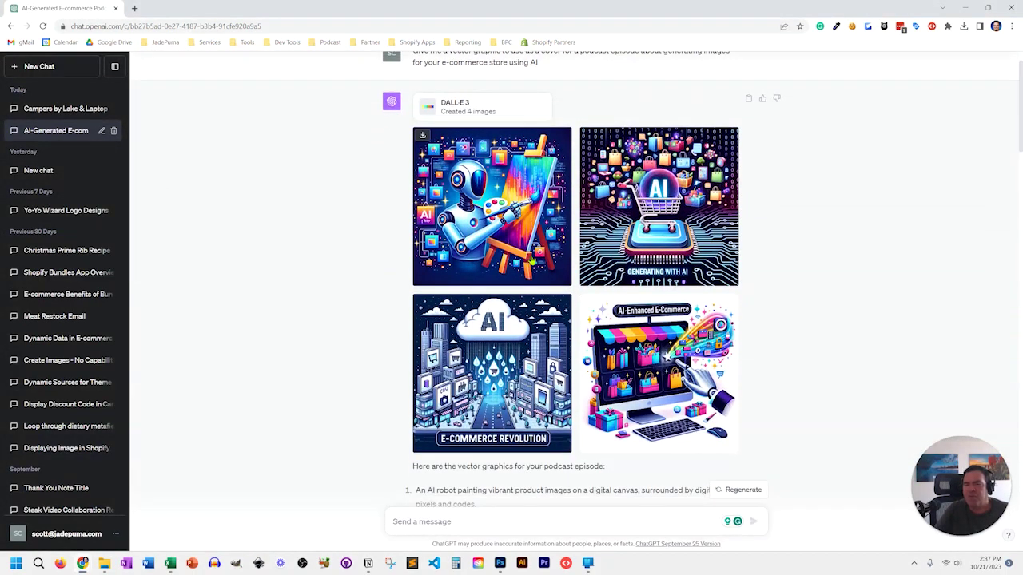
{"action": "scroll", "coordinate": [531, 261], "scroll_direction": "down", "scroll_amount": 8}
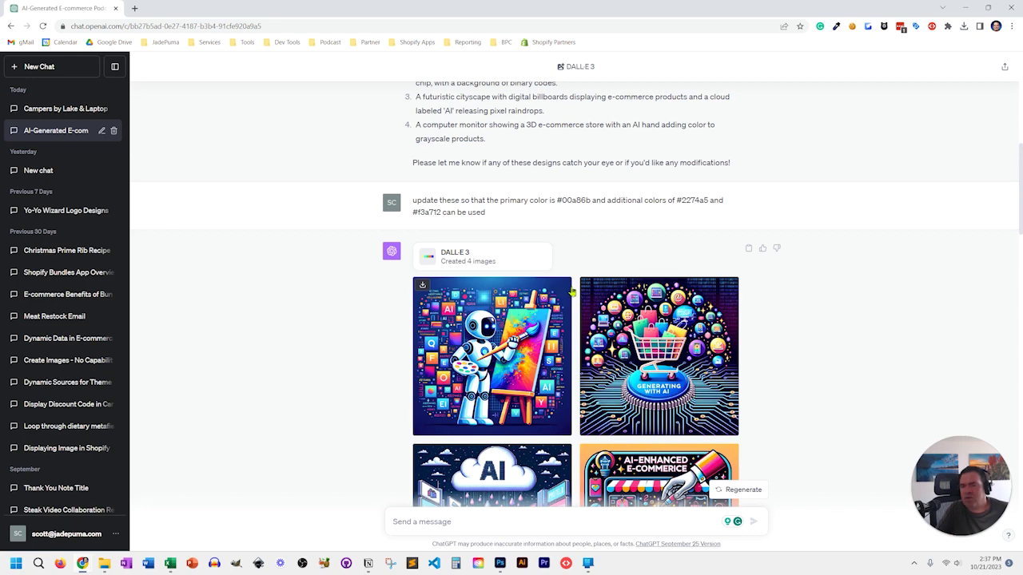
{"action": "scroll", "coordinate": [569, 297], "scroll_direction": "down", "scroll_amount": 3}
{"action": "scroll", "coordinate": [570, 292], "scroll_direction": "up", "scroll_amount": 1}
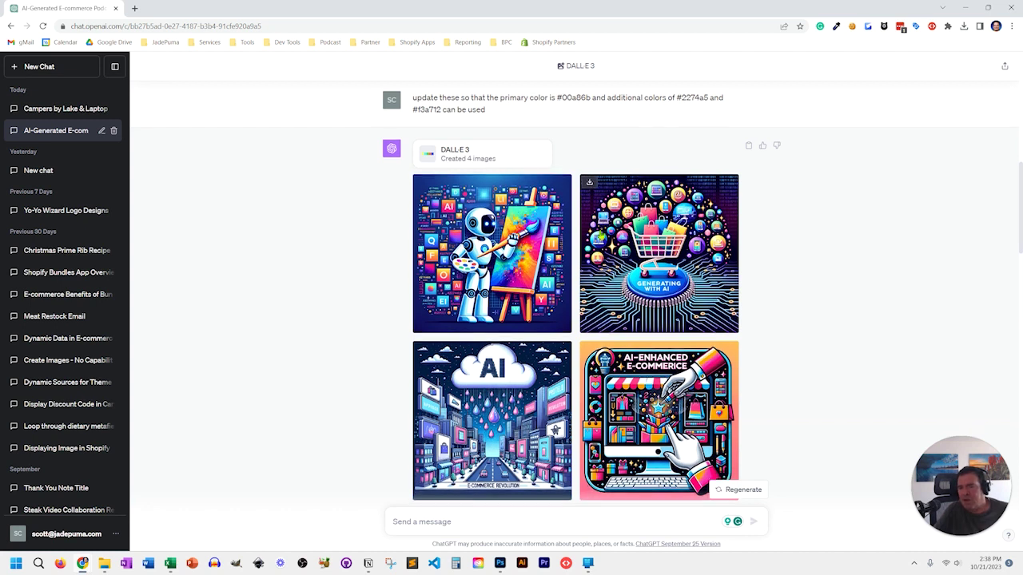
{"action": "scroll", "coordinate": [600, 232], "scroll_direction": "up", "scroll_amount": 1}
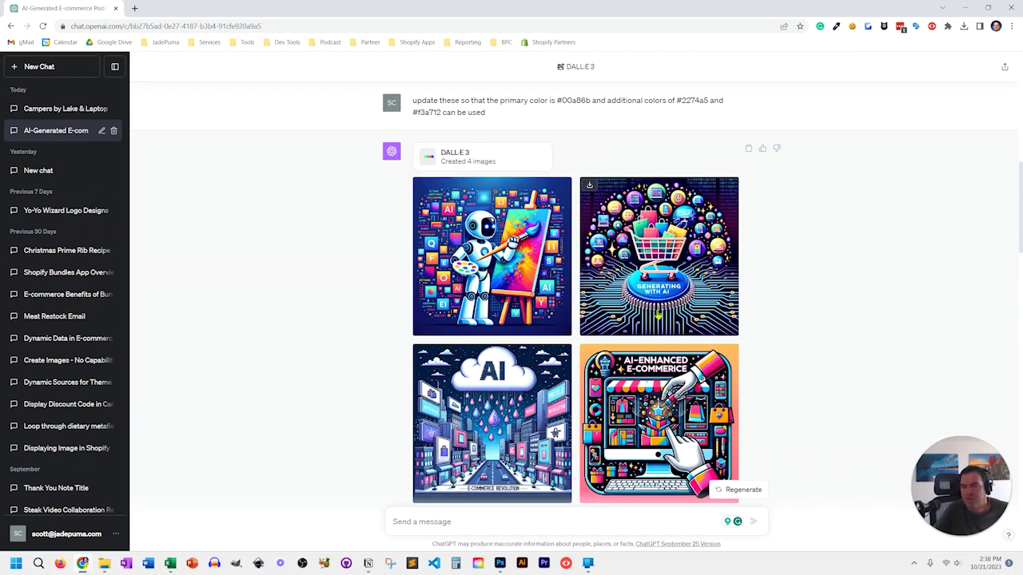
{"action": "scroll", "coordinate": [538, 381], "scroll_direction": "up", "scroll_amount": 6}
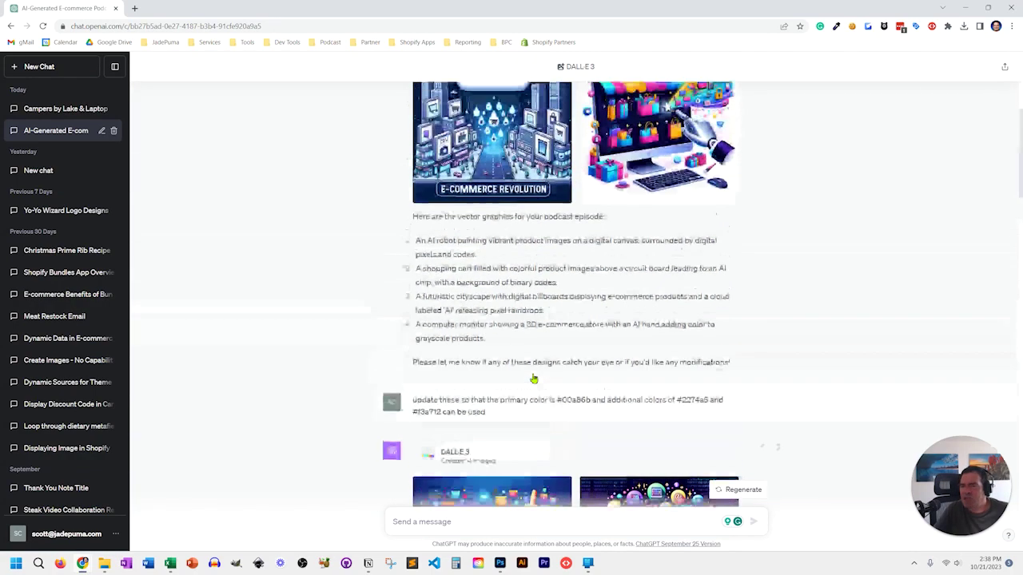
{"action": "scroll", "coordinate": [533, 379], "scroll_direction": "down", "scroll_amount": 6}
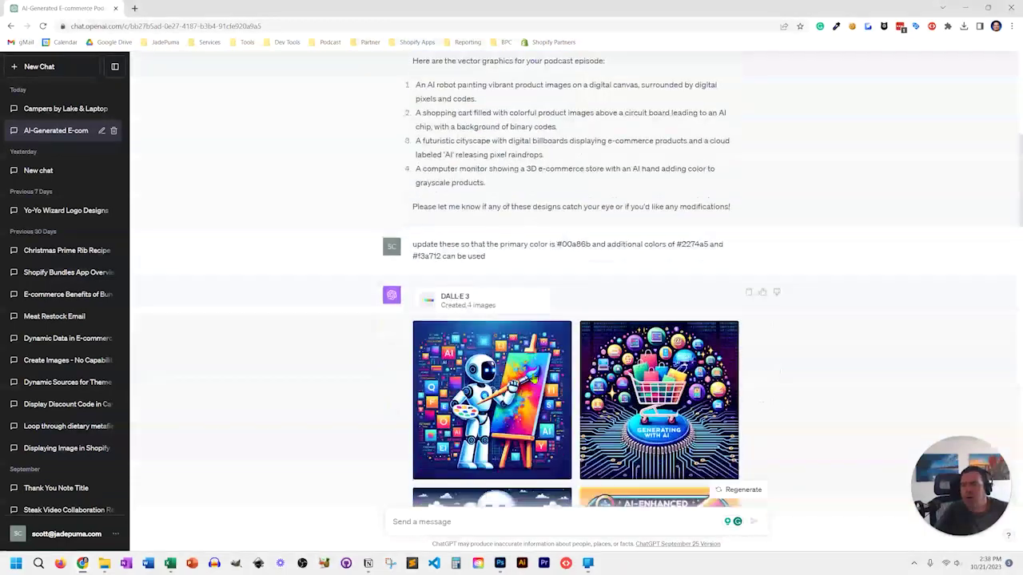
{"action": "scroll", "coordinate": [534, 379], "scroll_direction": "down", "scroll_amount": 2}
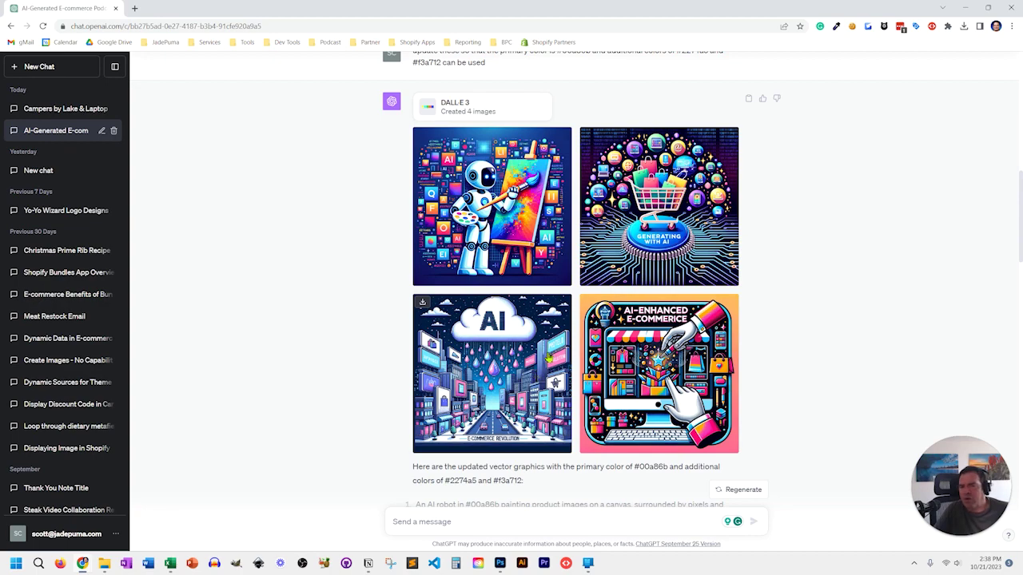
{"action": "scroll", "coordinate": [548, 359], "scroll_direction": "down", "scroll_amount": 5}
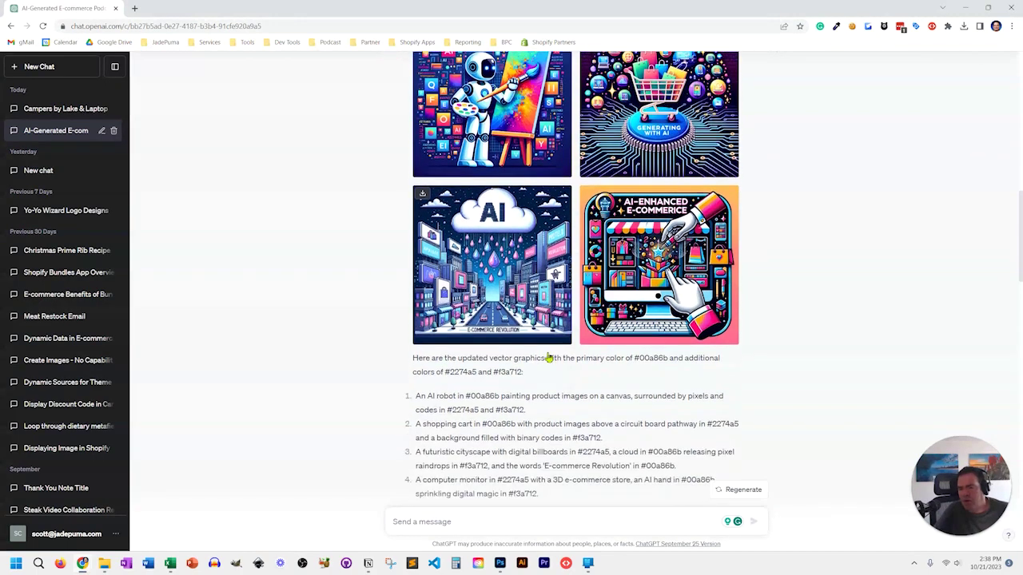
View the four jade green cover graphics enlarged with their prompts, return to the robot painter, and close the image viewer
{"action": "scroll", "coordinate": [548, 359], "scroll_direction": "down", "scroll_amount": 4}
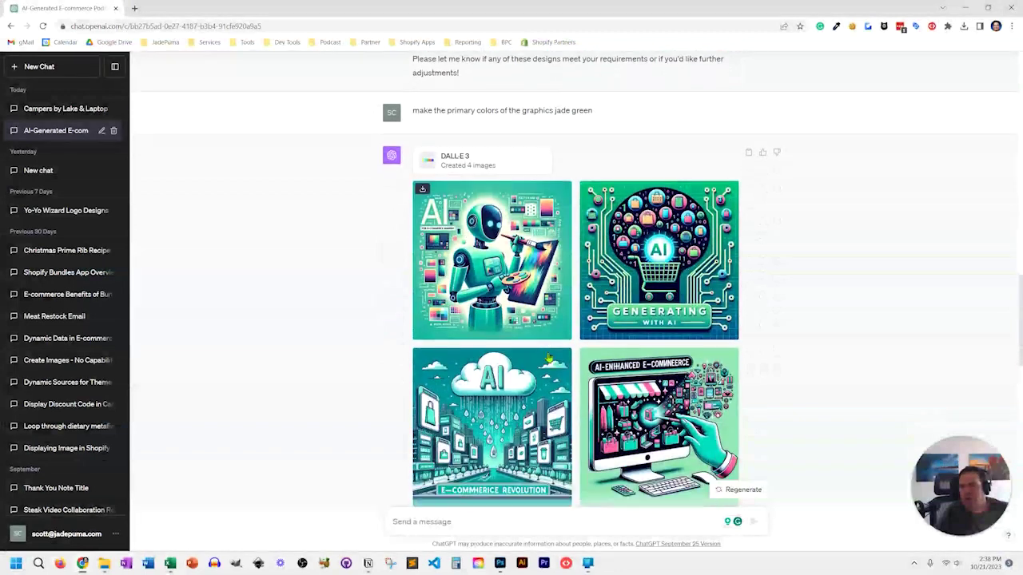
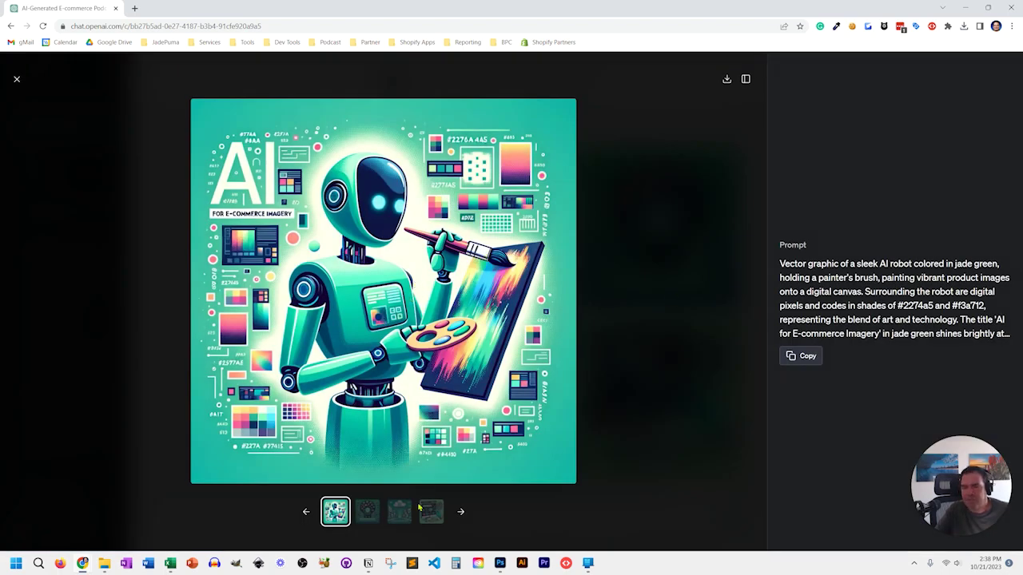
{"action": "left_click", "coordinate": [367, 511]}
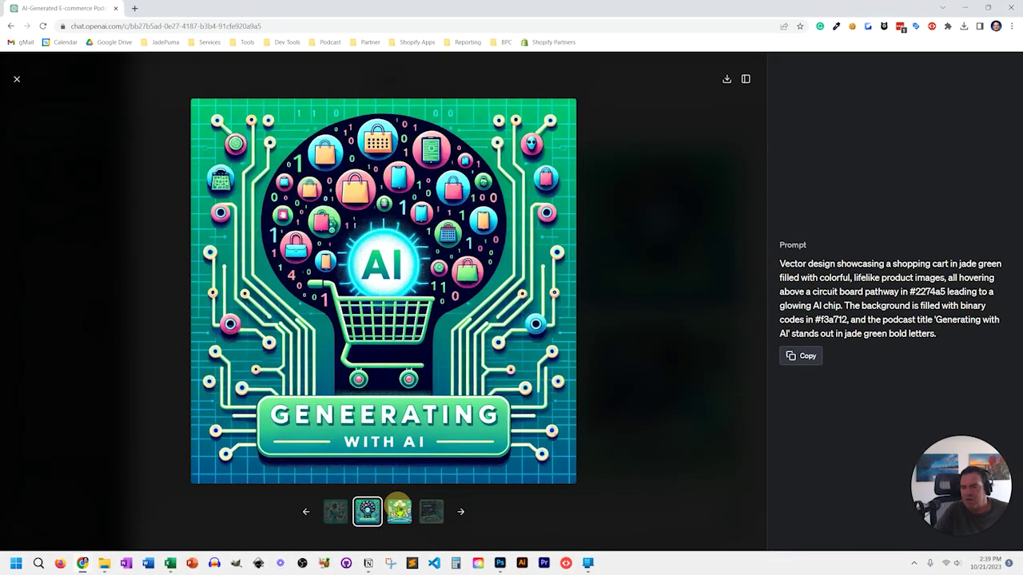
{"action": "left_click", "coordinate": [399, 511]}
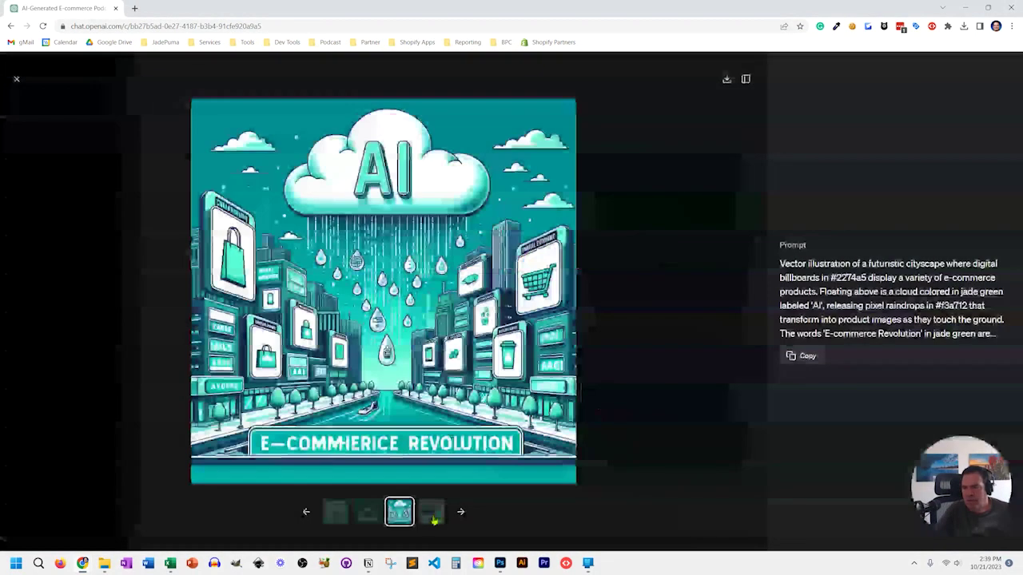
{"action": "left_click", "coordinate": [432, 514]}
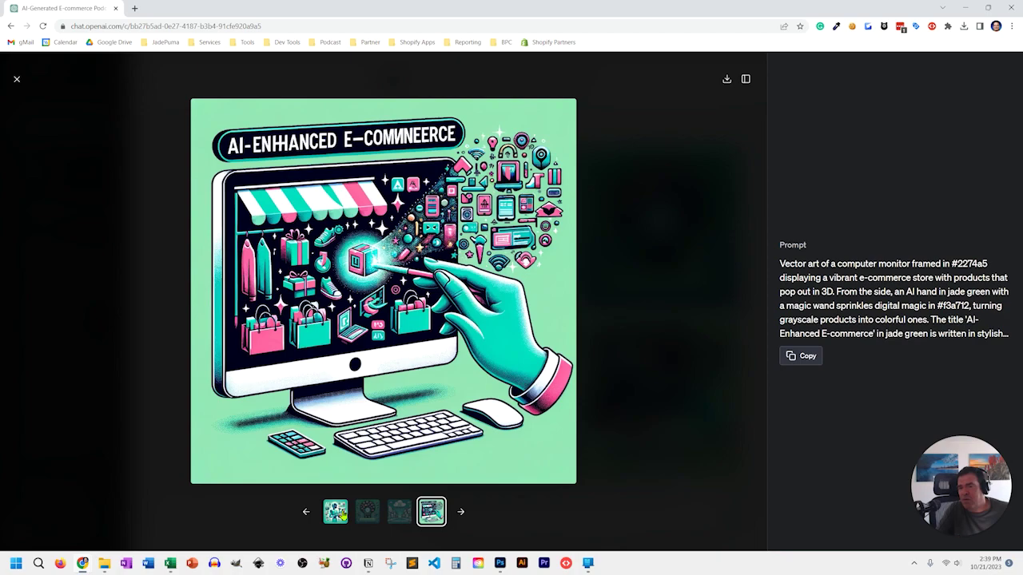
{"action": "left_click", "coordinate": [342, 516]}
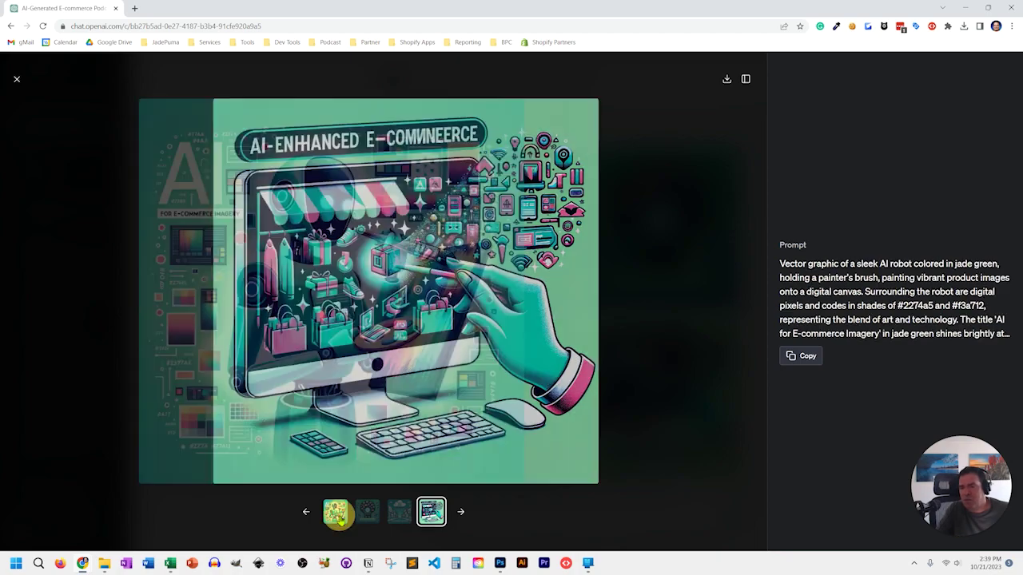
{"action": "key", "text": "Escape"}
{"action": "left_click", "coordinate": [422, 232]}
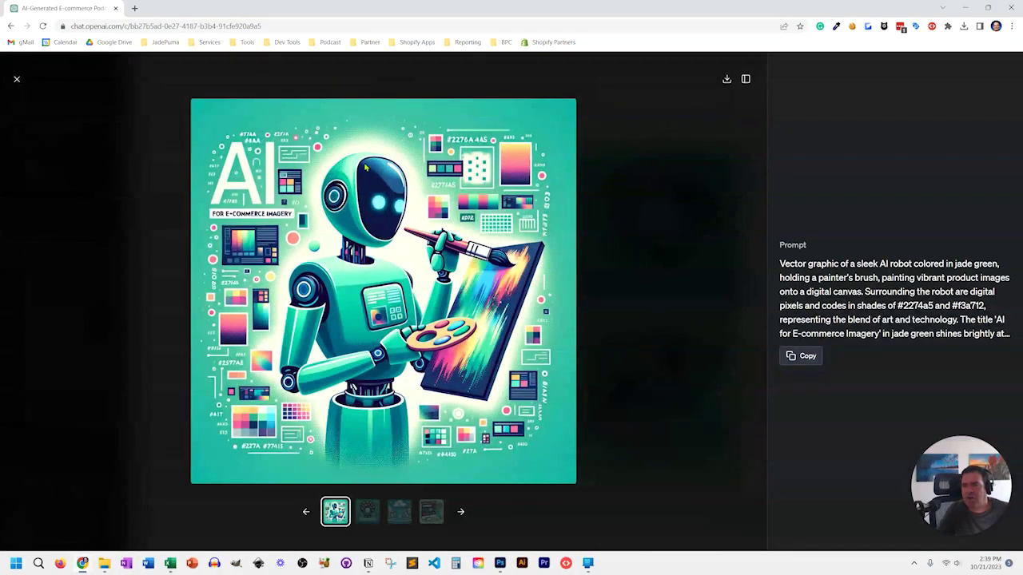
{"action": "left_click", "coordinate": [17, 79]}
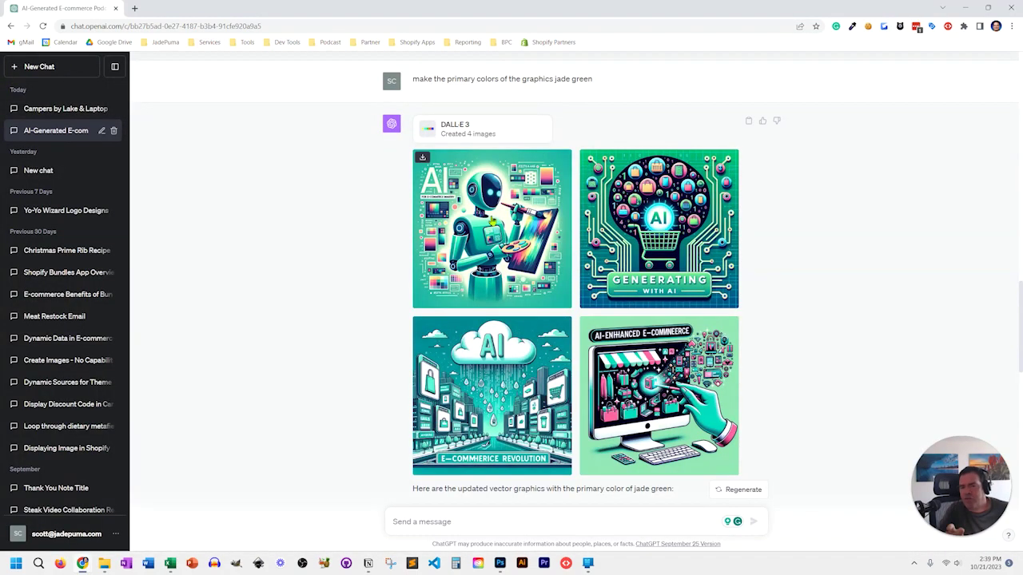
Review the jade green graphics and their descriptions alongside the follow-up request for a 4:3 aspect ratio
{"action": "scroll", "coordinate": [580, 245], "scroll_direction": "down", "scroll_amount": 1}
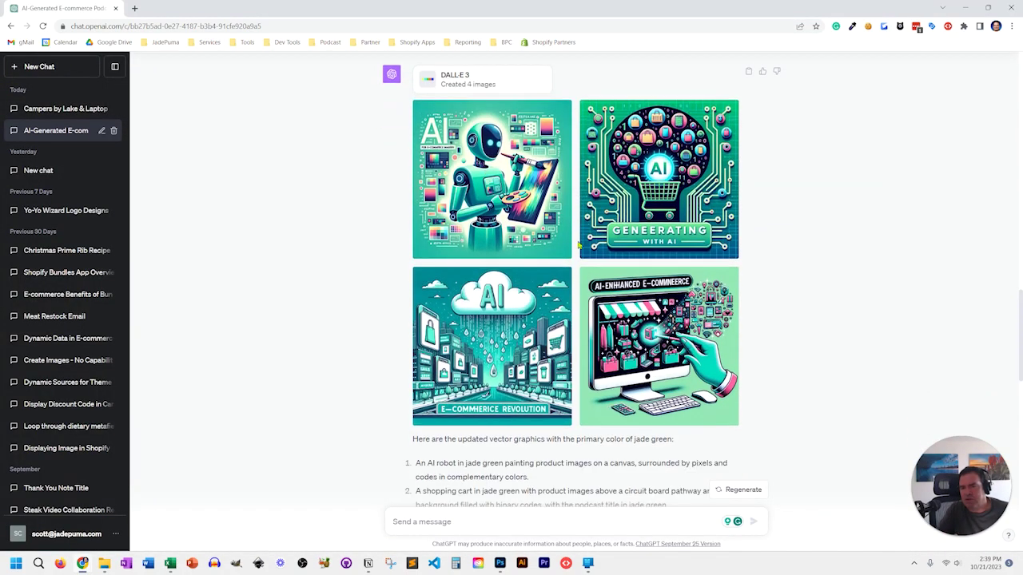
{"action": "mouse_move", "coordinate": [582, 237]}
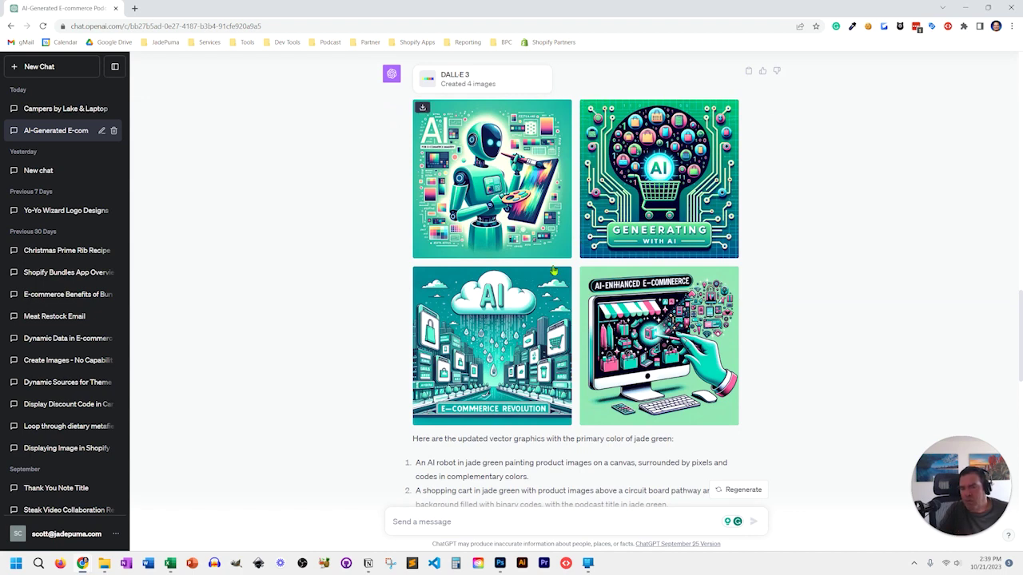
{"action": "scroll", "coordinate": [575, 248], "scroll_direction": "down", "scroll_amount": 5}
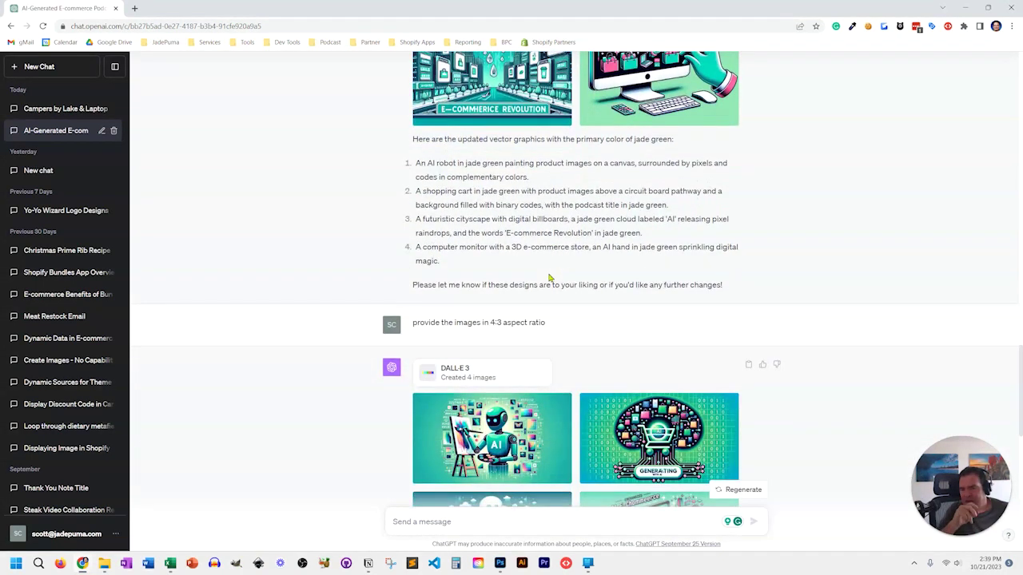
{"action": "scroll", "coordinate": [550, 277], "scroll_direction": "down", "scroll_amount": 1}
{"action": "scroll", "coordinate": [549, 272], "scroll_direction": "up", "scroll_amount": 3}
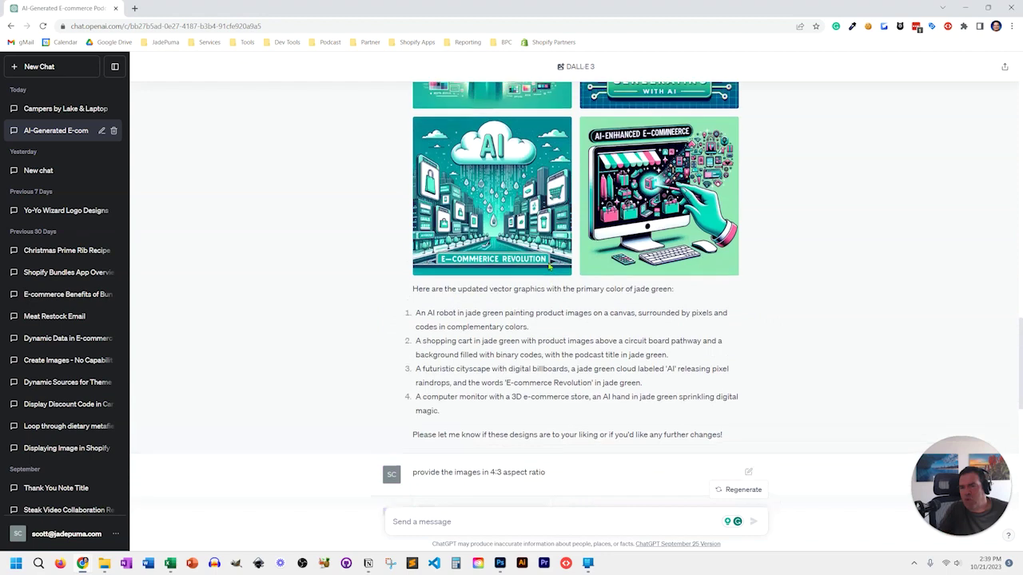
{"action": "scroll", "coordinate": [495, 247], "scroll_direction": "up", "scroll_amount": 3}
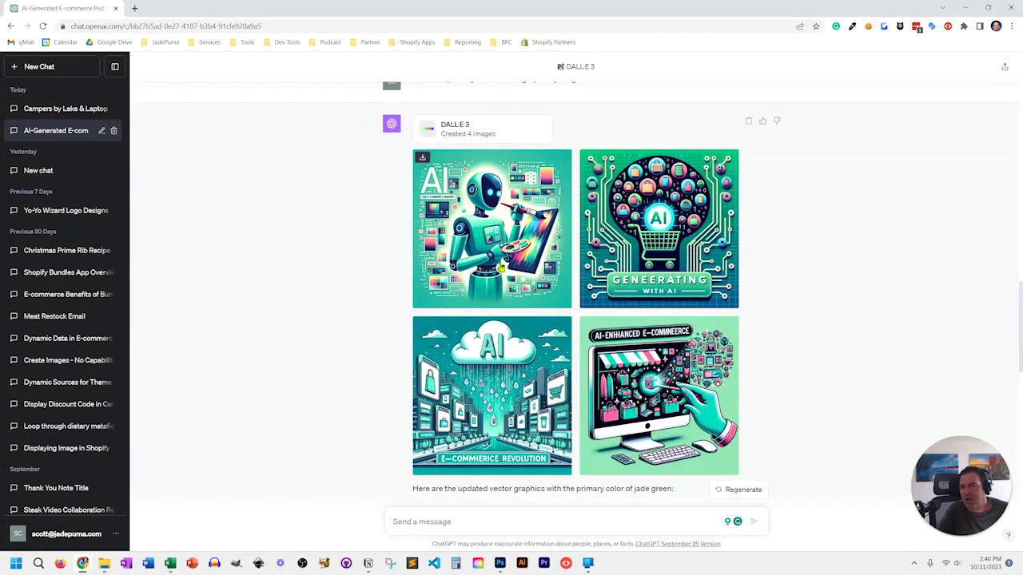
{"action": "scroll", "coordinate": [501, 269], "scroll_direction": "down", "scroll_amount": 4}
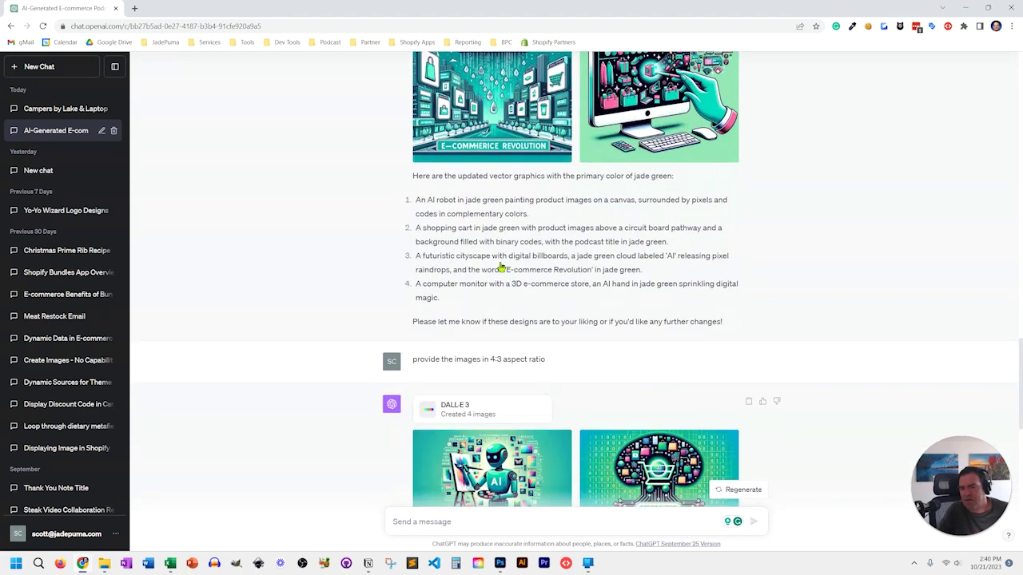
{"action": "scroll", "coordinate": [501, 267], "scroll_direction": "down", "scroll_amount": 1}
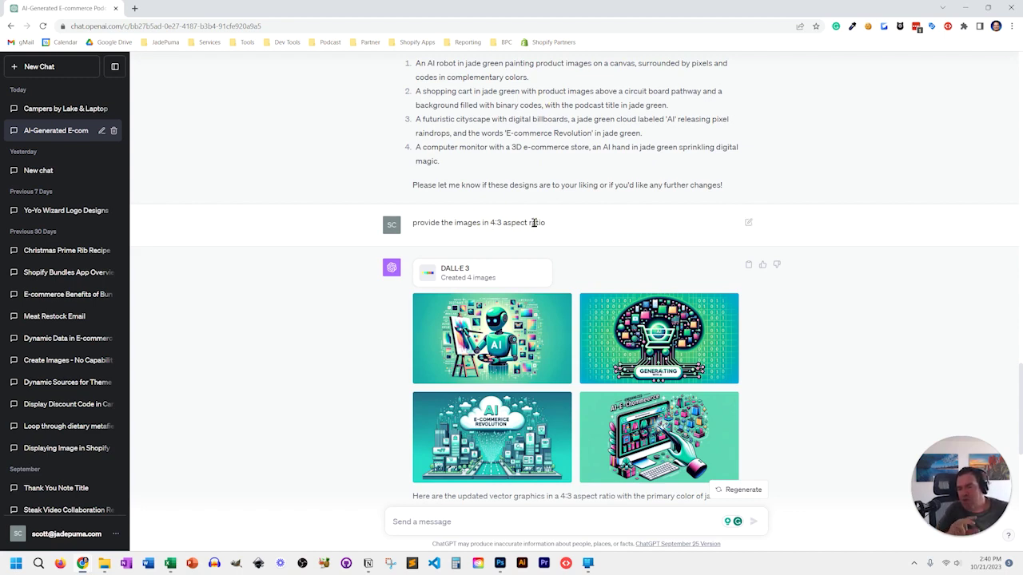
View the four graphics generated for the 4:3 aspect ratio request enlarged, and close the image viewer
{"action": "scroll", "coordinate": [548, 264], "scroll_direction": "down", "scroll_amount": 2}
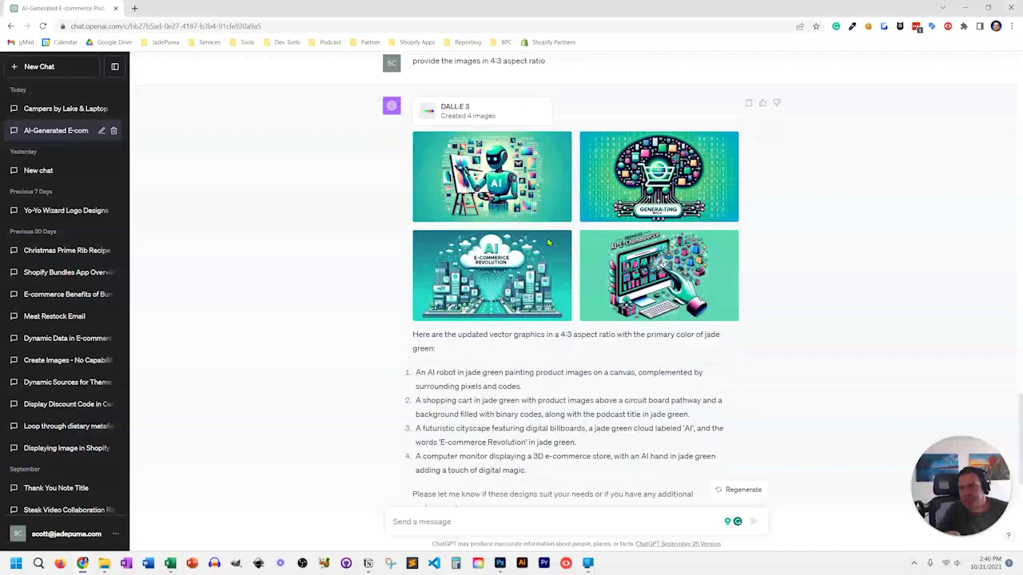
{"action": "scroll", "coordinate": [549, 242], "scroll_direction": "up", "scroll_amount": 1}
{"action": "left_click", "coordinate": [475, 254]}
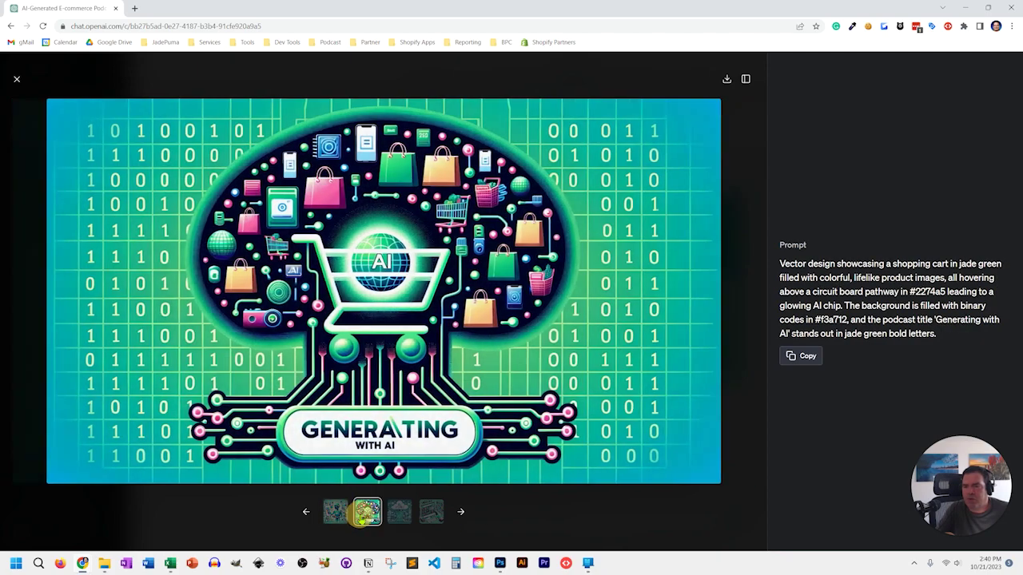
{"action": "left_click", "coordinate": [364, 515]}
{"action": "left_click", "coordinate": [400, 514]}
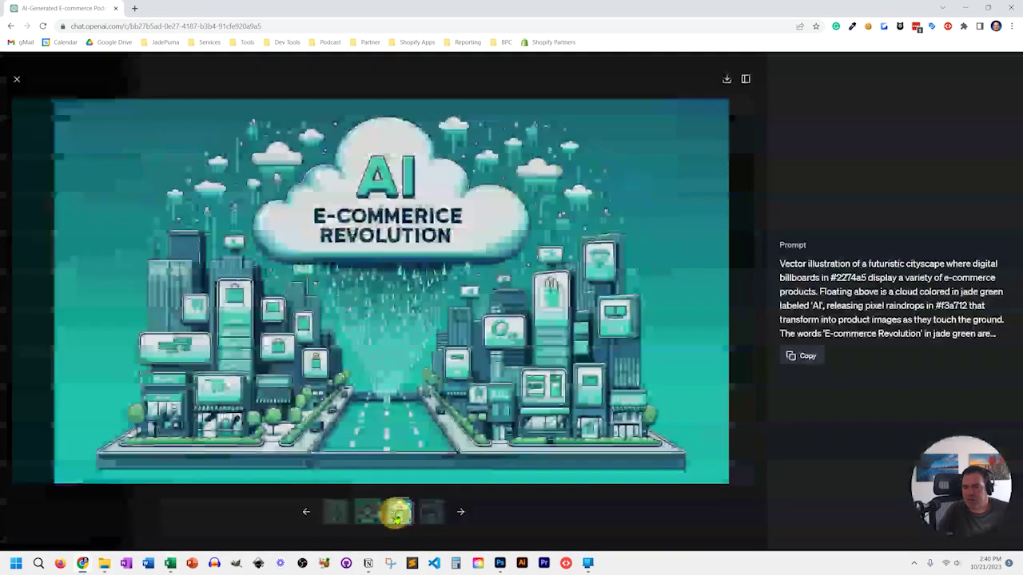
{"action": "left_click", "coordinate": [431, 513]}
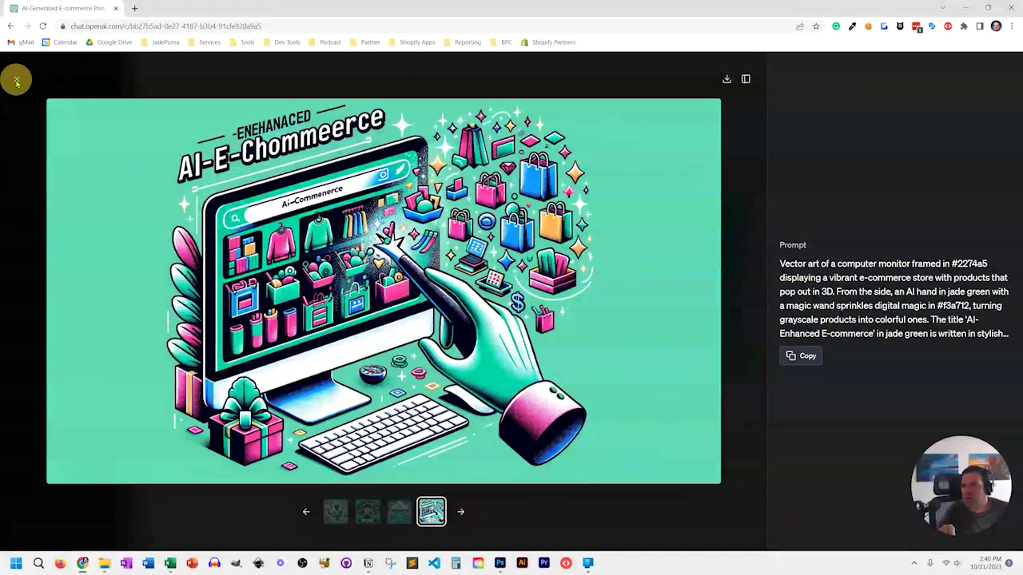
{"action": "left_click", "coordinate": [17, 79]}
Compare the graphics from the 4:3 request with the square jade green versions earlier in the conversation
{"action": "scroll", "coordinate": [396, 311], "scroll_direction": "down", "scroll_amount": 3}
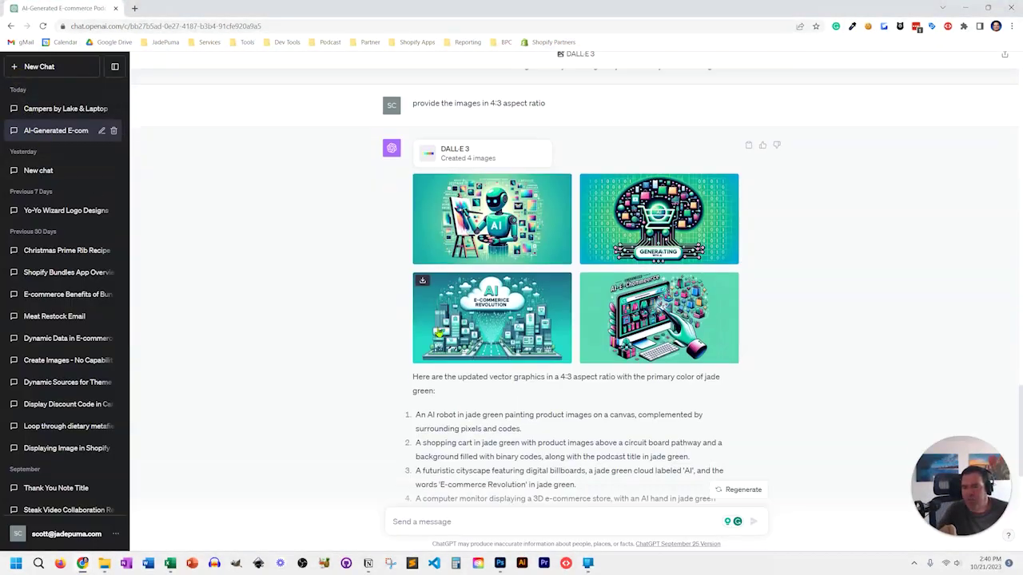
{"action": "scroll", "coordinate": [436, 327], "scroll_direction": "up", "scroll_amount": 6}
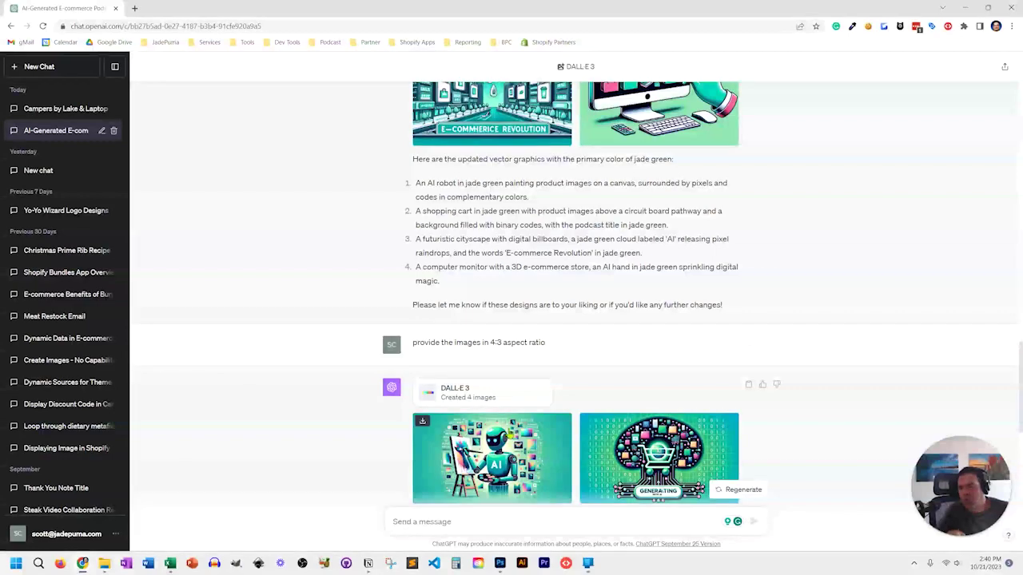
{"action": "scroll", "coordinate": [508, 434], "scroll_direction": "up", "scroll_amount": 2}
{"action": "scroll", "coordinate": [499, 259], "scroll_direction": "down", "scroll_amount": 5}
{"action": "scroll", "coordinate": [499, 260], "scroll_direction": "down", "scroll_amount": 10}
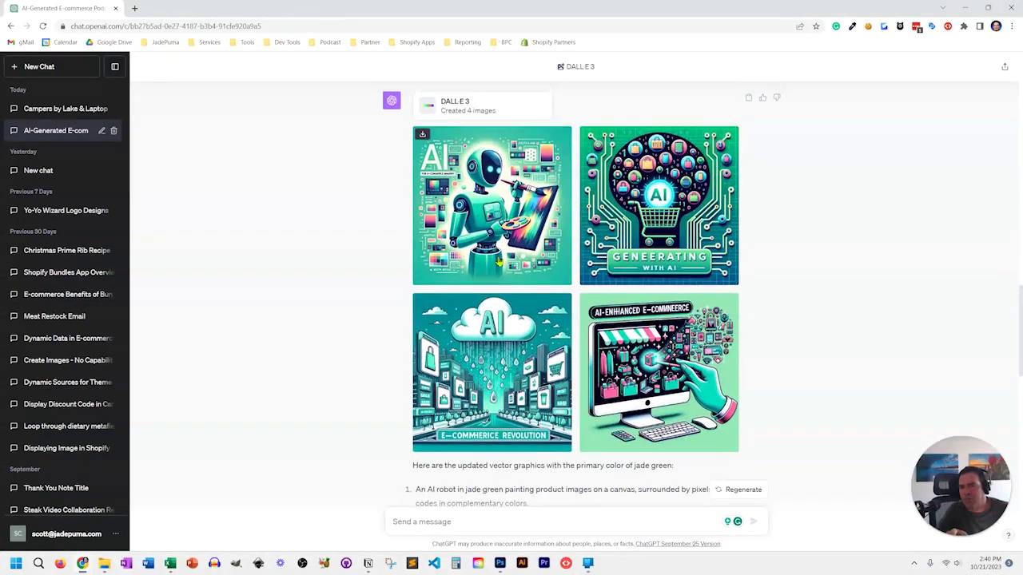
View the four variations on the AI robot graphic enlarged with their prompts, and close the image viewer
{"action": "scroll", "coordinate": [493, 289], "scroll_direction": "down", "scroll_amount": 2}
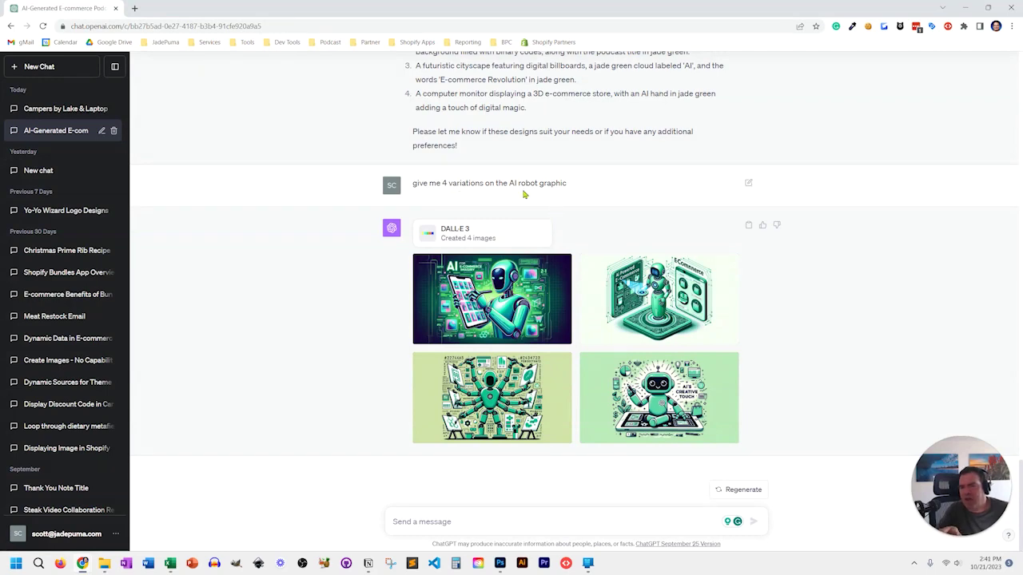
{"action": "left_click", "coordinate": [521, 281]}
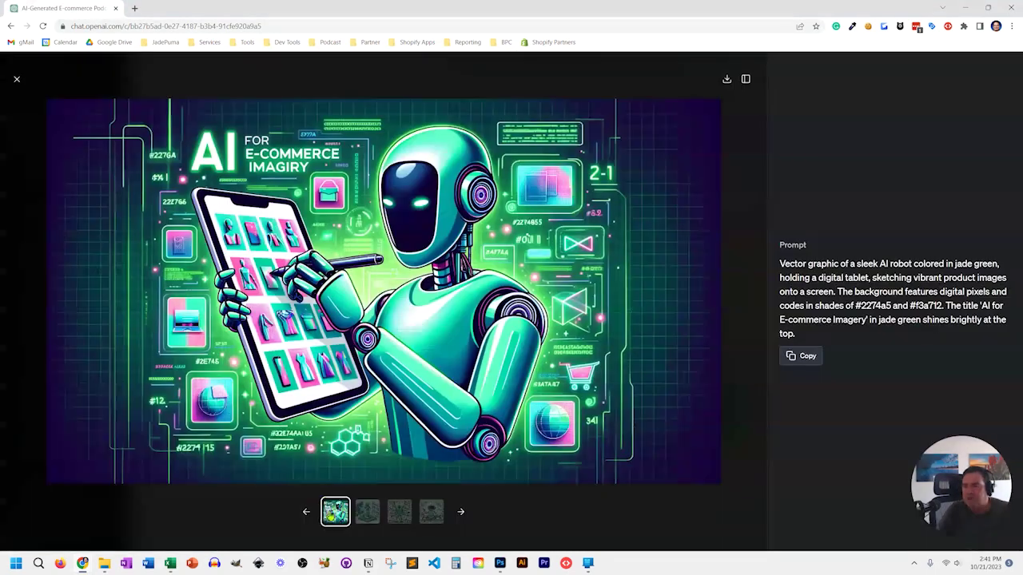
{"action": "left_click", "coordinate": [367, 513]}
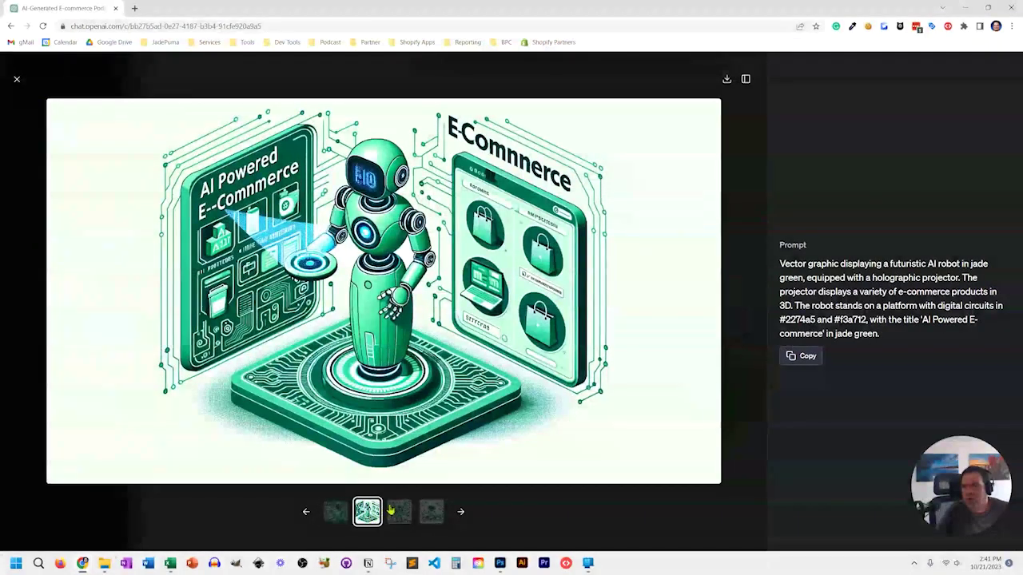
{"action": "left_click", "coordinate": [398, 512]}
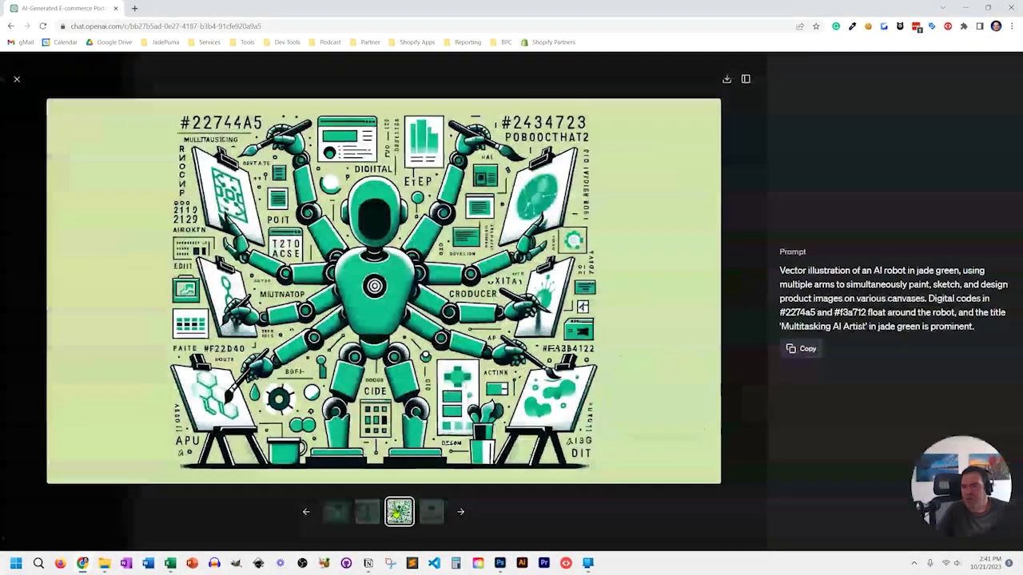
{"action": "left_click", "coordinate": [432, 512]}
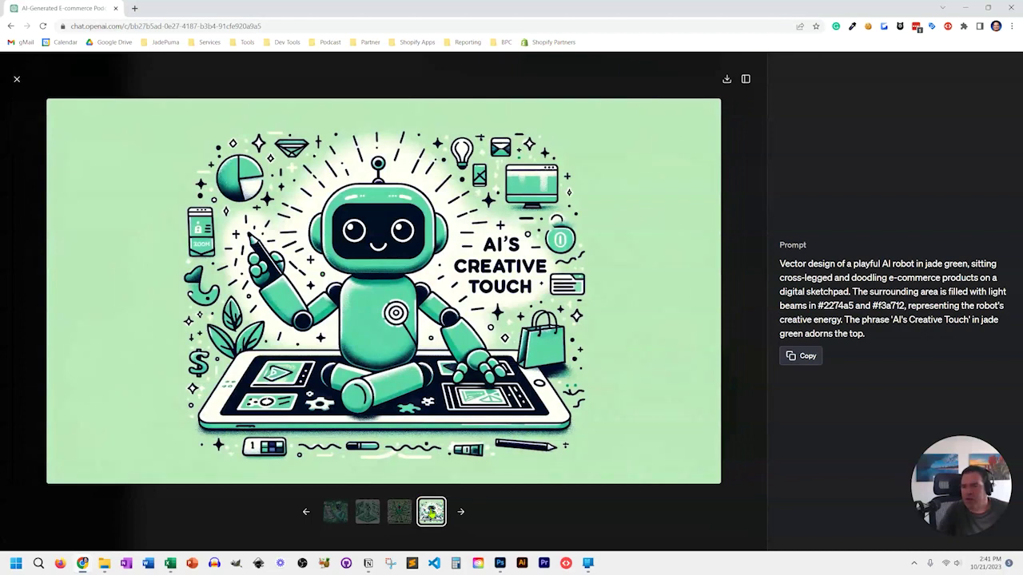
{"action": "left_click", "coordinate": [15, 80]}
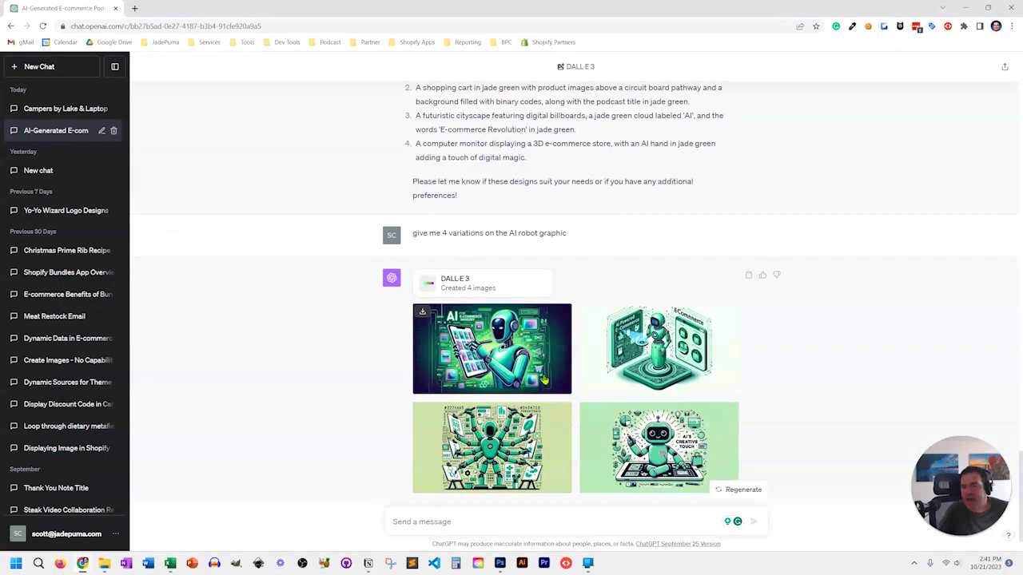
Compare the AI robot variations with the earlier 4:3 graphics, view the 4:3 robot painter enlarged, and close the image viewer
{"action": "scroll", "coordinate": [543, 381], "scroll_direction": "up", "scroll_amount": 5}
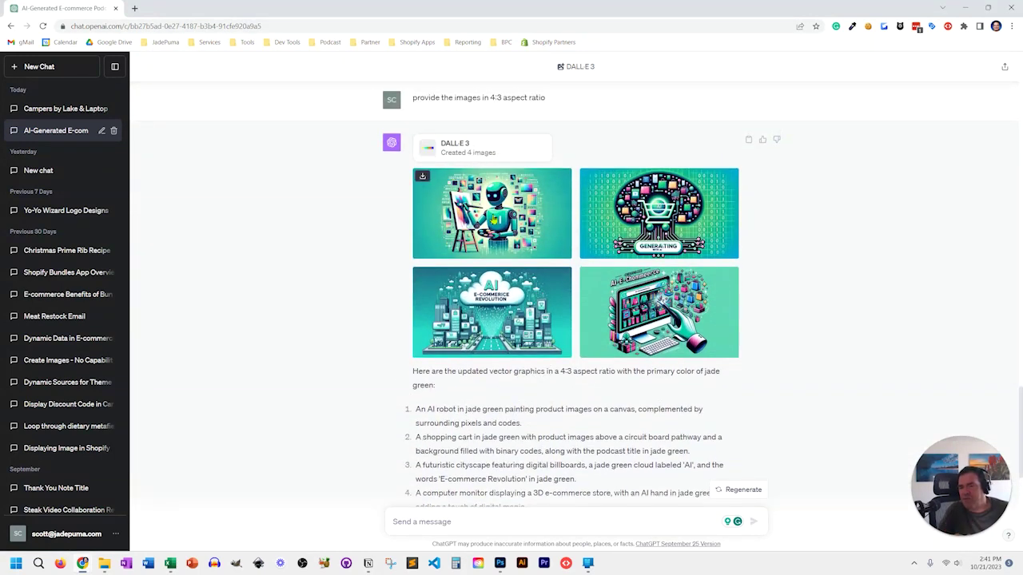
{"action": "scroll", "coordinate": [473, 232], "scroll_direction": "down", "scroll_amount": 5}
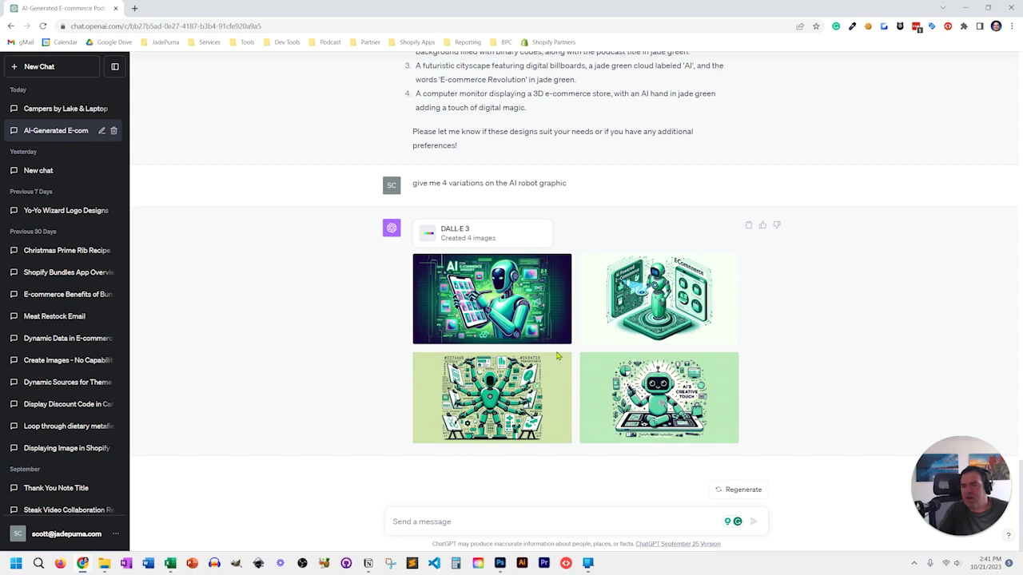
{"action": "scroll", "coordinate": [558, 356], "scroll_direction": "up", "scroll_amount": 6}
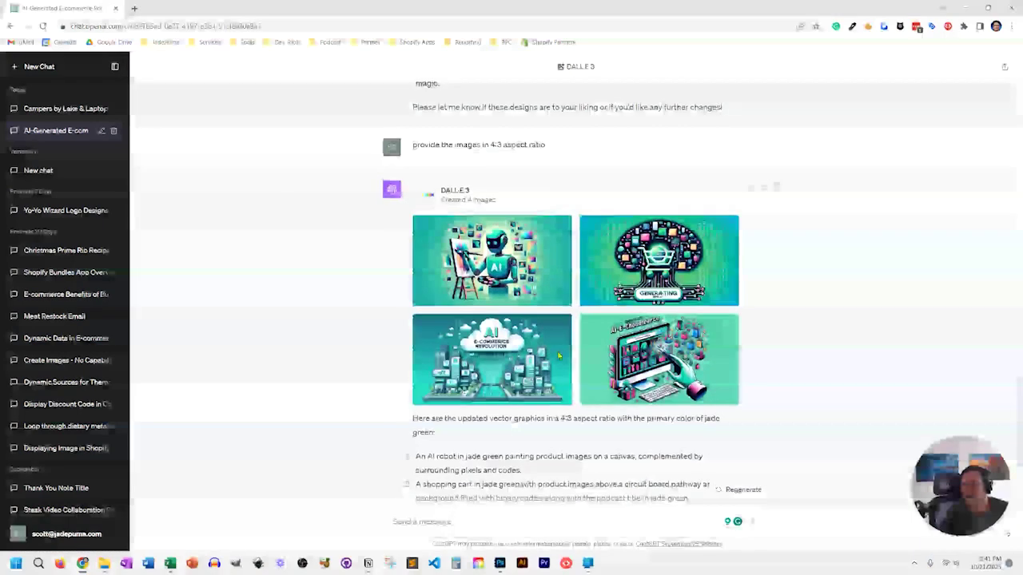
{"action": "scroll", "coordinate": [558, 357], "scroll_direction": "down", "scroll_amount": 3}
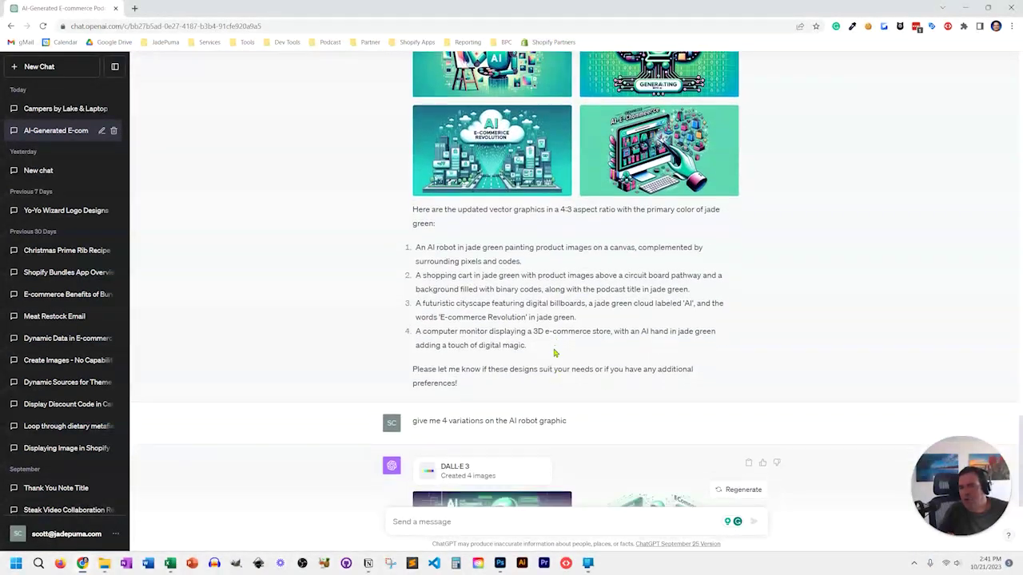
{"action": "scroll", "coordinate": [555, 352], "scroll_direction": "down", "scroll_amount": 2}
{"action": "scroll", "coordinate": [555, 353], "scroll_direction": "up", "scroll_amount": 1}
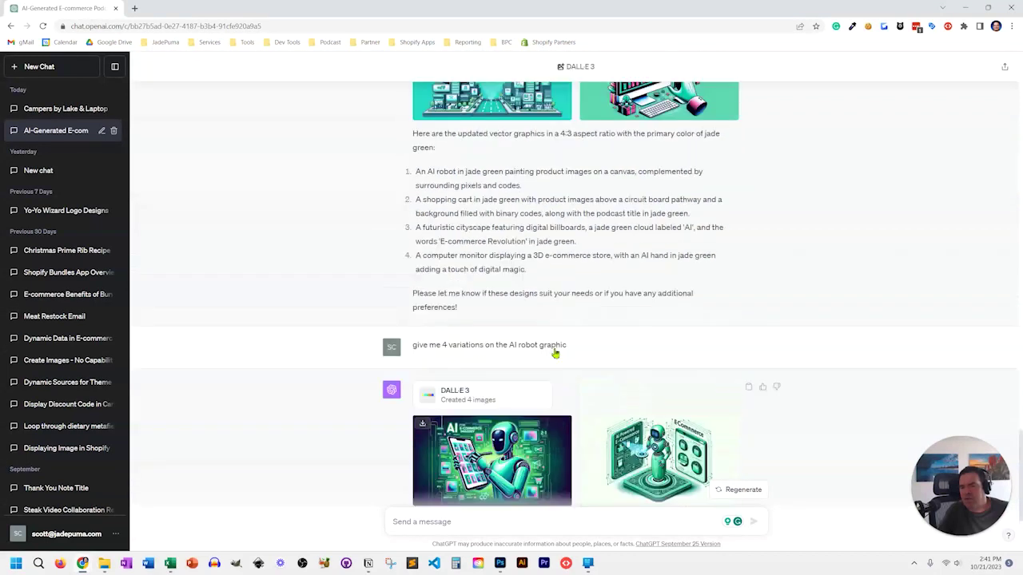
{"action": "scroll", "coordinate": [555, 353], "scroll_direction": "up", "scroll_amount": 5}
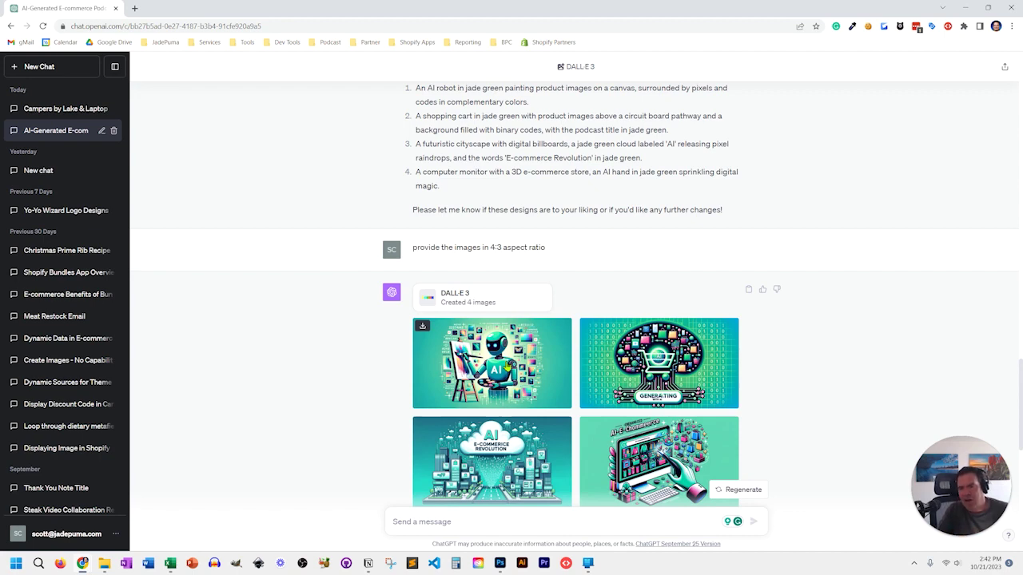
{"action": "left_click", "coordinate": [505, 360]}
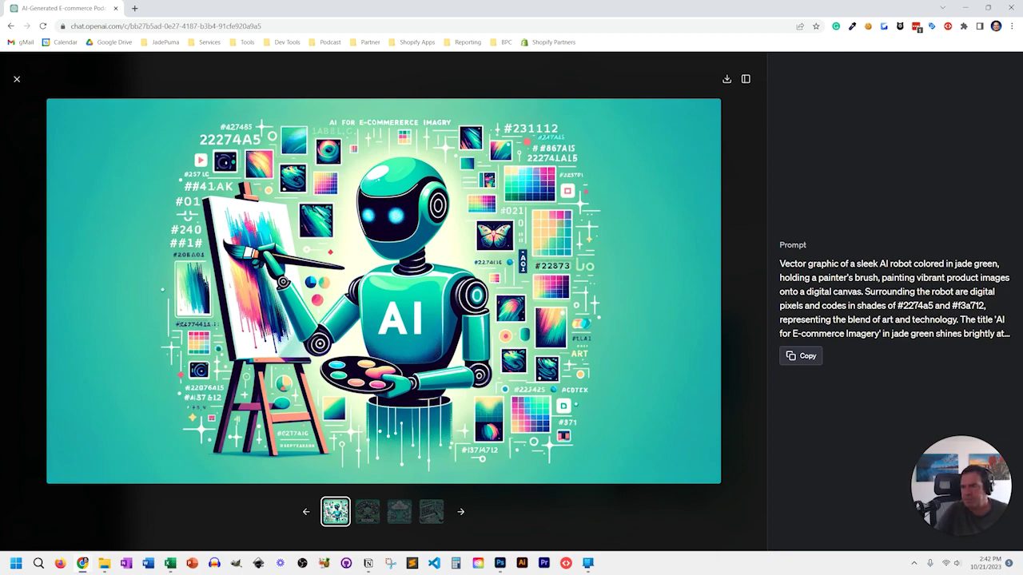
{"action": "left_click", "coordinate": [16, 79]}
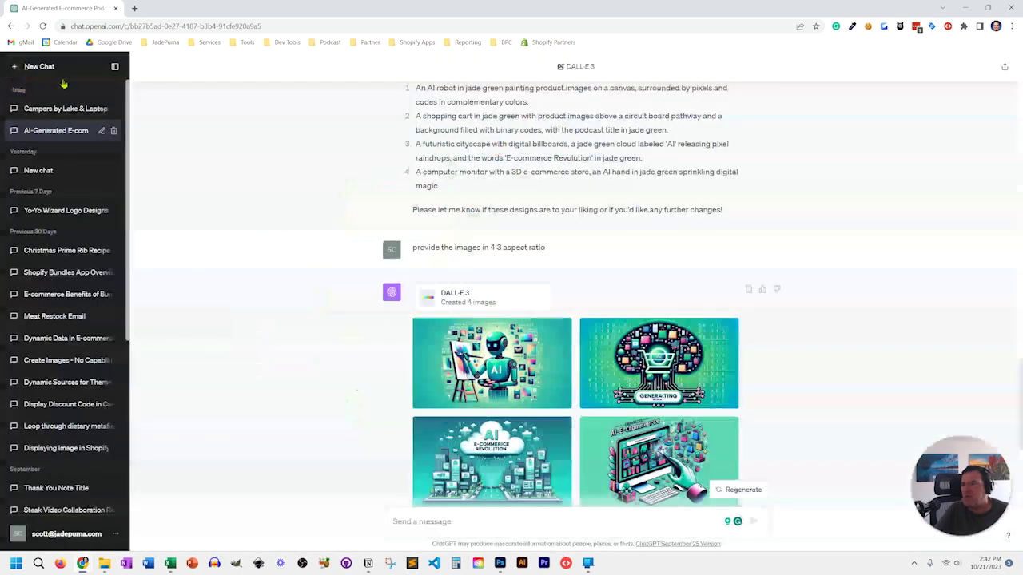
Open the Campers by Lake & Laptop conversation, view the four images from its first campfire prompt enlarged, and close the image viewer
{"action": "left_click", "coordinate": [33, 113]}
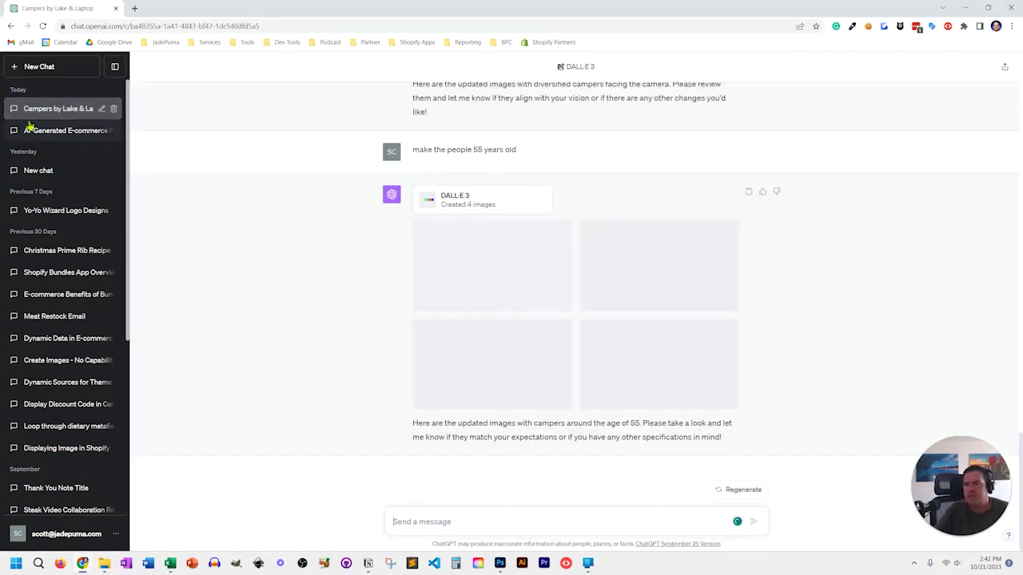
{"action": "scroll", "coordinate": [535, 292], "scroll_direction": "up", "scroll_amount": 10}
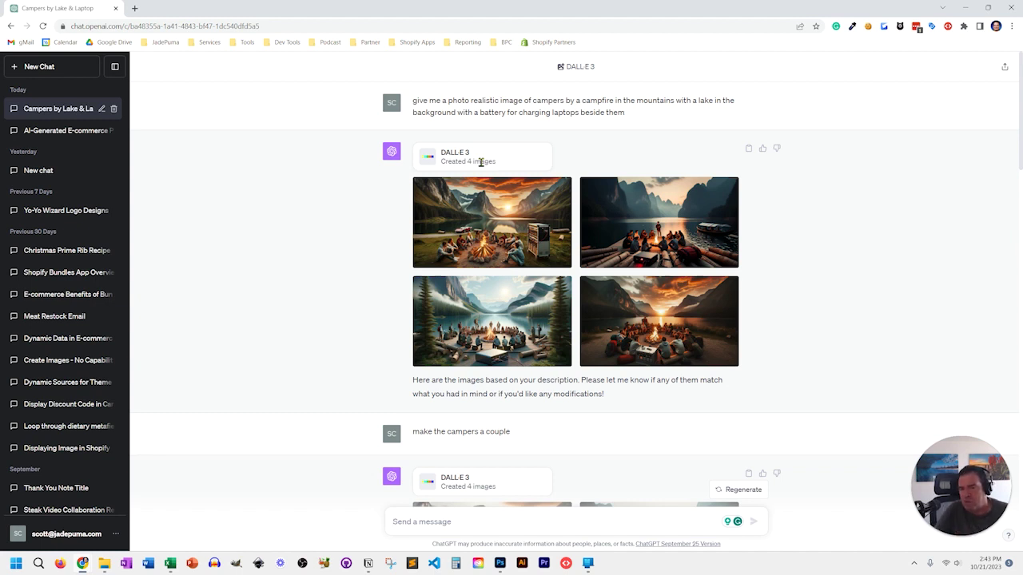
{"action": "left_click", "coordinate": [471, 217]}
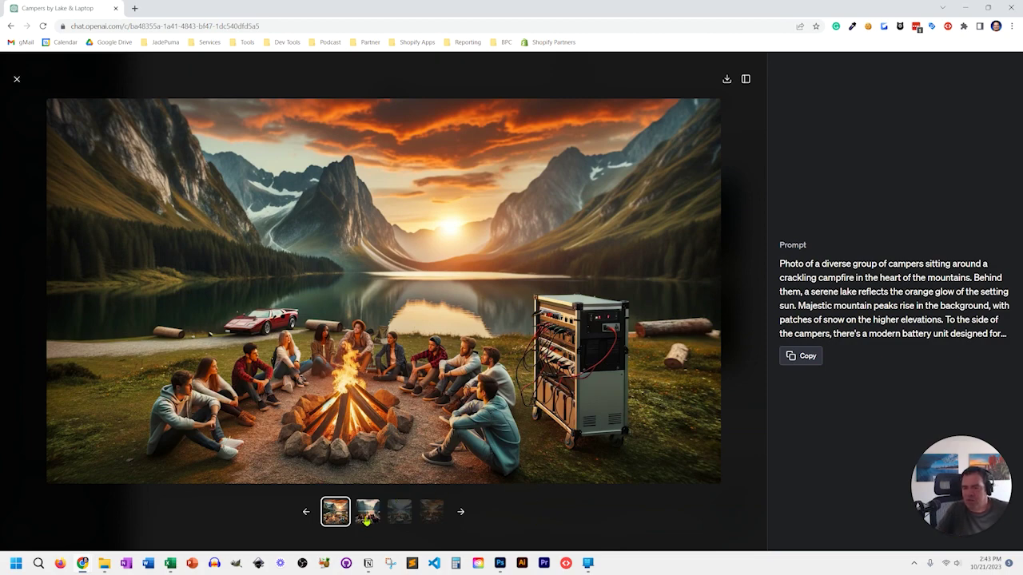
{"action": "left_click", "coordinate": [369, 516]}
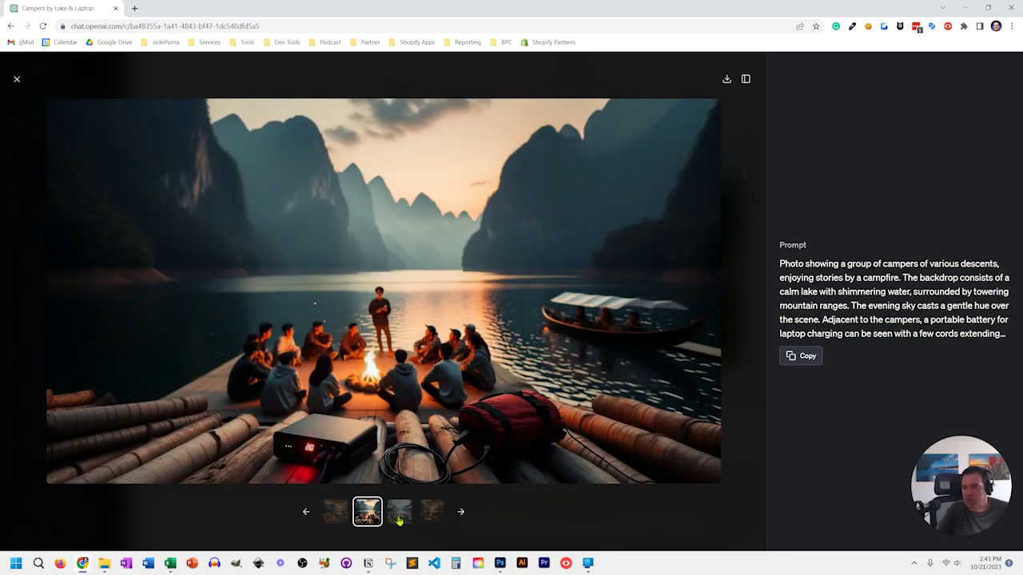
{"action": "left_click", "coordinate": [399, 515]}
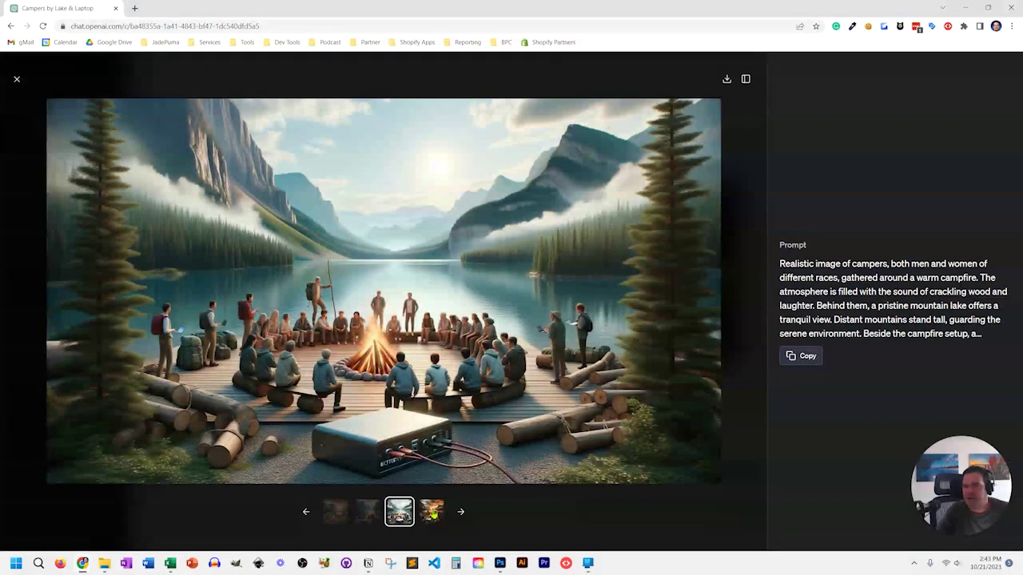
{"action": "left_click", "coordinate": [431, 511]}
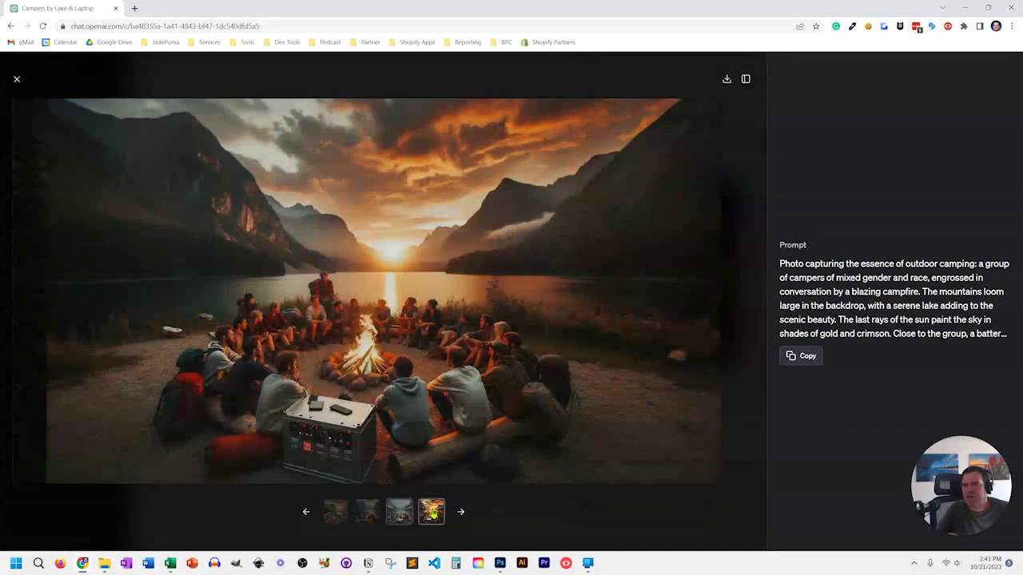
{"action": "left_click", "coordinate": [336, 512]}
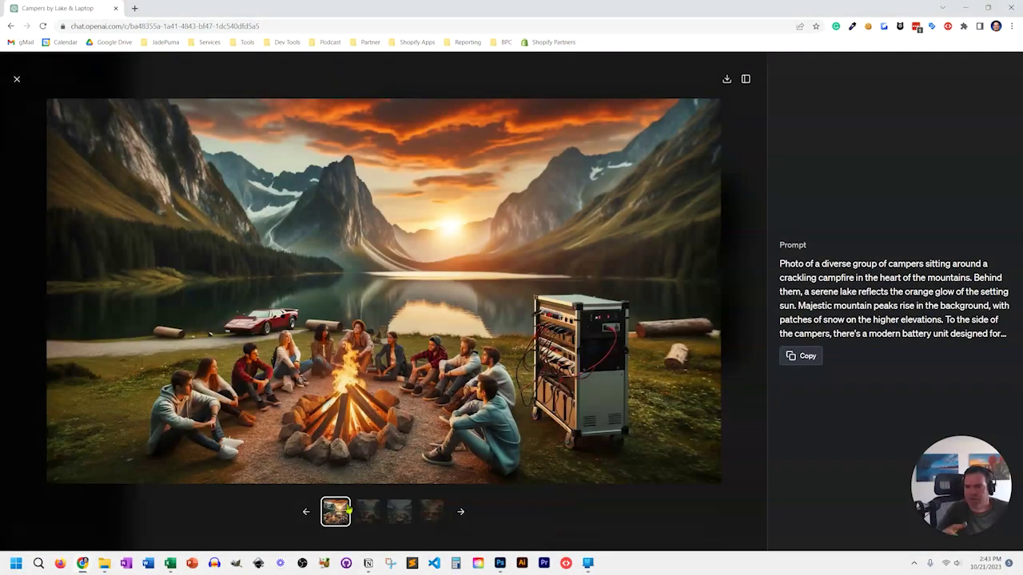
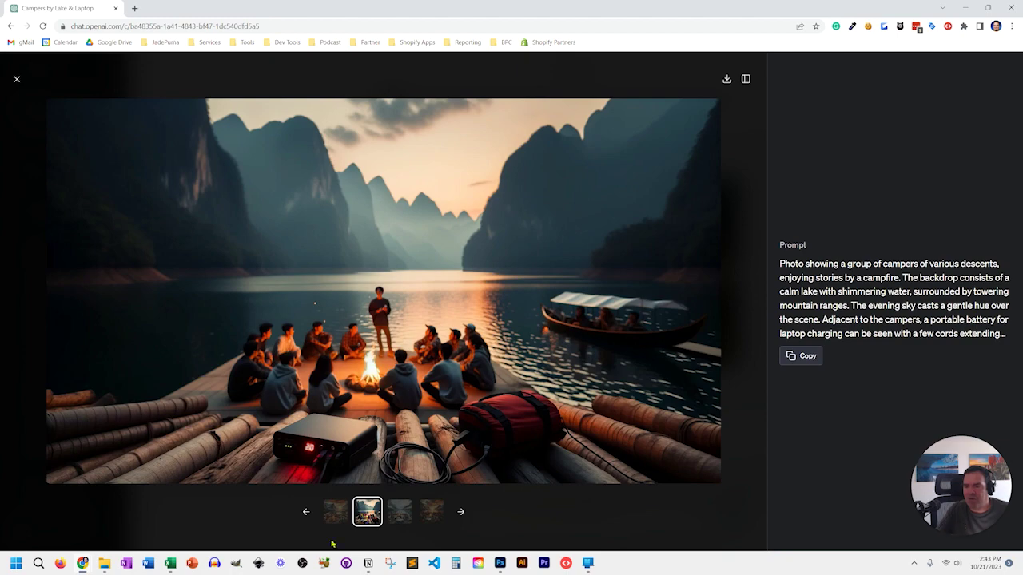
{"action": "left_click", "coordinate": [325, 515]}
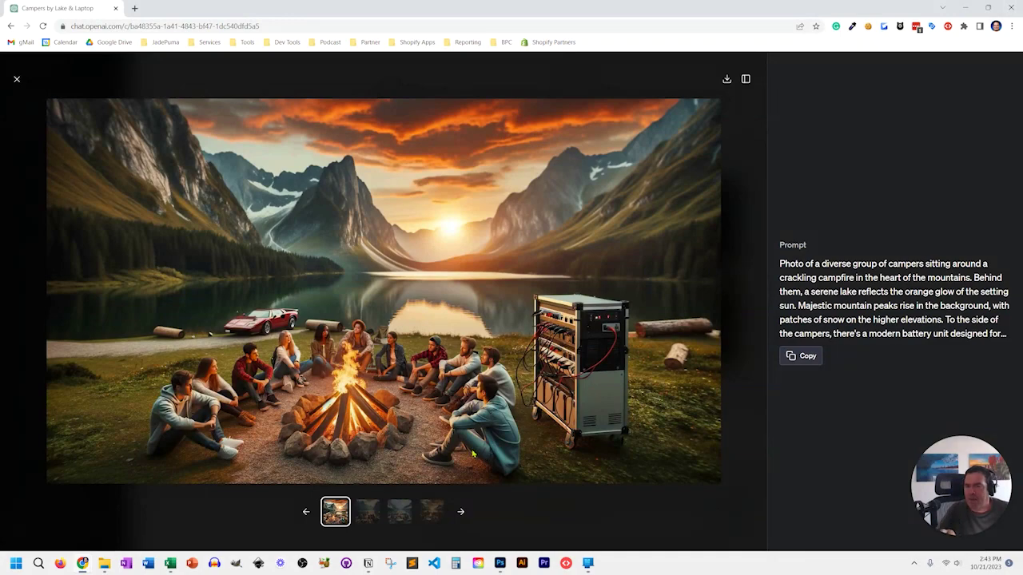
{"action": "left_click", "coordinate": [17, 82]}
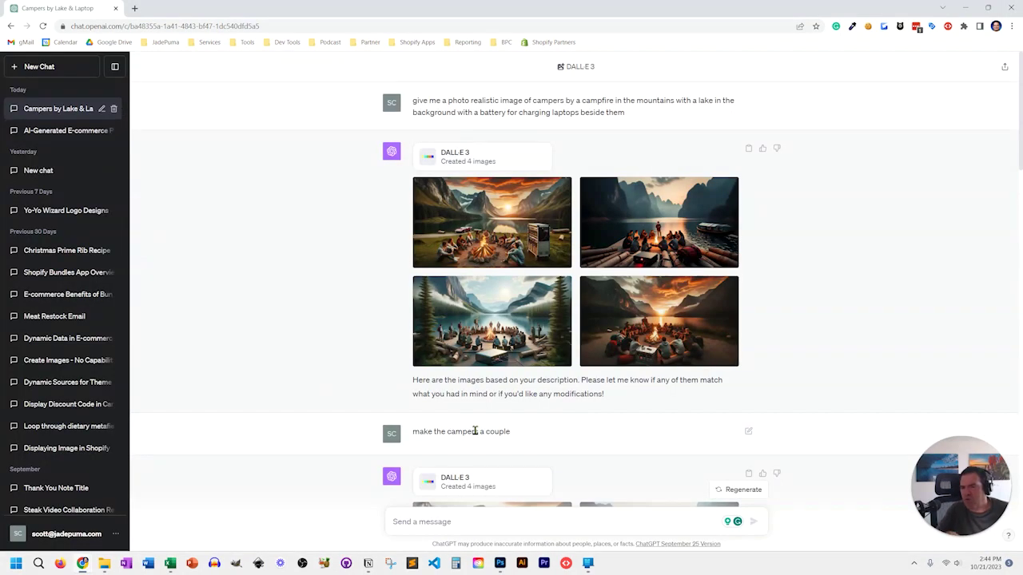
View the four images generated for the "make the campers a couple" request enlarged with their prompts, and close the image viewer
{"action": "scroll", "coordinate": [475, 447], "scroll_direction": "down", "scroll_amount": 3}
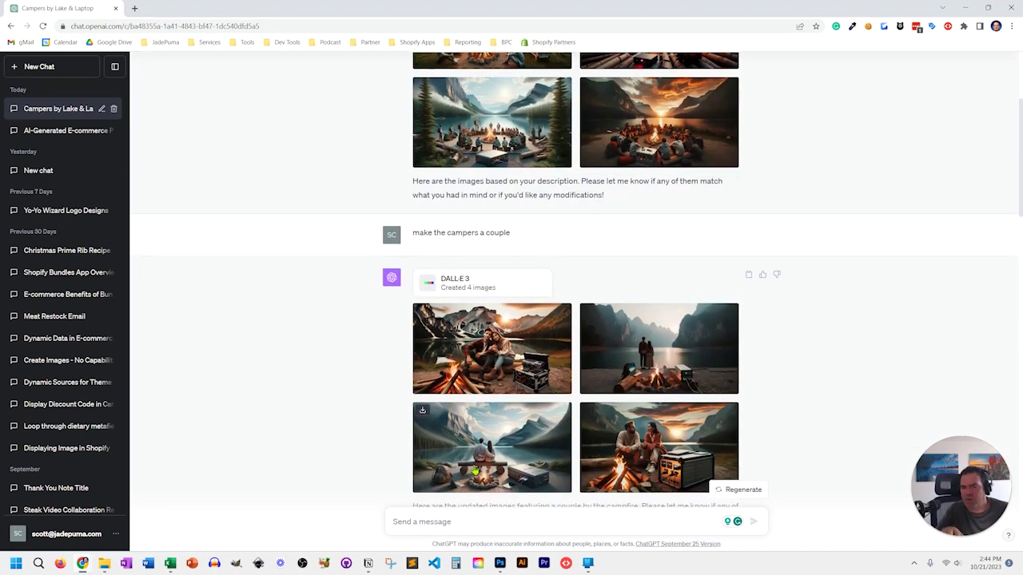
{"action": "scroll", "coordinate": [475, 472], "scroll_direction": "up", "scroll_amount": 2}
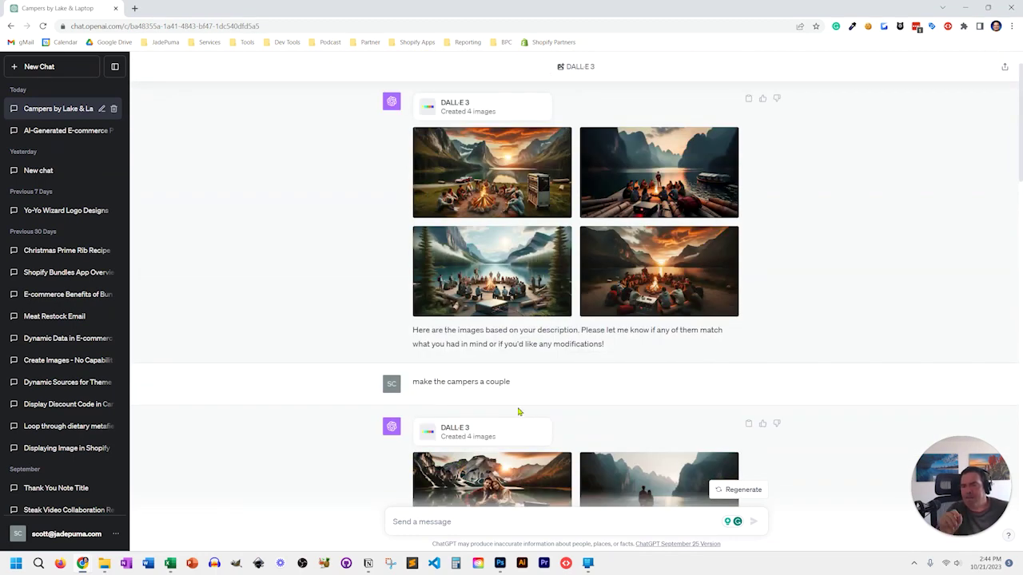
{"action": "scroll", "coordinate": [511, 399], "scroll_direction": "down", "scroll_amount": 2}
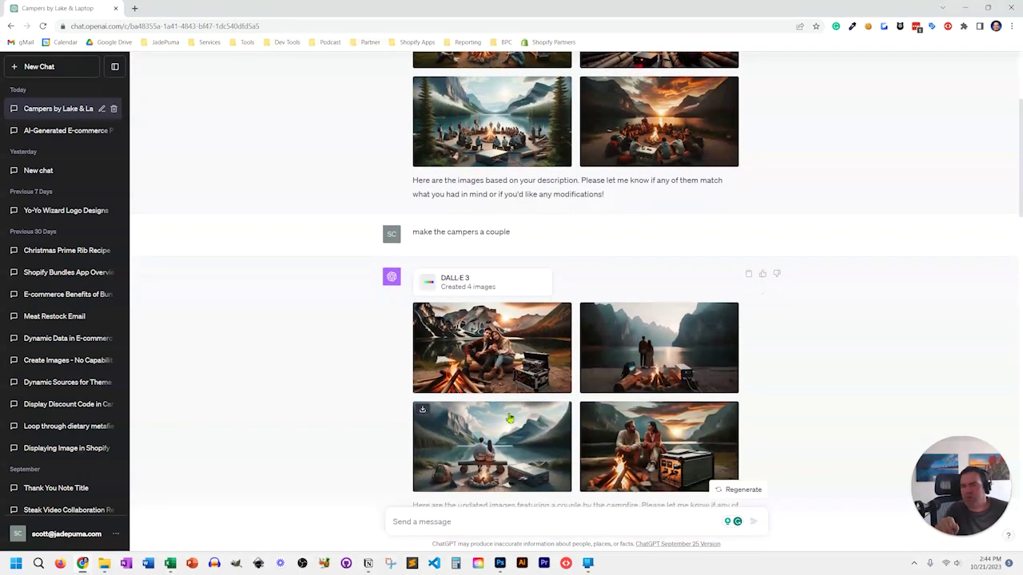
{"action": "left_click", "coordinate": [495, 361]}
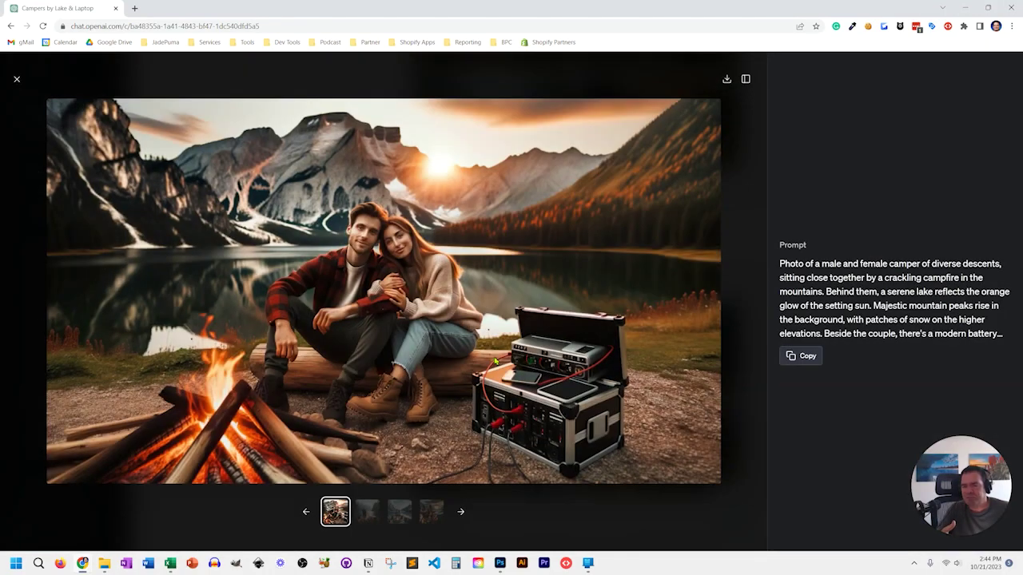
{"action": "left_click", "coordinate": [368, 513]}
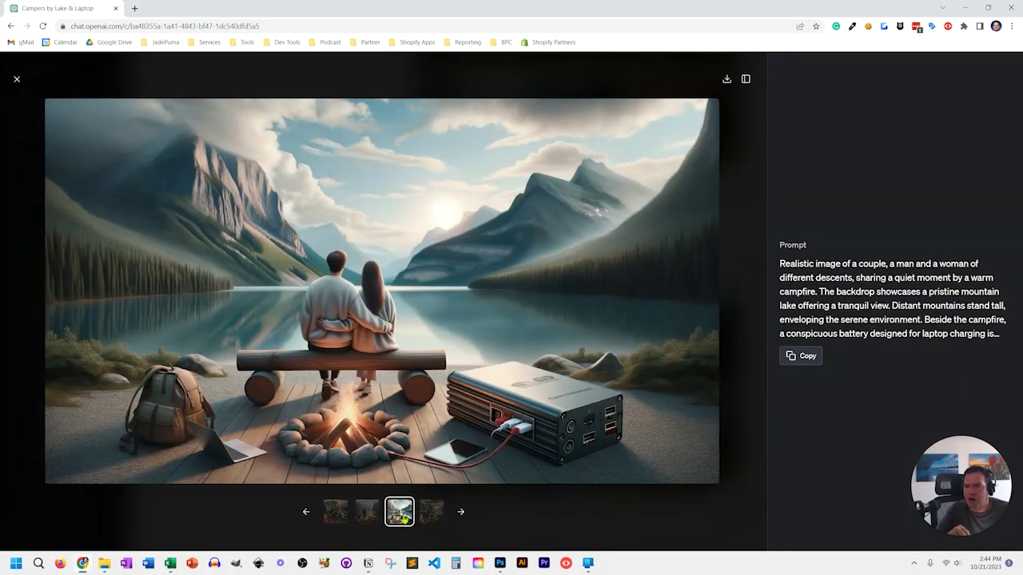
{"action": "left_click", "coordinate": [399, 512]}
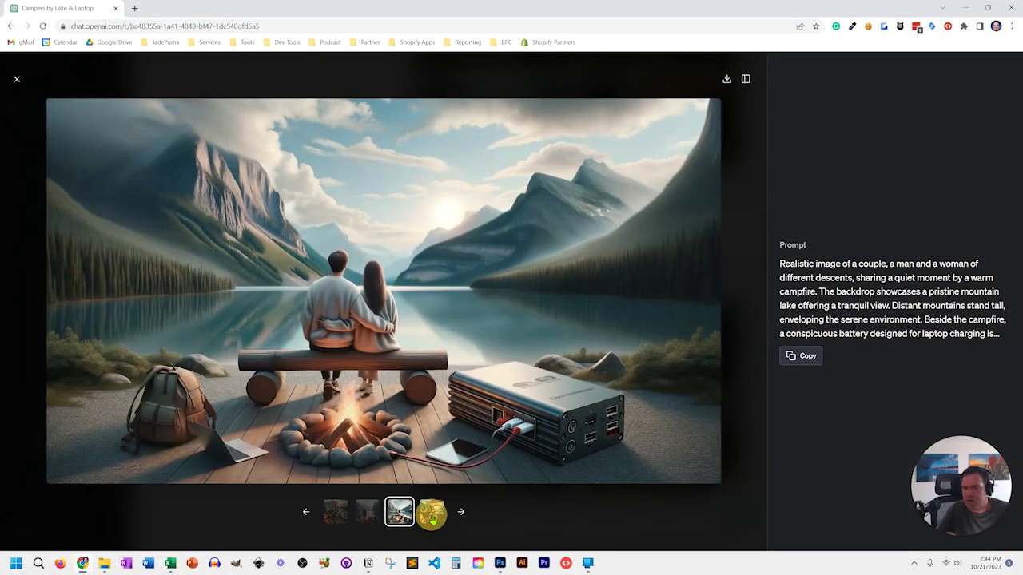
{"action": "left_click", "coordinate": [432, 517]}
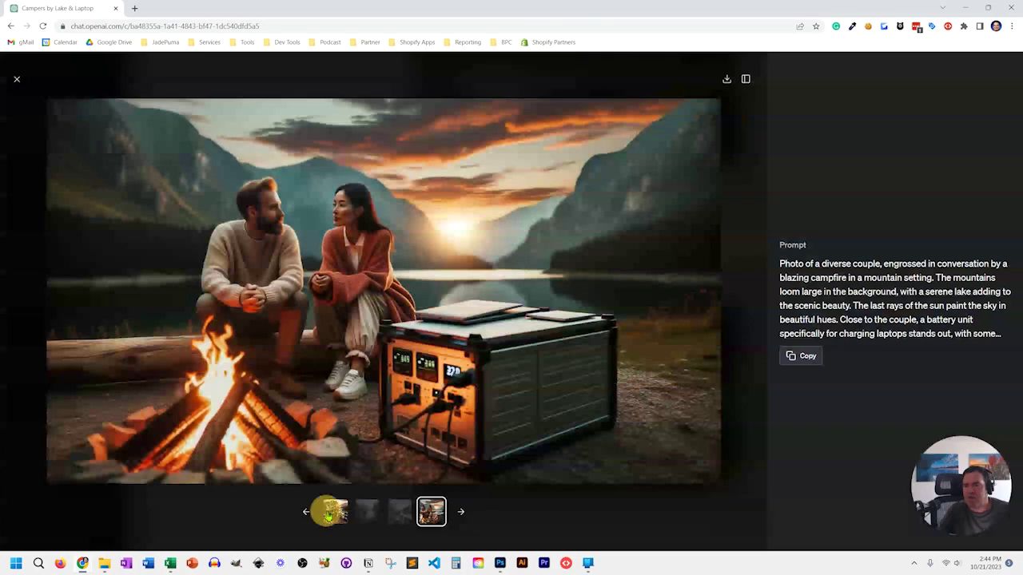
{"action": "left_click", "coordinate": [335, 512]}
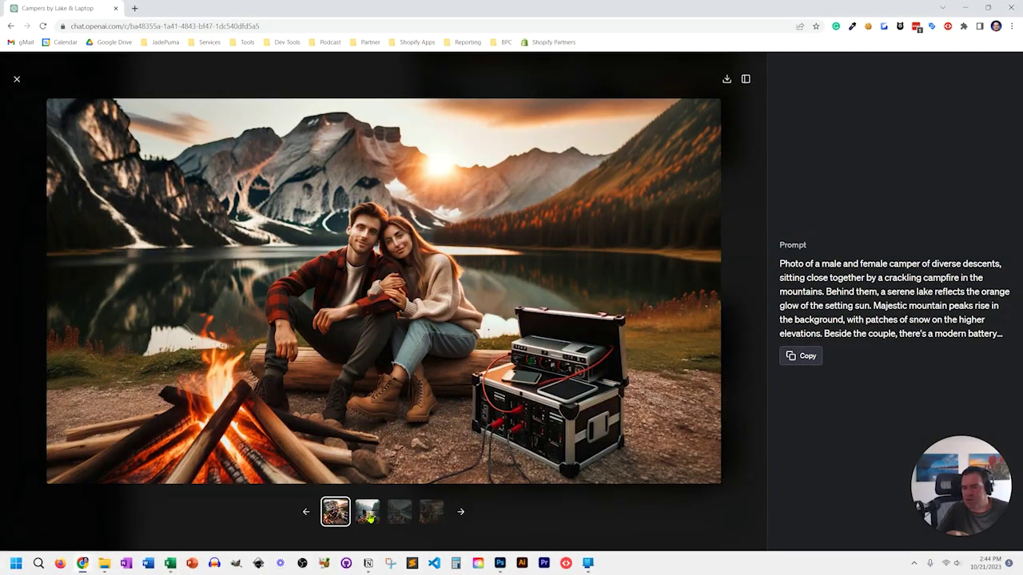
{"action": "left_click", "coordinate": [369, 518]}
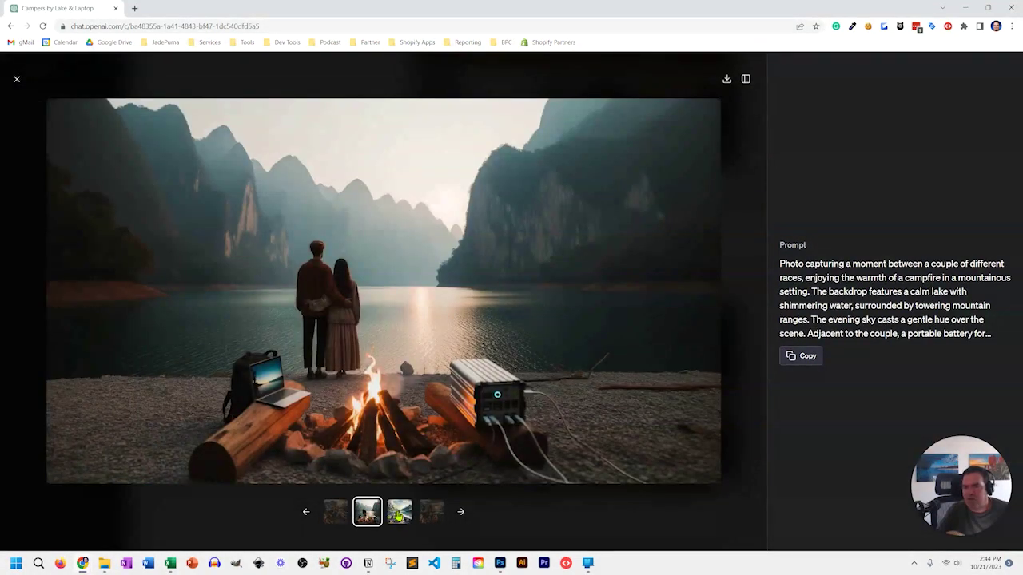
{"action": "left_click", "coordinate": [398, 515]}
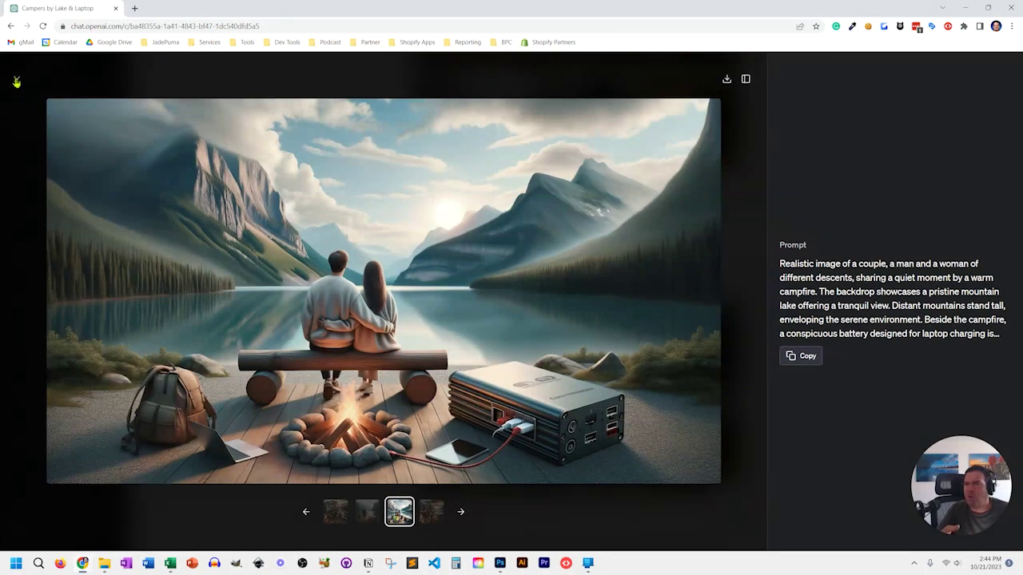
{"action": "left_click", "coordinate": [17, 79]}
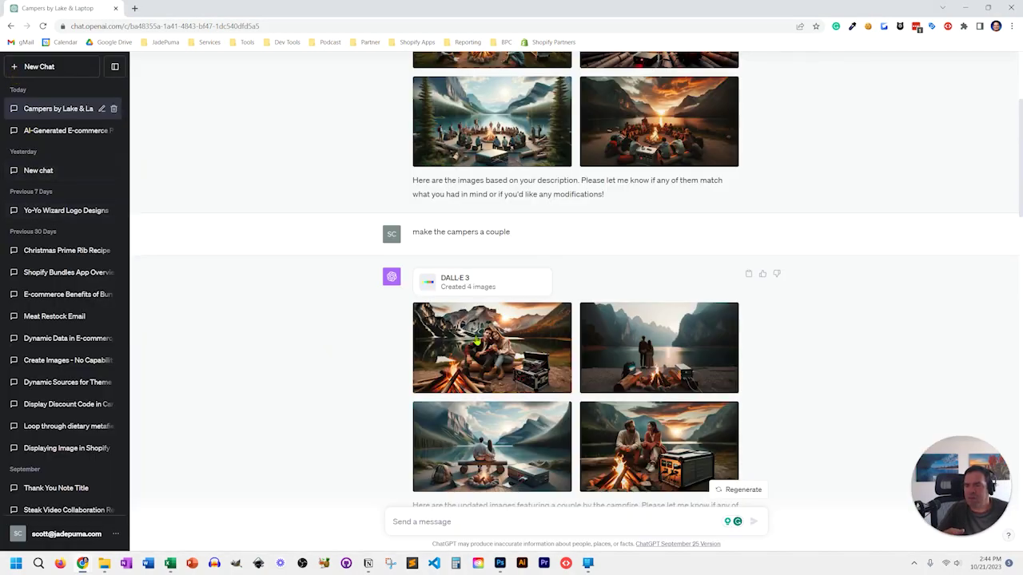
View the four images for the "make the campers face the camera" request enlarged, and highlight "Photo of a diverse couple" in the last image's prompt
{"action": "scroll", "coordinate": [477, 340], "scroll_direction": "down", "scroll_amount": 4}
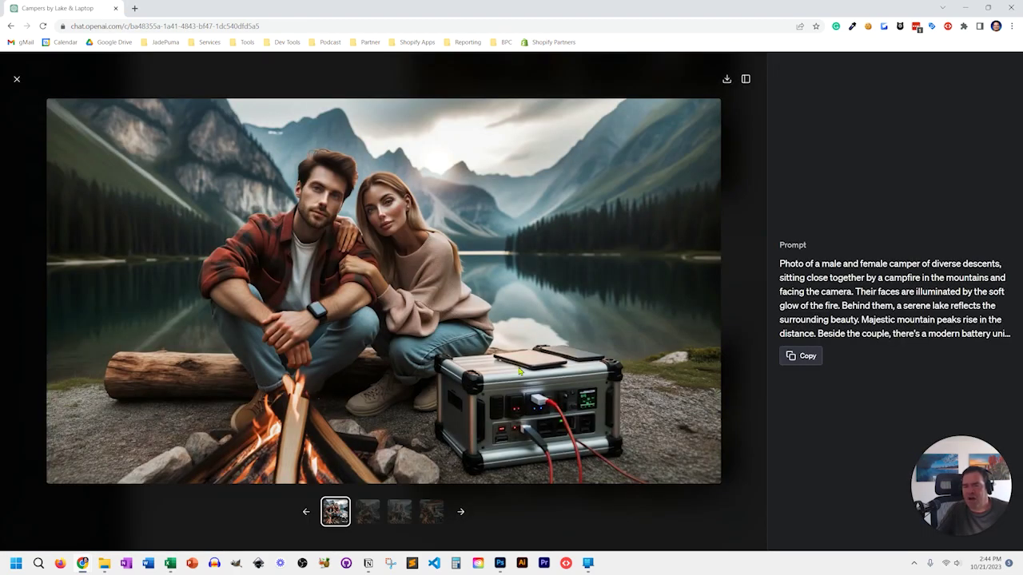
{"action": "left_click", "coordinate": [516, 368]}
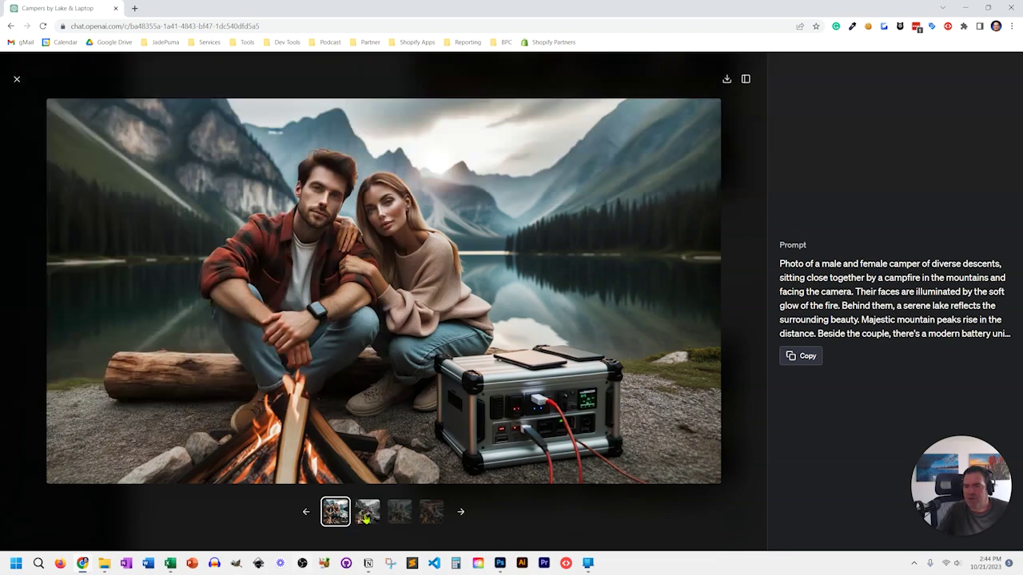
{"action": "left_click", "coordinate": [363, 515]}
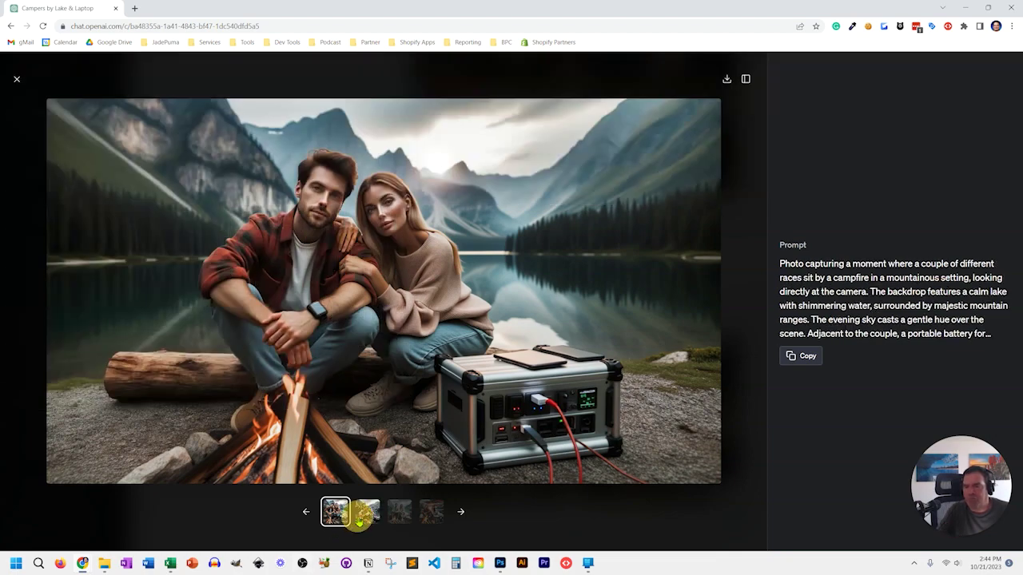
{"action": "left_click", "coordinate": [406, 534]}
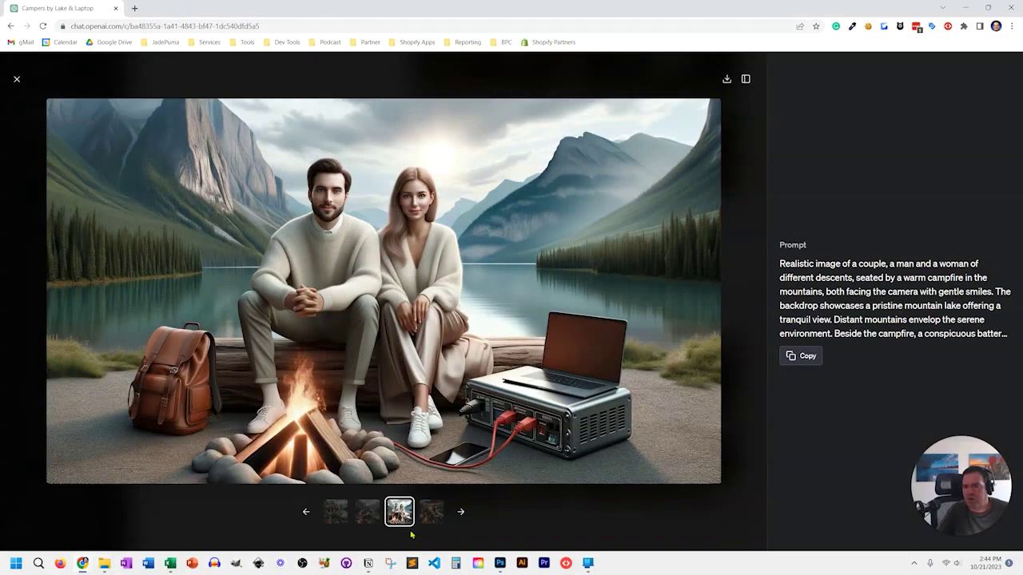
{"action": "left_click", "coordinate": [428, 516]}
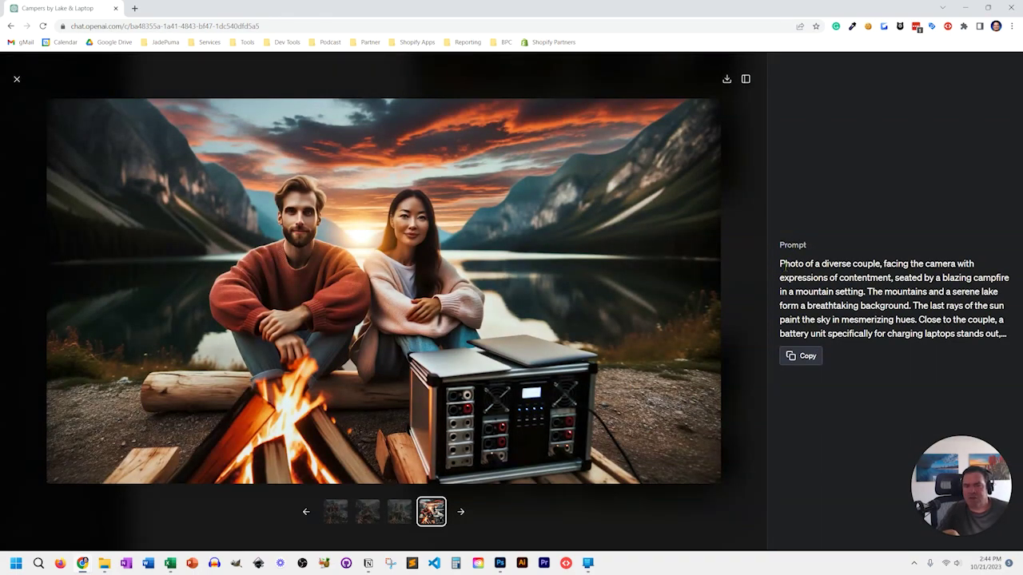
{"action": "left_click_drag", "start_coordinate": [776, 263], "coordinate": [869, 258]}
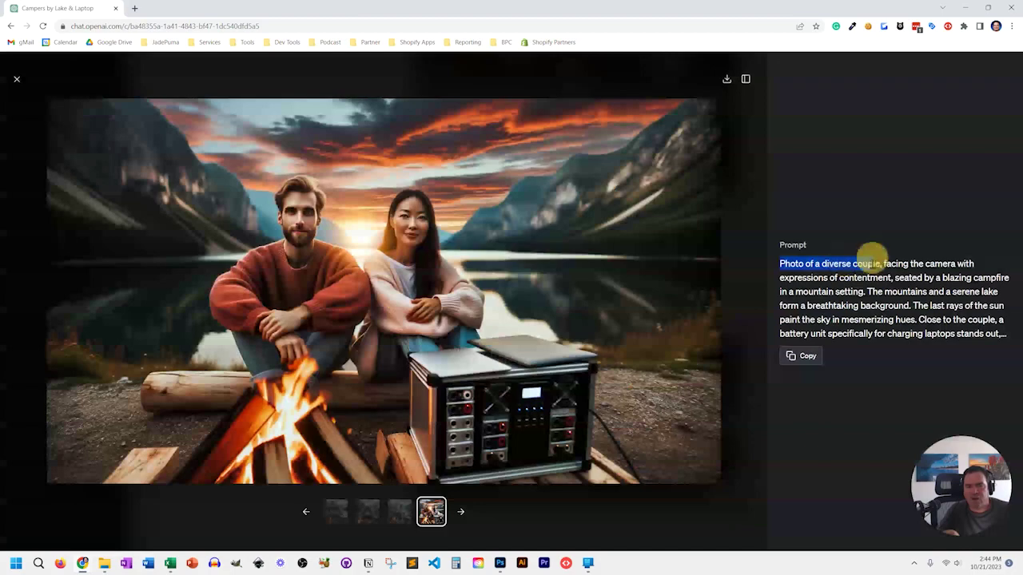
Go back through the enlarged face-the-camera images to compare the couples with their prompts, and close the image viewer
{"action": "left_click", "coordinate": [397, 521]}
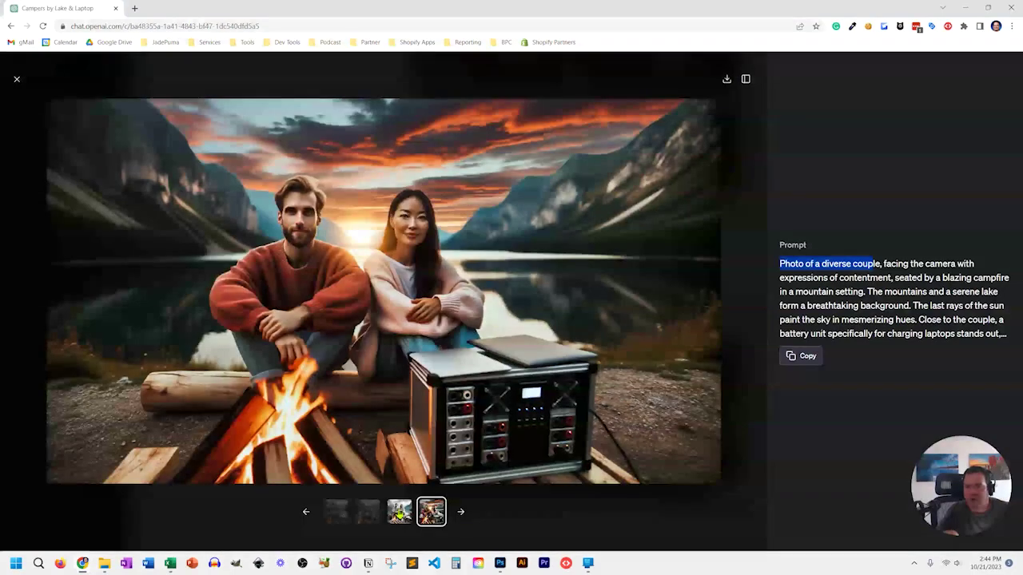
{"action": "left_click", "coordinate": [399, 512]}
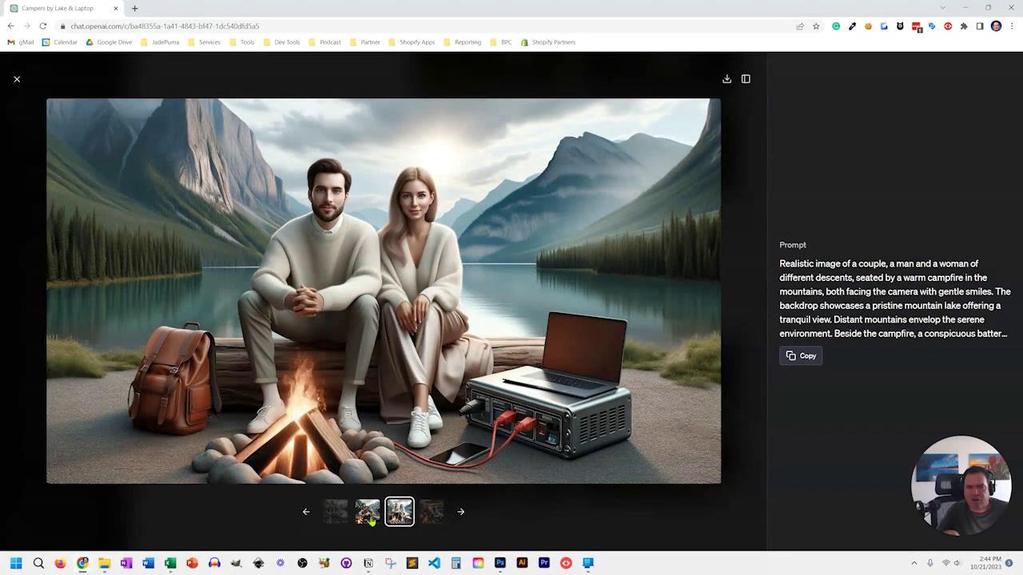
{"action": "left_click", "coordinate": [368, 515]}
{"action": "left_click", "coordinate": [336, 514]}
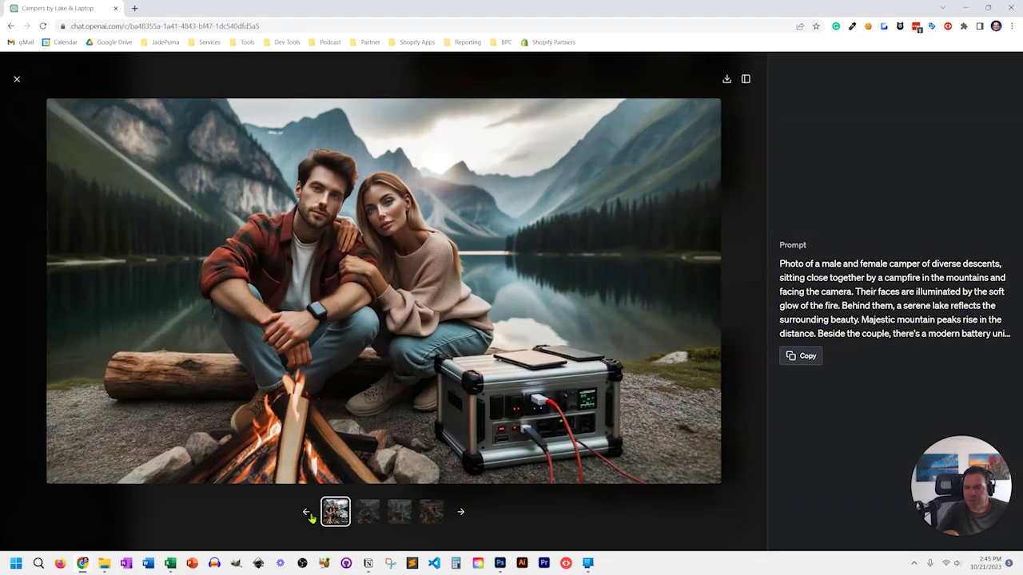
{"action": "left_click", "coordinate": [306, 514]}
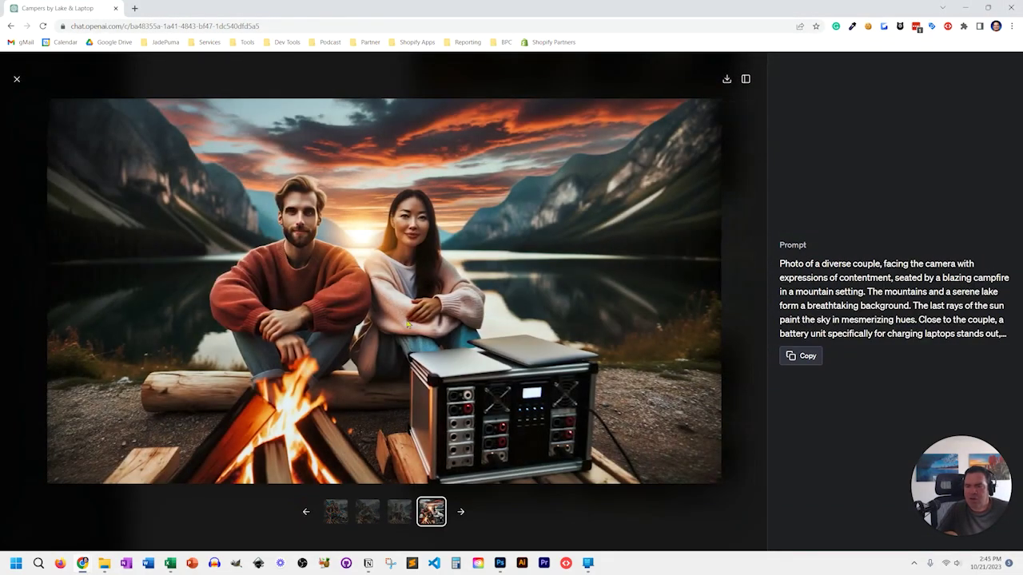
{"action": "left_click", "coordinate": [17, 79]}
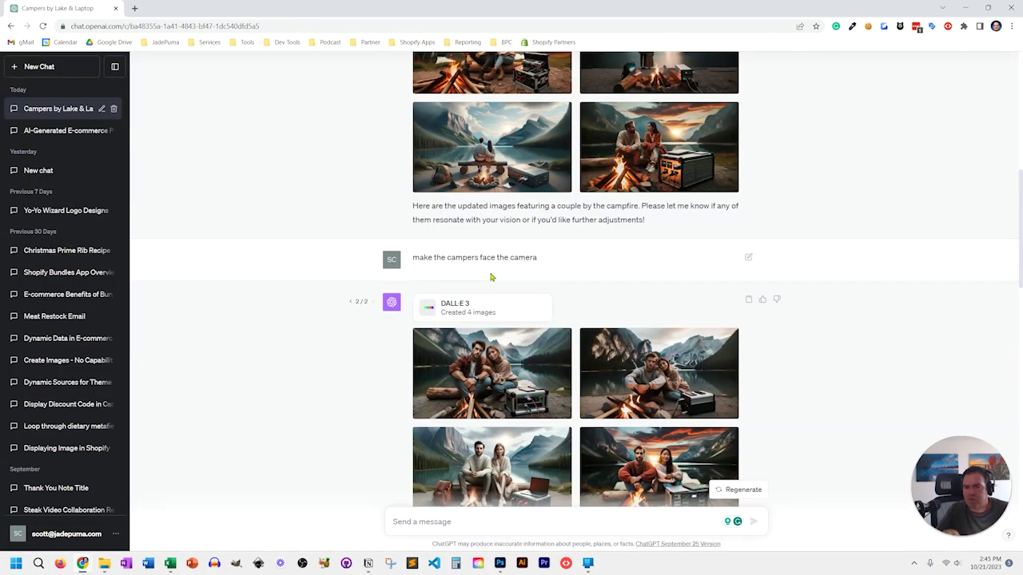
Reopen the first face-the-camera image, examine all four enlarged images again in order, and close the image viewer
{"action": "scroll", "coordinate": [491, 277], "scroll_direction": "down", "scroll_amount": 1}
{"action": "scroll", "coordinate": [495, 280], "scroll_direction": "down", "scroll_amount": 1}
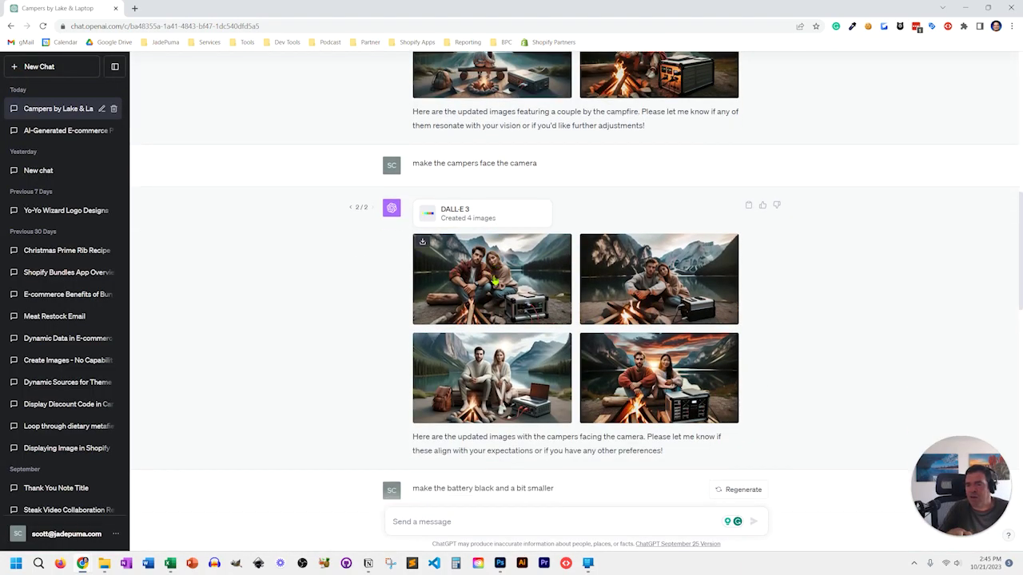
{"action": "scroll", "coordinate": [495, 281], "scroll_direction": "down", "scroll_amount": 1}
{"action": "left_click", "coordinate": [499, 233]}
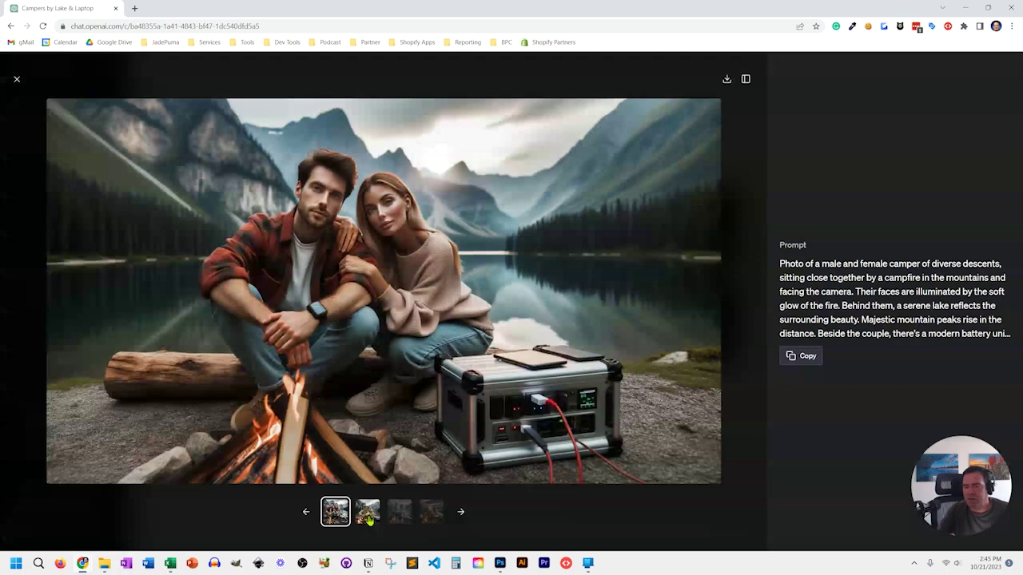
{"action": "left_click", "coordinate": [368, 515]}
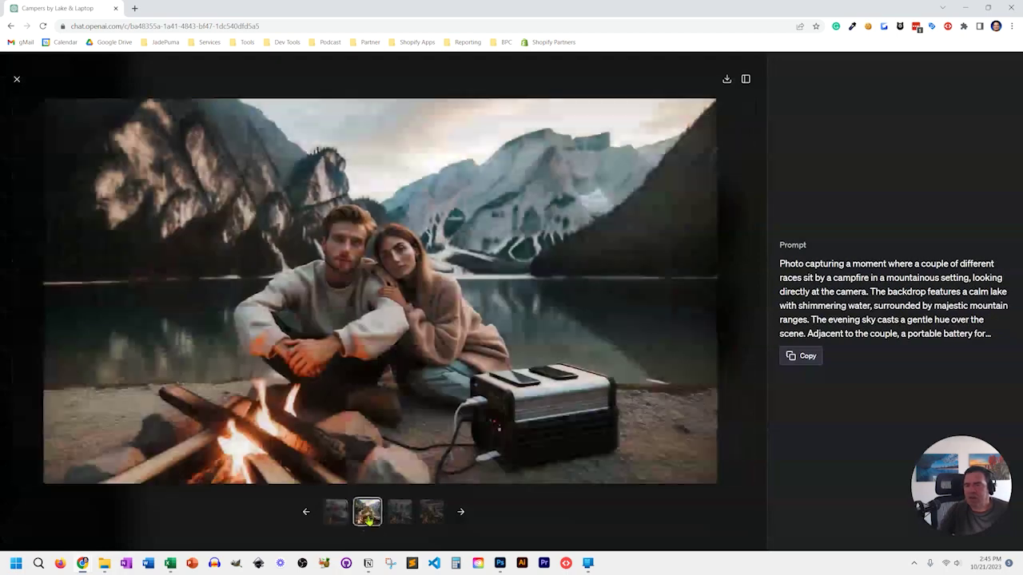
{"action": "left_click", "coordinate": [393, 517]}
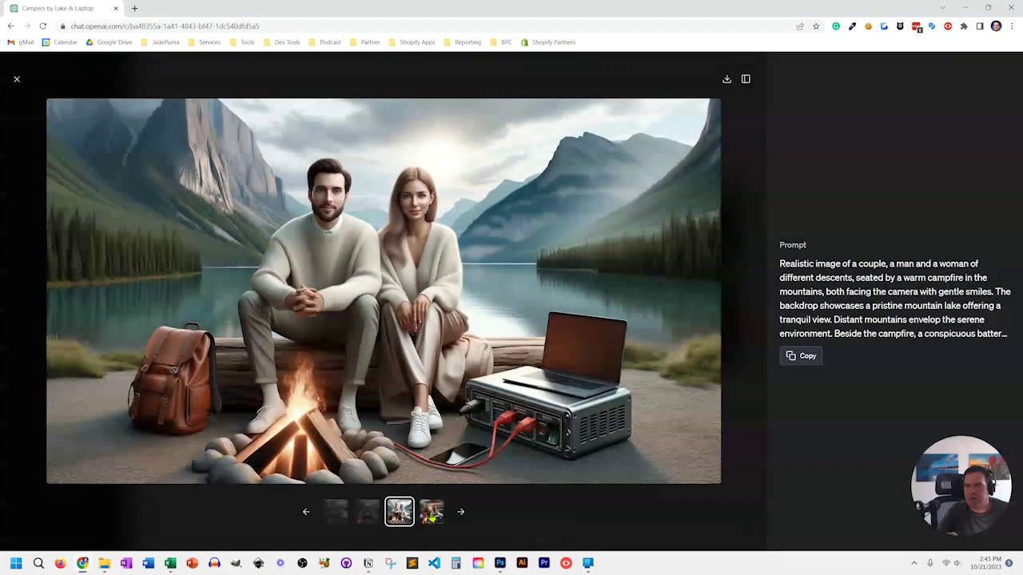
{"action": "left_click", "coordinate": [431, 514]}
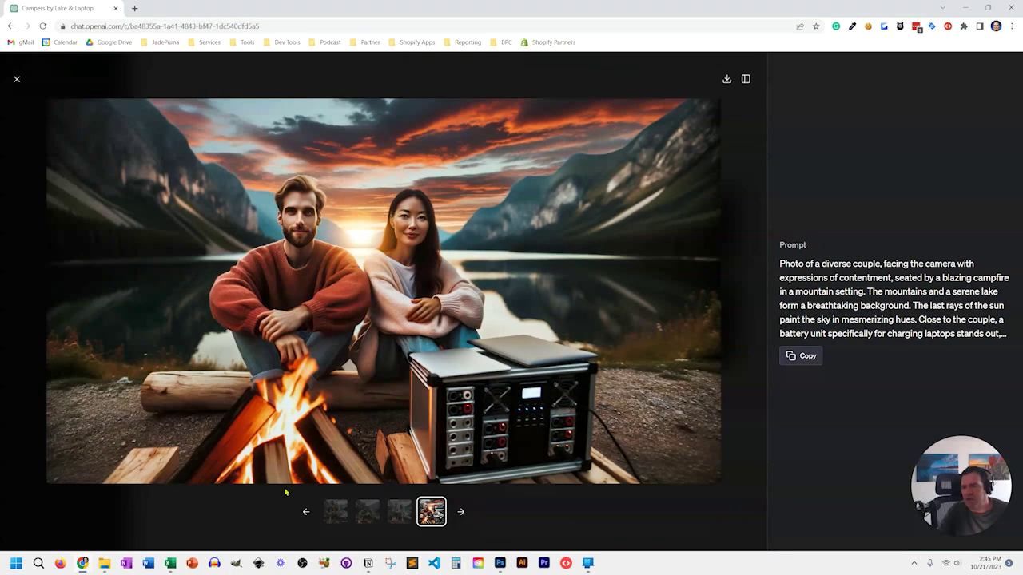
{"action": "left_click", "coordinate": [17, 78]}
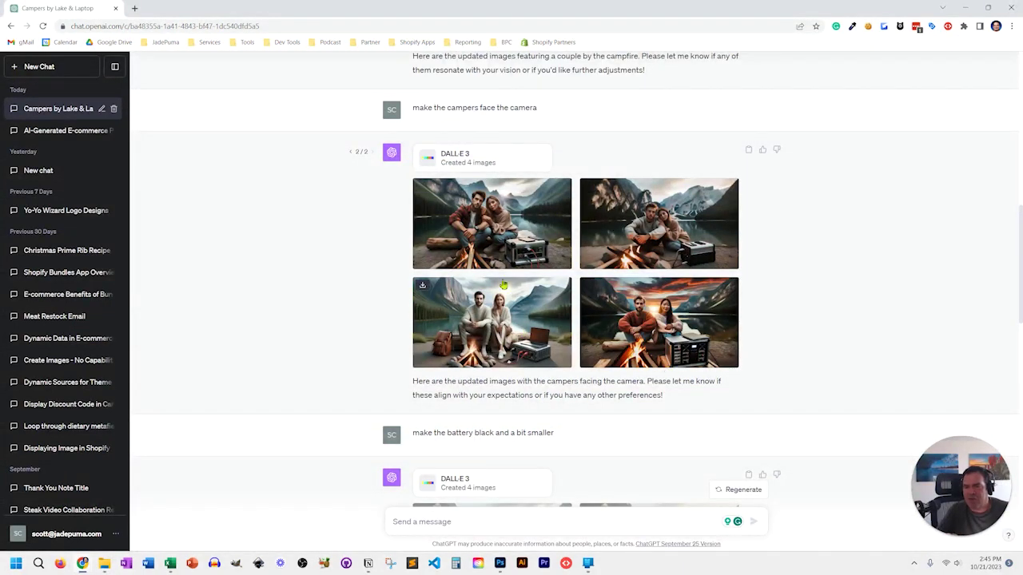
View the four images for the "make the battery black and a bit smaller" request enlarged with their prompts, and close the image viewer
{"action": "scroll", "coordinate": [464, 369], "scroll_direction": "down", "scroll_amount": 2}
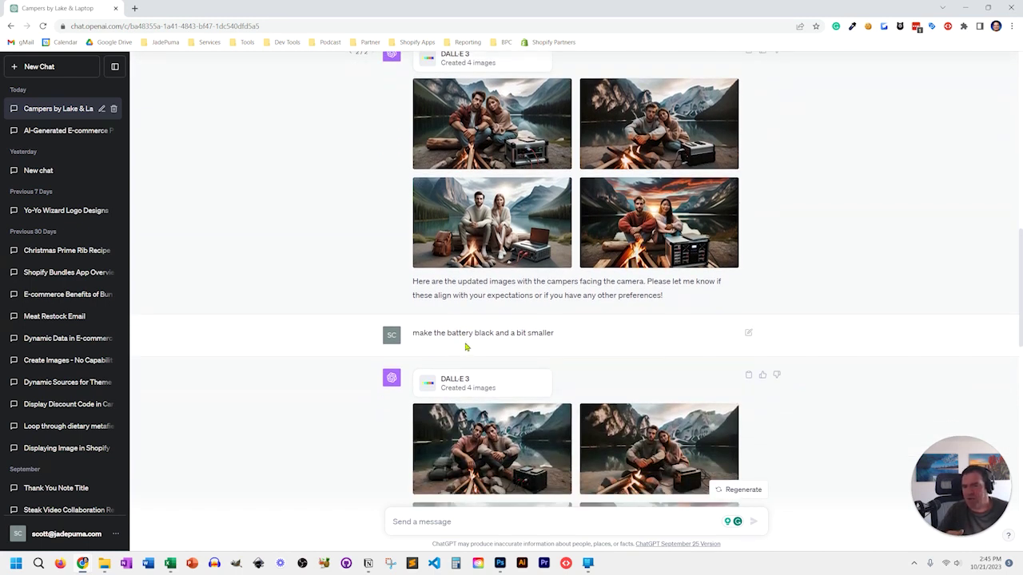
{"action": "scroll", "coordinate": [488, 348], "scroll_direction": "down", "scroll_amount": 1}
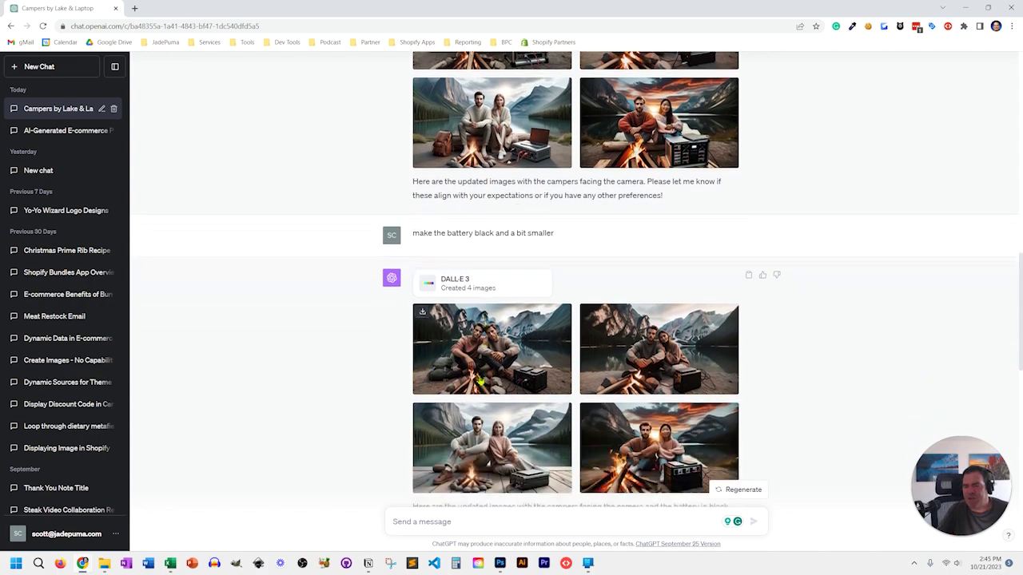
{"action": "left_click", "coordinate": [477, 370]}
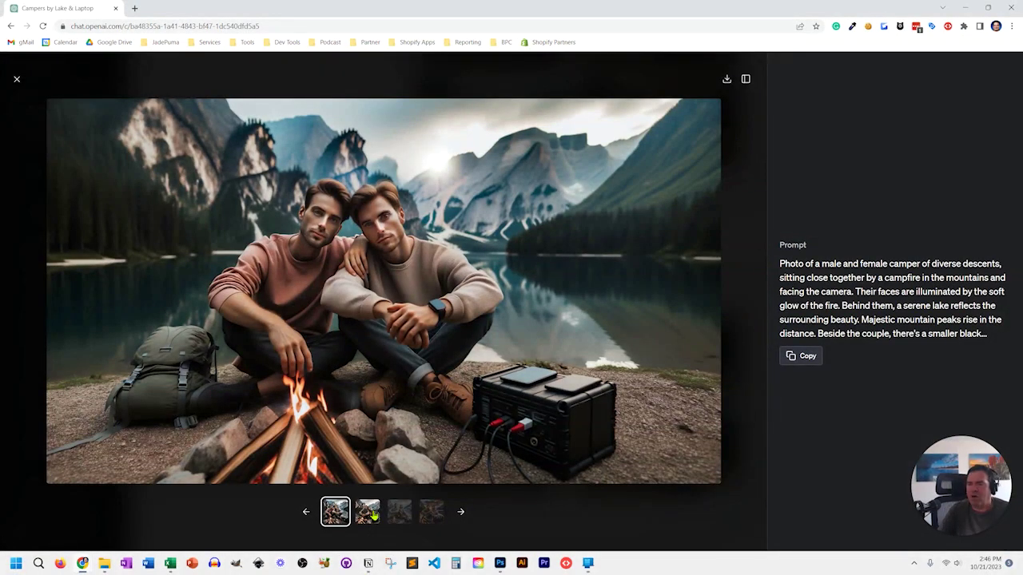
{"action": "left_click", "coordinate": [367, 516]}
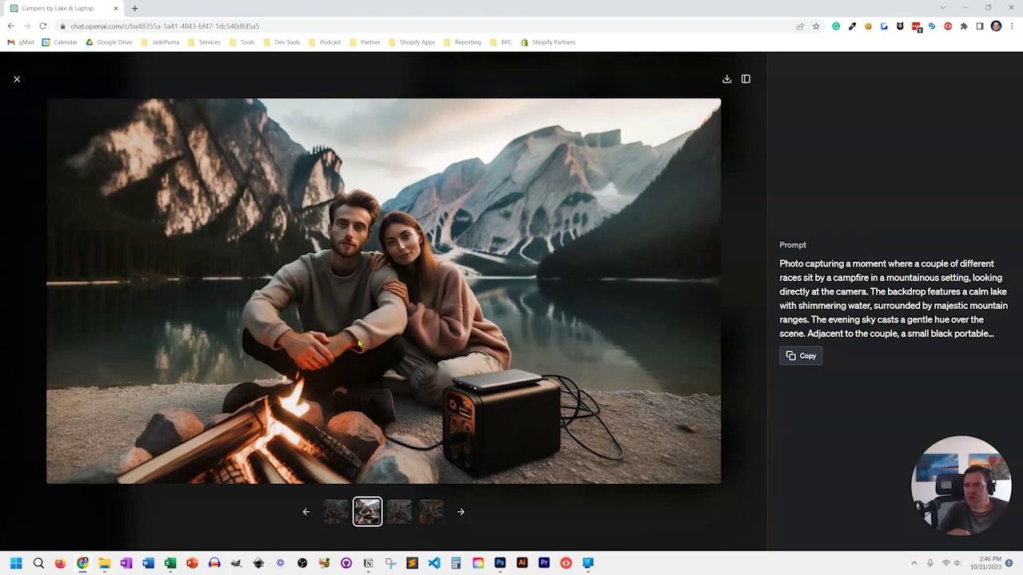
{"action": "left_click", "coordinate": [400, 514]}
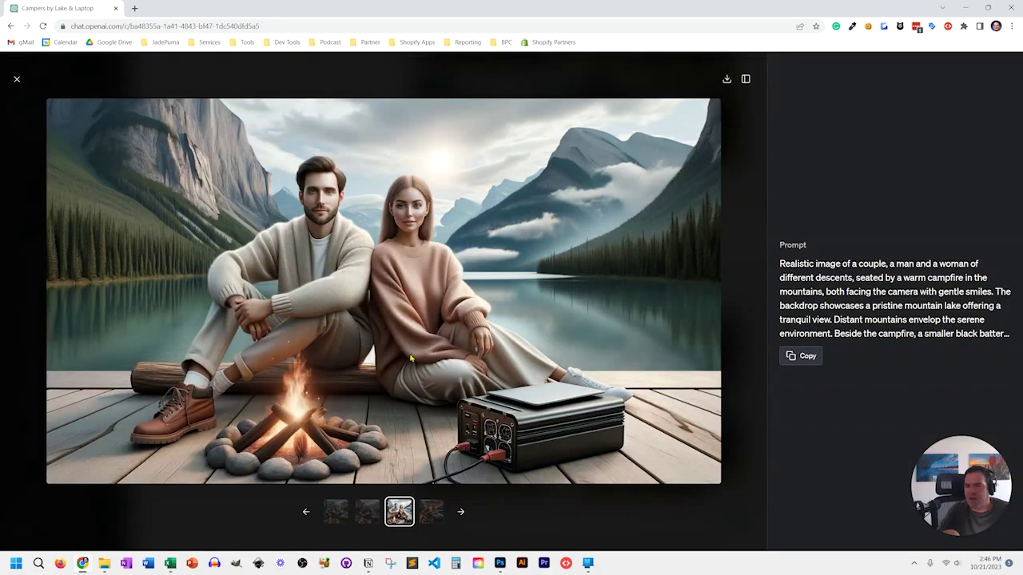
{"action": "left_click", "coordinate": [429, 515]}
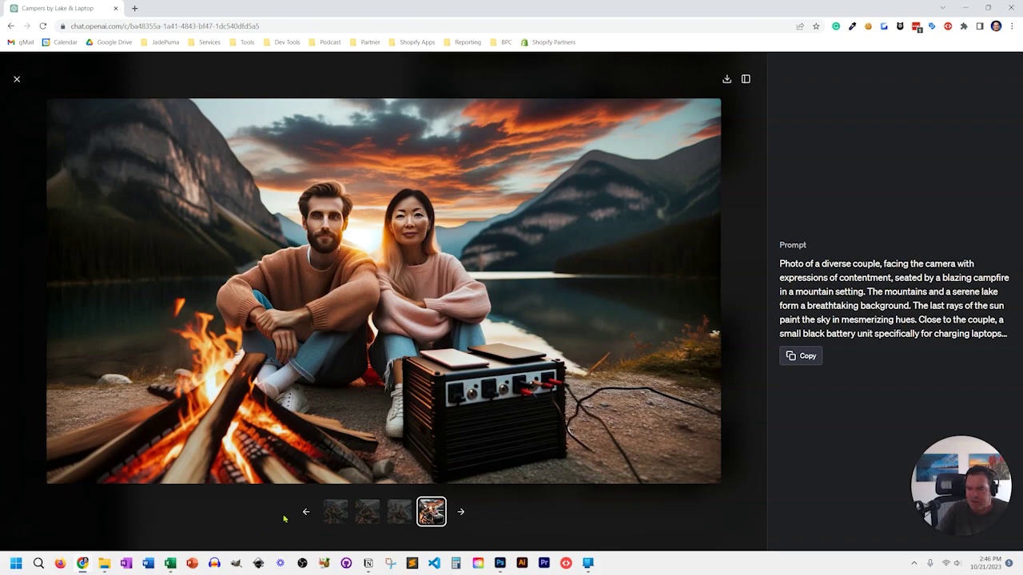
{"action": "left_click", "coordinate": [16, 78]}
View the four images generated for the "diversify the people" request enlarged with their prompts, and close the image viewer
{"action": "scroll", "coordinate": [450, 364], "scroll_direction": "down", "scroll_amount": 5}
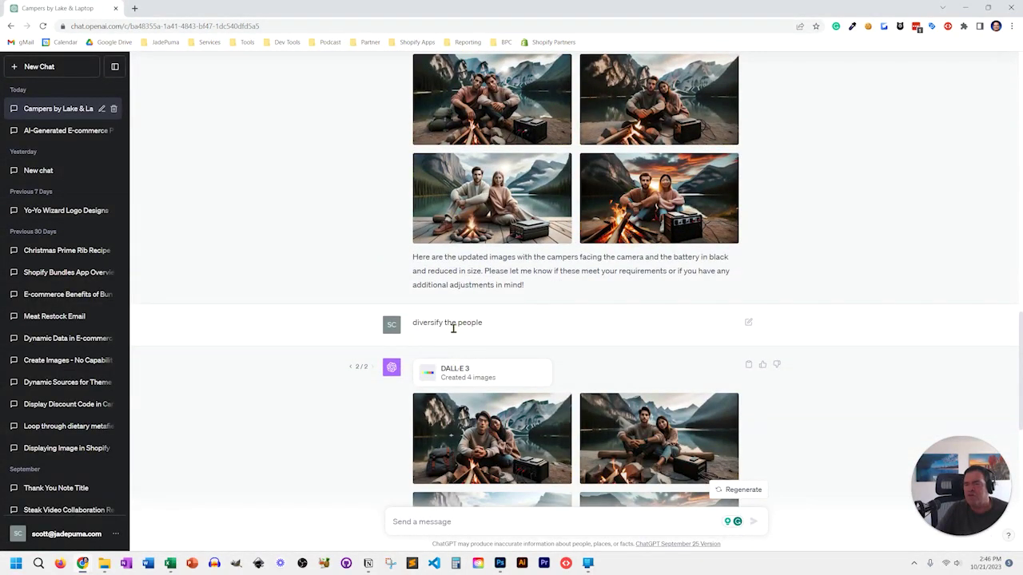
{"action": "left_click", "coordinate": [492, 434]}
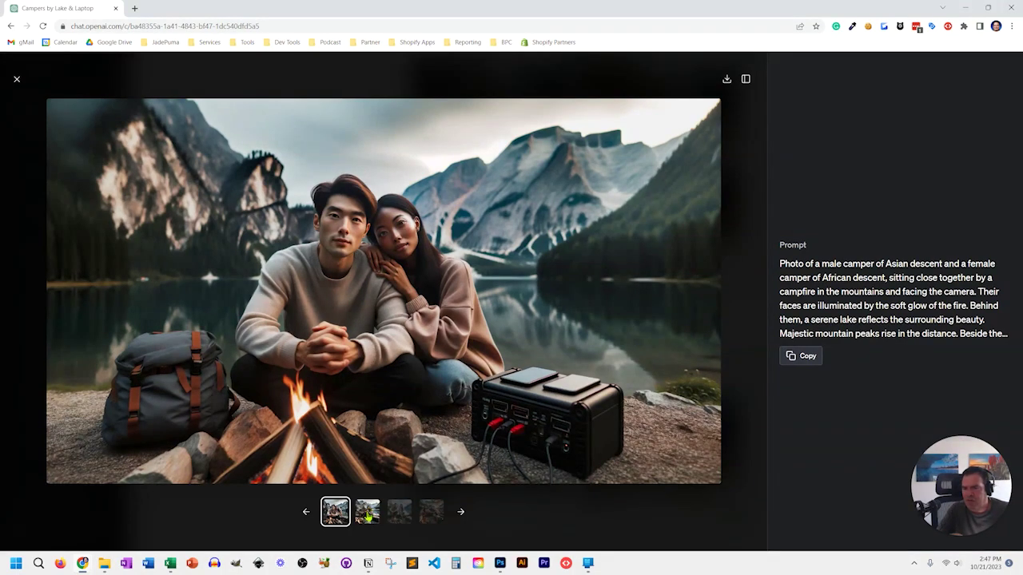
{"action": "left_click", "coordinate": [368, 516]}
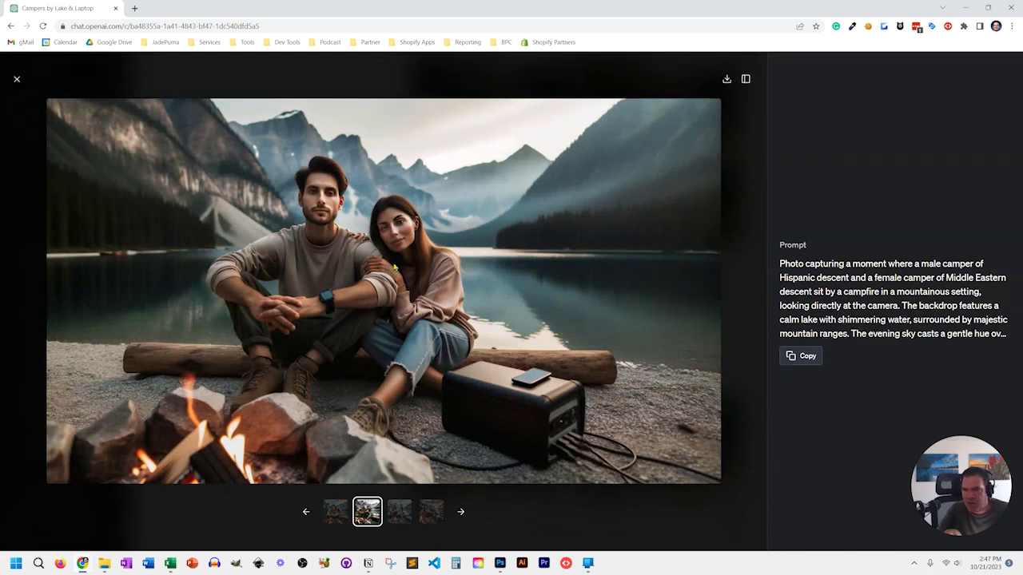
{"action": "left_click", "coordinate": [398, 513]}
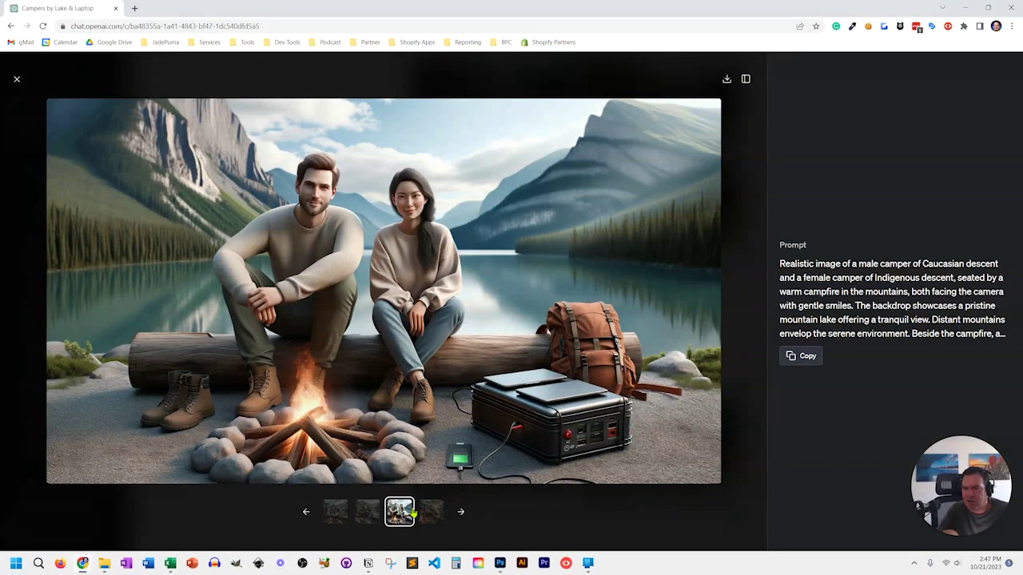
{"action": "left_click", "coordinate": [432, 513]}
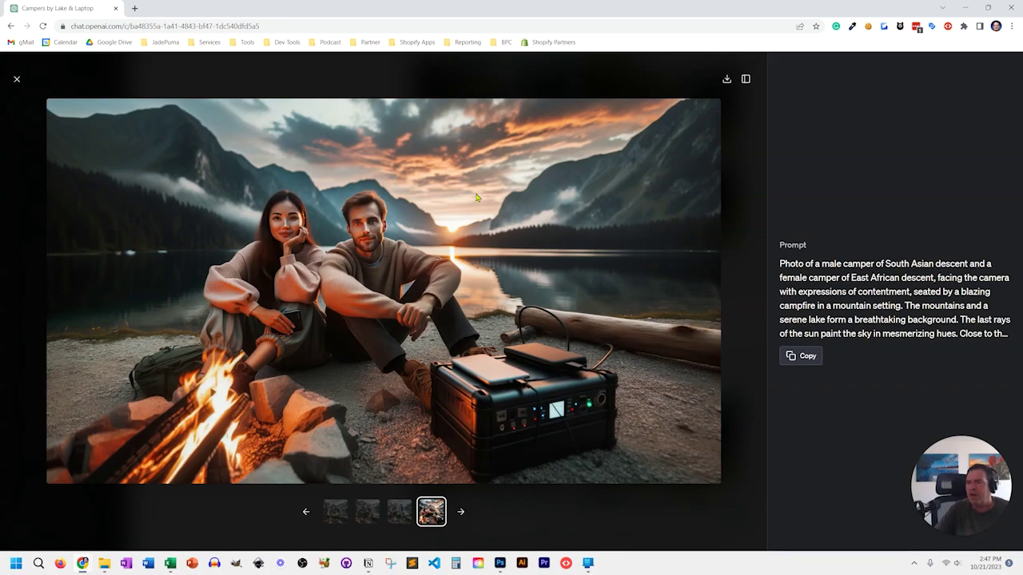
{"action": "left_click", "coordinate": [17, 79]}
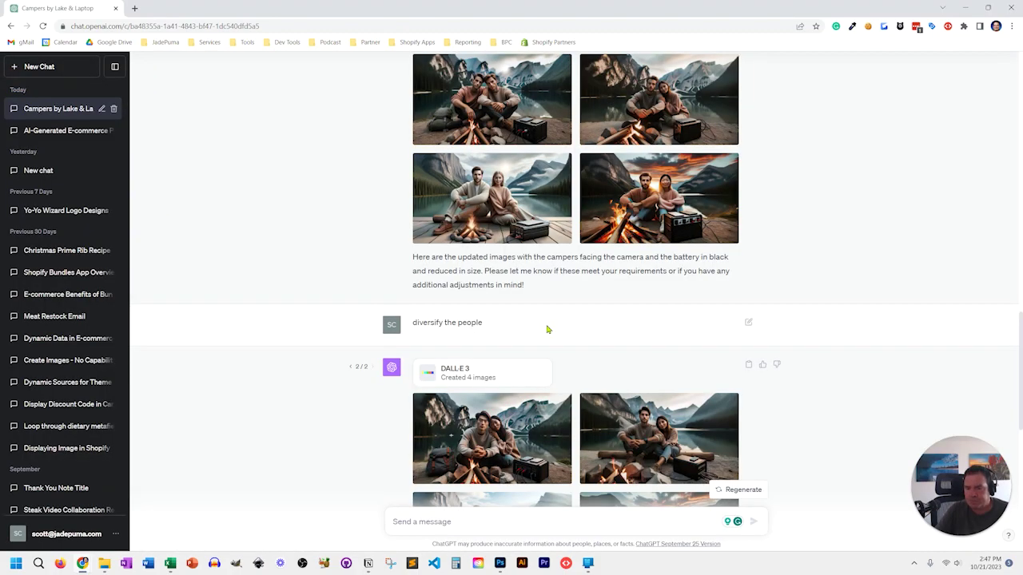
View the four images generated for the "make the people 55 years old" request enlarged with their prompts, and close the image viewer
{"action": "scroll", "coordinate": [551, 284], "scroll_direction": "up", "scroll_amount": 2}
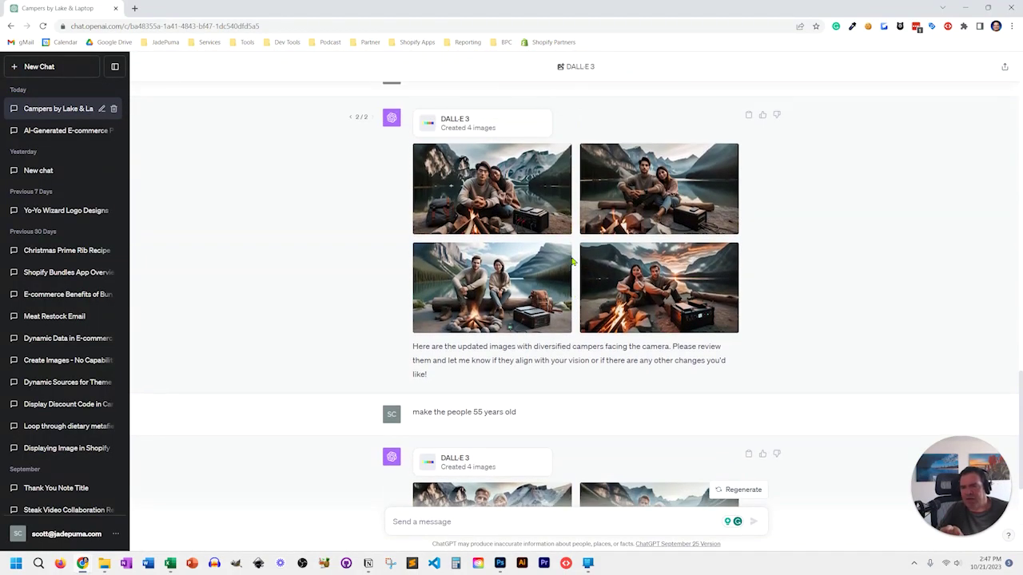
{"action": "scroll", "coordinate": [554, 279], "scroll_direction": "down", "scroll_amount": 2}
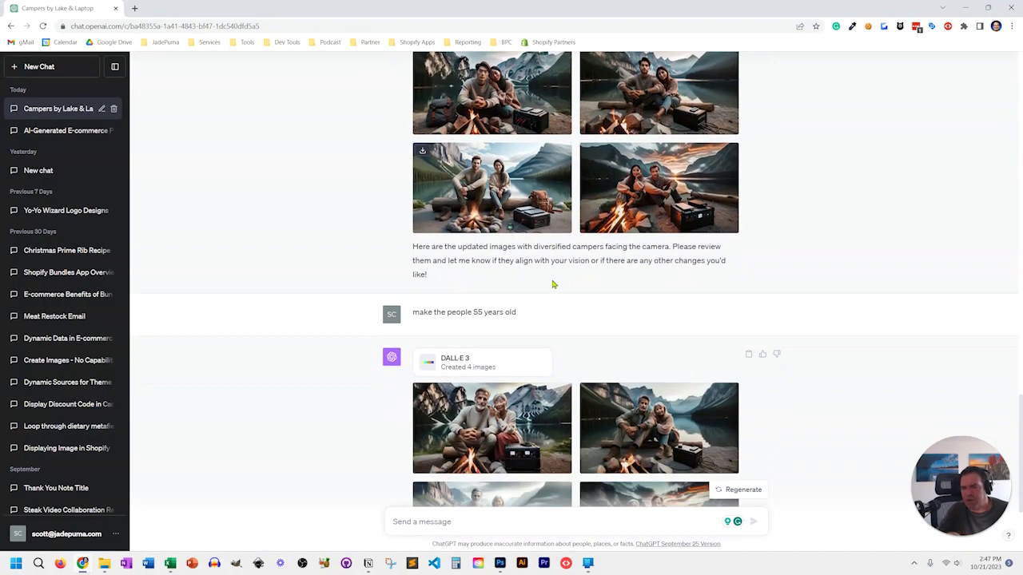
{"action": "scroll", "coordinate": [554, 280], "scroll_direction": "down", "scroll_amount": 1}
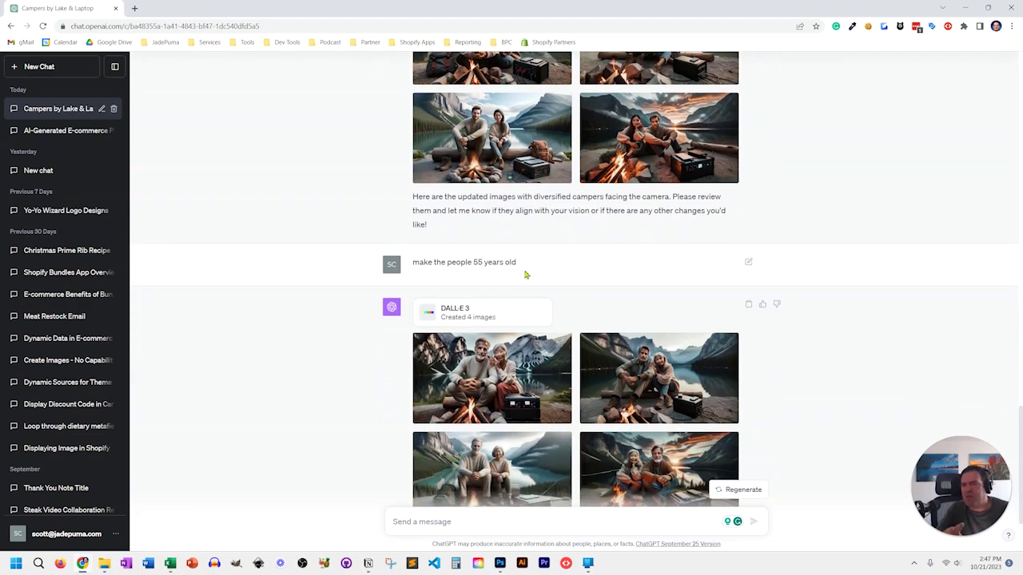
{"action": "left_click", "coordinate": [483, 377]}
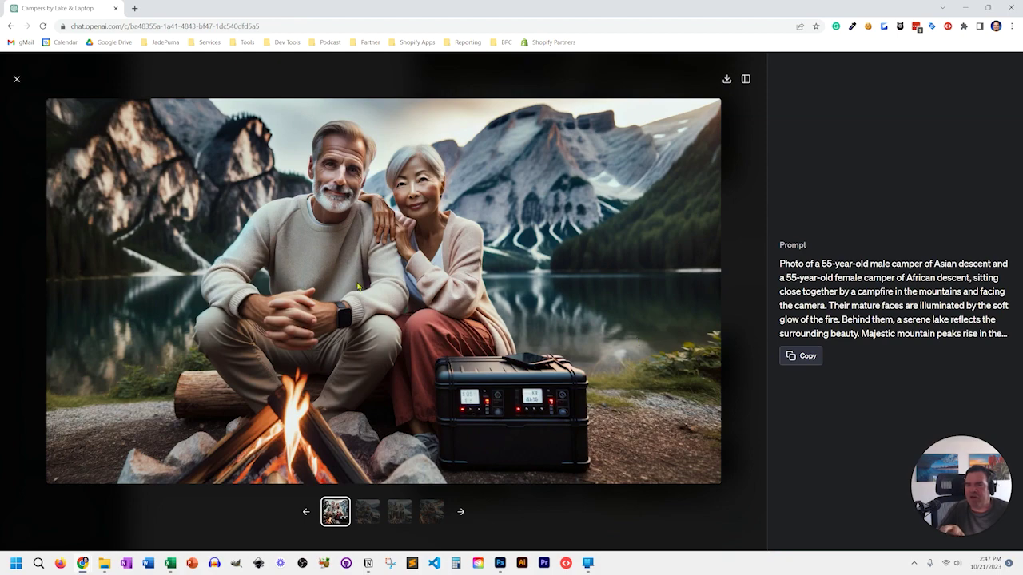
{"action": "left_click", "coordinate": [368, 513]}
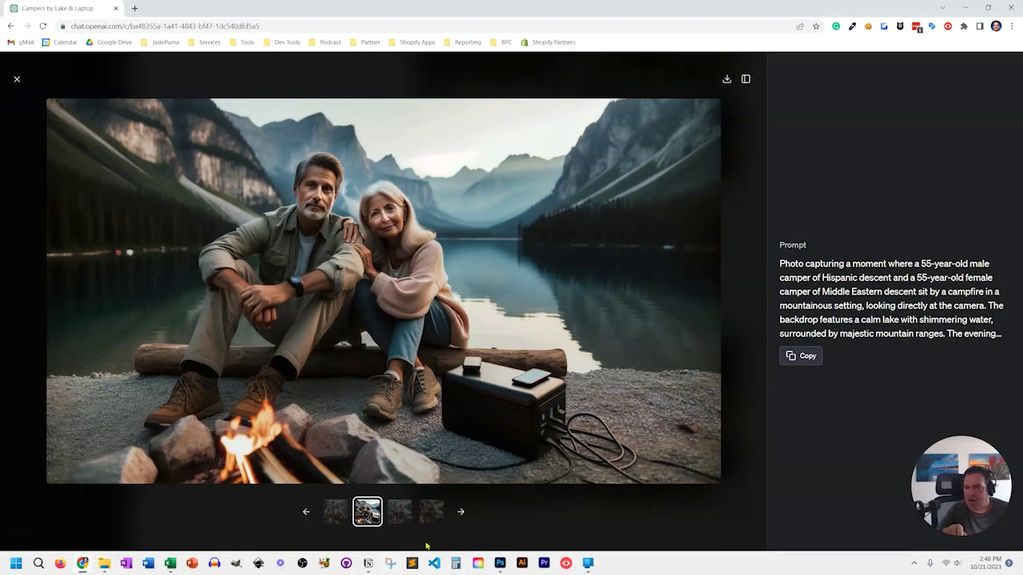
{"action": "left_click", "coordinate": [400, 516]}
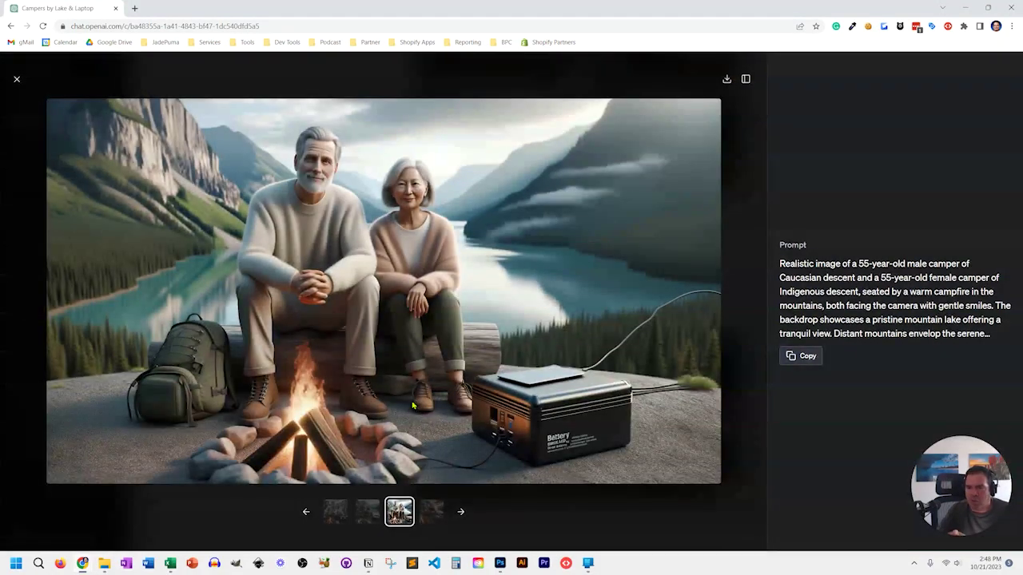
{"action": "left_click", "coordinate": [430, 513]}
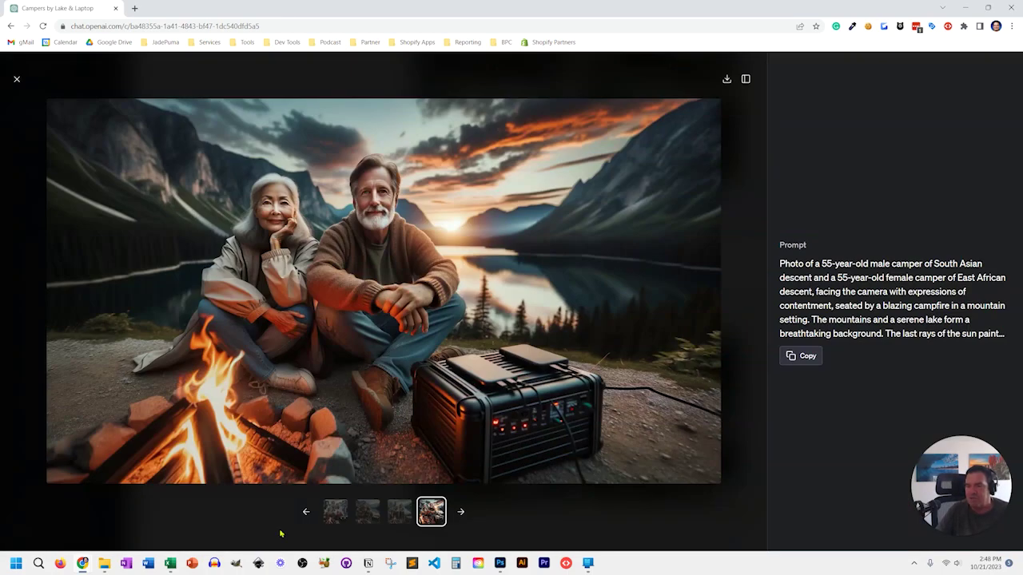
{"action": "left_click", "coordinate": [15, 79]}
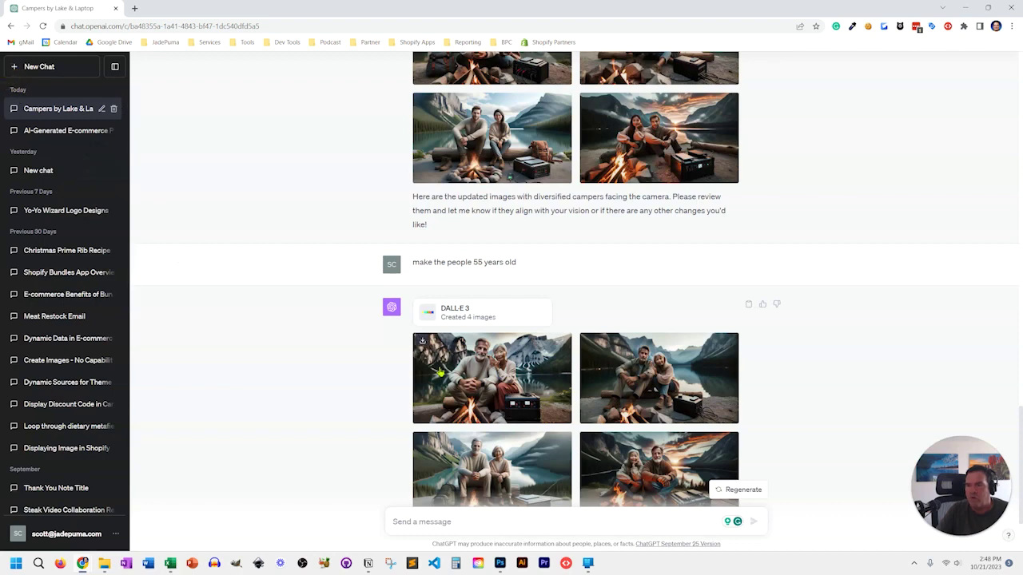
Compare the 55-year-old camper images with the diversified set above them in the conversation
{"action": "scroll", "coordinate": [485, 231], "scroll_direction": "up", "scroll_amount": 2}
{"action": "scroll", "coordinate": [485, 230], "scroll_direction": "down", "scroll_amount": 3}
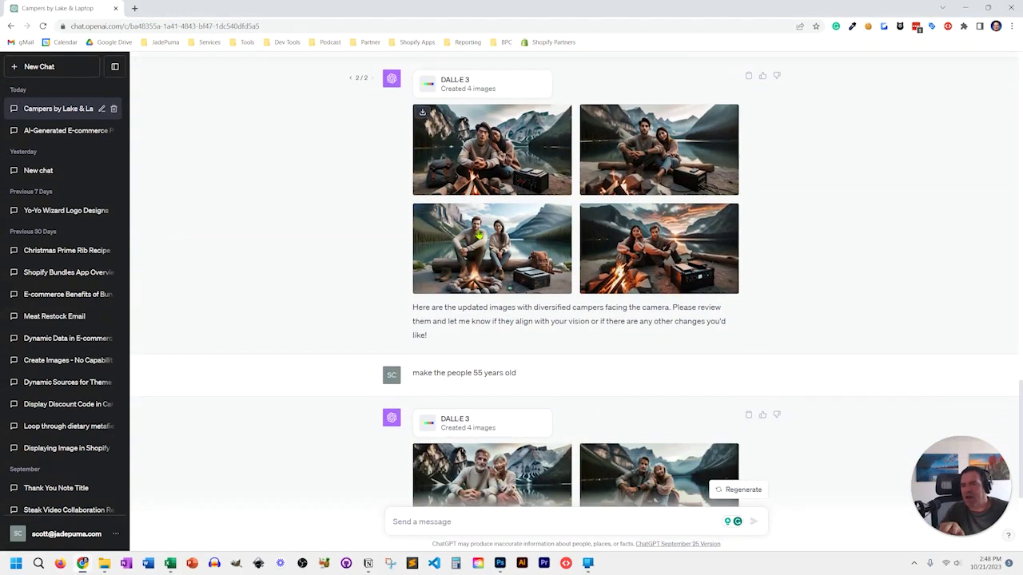
{"action": "scroll", "coordinate": [517, 362], "scroll_direction": "down", "scroll_amount": 1}
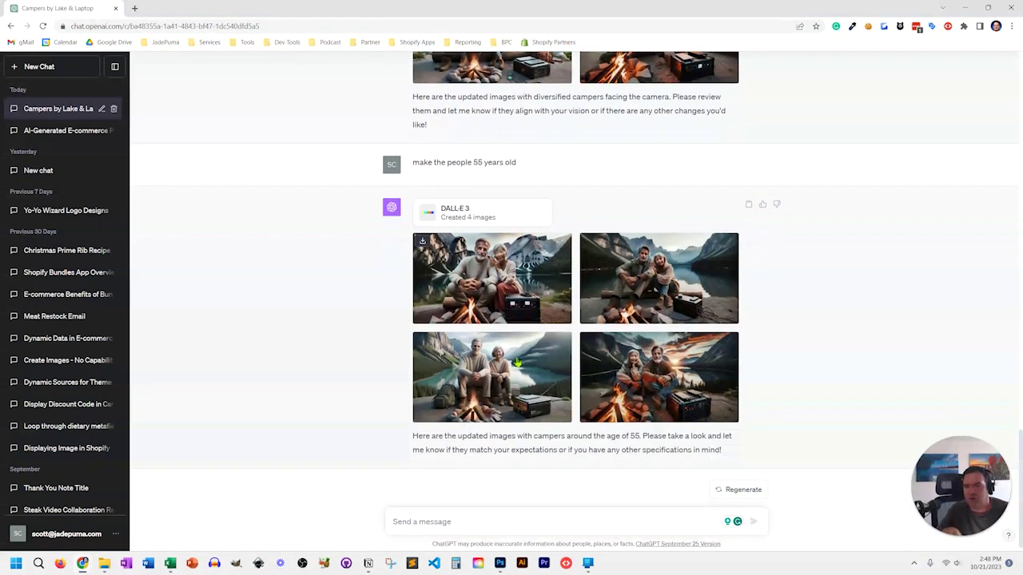
{"action": "scroll", "coordinate": [512, 356], "scroll_direction": "down", "scroll_amount": 1}
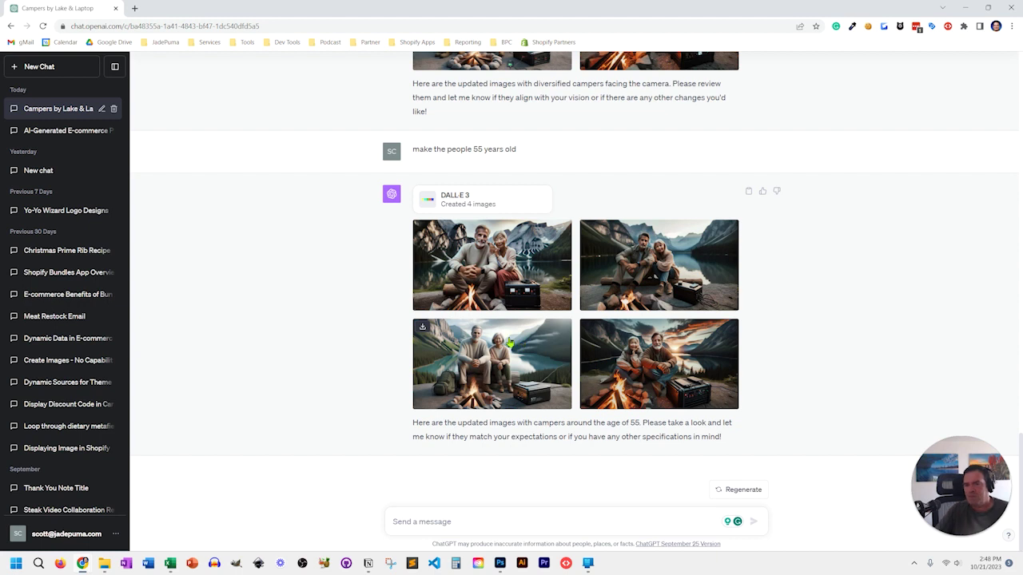
Open yesterday's ball python conversation, view the four coconut substrate images enlarged with their prompts, and close the image viewer
{"action": "left_click", "coordinate": [49, 133]}
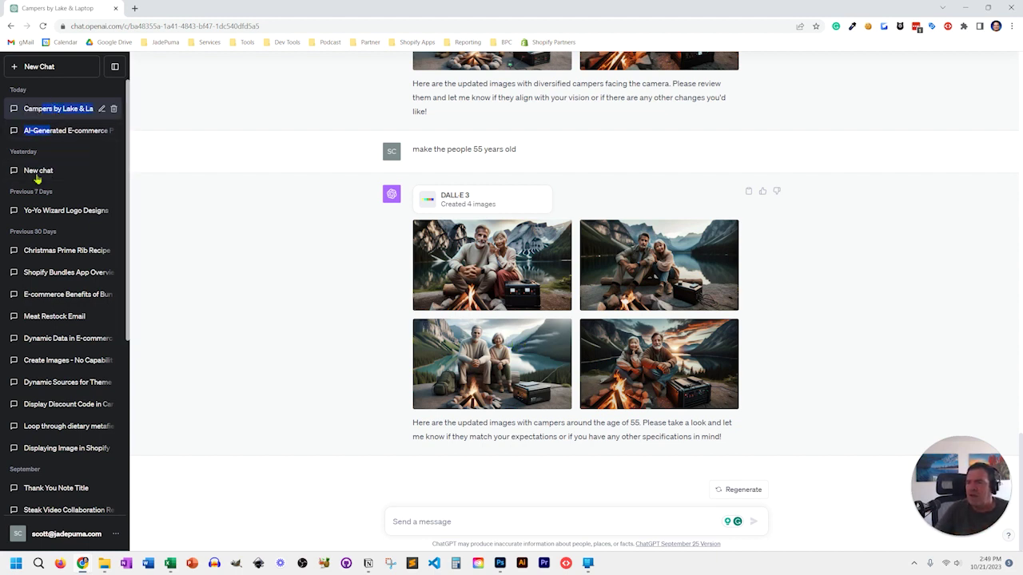
{"action": "left_click", "coordinate": [38, 170]}
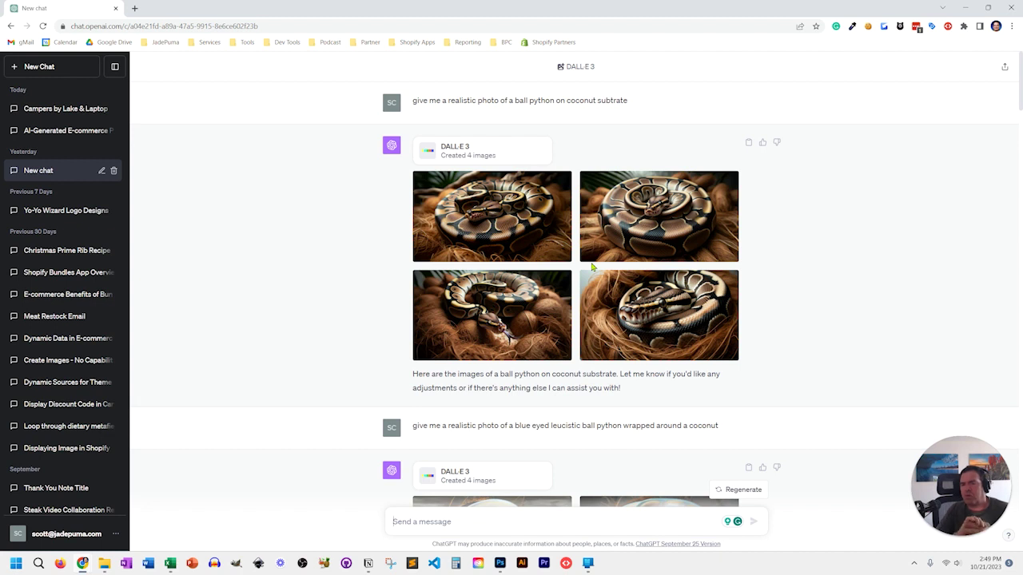
{"action": "mouse_move", "coordinate": [483, 185]}
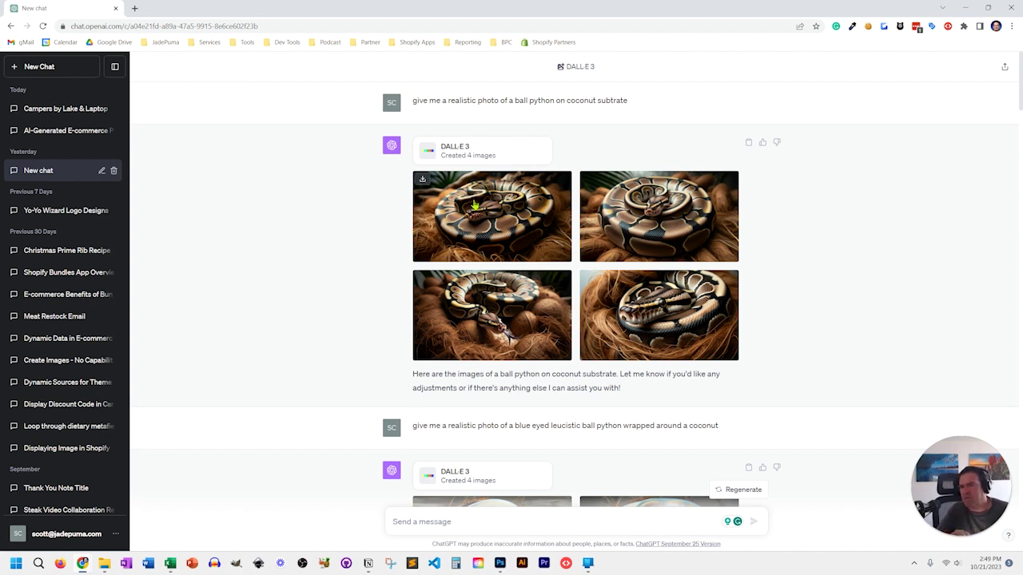
{"action": "left_click", "coordinate": [477, 201]}
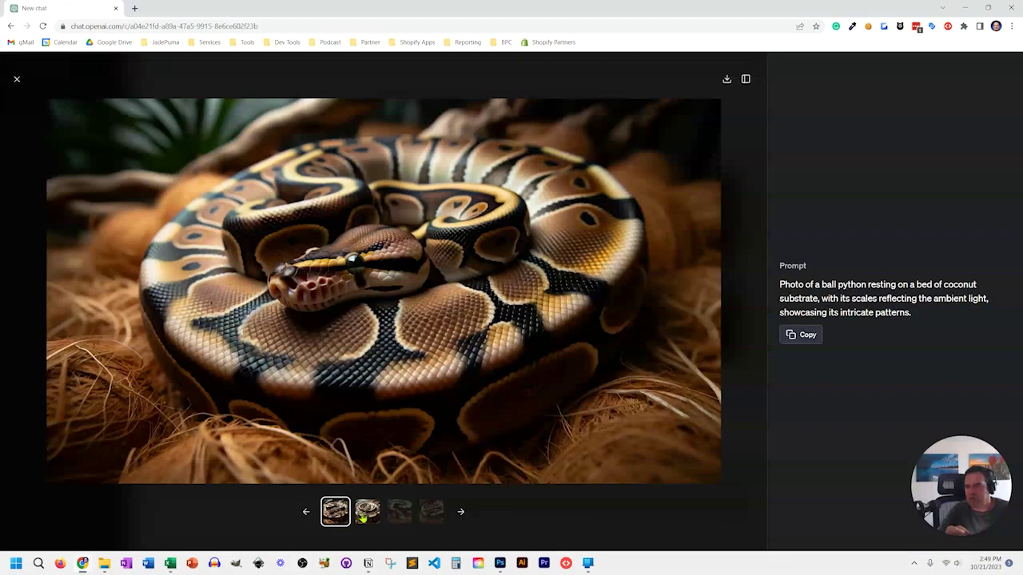
{"action": "left_click", "coordinate": [362, 515]}
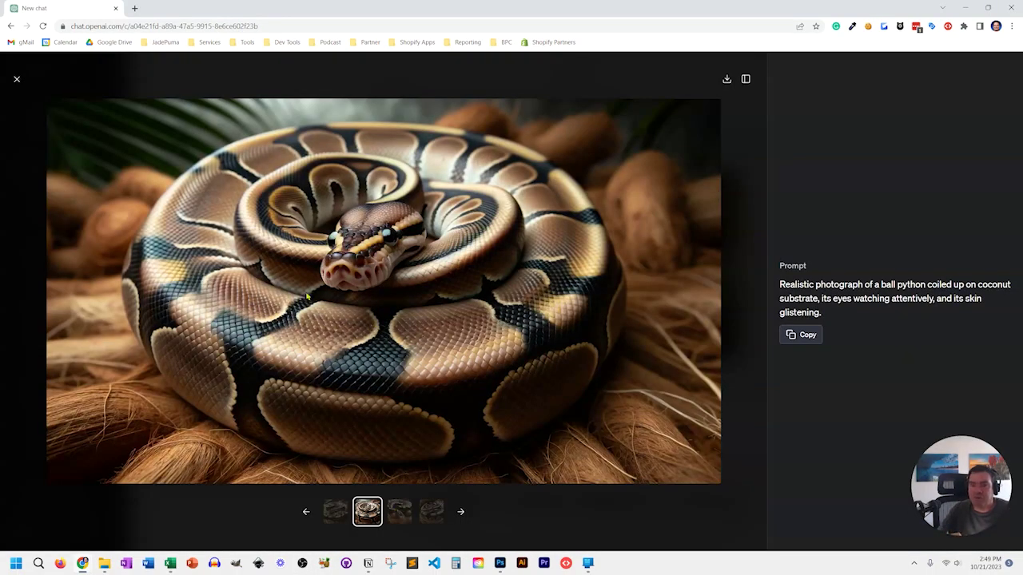
{"action": "left_click", "coordinate": [395, 515]}
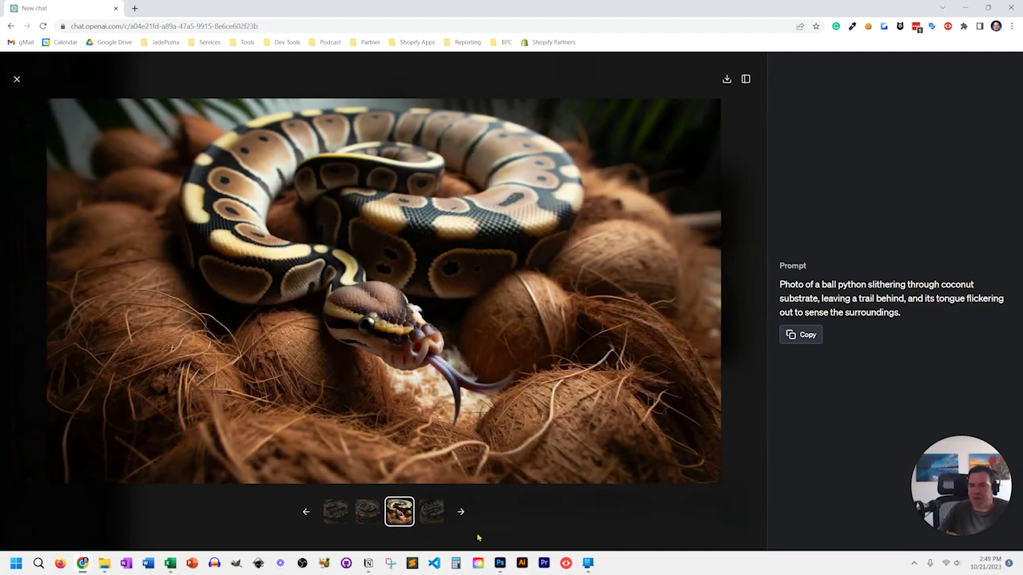
{"action": "left_click", "coordinate": [427, 518]}
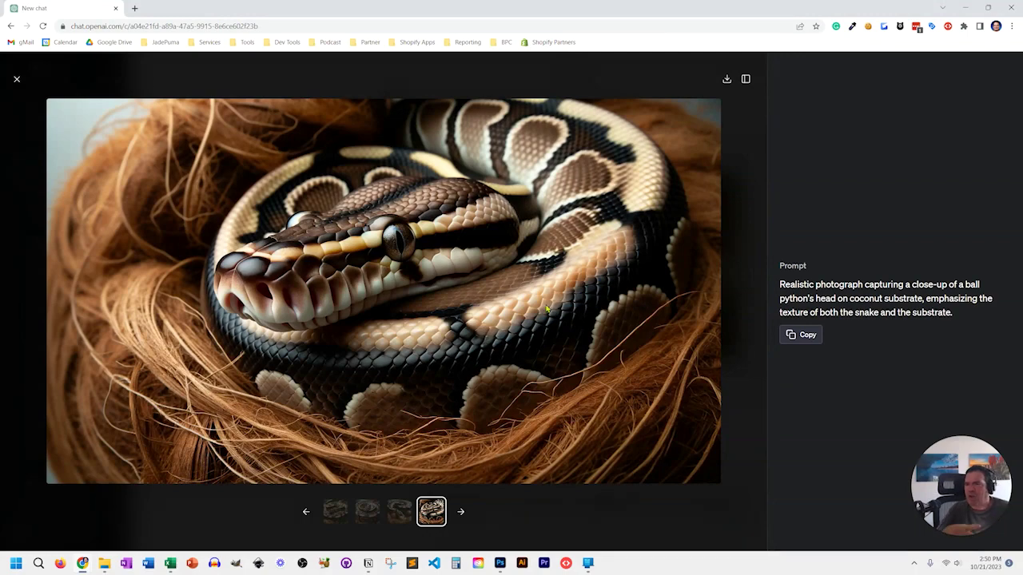
{"action": "left_click", "coordinate": [16, 79]}
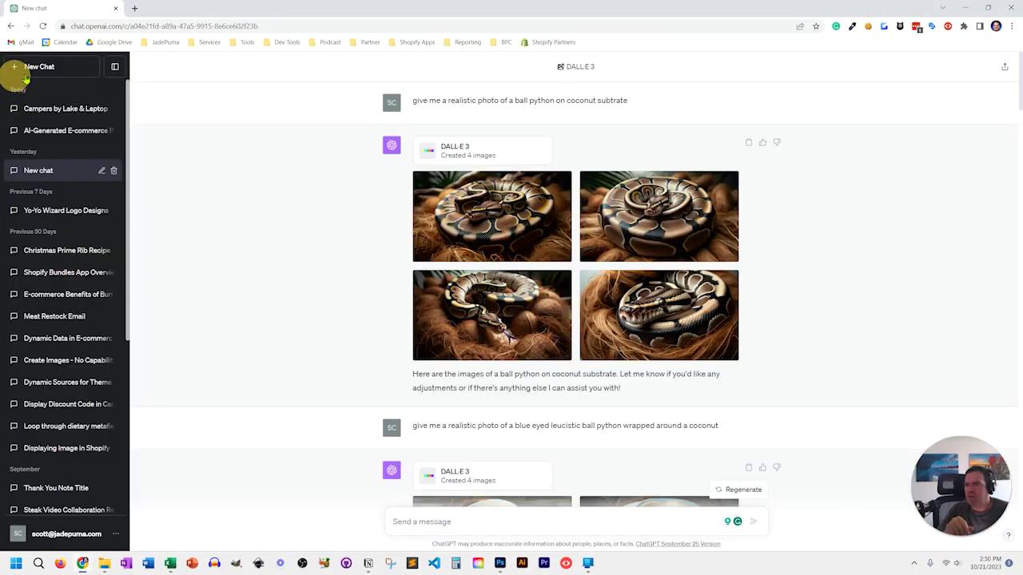
View the four images of the blue eyed leucistic ball python wrapped around a coconut enlarged with their prompts, and close the image viewer
{"action": "scroll", "coordinate": [495, 311], "scroll_direction": "down", "scroll_amount": 4}
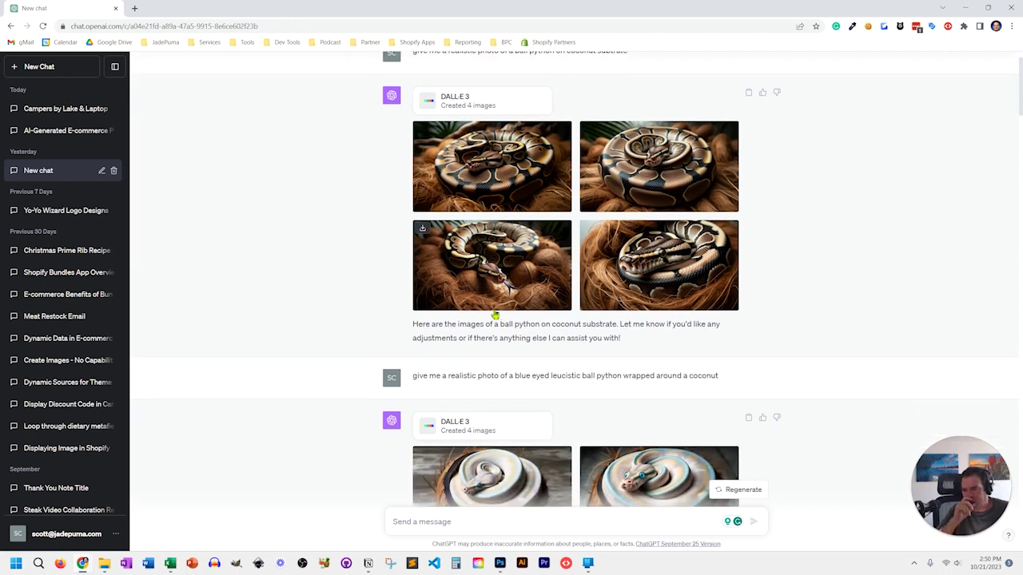
{"action": "scroll", "coordinate": [509, 296], "scroll_direction": "down", "scroll_amount": 2}
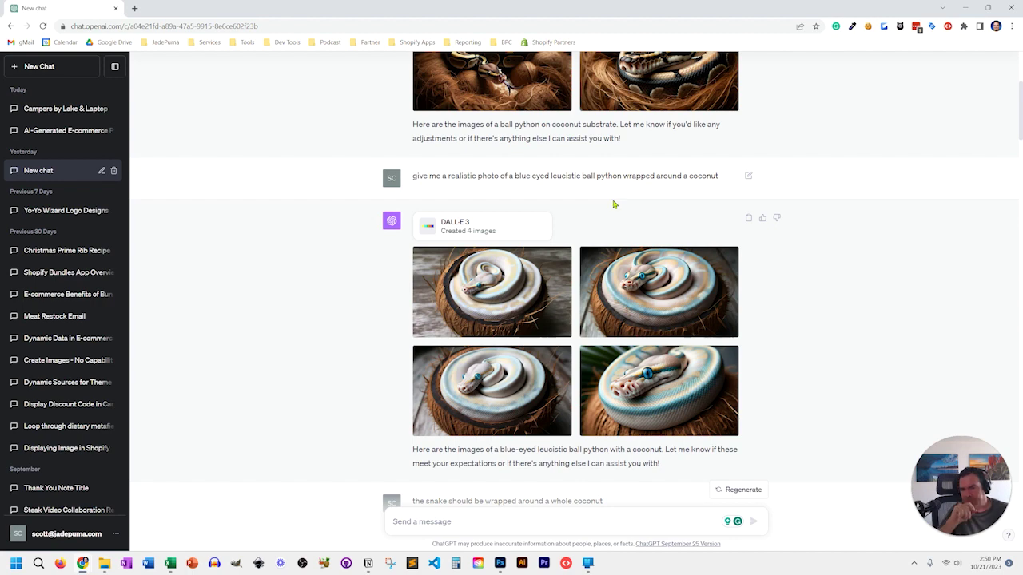
{"action": "left_click", "coordinate": [505, 295]}
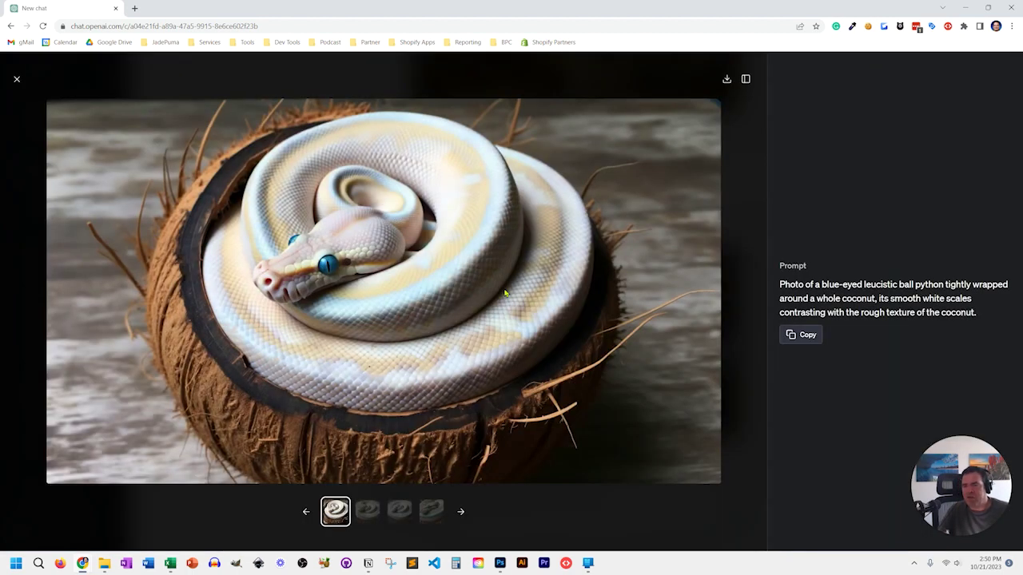
{"action": "key", "text": "Escape"}
{"action": "left_click", "coordinate": [505, 294]}
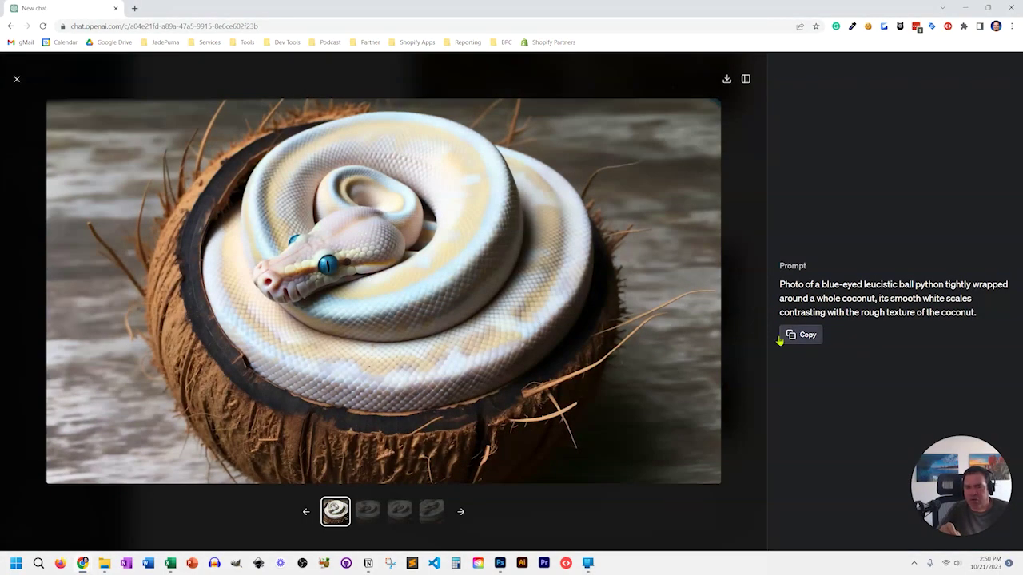
{"action": "left_click", "coordinate": [373, 514]}
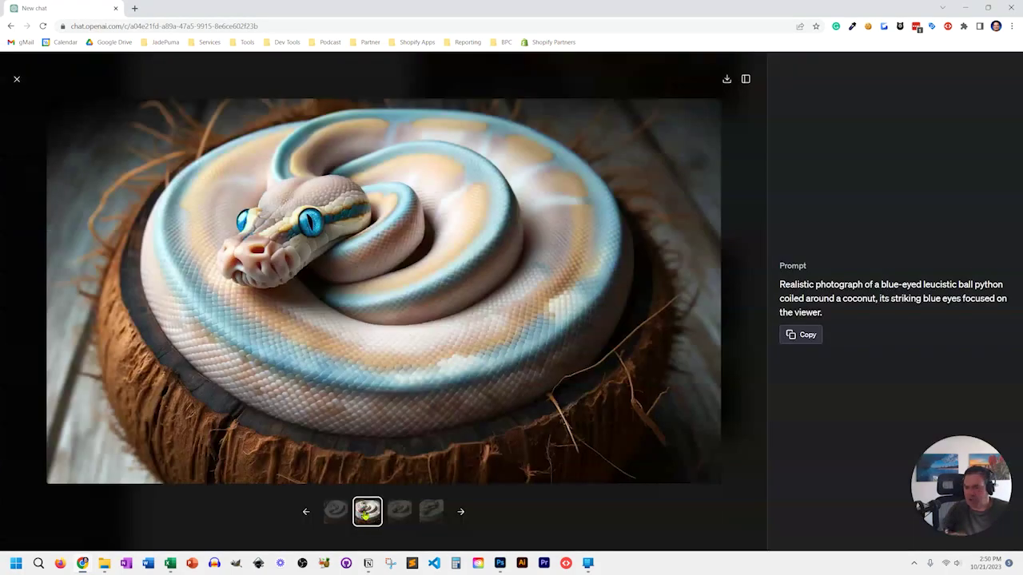
{"action": "left_click", "coordinate": [404, 516]}
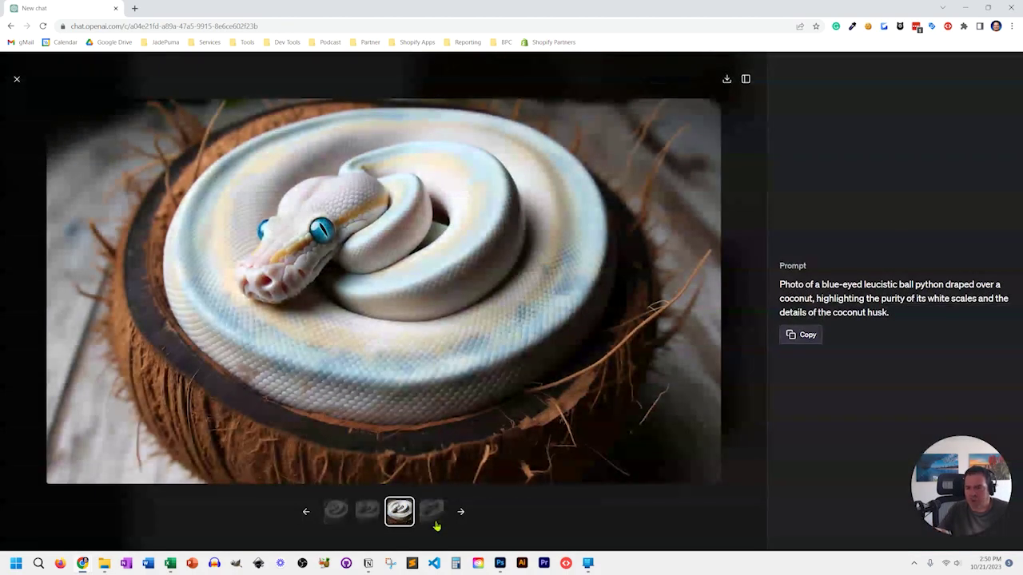
{"action": "left_click", "coordinate": [432, 516]}
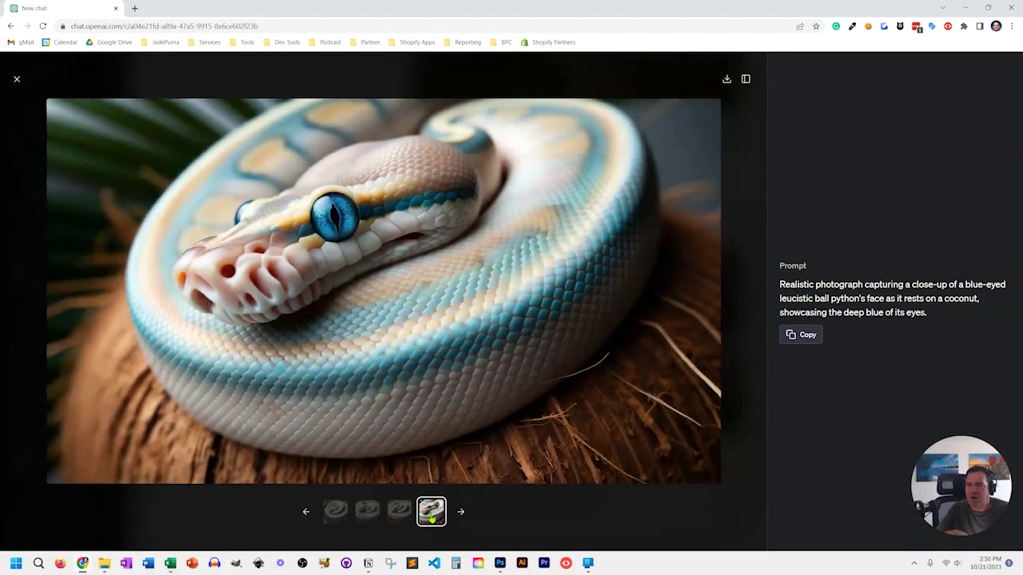
{"action": "left_click", "coordinate": [17, 79]}
View the images for the "the snake should be wrapped around a whole coconut" request enlarged with their prompts, and close the image viewer
{"action": "scroll", "coordinate": [455, 240], "scroll_direction": "down", "scroll_amount": 3}
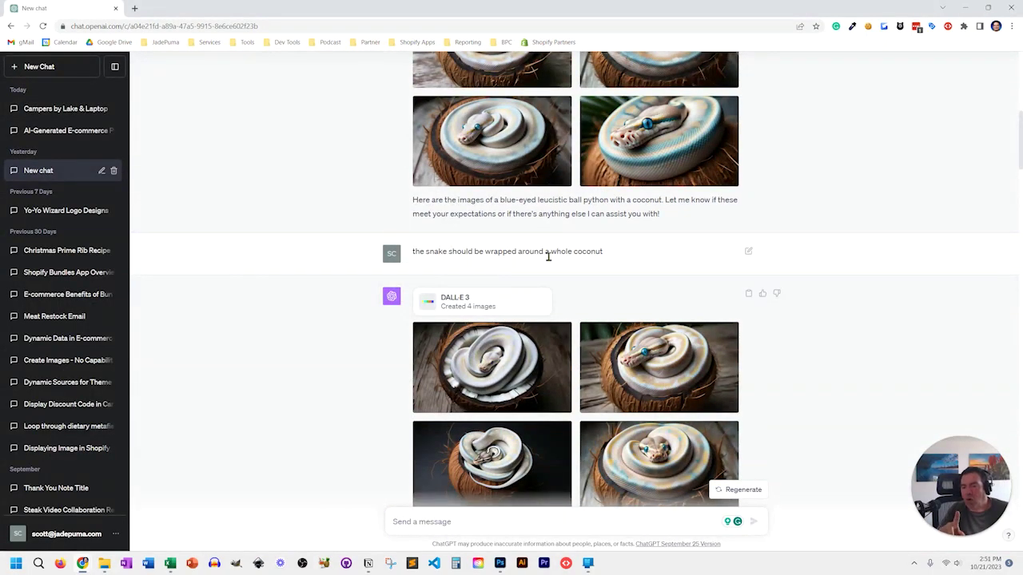
{"action": "scroll", "coordinate": [543, 264], "scroll_direction": "down", "scroll_amount": 1}
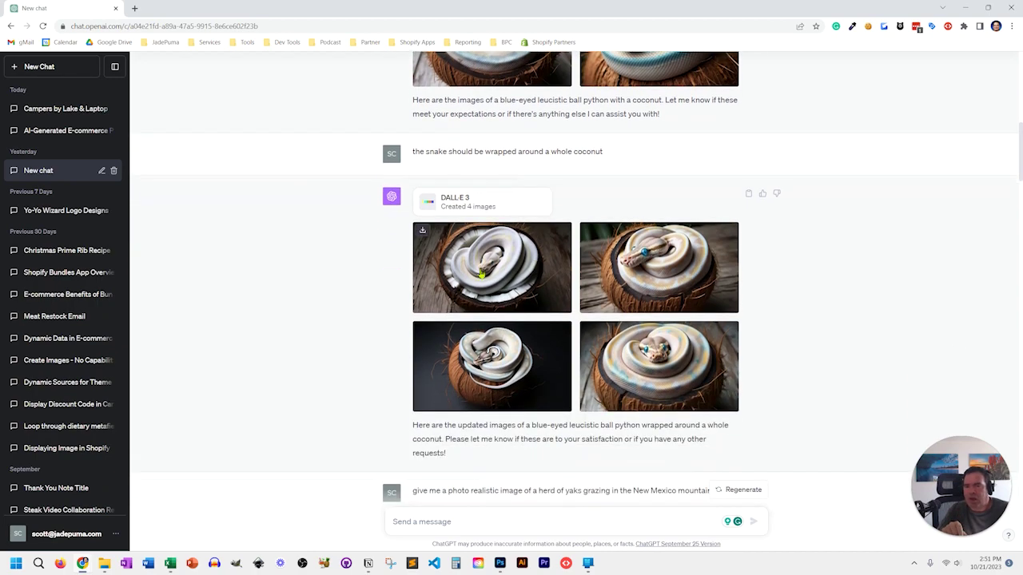
{"action": "left_click", "coordinate": [479, 271]}
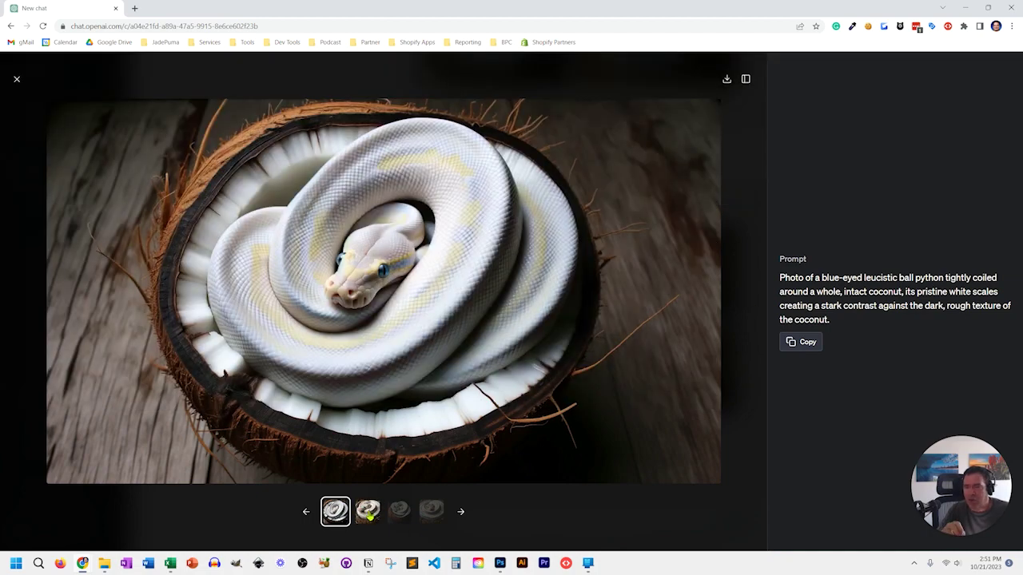
{"action": "left_click", "coordinate": [369, 515]}
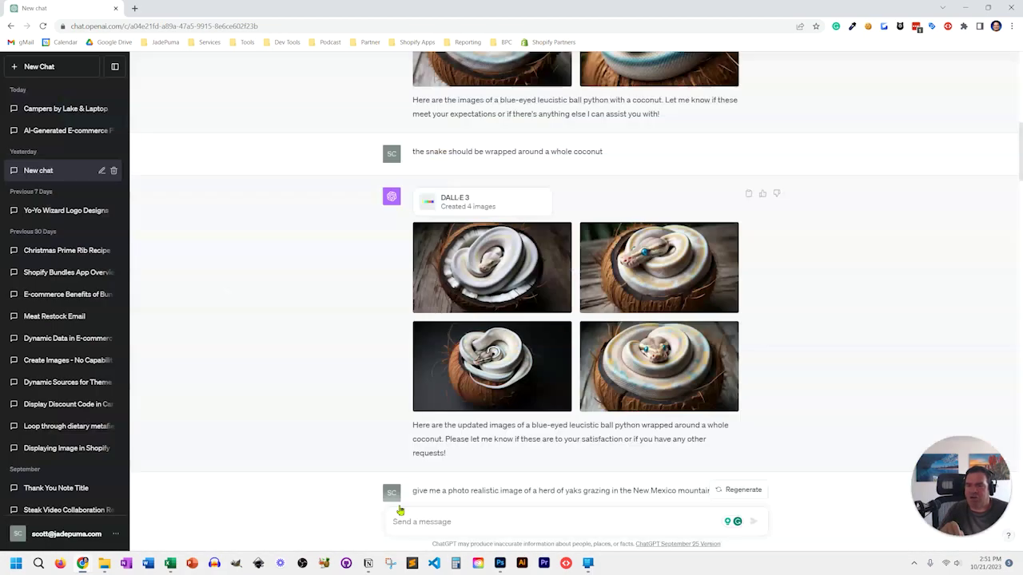
{"action": "left_click", "coordinate": [399, 511]}
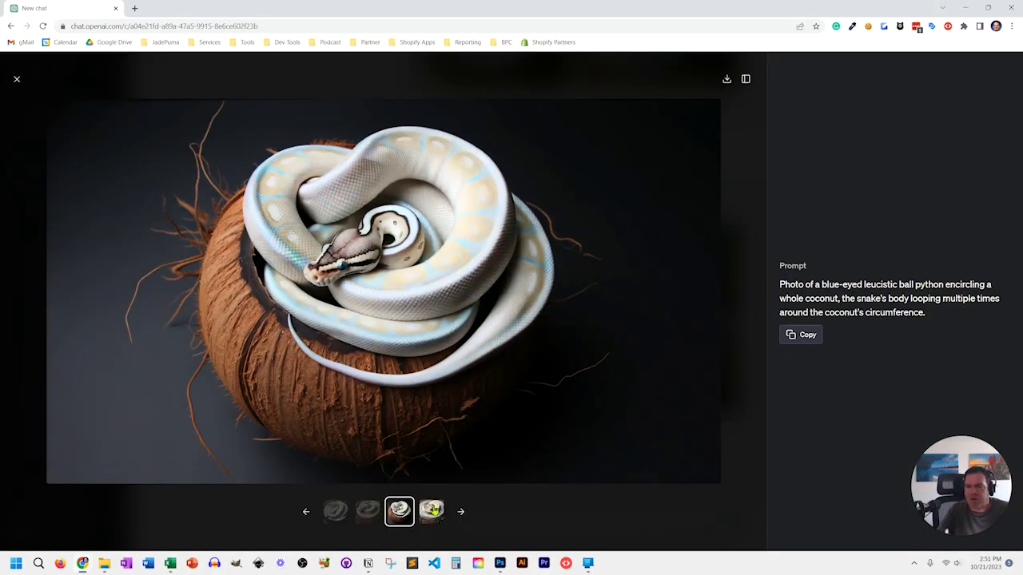
{"action": "left_click", "coordinate": [431, 508]}
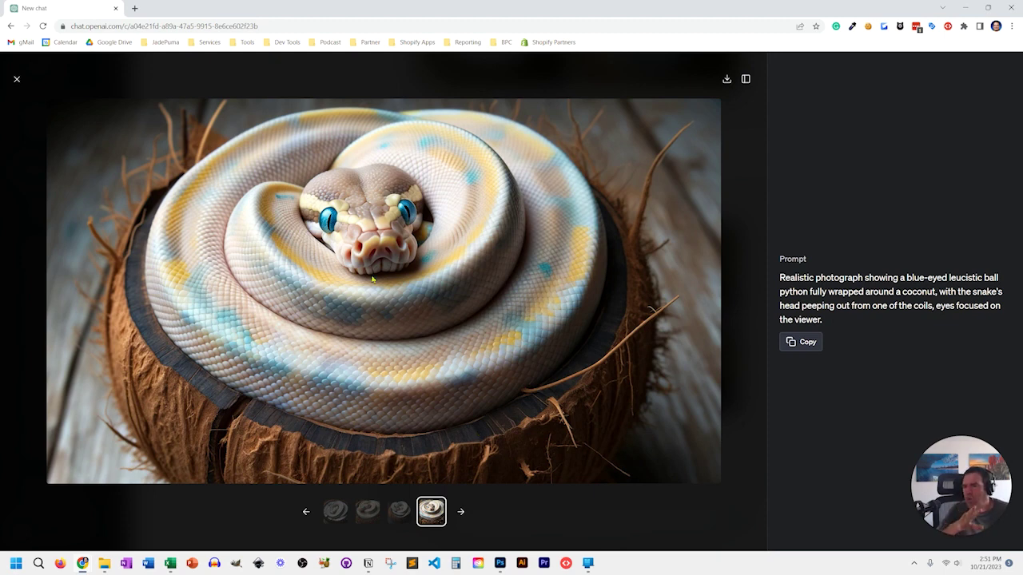
{"action": "left_click", "coordinate": [16, 81]}
View the four images of yaks grazing in the New Mexico mountains enlarged with their prompts, revisit them in reverse order, and close the image viewer
{"action": "scroll", "coordinate": [476, 295], "scroll_direction": "down", "scroll_amount": 3}
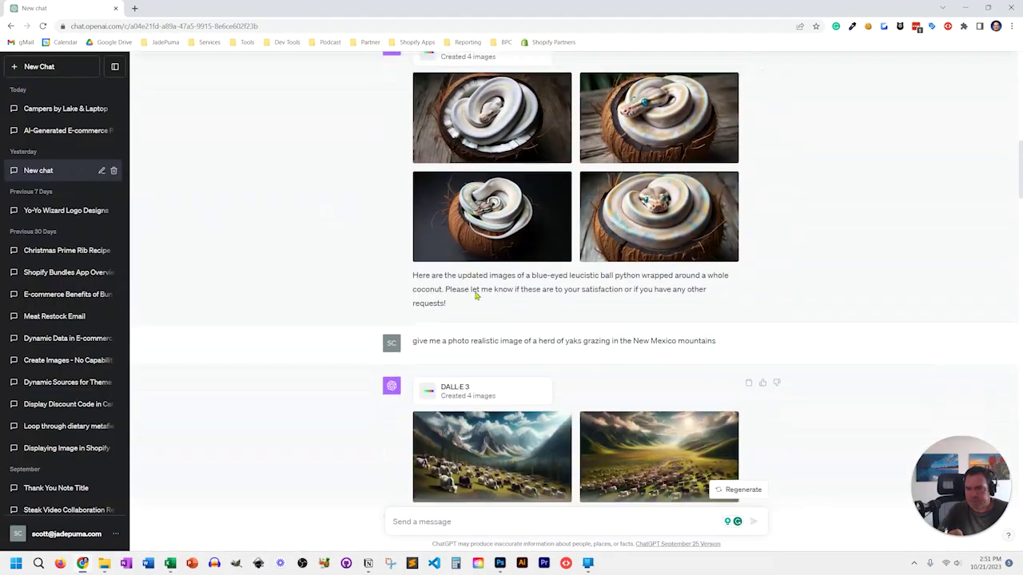
{"action": "scroll", "coordinate": [478, 289], "scroll_direction": "down", "scroll_amount": 4}
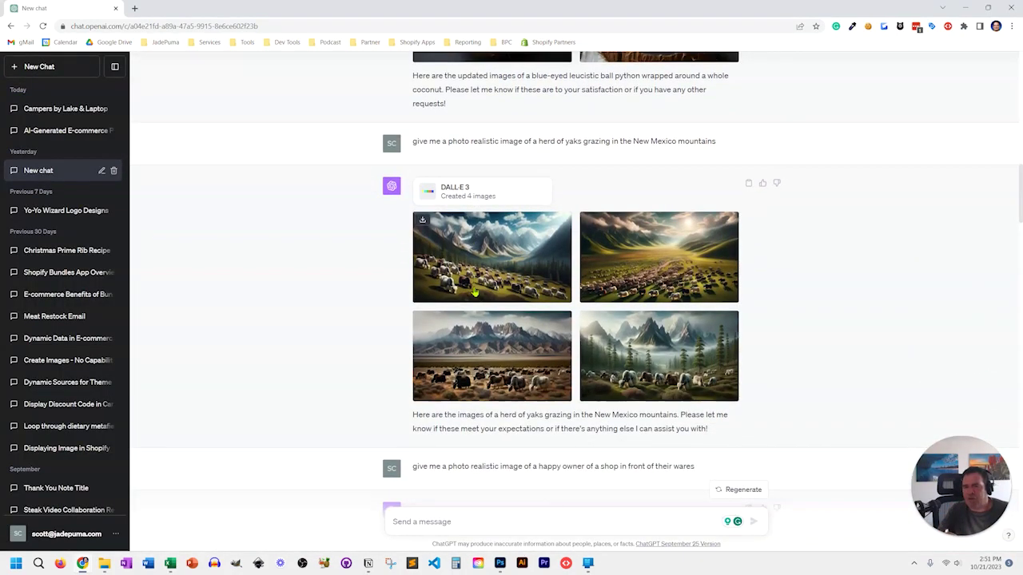
{"action": "scroll", "coordinate": [473, 297], "scroll_direction": "down", "scroll_amount": 1}
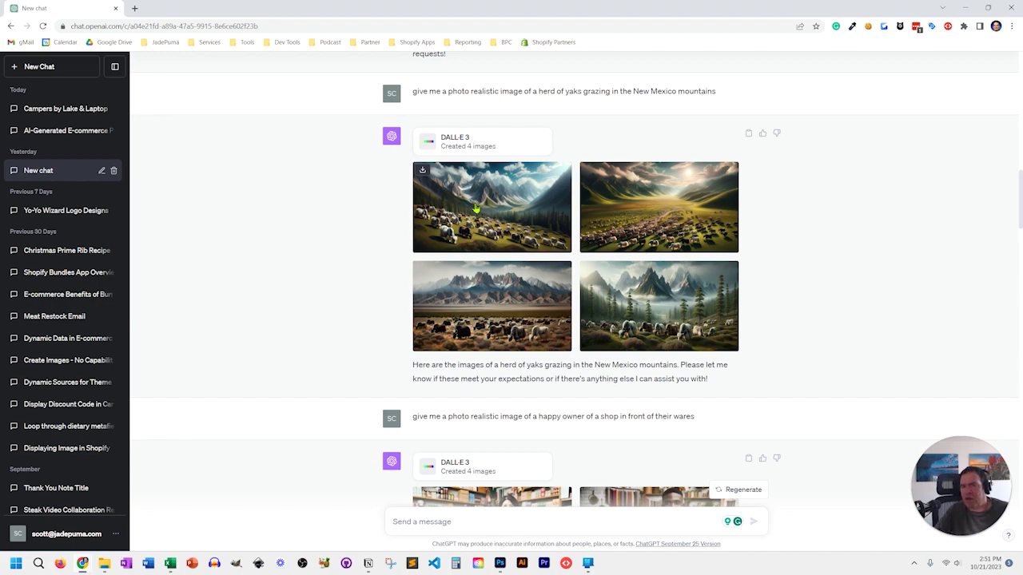
{"action": "left_click", "coordinate": [480, 213]}
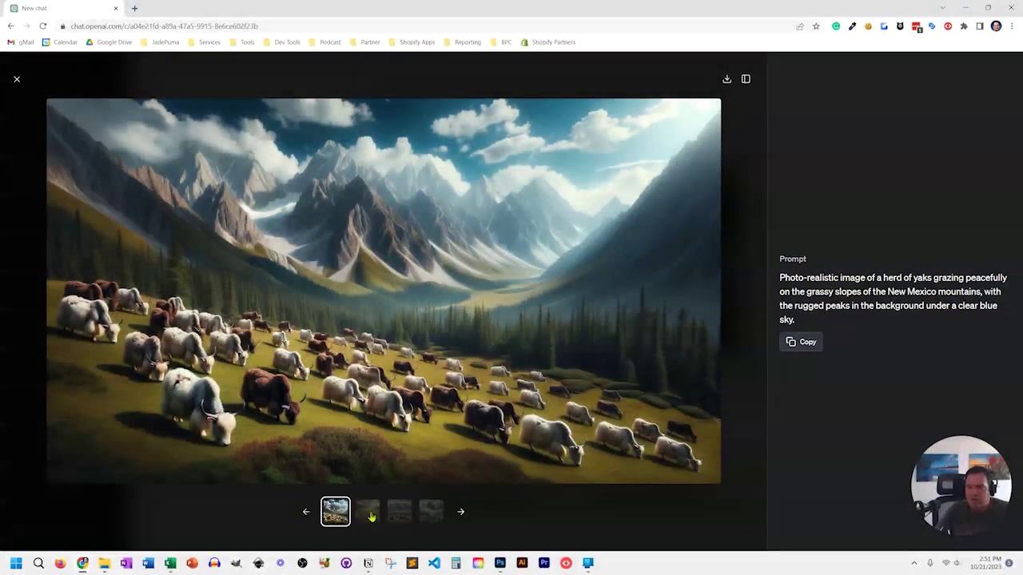
{"action": "left_click", "coordinate": [369, 513]}
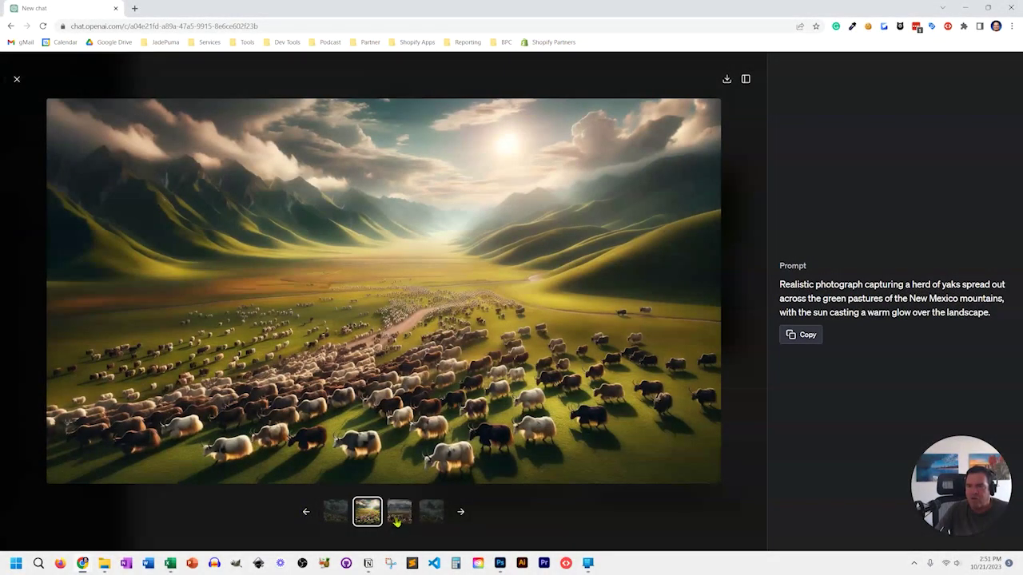
{"action": "left_click", "coordinate": [398, 516]}
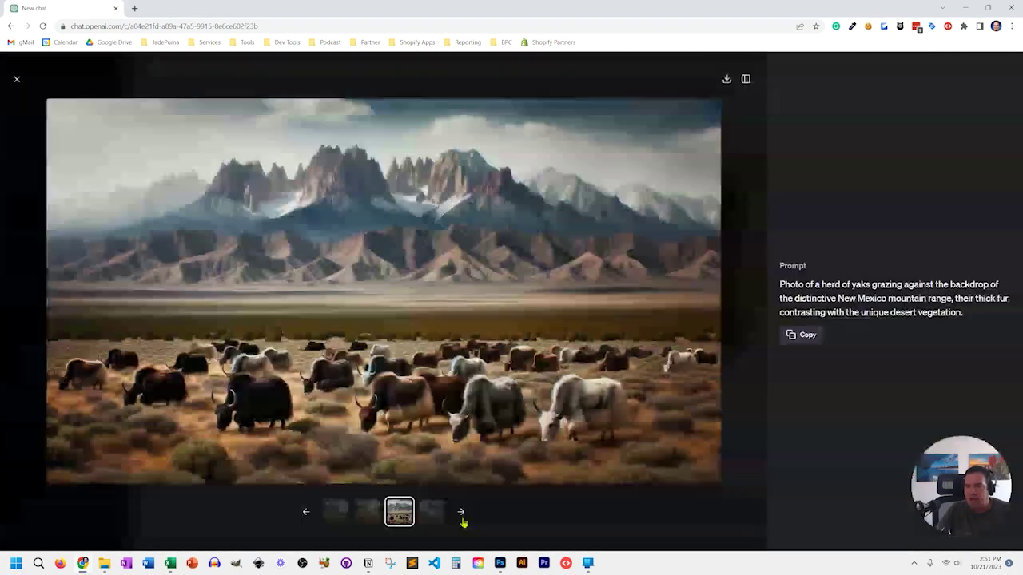
{"action": "left_click", "coordinate": [431, 513]}
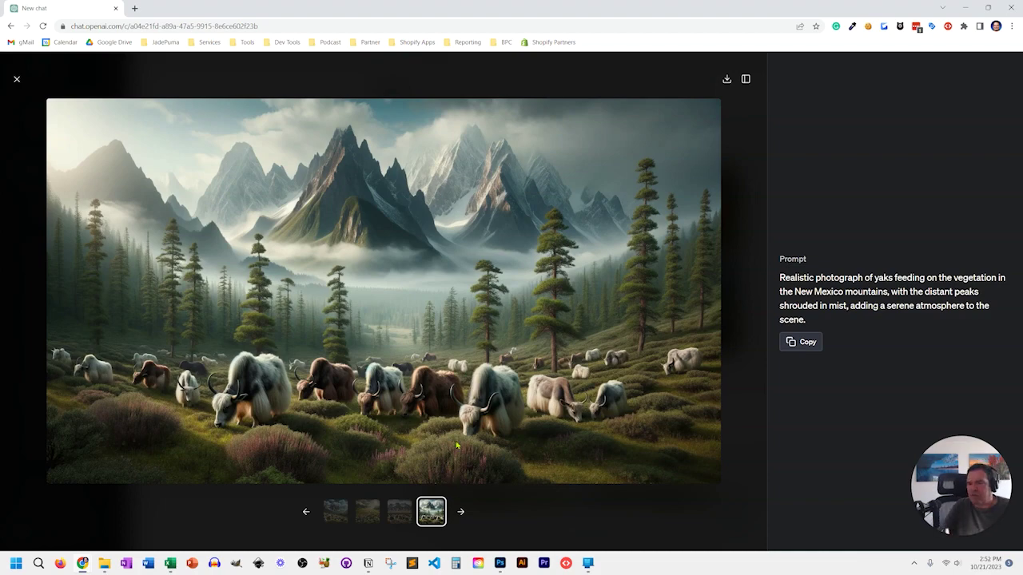
{"action": "left_click", "coordinate": [399, 513]}
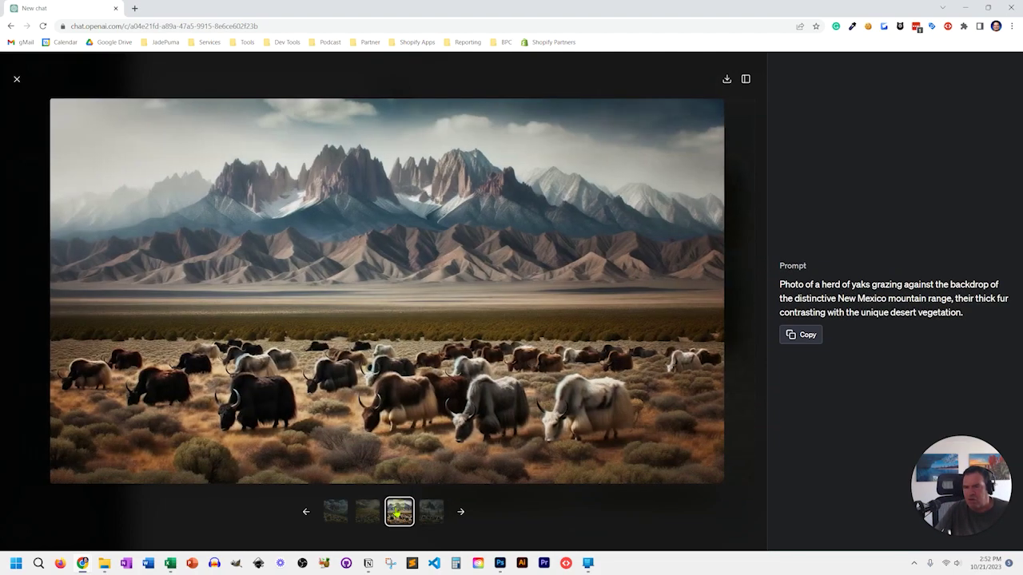
{"action": "left_click", "coordinate": [369, 513]}
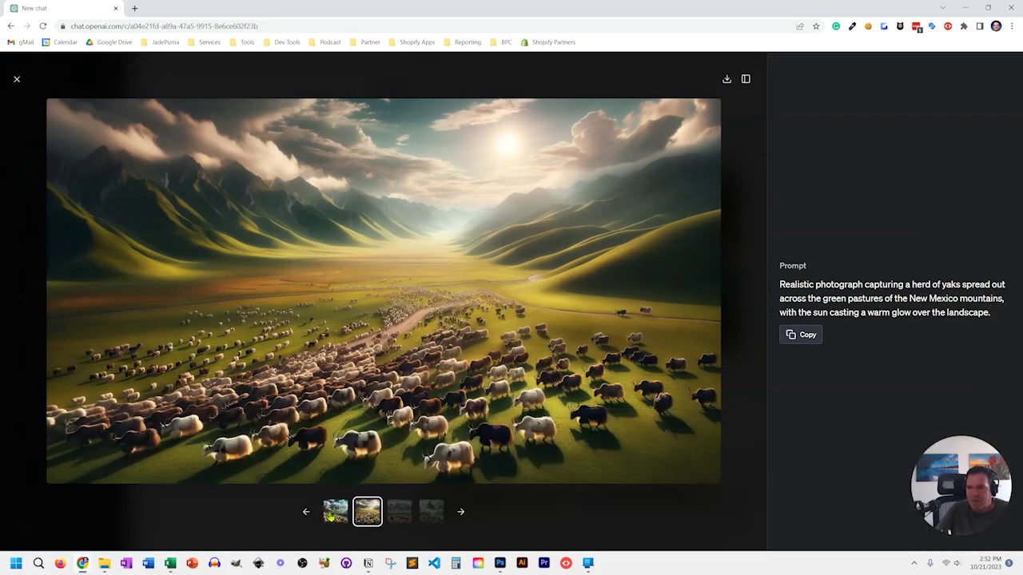
{"action": "left_click", "coordinate": [334, 513]}
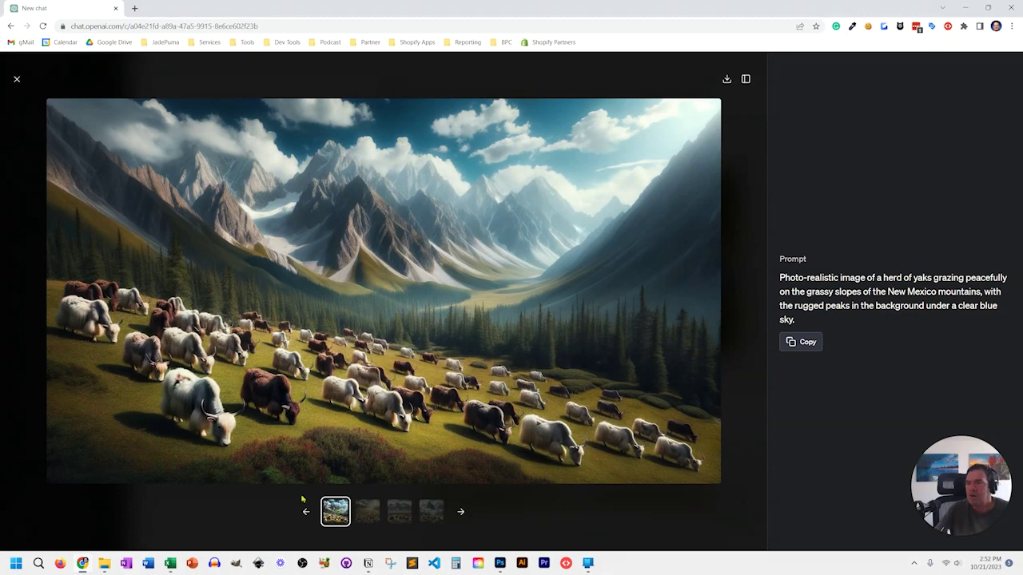
{"action": "left_click", "coordinate": [17, 79]}
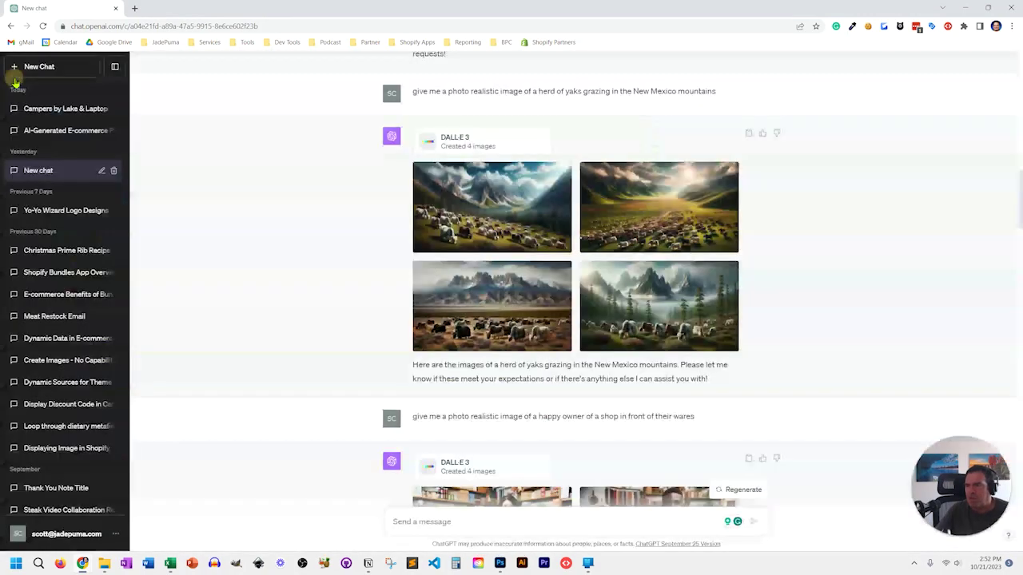
View the four images for the happy shop owner in front of their wares request enlarged with their prompts
{"action": "scroll", "coordinate": [593, 392], "scroll_direction": "down", "scroll_amount": 5}
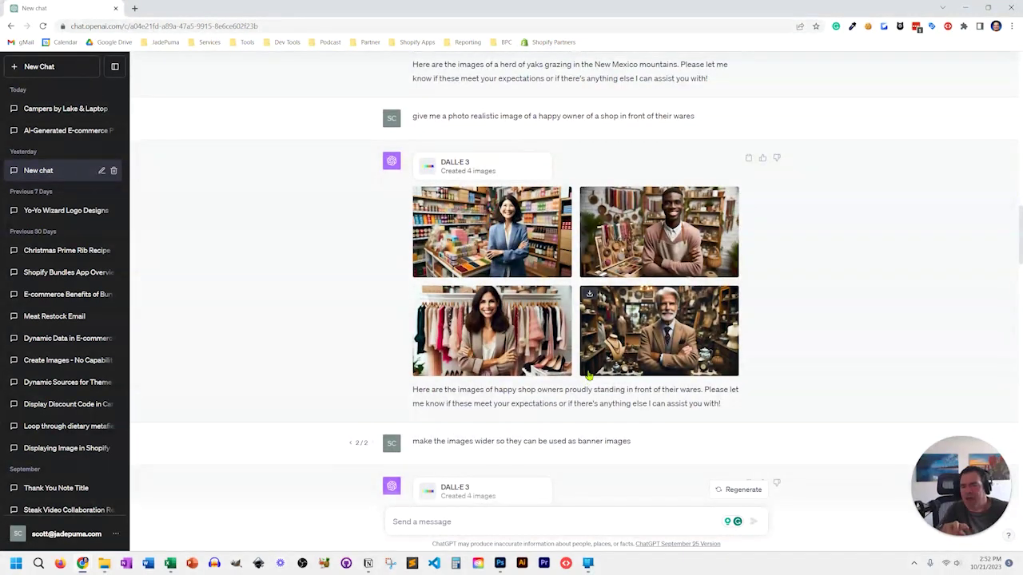
{"action": "scroll", "coordinate": [575, 344], "scroll_direction": "down", "scroll_amount": 1}
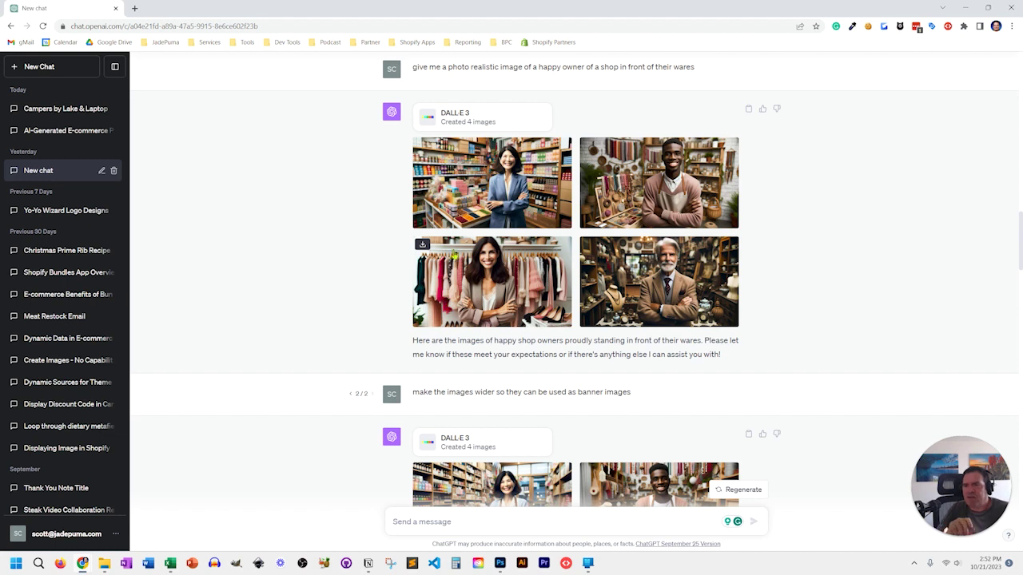
{"action": "left_click", "coordinate": [496, 208]}
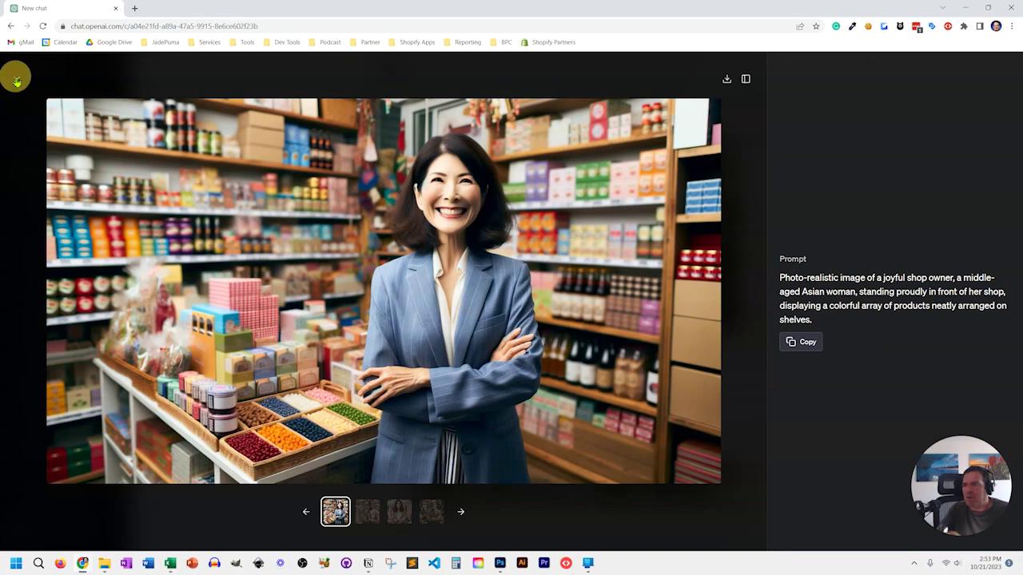
{"action": "left_click", "coordinate": [17, 78]}
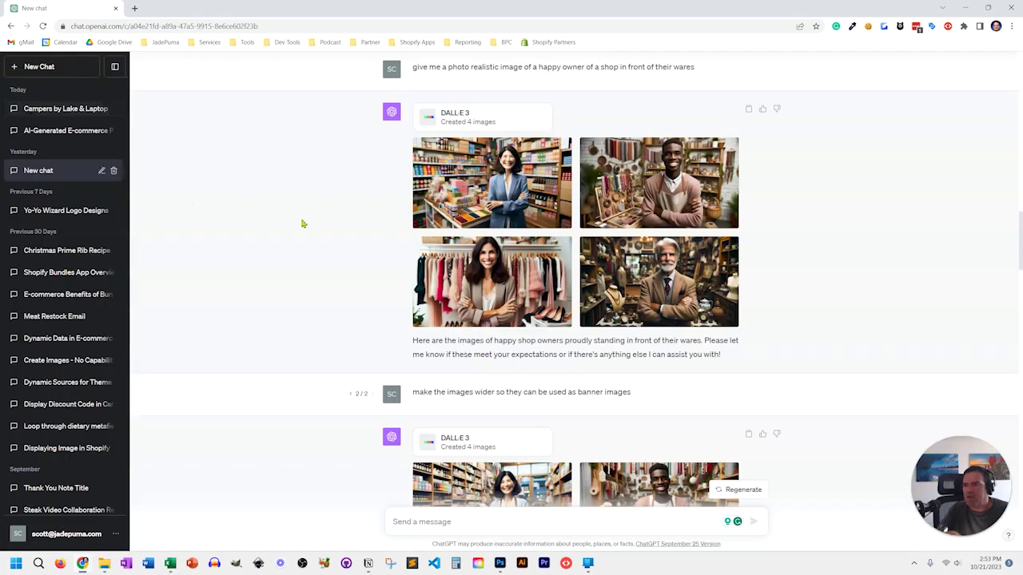
{"action": "left_click", "coordinate": [492, 192]}
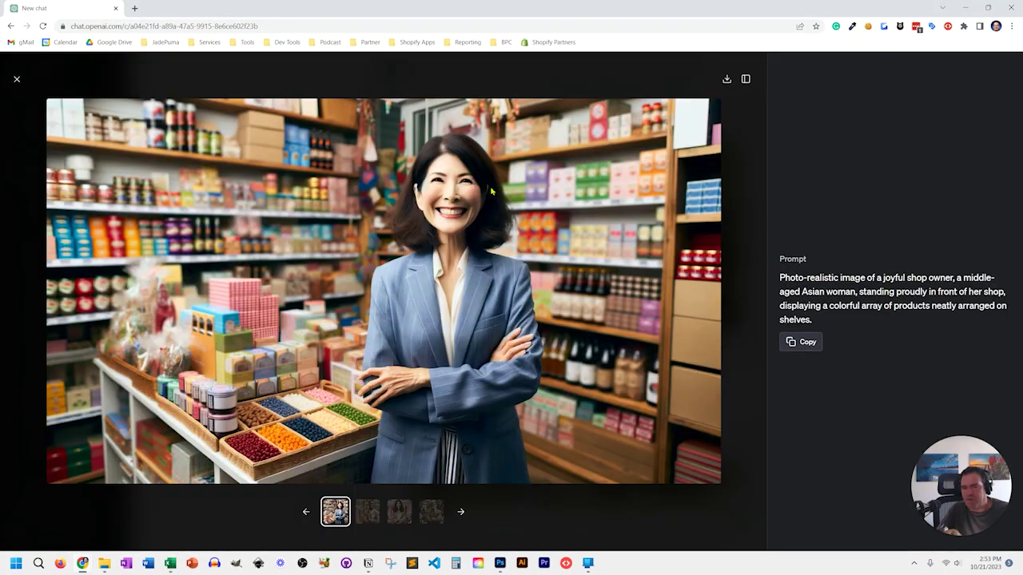
{"action": "left_click", "coordinate": [369, 513]}
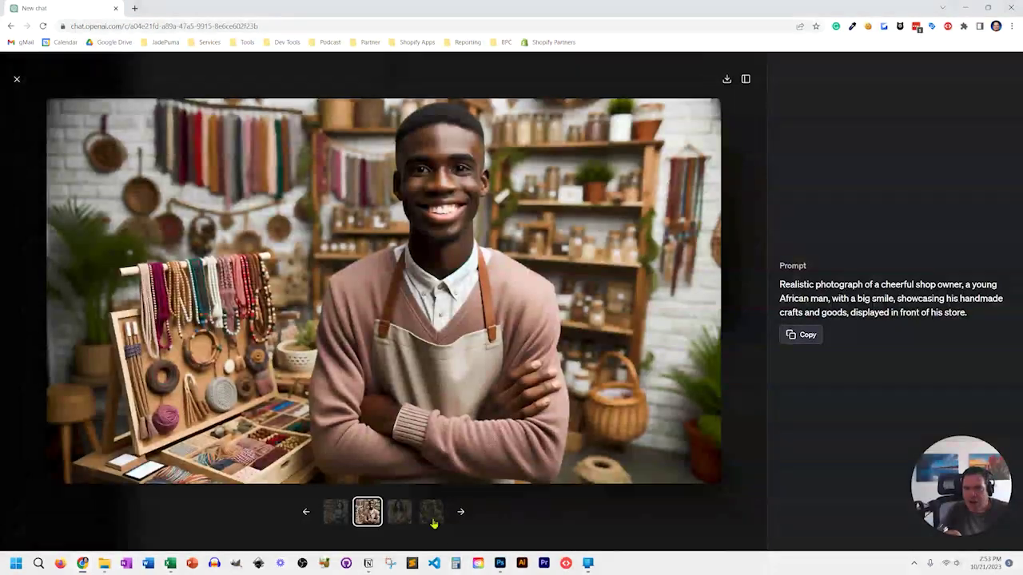
{"action": "left_click", "coordinate": [400, 515]}
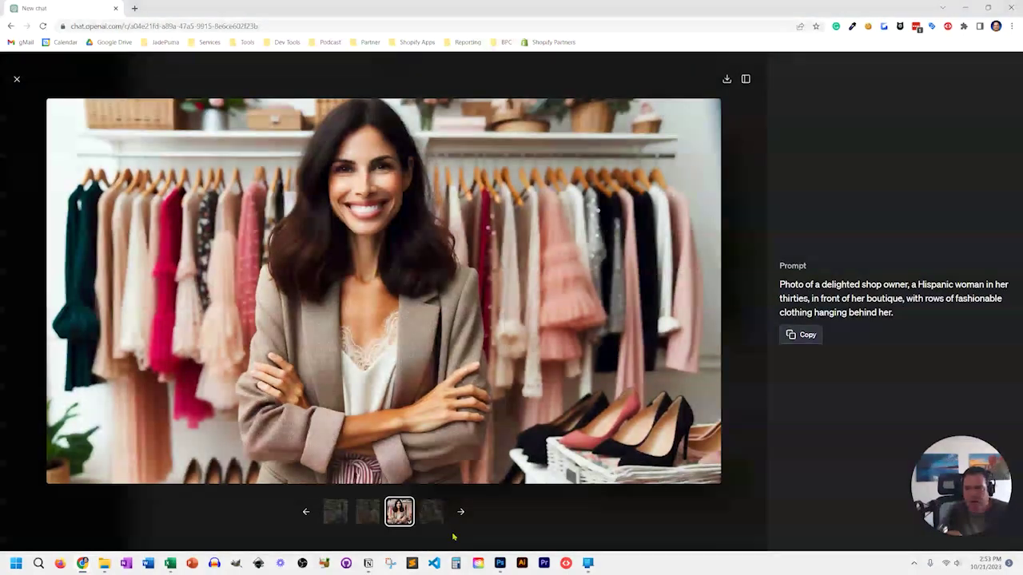
{"action": "left_click", "coordinate": [432, 514]}
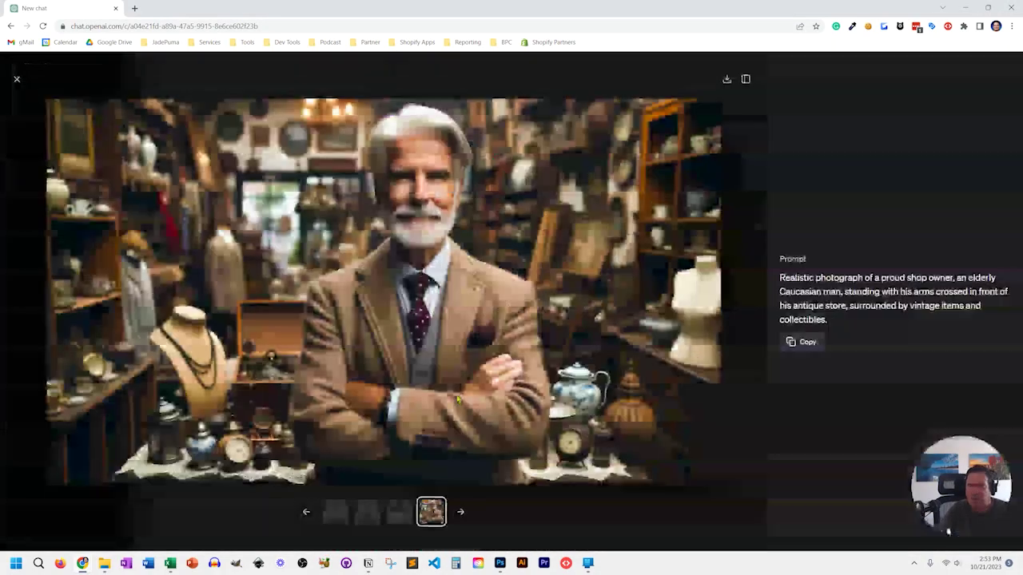
Go through the enlarged shop owner images and their prompts a second time, return to the boutique owner, and close the image viewer
{"action": "left_click", "coordinate": [335, 511]}
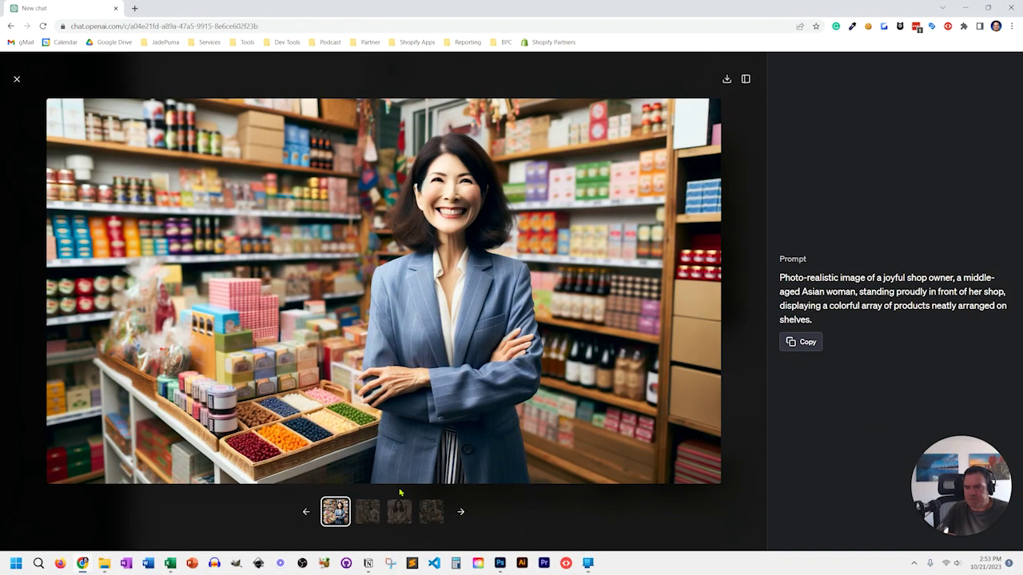
{"action": "left_click", "coordinate": [368, 515]}
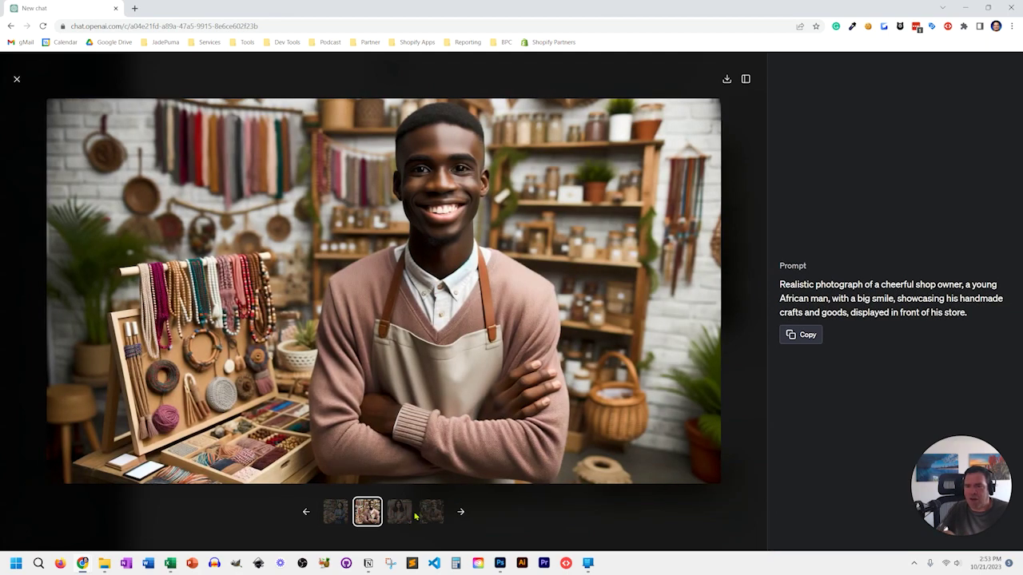
{"action": "left_click", "coordinate": [403, 514]}
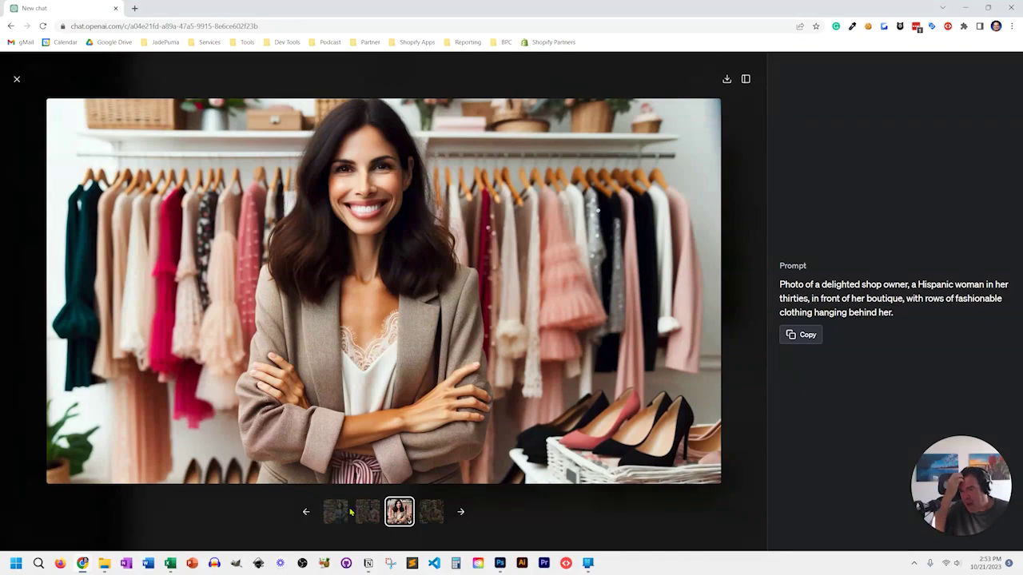
{"action": "left_click", "coordinate": [431, 512]}
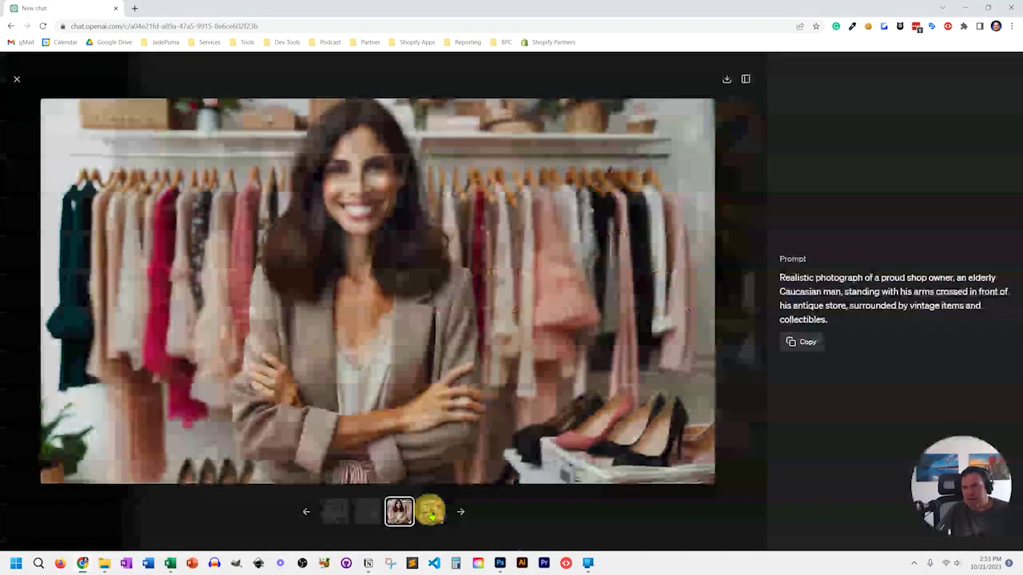
{"action": "left_click", "coordinate": [389, 505]}
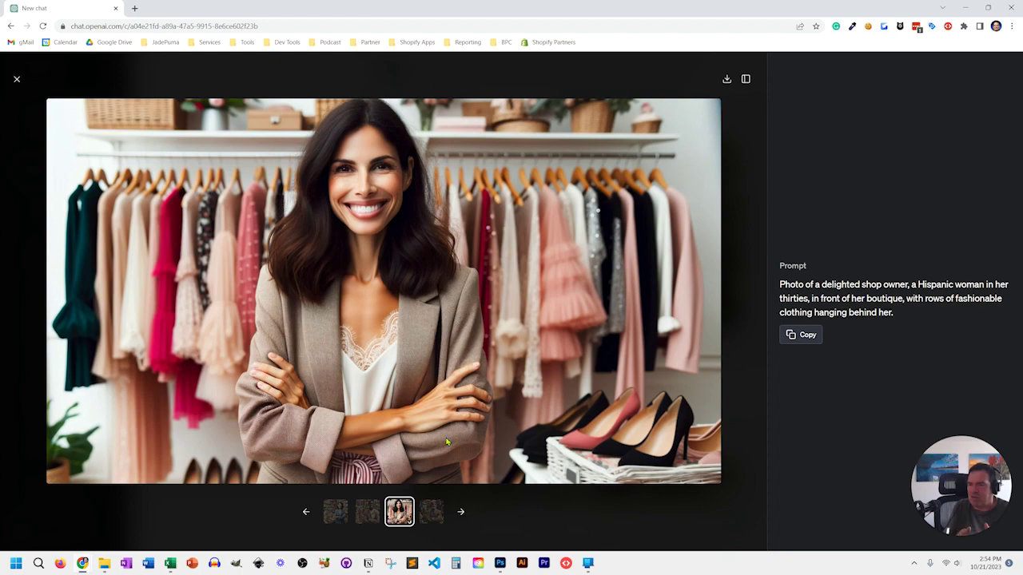
{"action": "left_click", "coordinate": [17, 79]}
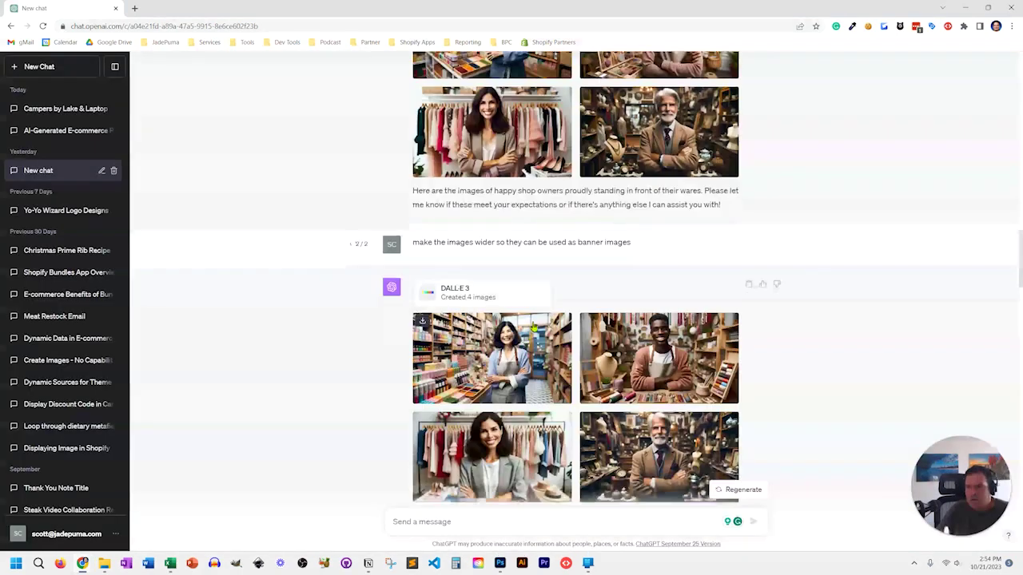
Compare the "make the images wider so they can be used as banner images" results with the originals, view them enlarged with their prompts, and close the viewer
{"action": "scroll", "coordinate": [479, 175], "scroll_direction": "down", "scroll_amount": 2}
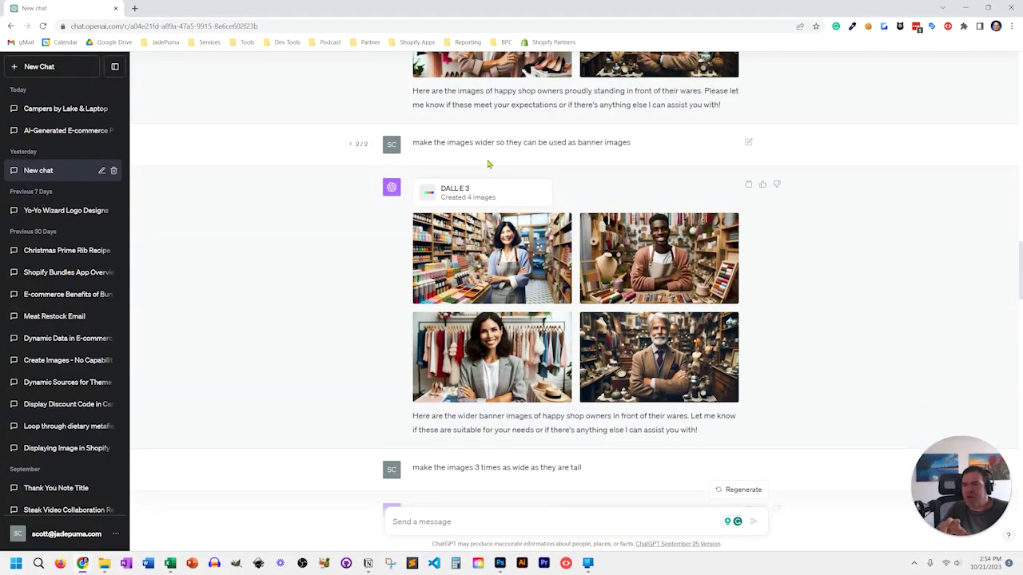
{"action": "scroll", "coordinate": [622, 296], "scroll_direction": "up", "scroll_amount": 3}
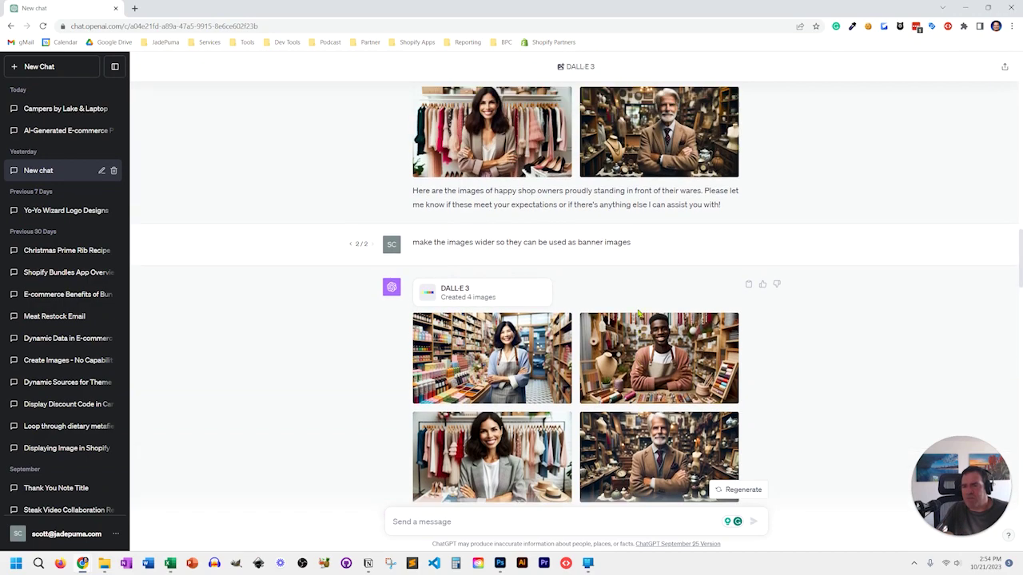
{"action": "scroll", "coordinate": [559, 287], "scroll_direction": "down", "scroll_amount": 3}
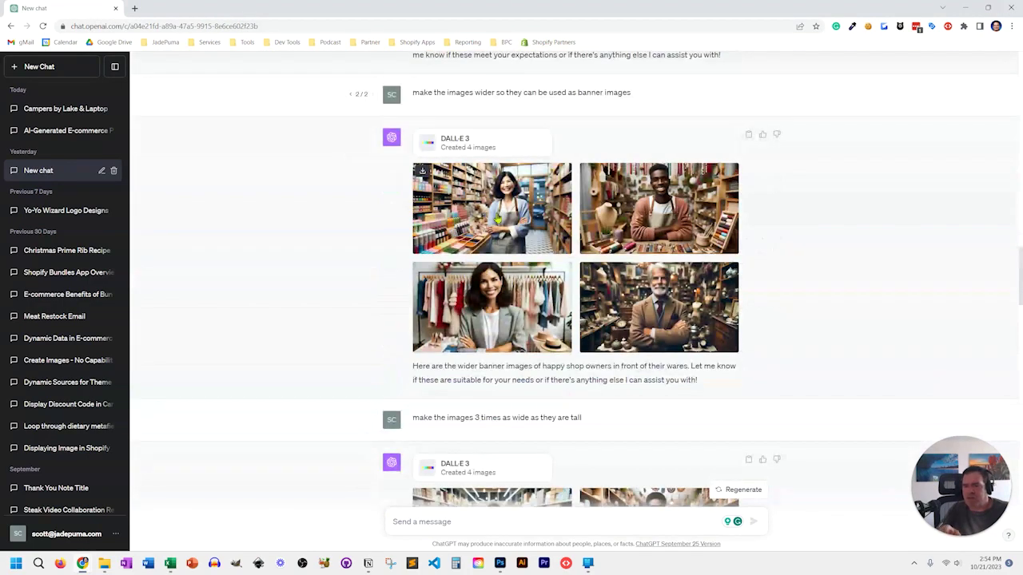
{"action": "left_click", "coordinate": [496, 210]}
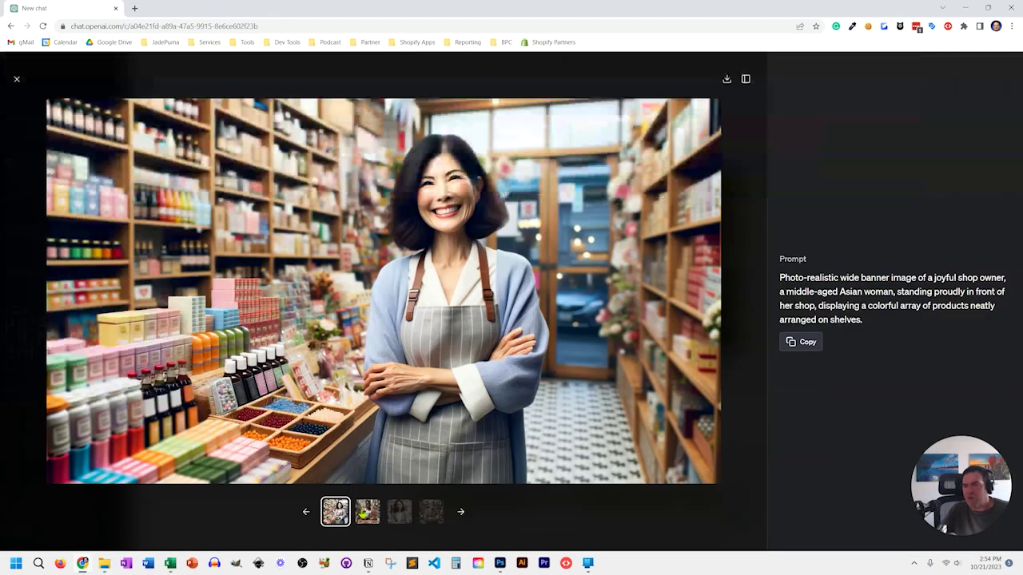
{"action": "left_click", "coordinate": [367, 513]}
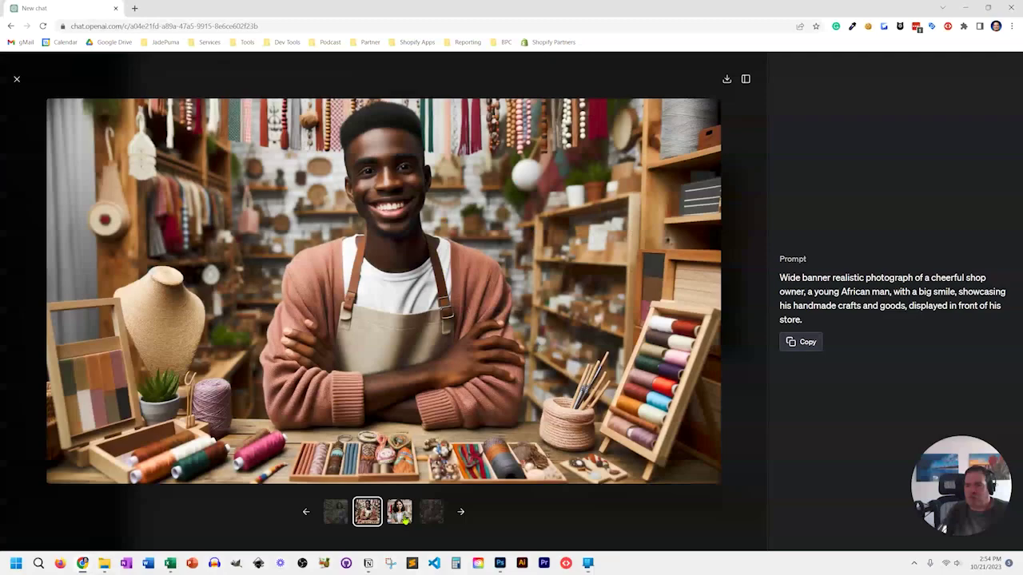
{"action": "left_click", "coordinate": [399, 513]}
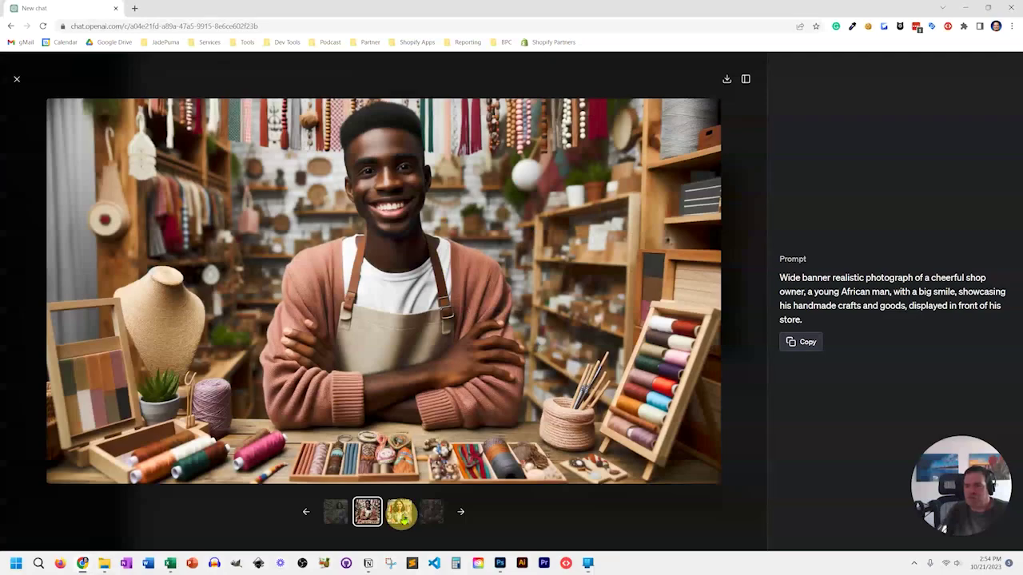
{"action": "key", "text": "Escape"}
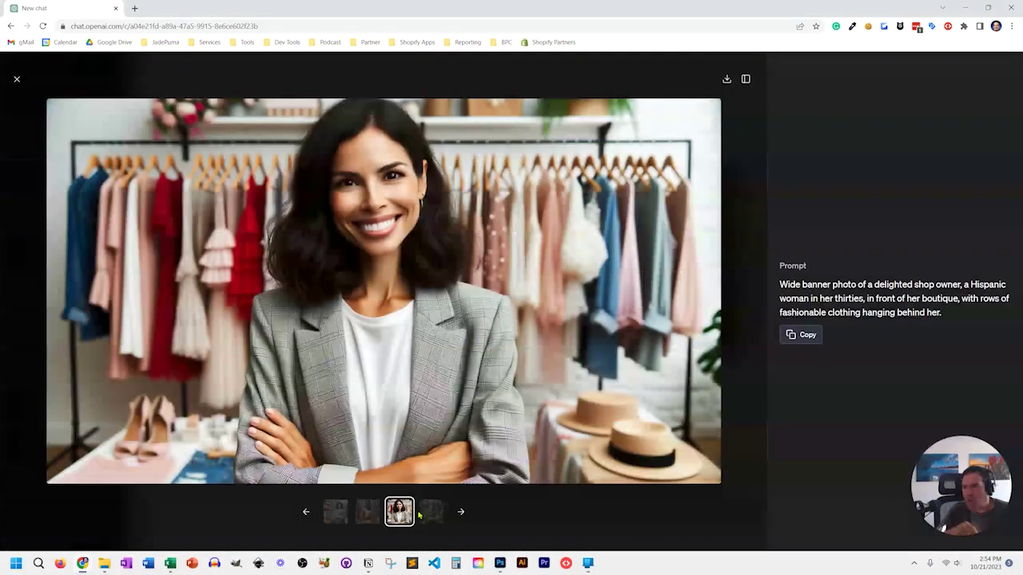
{"action": "left_click", "coordinate": [431, 511]}
{"action": "key", "text": "Escape"}
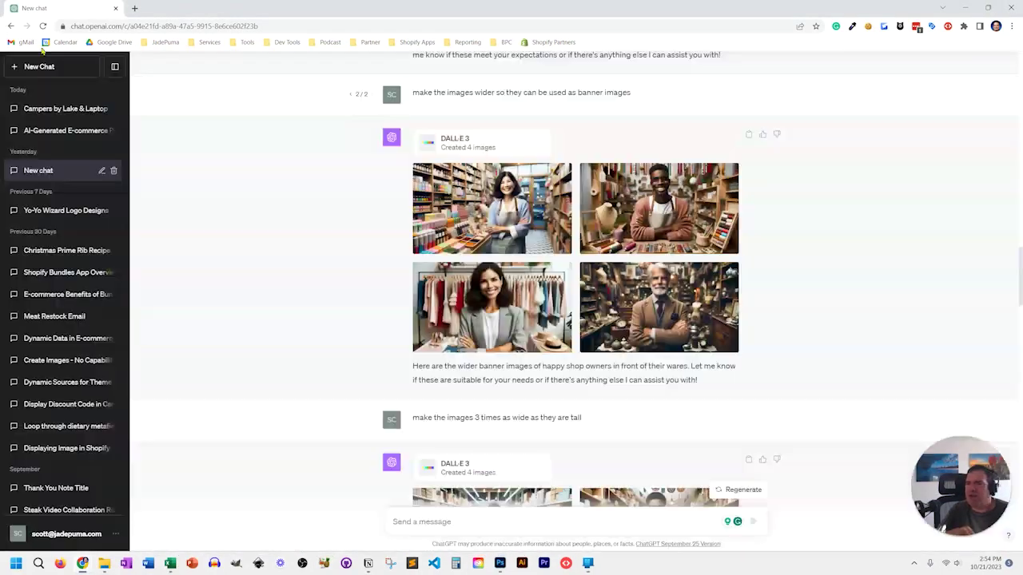
View the four "make the images 3 times as wide as they are tall" results enlarged with their prompts, and close the image viewer
{"action": "scroll", "coordinate": [482, 247], "scroll_direction": "down", "scroll_amount": 4}
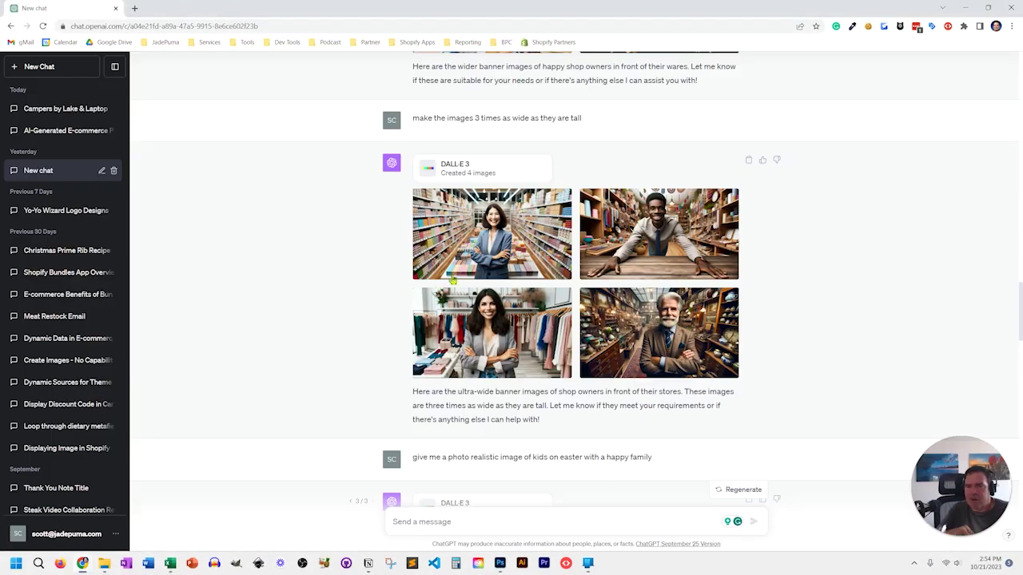
{"action": "left_click", "coordinate": [510, 241]}
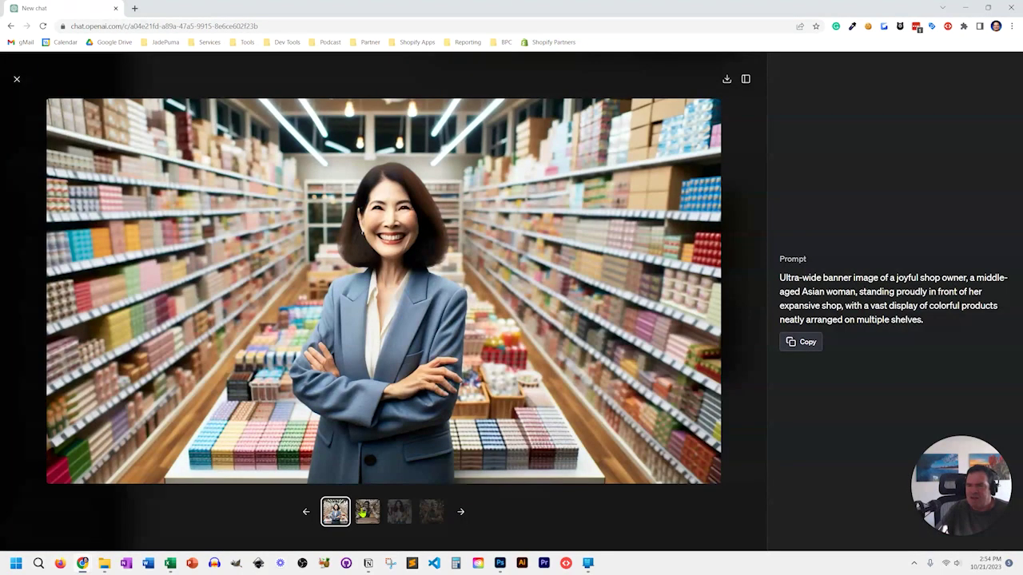
{"action": "left_click", "coordinate": [365, 515]}
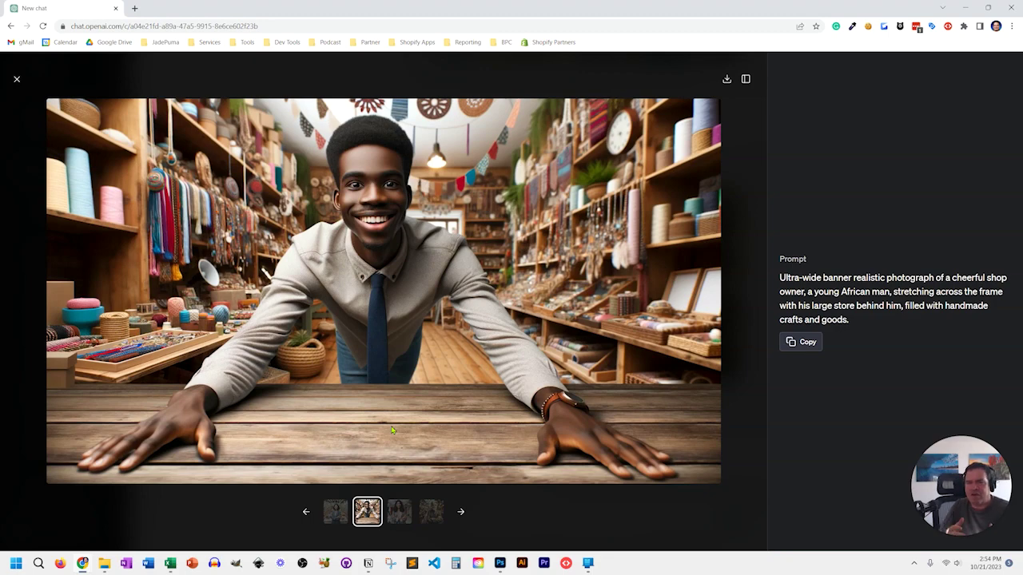
{"action": "left_click", "coordinate": [400, 514]}
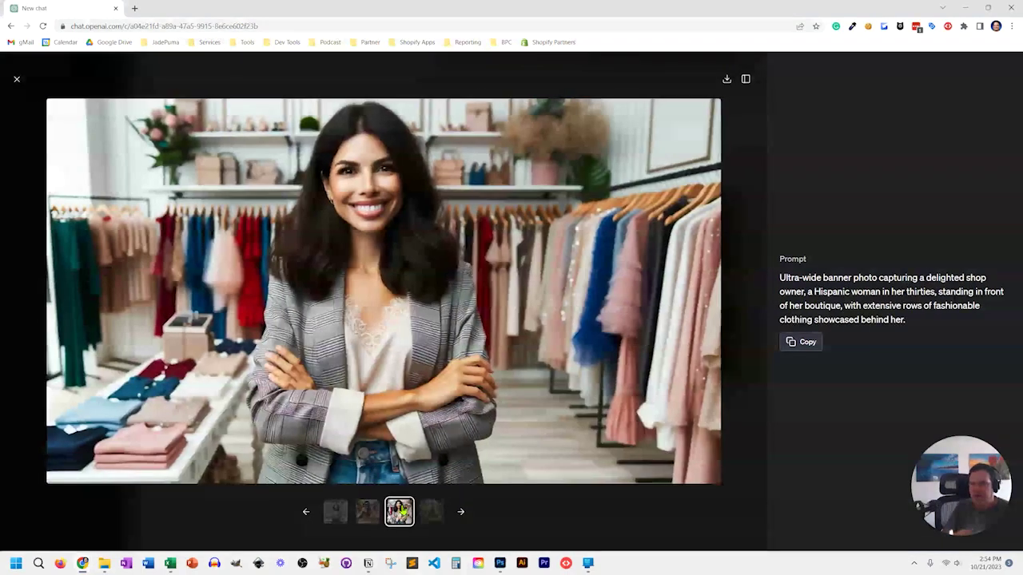
{"action": "left_click", "coordinate": [429, 514]}
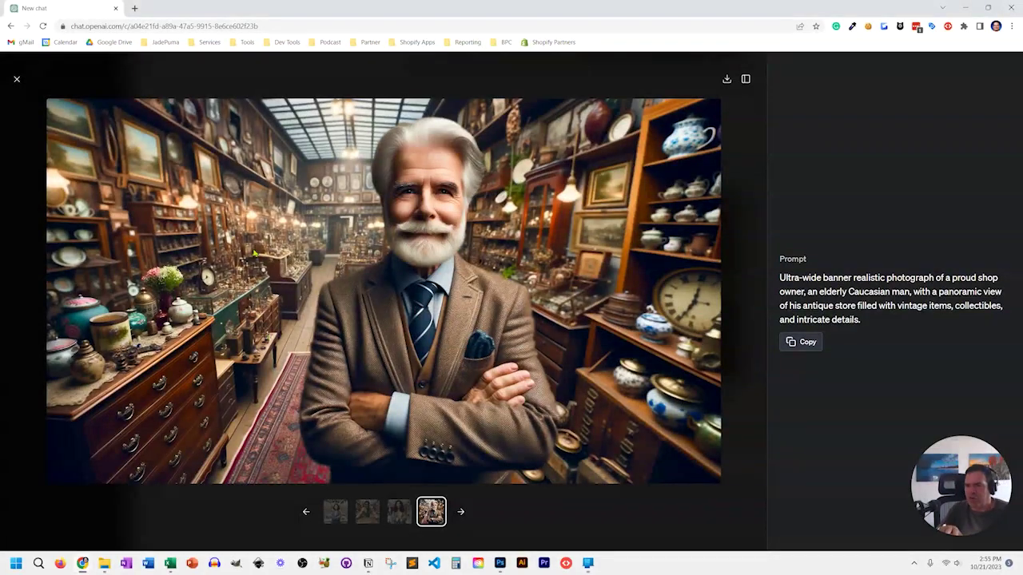
{"action": "left_click", "coordinate": [17, 80]}
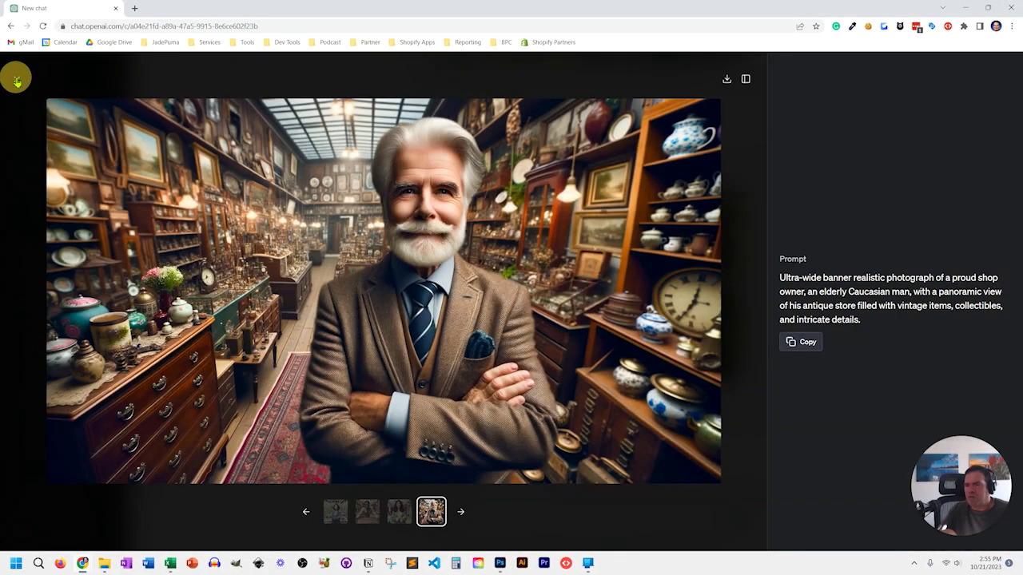
View the four photo realistic images of kids on Easter with a happy family enlarged with their prompts, and close the viewer
{"action": "scroll", "coordinate": [290, 299], "scroll_direction": "down", "scroll_amount": 1}
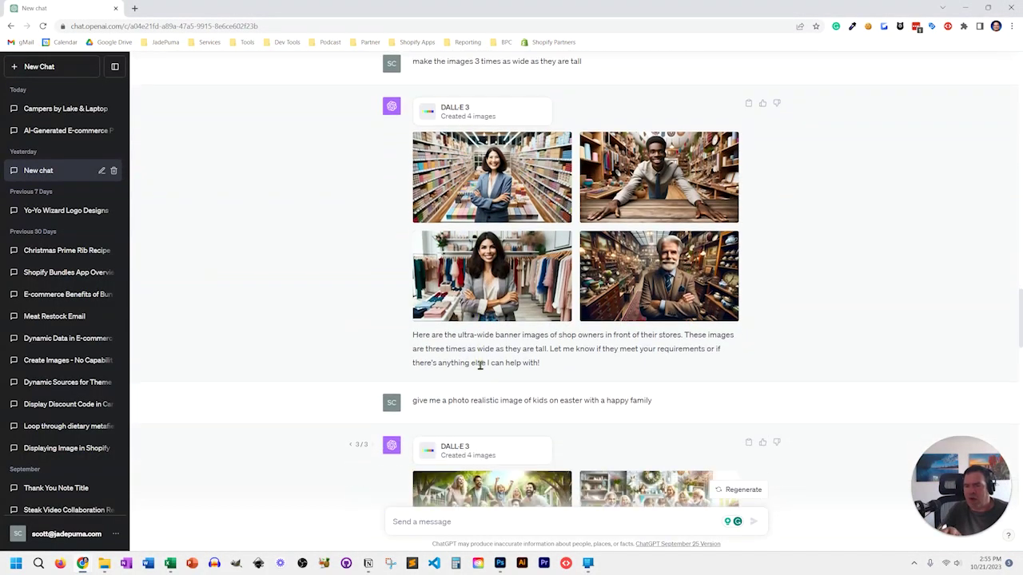
{"action": "scroll", "coordinate": [480, 364], "scroll_direction": "down", "scroll_amount": 3}
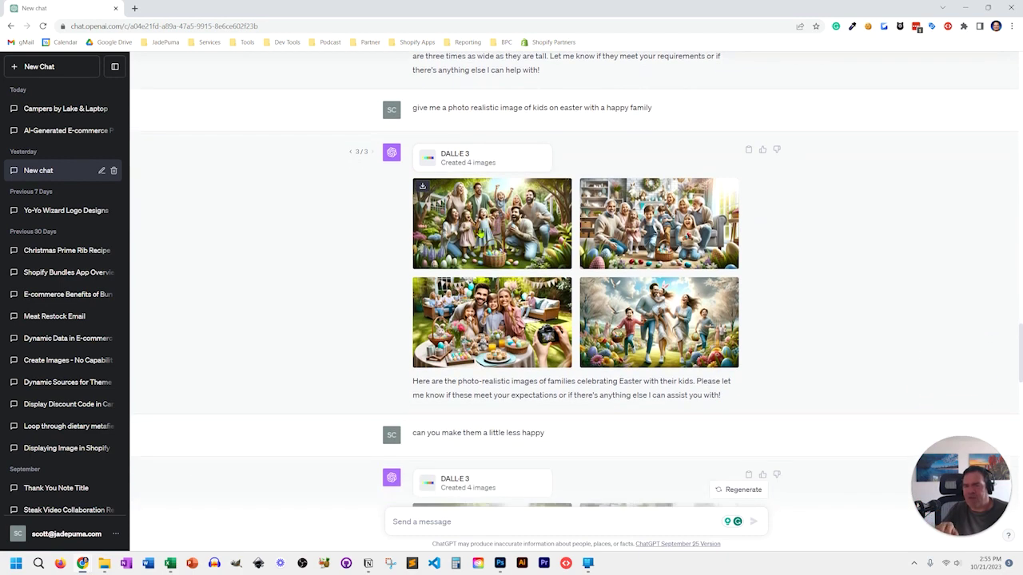
{"action": "left_click", "coordinate": [479, 230]}
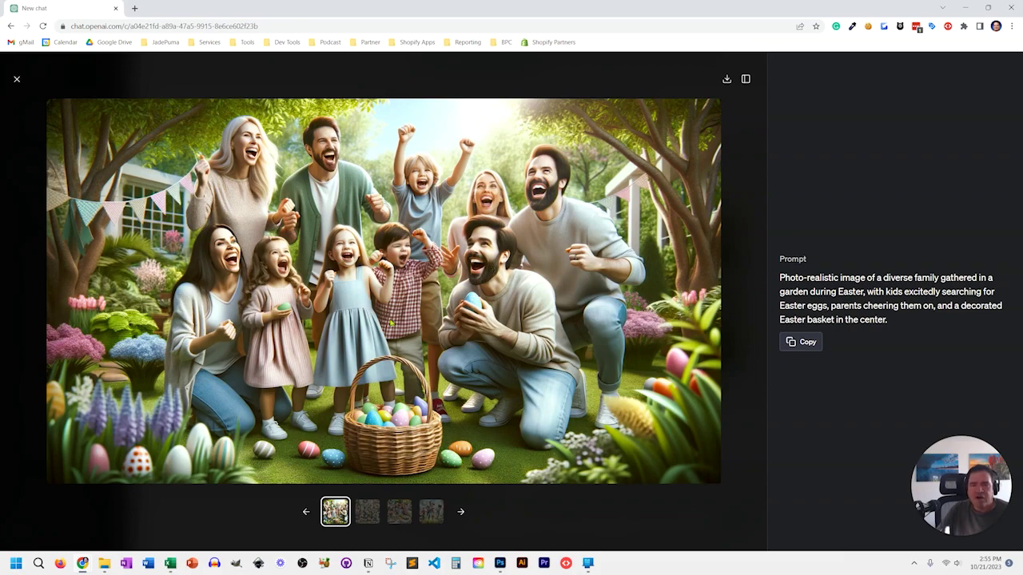
{"action": "left_click", "coordinate": [364, 522]}
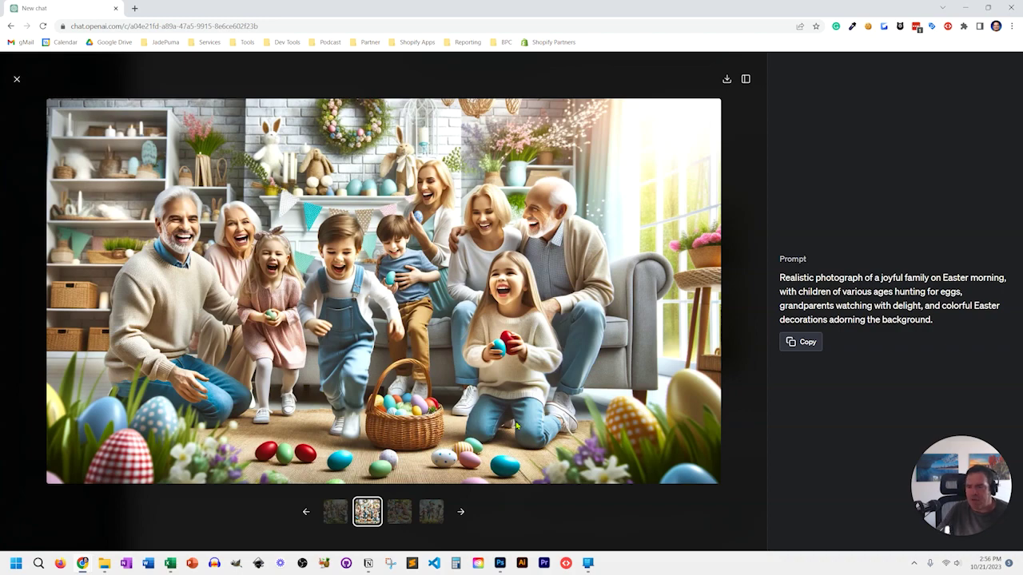
{"action": "left_click", "coordinate": [399, 511]}
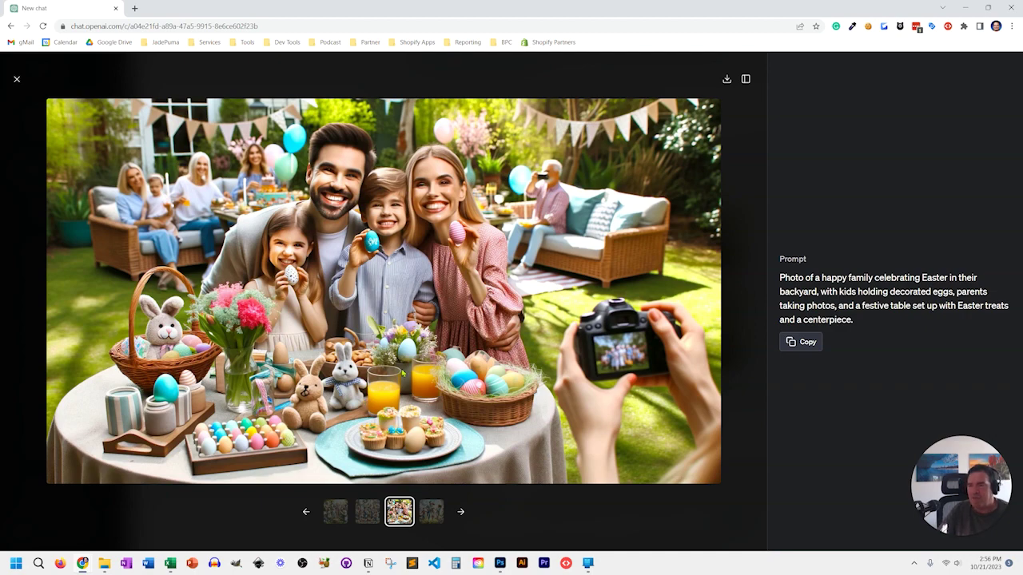
{"action": "key", "text": "Right"}
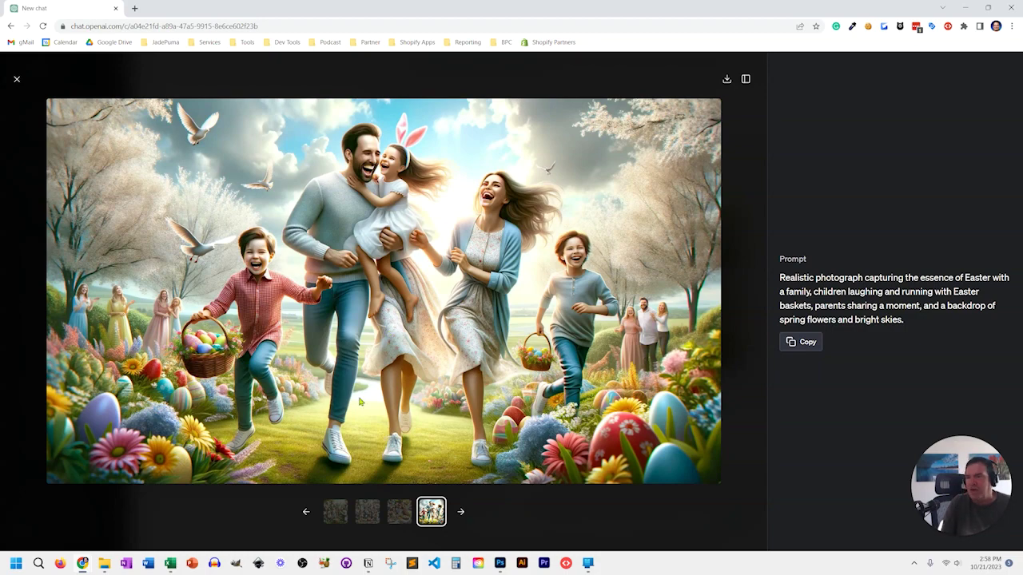
{"action": "key", "text": "Escape"}
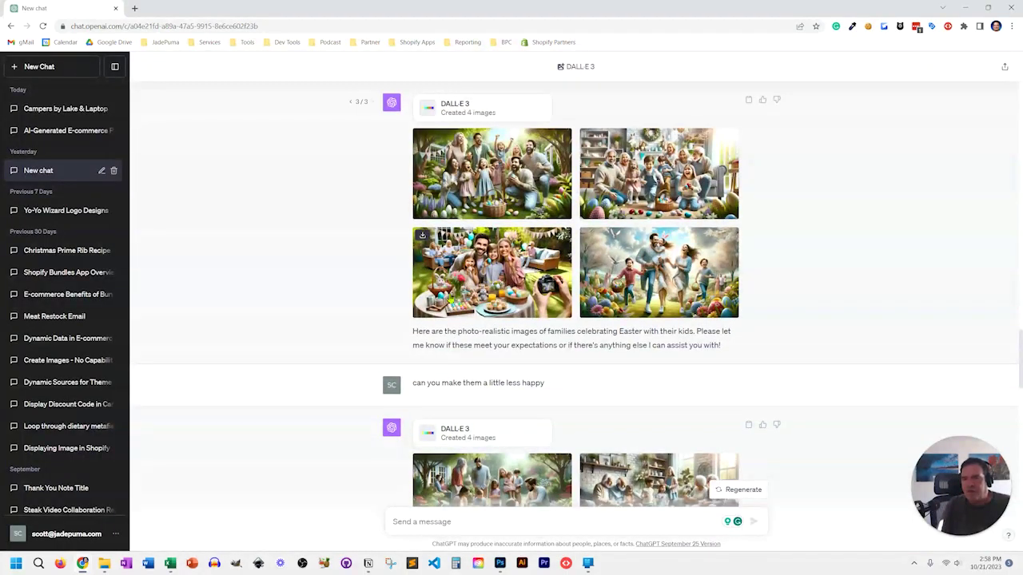
View the four Easter images for the "can you make them a little less happy" follow-up enlarged with their prompts, and close the viewer
{"action": "scroll", "coordinate": [540, 263], "scroll_direction": "down", "scroll_amount": 1}
{"action": "scroll", "coordinate": [539, 272], "scroll_direction": "down", "scroll_amount": 1}
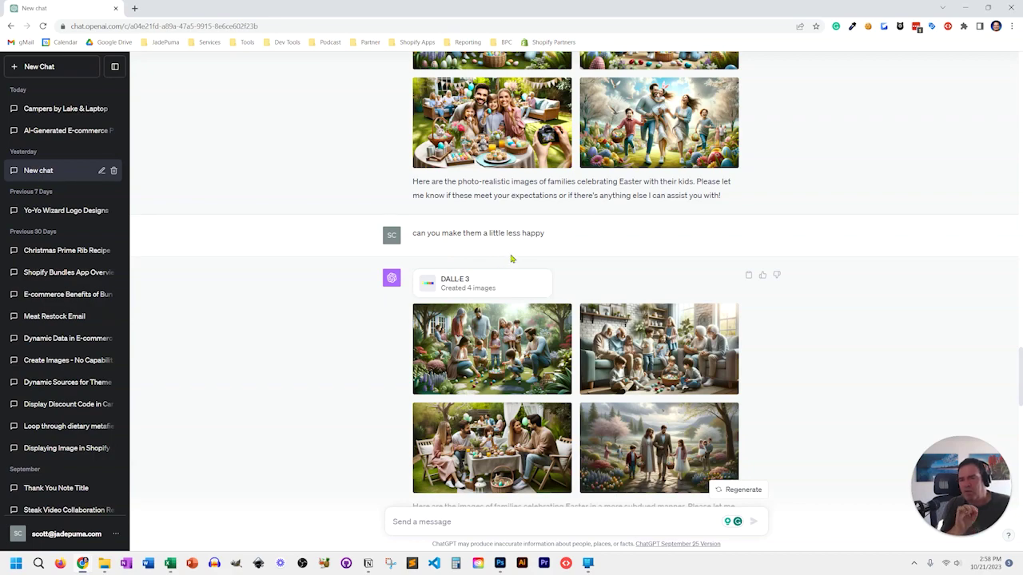
{"action": "scroll", "coordinate": [499, 262], "scroll_direction": "down", "scroll_amount": 1}
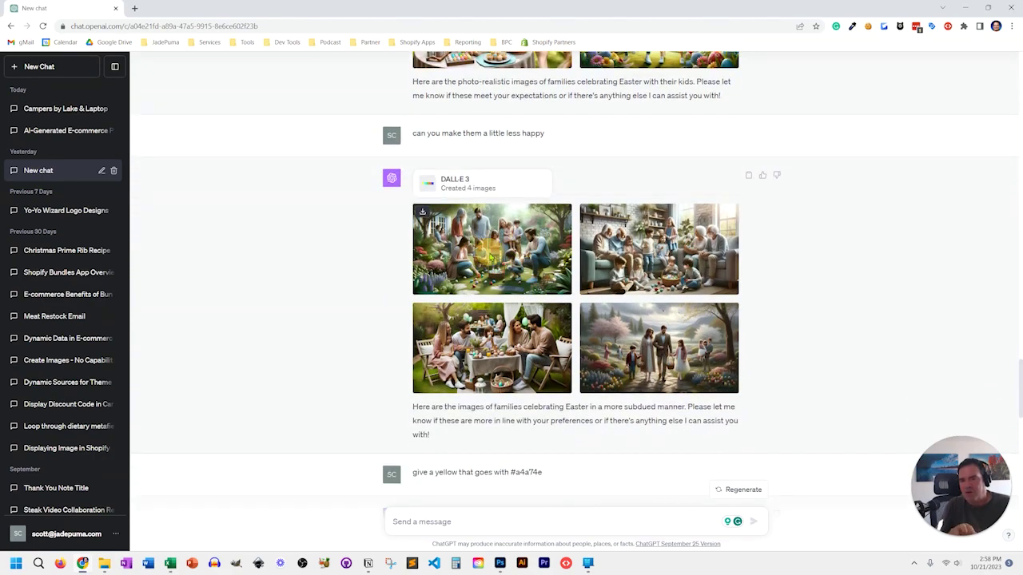
{"action": "left_click", "coordinate": [490, 254]}
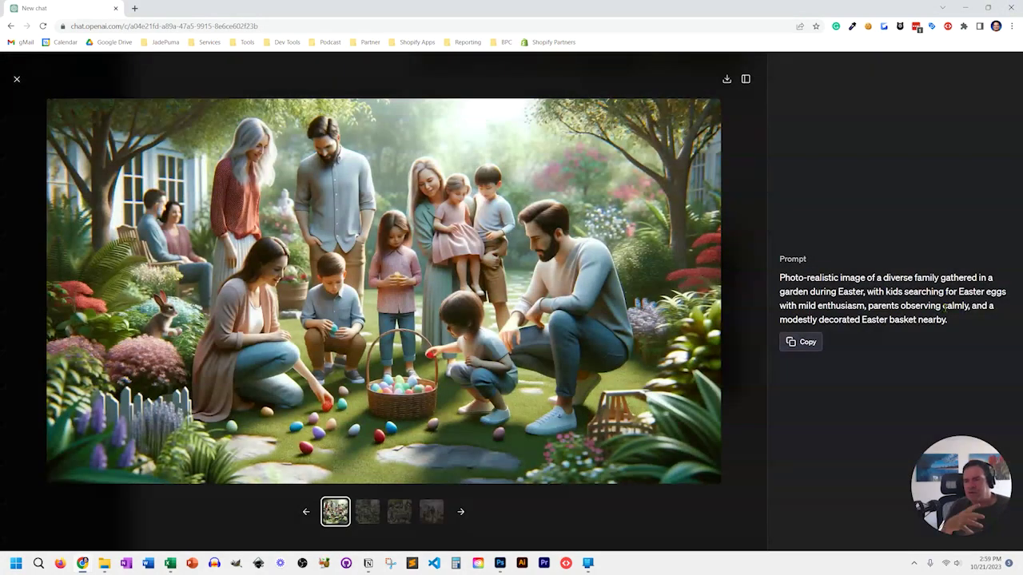
{"action": "key", "text": "Right"}
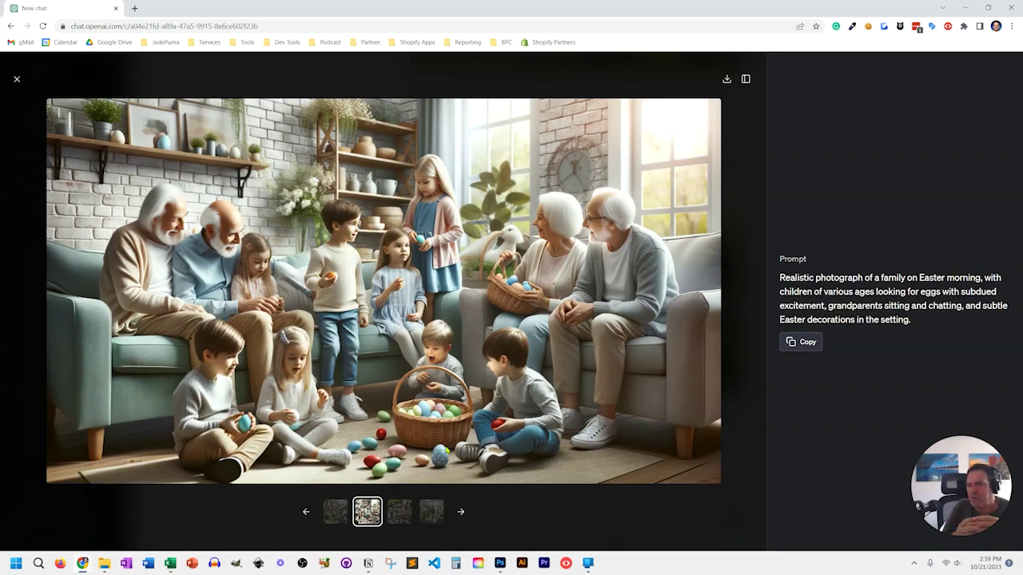
{"action": "key", "text": "Escape"}
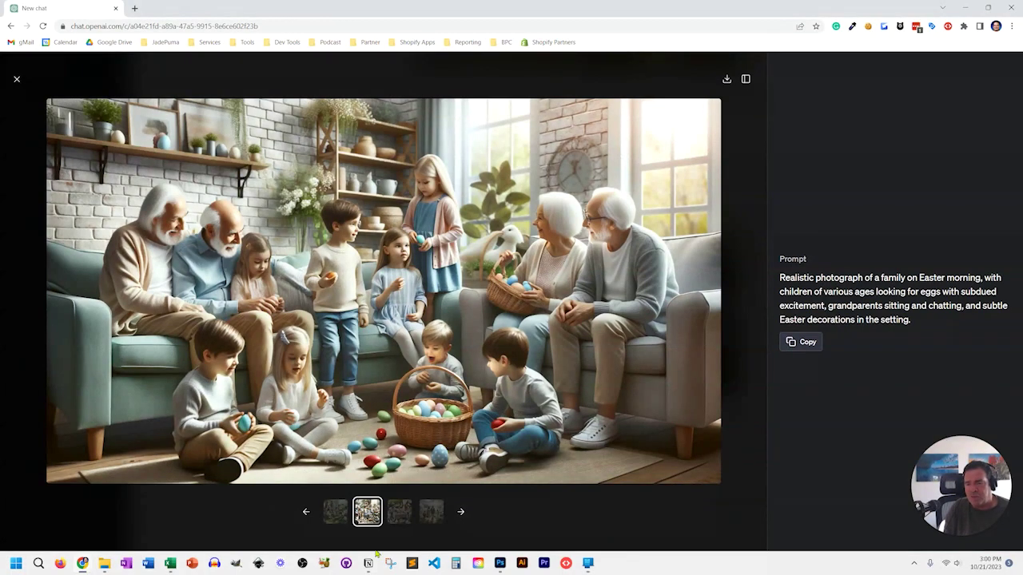
{"action": "left_click", "coordinate": [399, 511]}
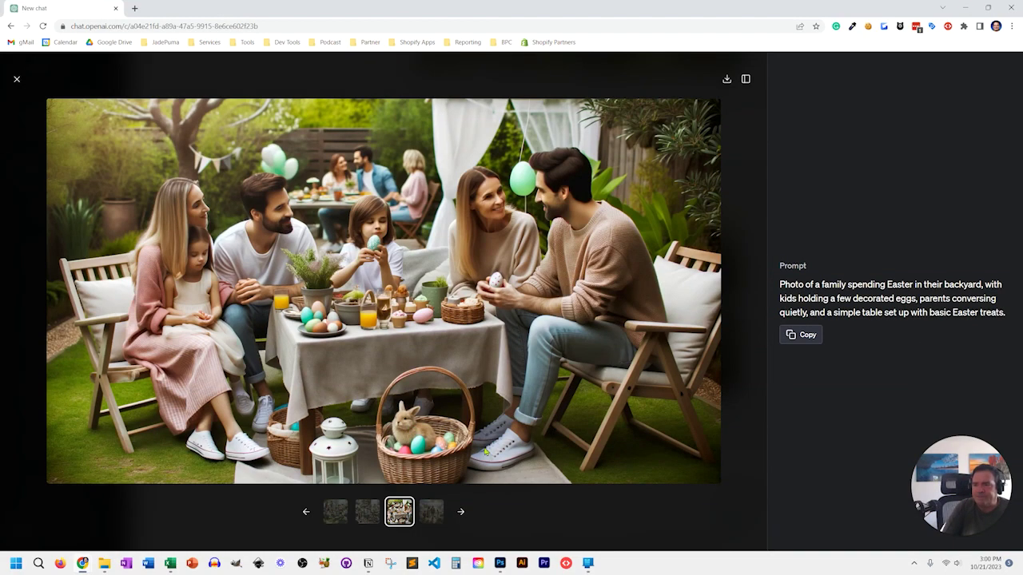
{"action": "key", "text": "Right"}
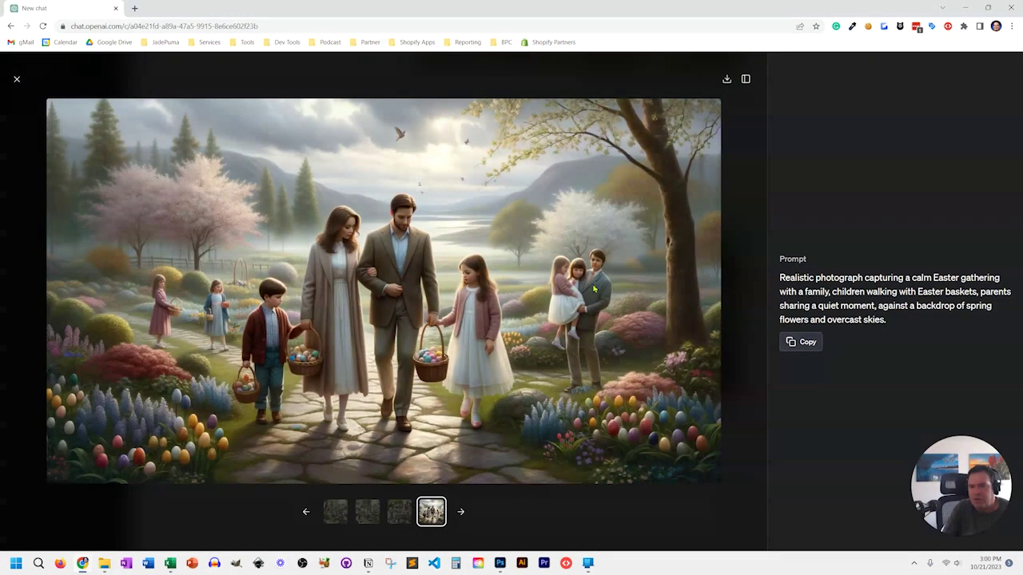
{"action": "left_click", "coordinate": [594, 290]}
{"action": "left_click", "coordinate": [17, 79]}
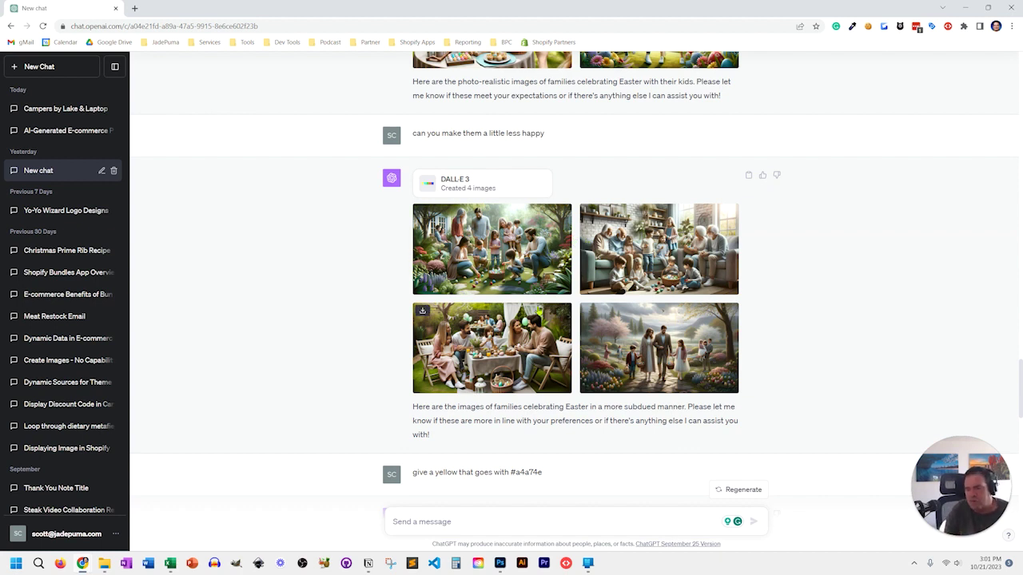
View the four photo realistic Halloween images enlarged with their prompts, and return to the neighborhood street image
{"action": "scroll", "coordinate": [593, 245], "scroll_direction": "down", "scroll_amount": 5}
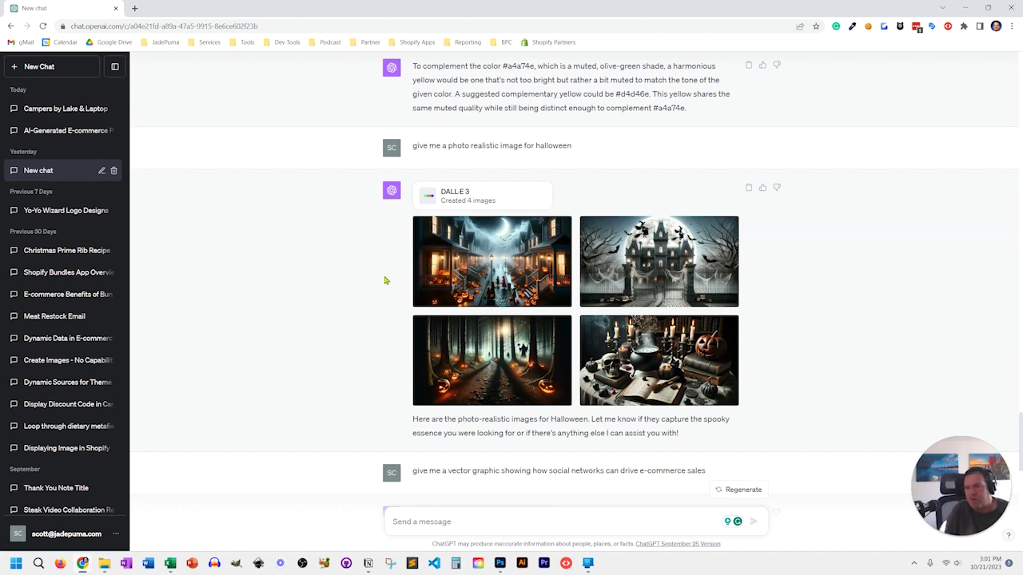
{"action": "left_click", "coordinate": [500, 281]}
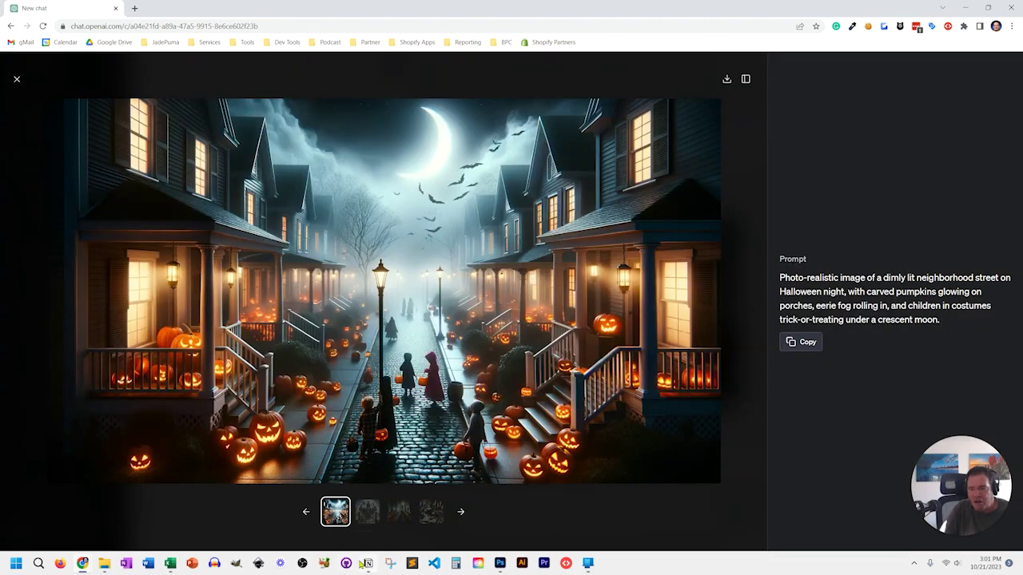
{"action": "mouse_move", "coordinate": [371, 567]}
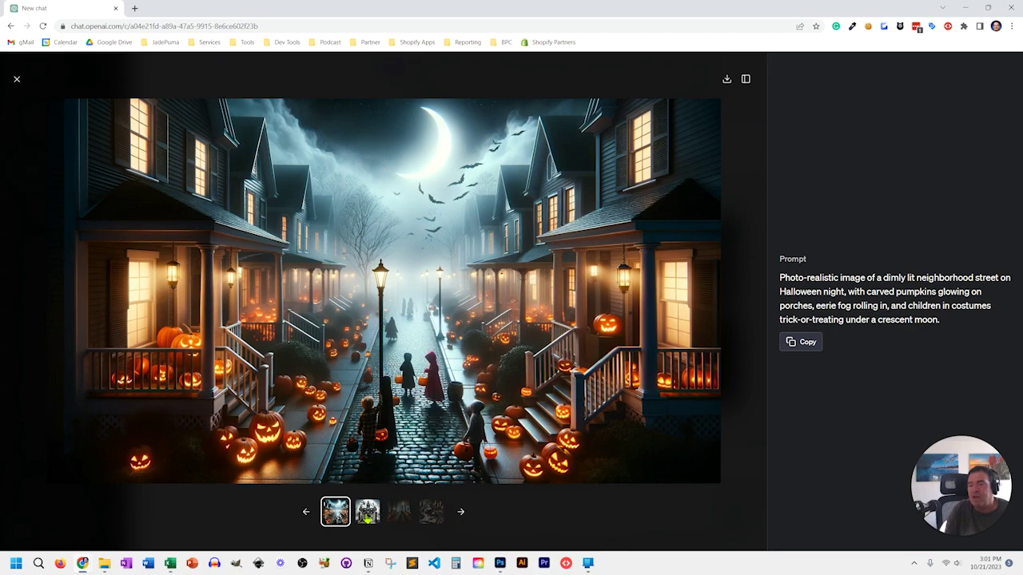
{"action": "left_click", "coordinate": [368, 515]}
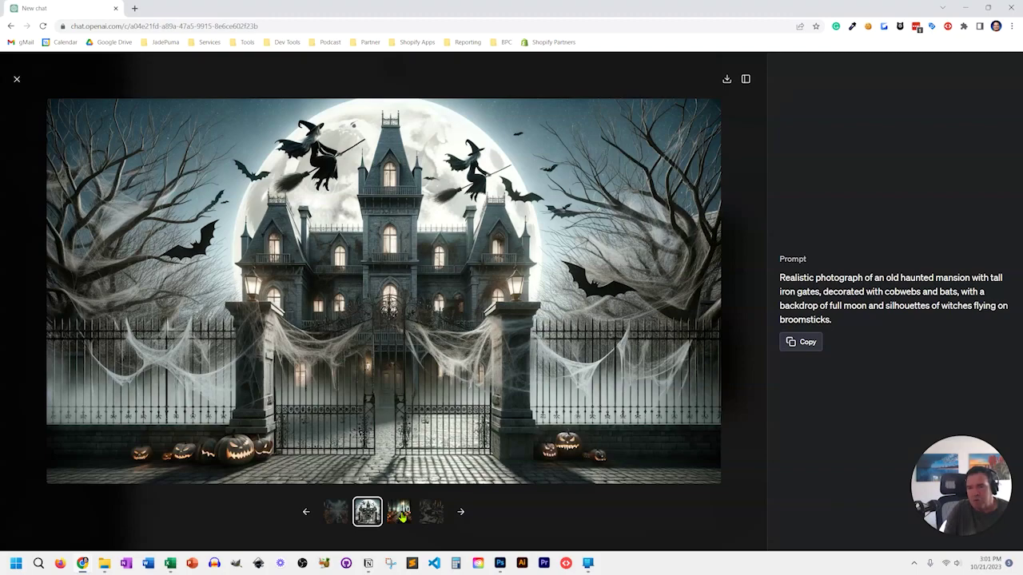
{"action": "left_click", "coordinate": [401, 518]}
{"action": "left_click", "coordinate": [432, 515]}
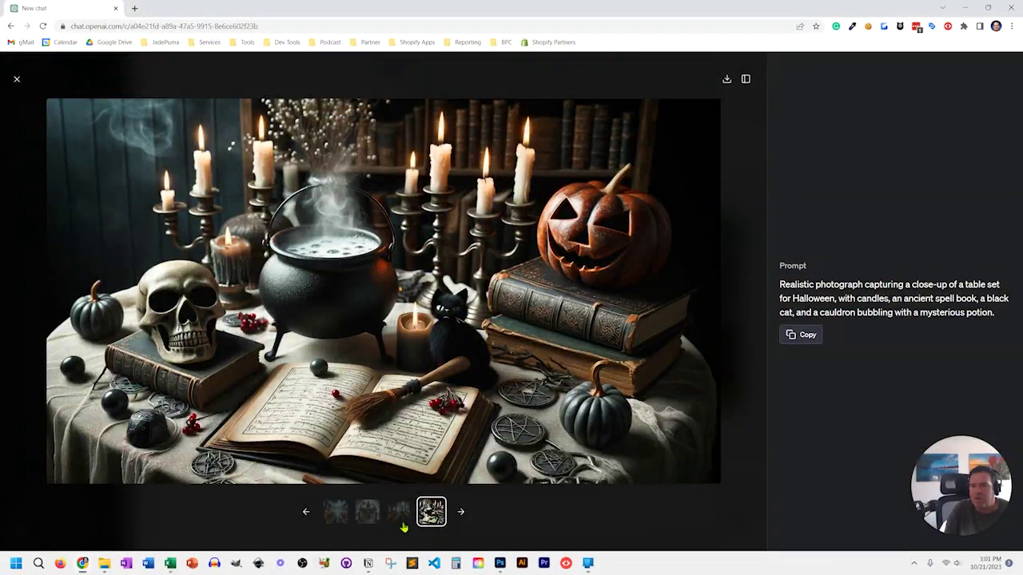
{"action": "left_click", "coordinate": [328, 515]}
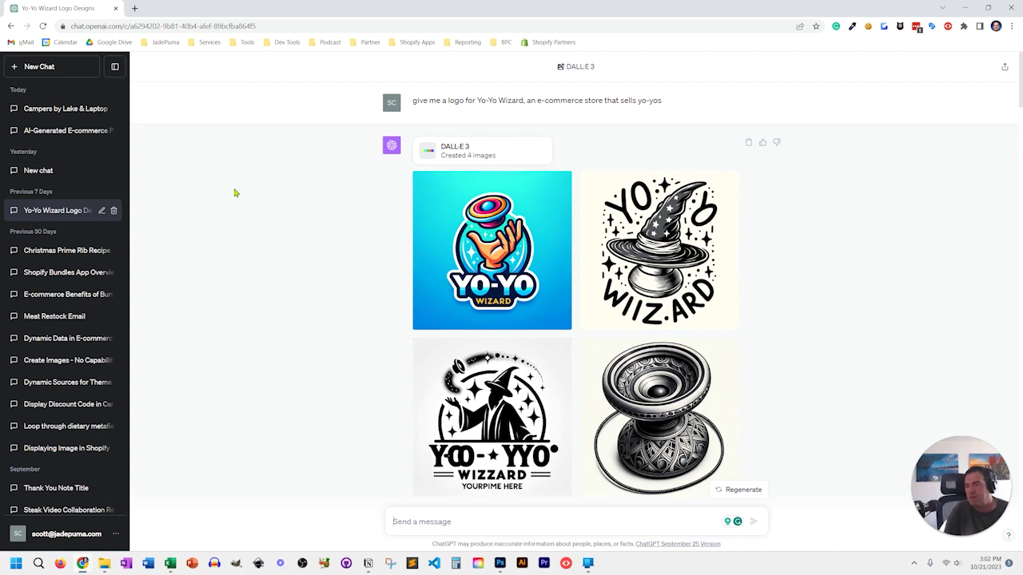
Compare the original Yo-Yo Wizard logo designs with the "make them more landscape" versions in the Yo-Yo Wizard Logo Designs conversation
{"action": "scroll", "coordinate": [687, 279], "scroll_direction": "down", "scroll_amount": 1}
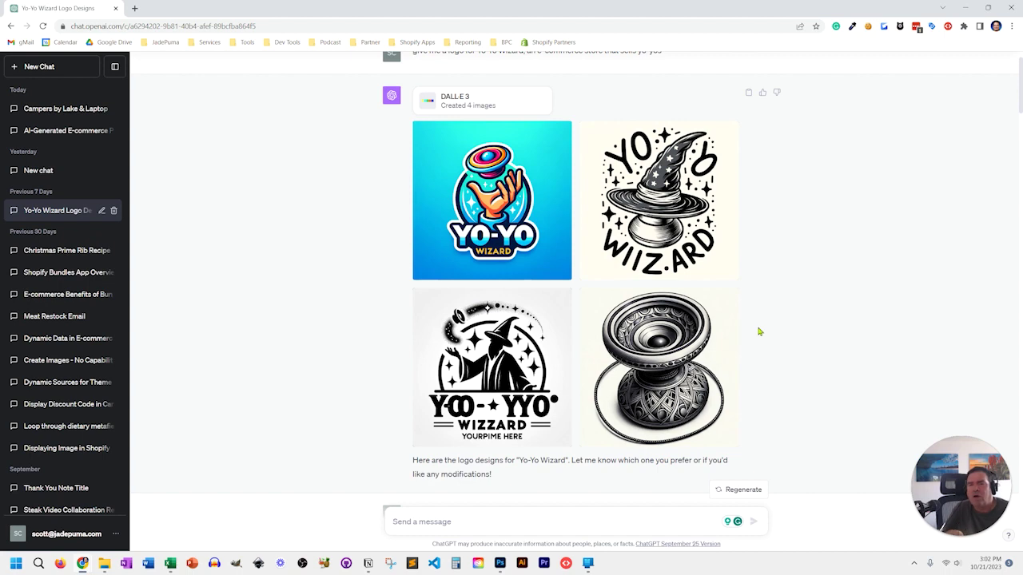
{"action": "scroll", "coordinate": [759, 331], "scroll_direction": "down", "scroll_amount": 2}
{"action": "scroll", "coordinate": [759, 330], "scroll_direction": "up", "scroll_amount": 2}
{"action": "scroll", "coordinate": [759, 327], "scroll_direction": "down", "scroll_amount": 4}
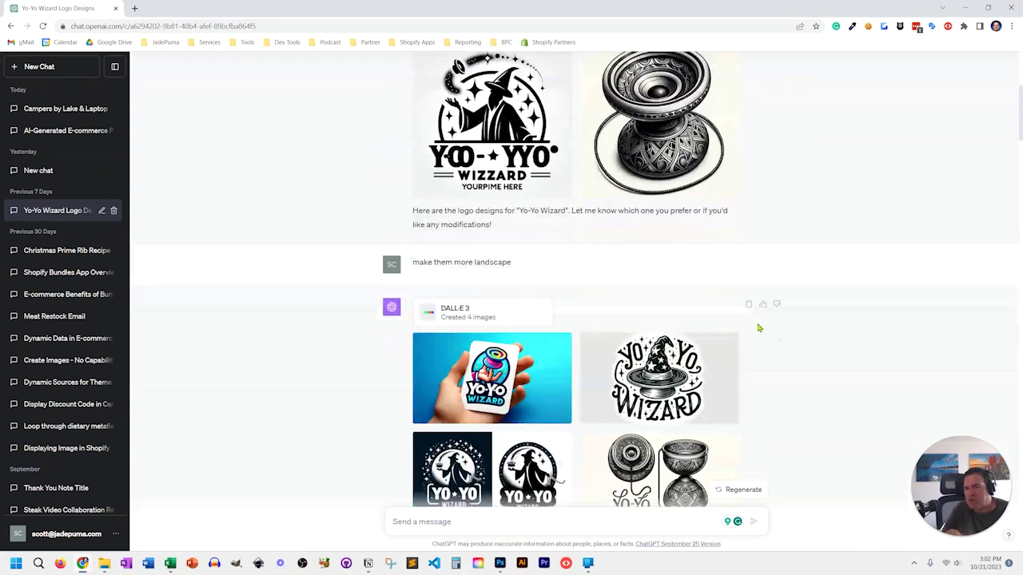
{"action": "scroll", "coordinate": [759, 328], "scroll_direction": "down", "scroll_amount": 2}
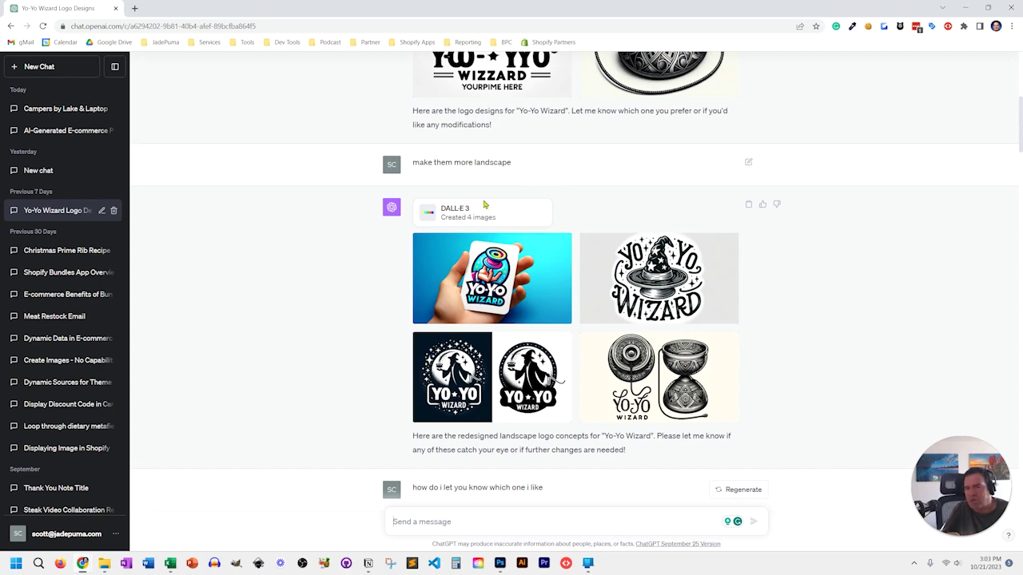
{"action": "scroll", "coordinate": [591, 271], "scroll_direction": "up", "scroll_amount": 5}
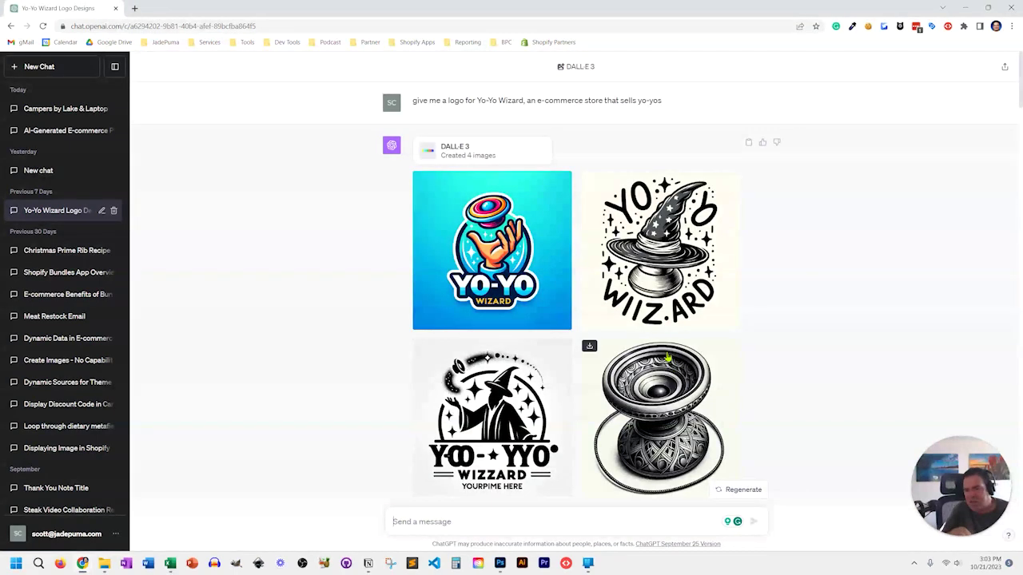
View the four "make them more landscape" Yo-Yo Wizard logos enlarged with their prompts, and close the viewer
{"action": "scroll", "coordinate": [668, 357], "scroll_direction": "down", "scroll_amount": 7}
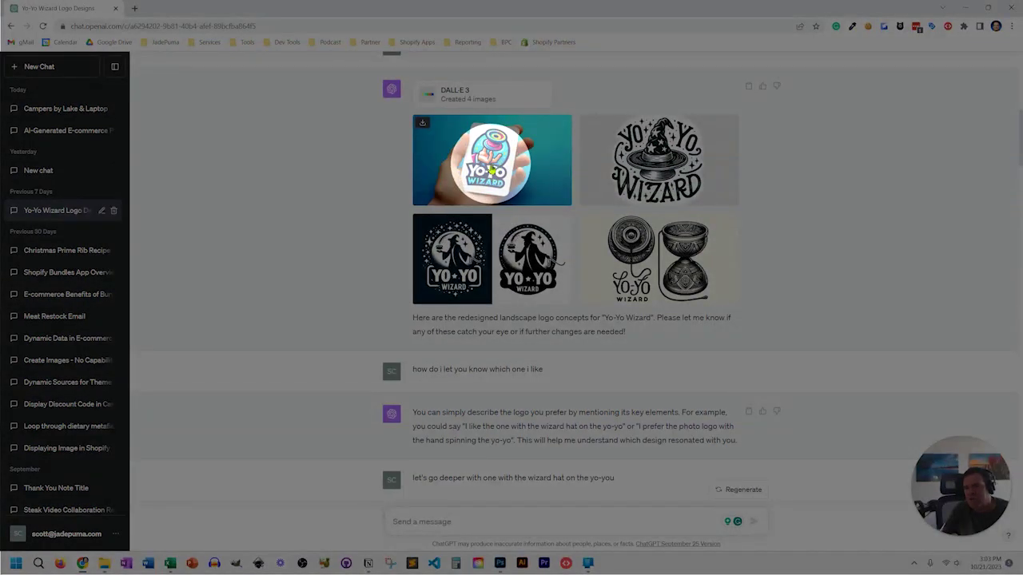
{"action": "left_click", "coordinate": [491, 169]}
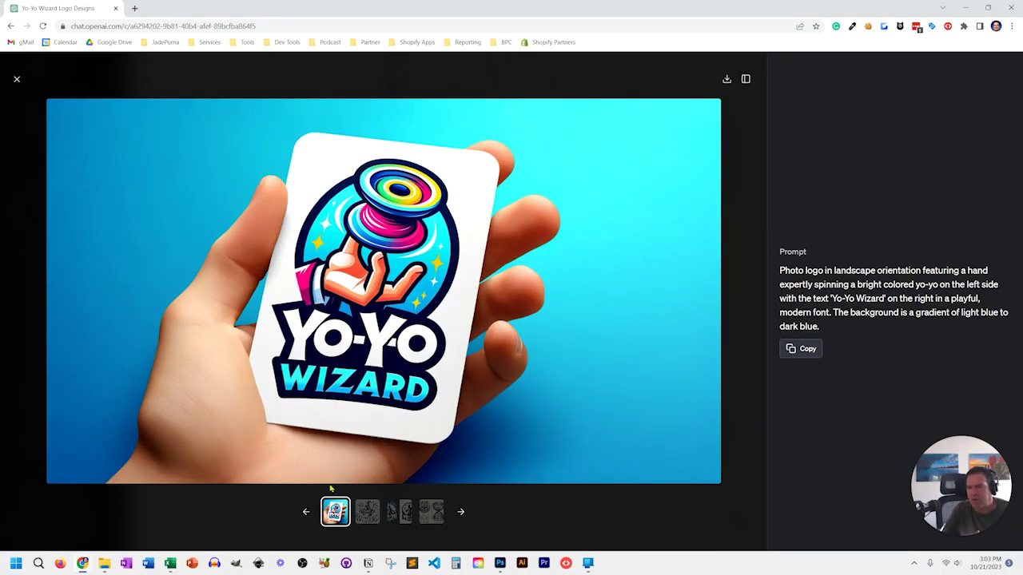
{"action": "left_click", "coordinate": [366, 515]}
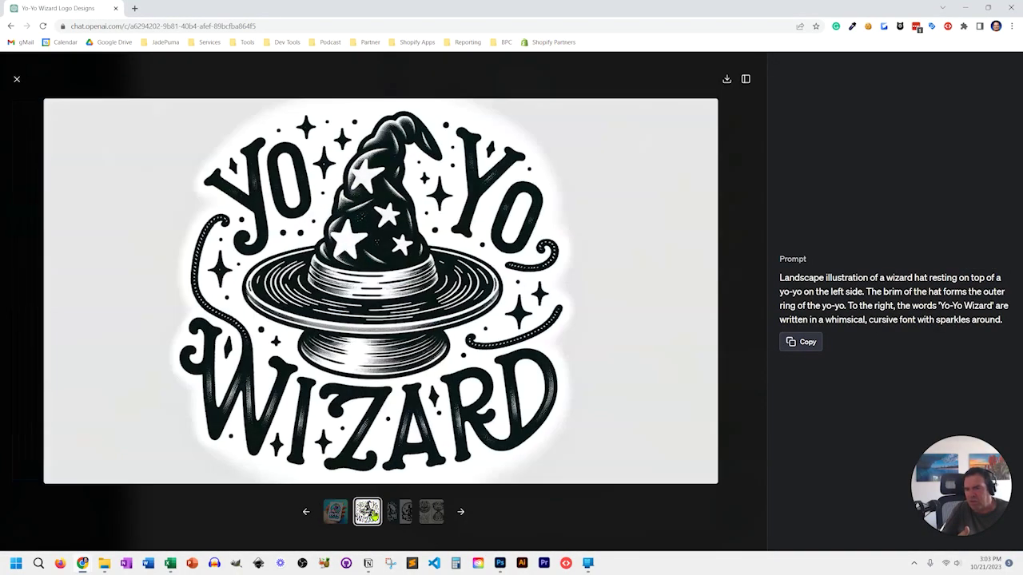
{"action": "left_click", "coordinate": [400, 513]}
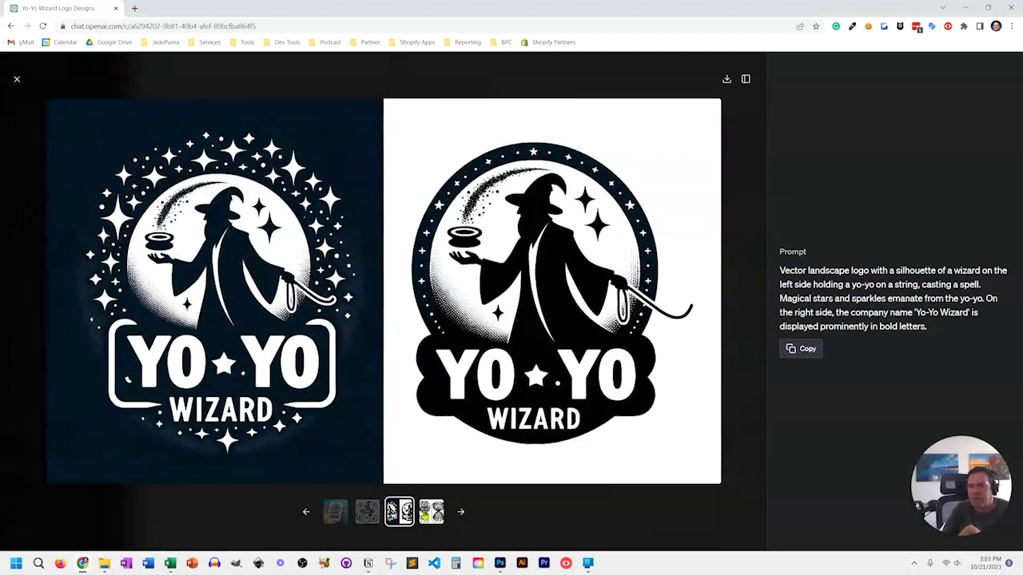
{"action": "left_click", "coordinate": [432, 512]}
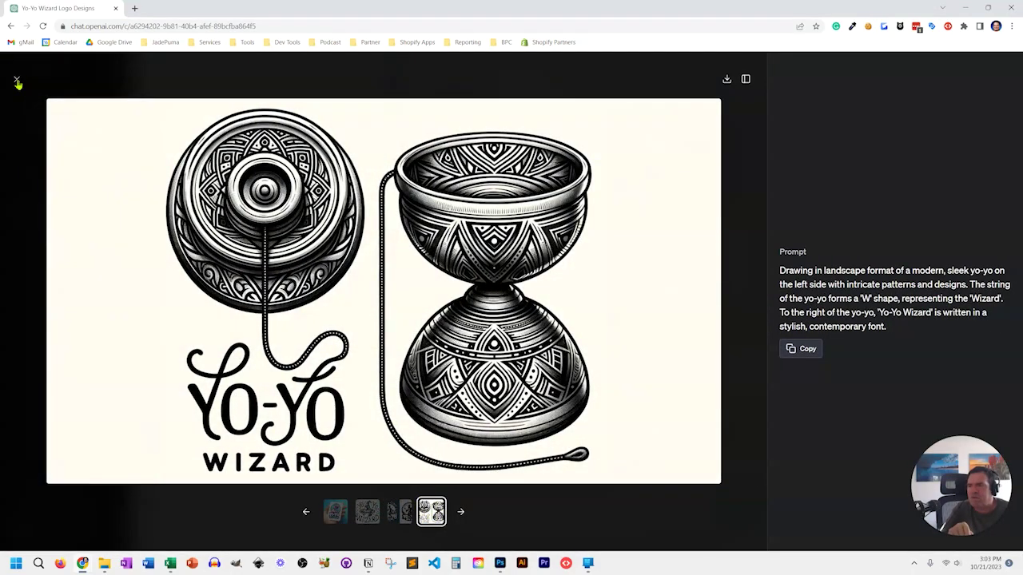
{"action": "left_click", "coordinate": [16, 79]}
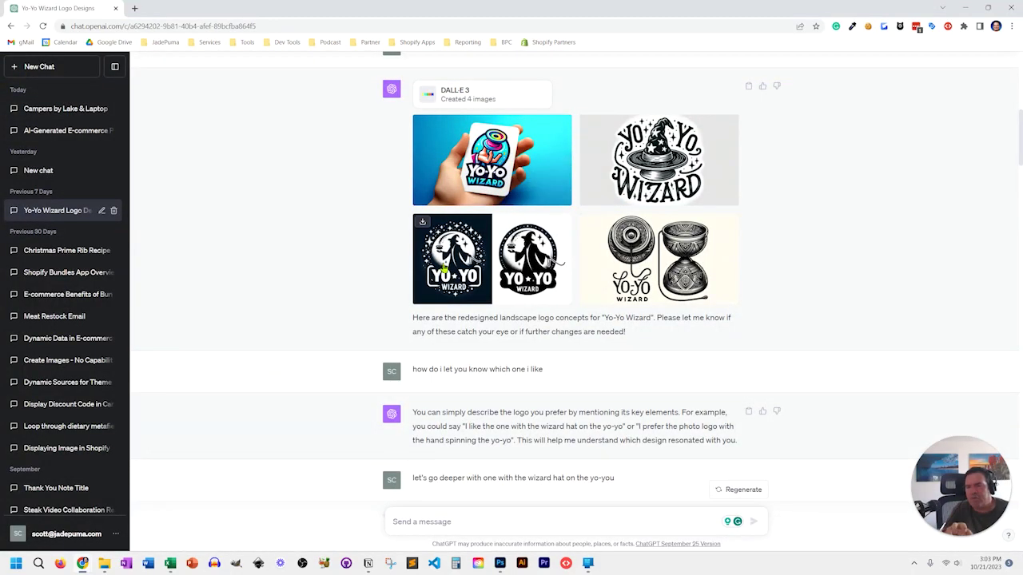
Read the "how do i let you know which one i like" exchange and the follow-up request below the landscape logos
{"action": "scroll", "coordinate": [497, 276], "scroll_direction": "up", "scroll_amount": 1}
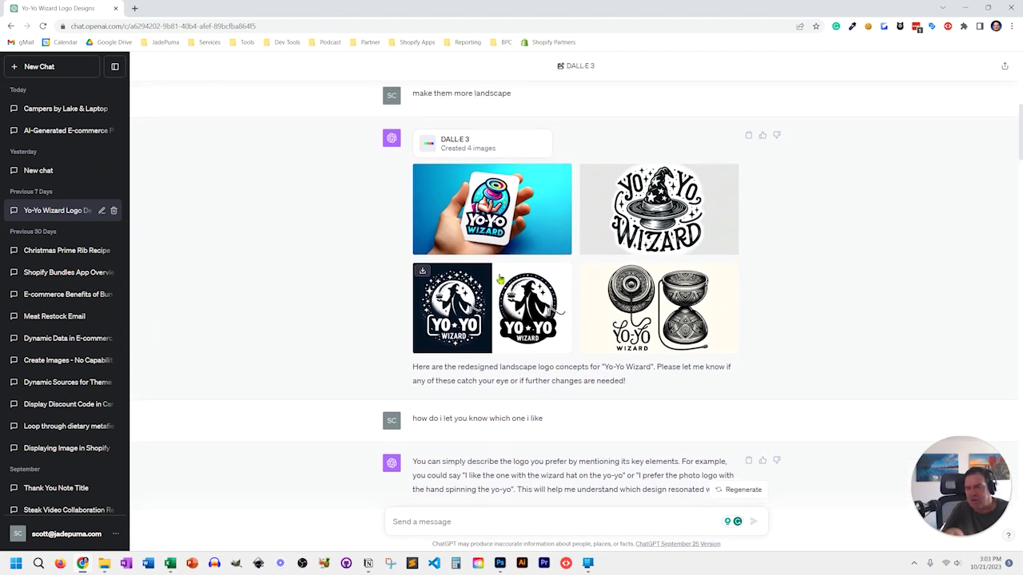
{"action": "scroll", "coordinate": [497, 276], "scroll_direction": "down", "scroll_amount": 3}
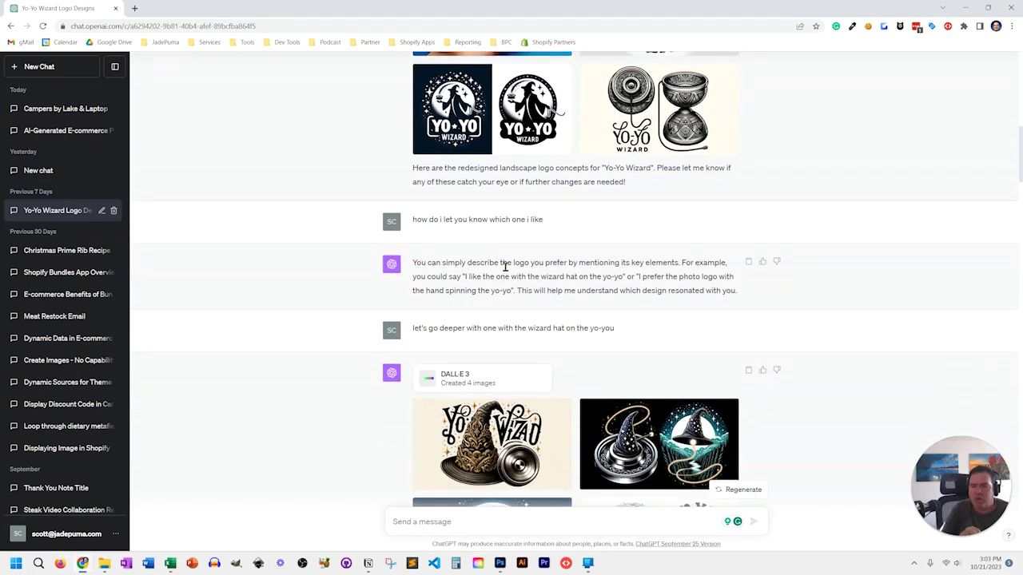
{"action": "scroll", "coordinate": [504, 264], "scroll_direction": "down", "scroll_amount": 1}
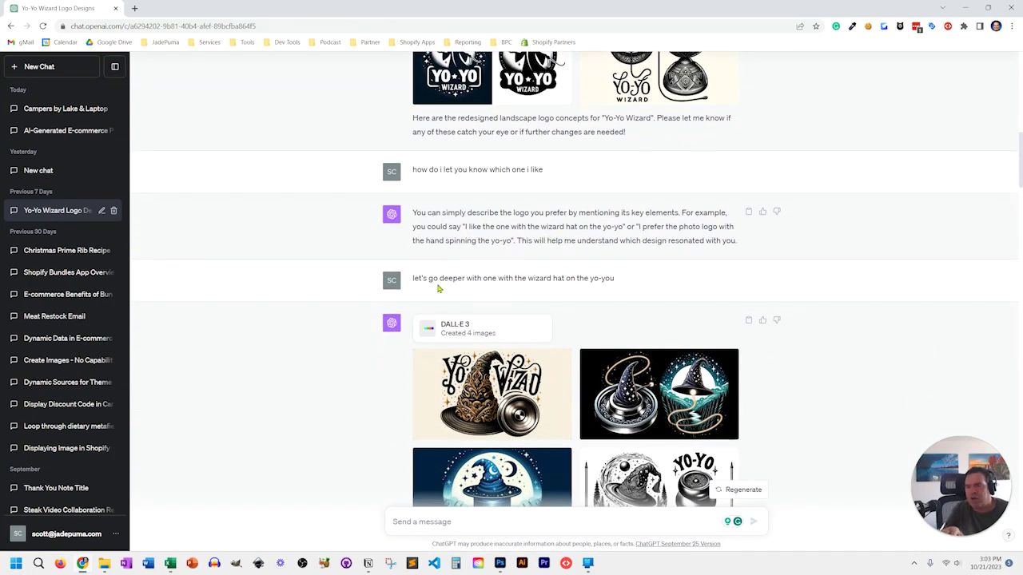
{"action": "scroll", "coordinate": [434, 245], "scroll_direction": "up", "scroll_amount": 3}
{"action": "scroll", "coordinate": [481, 368], "scroll_direction": "down", "scroll_amount": 2}
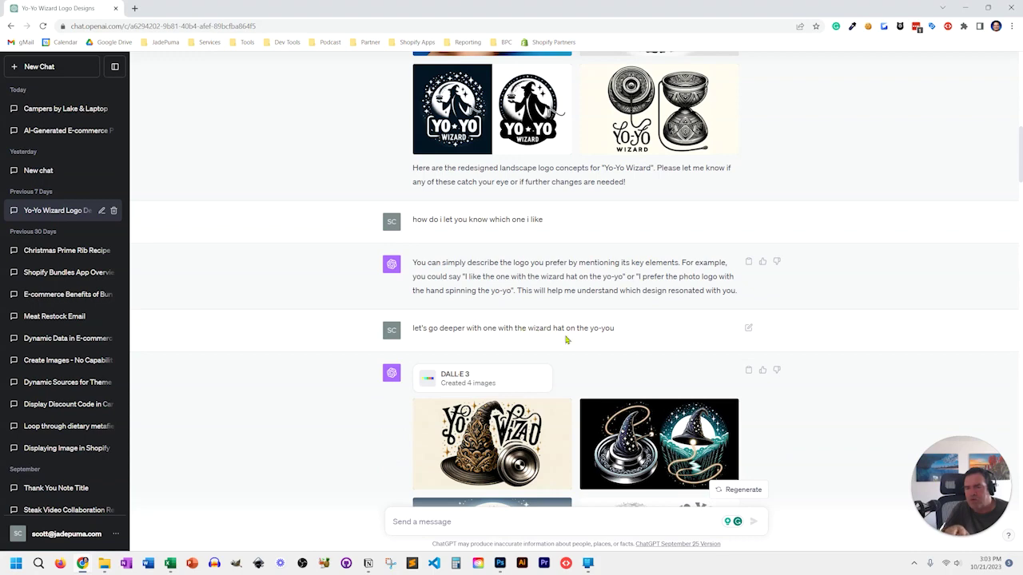
View the four logos for the follow-up about the wizard hat on the yo-yo enlarged with their prompts, and close the viewer
{"action": "scroll", "coordinate": [591, 328], "scroll_direction": "down", "scroll_amount": 3}
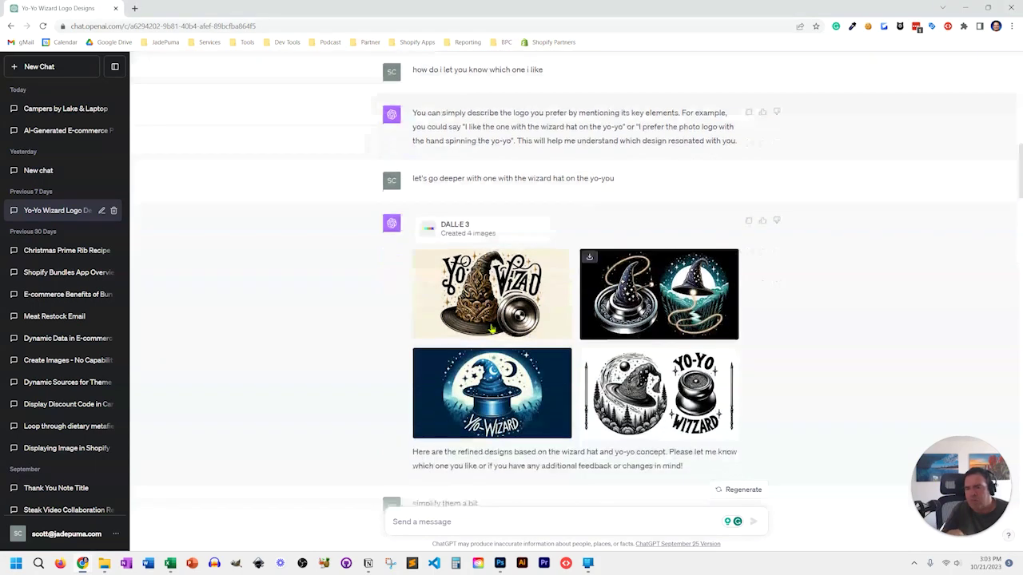
{"action": "left_click", "coordinate": [450, 291]}
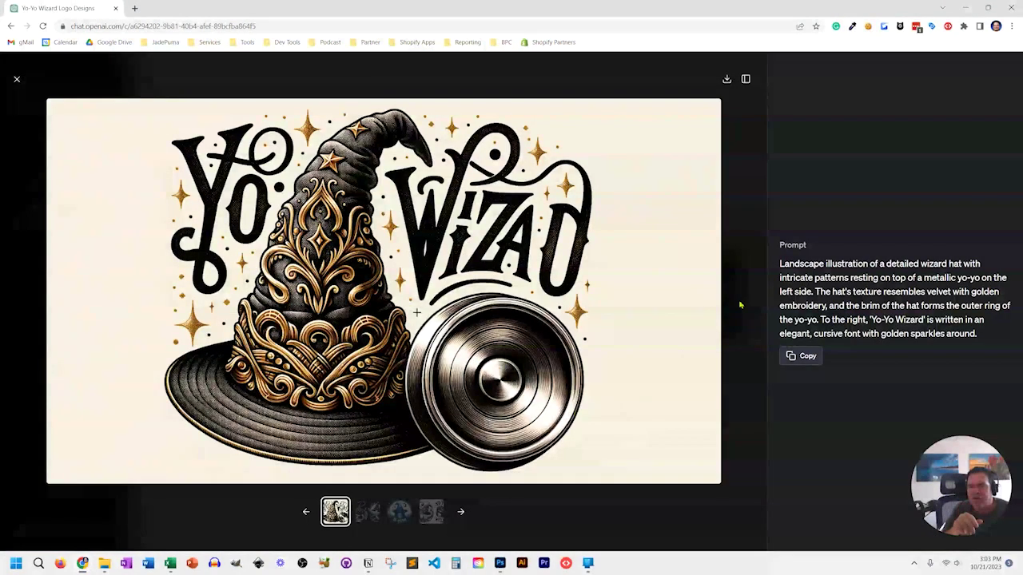
{"action": "left_click", "coordinate": [376, 511]}
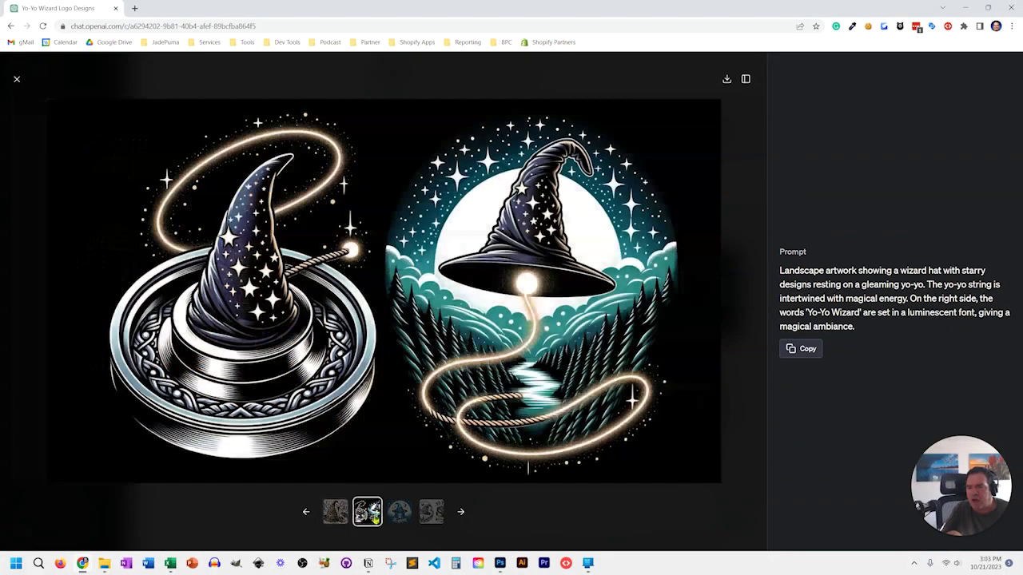
{"action": "left_click", "coordinate": [399, 515]}
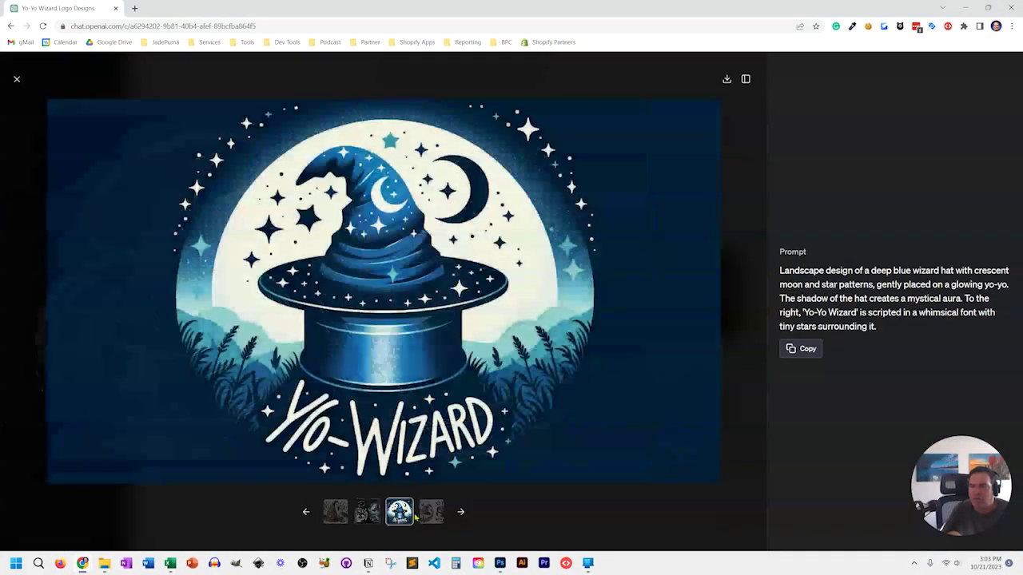
{"action": "left_click", "coordinate": [436, 516]}
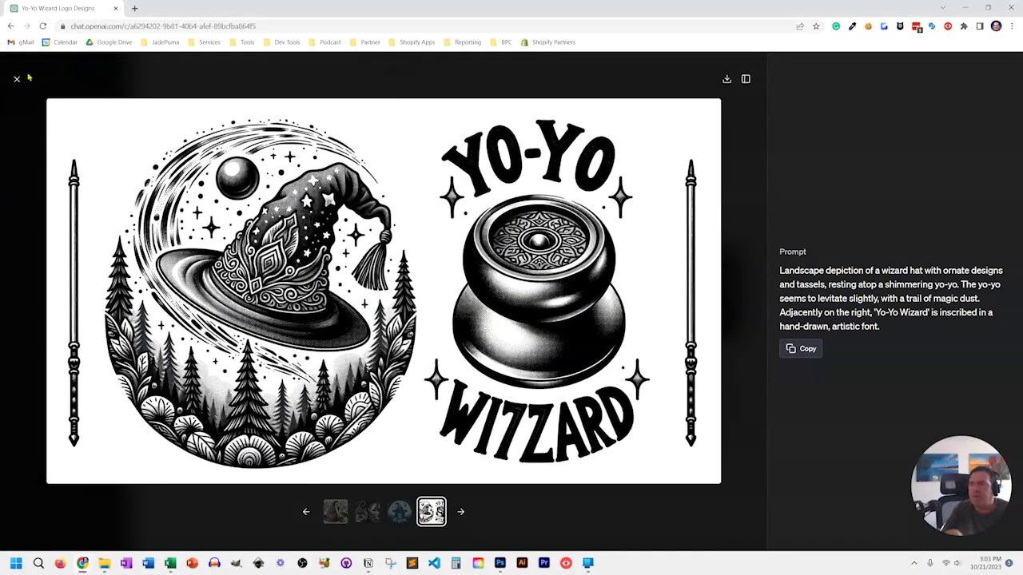
{"action": "left_click", "coordinate": [16, 79]}
Compare the logo designs for the "simplify them a bit" request with those for the "not that simple" follow-up
{"action": "scroll", "coordinate": [490, 228], "scroll_direction": "down", "scroll_amount": 3}
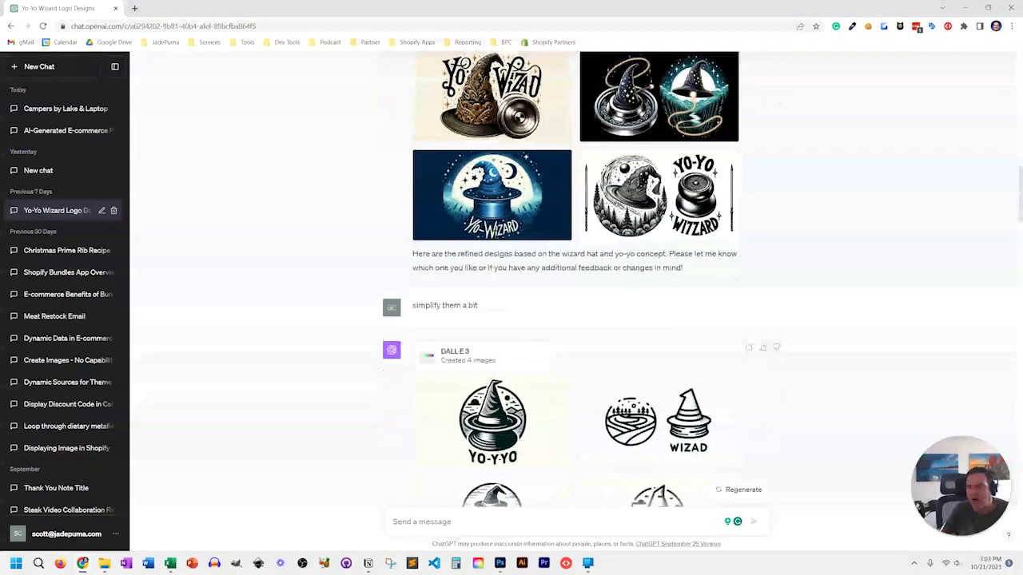
{"action": "scroll", "coordinate": [491, 234], "scroll_direction": "down", "scroll_amount": 2}
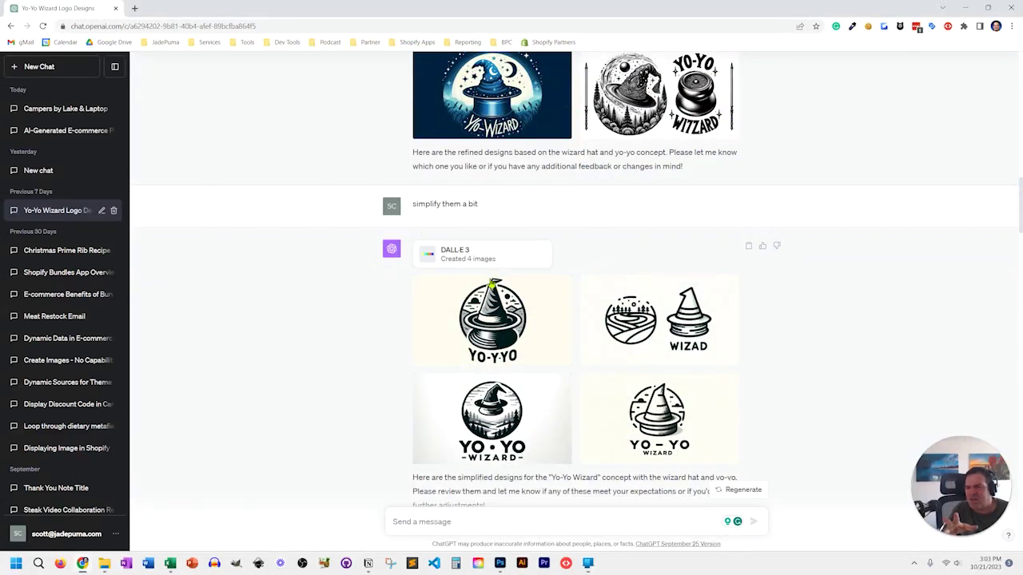
{"action": "mouse_move", "coordinate": [496, 347]}
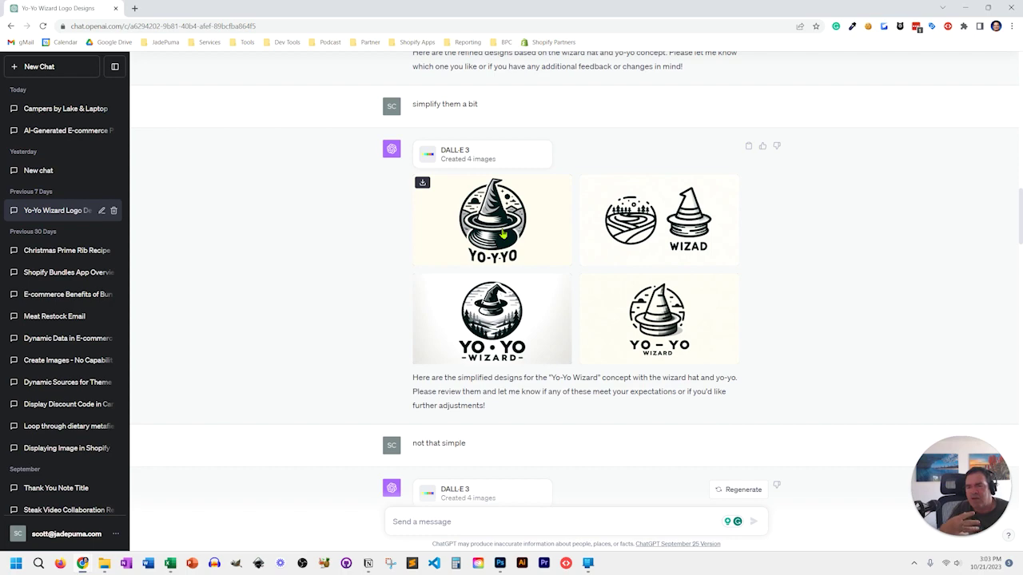
{"action": "scroll", "coordinate": [505, 235], "scroll_direction": "down", "scroll_amount": 3}
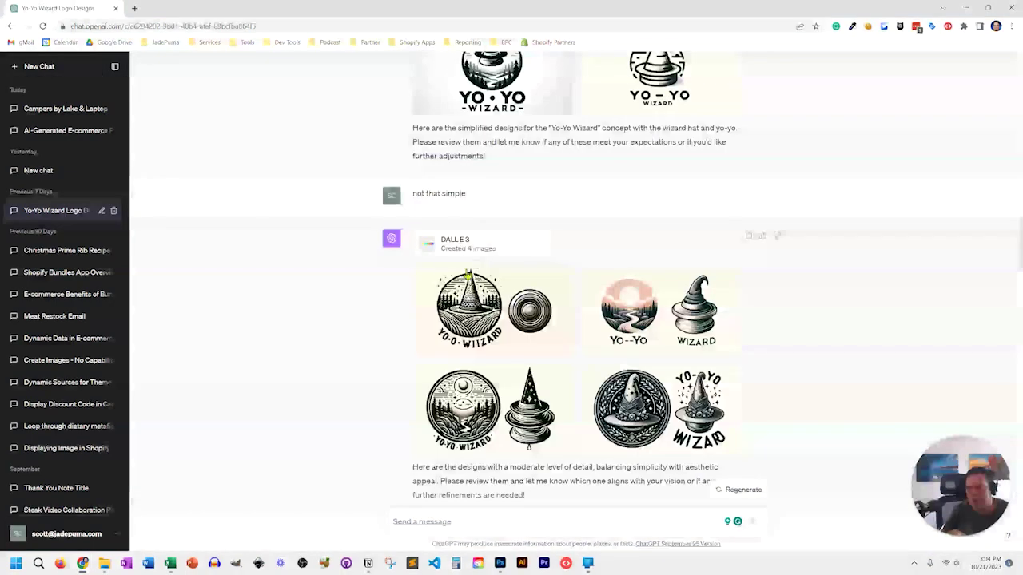
{"action": "scroll", "coordinate": [589, 272], "scroll_direction": "down", "scroll_amount": 2}
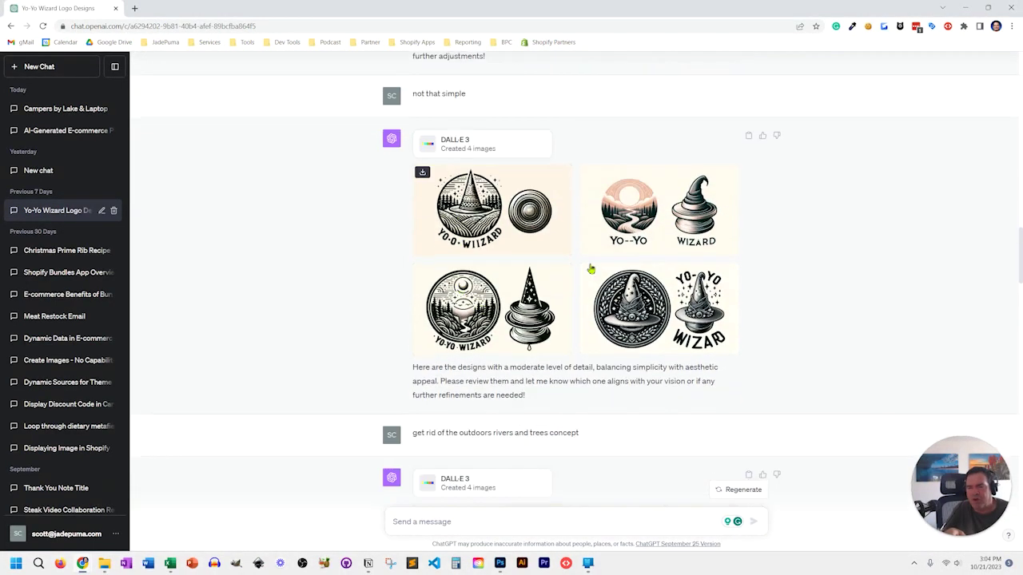
Check the logos for the "get rid of the outdoors rivers and trees concept" and "some of these still have outdoor elements" requests for remaining outdoor scenery
{"action": "scroll", "coordinate": [592, 274], "scroll_direction": "down", "scroll_amount": 1}
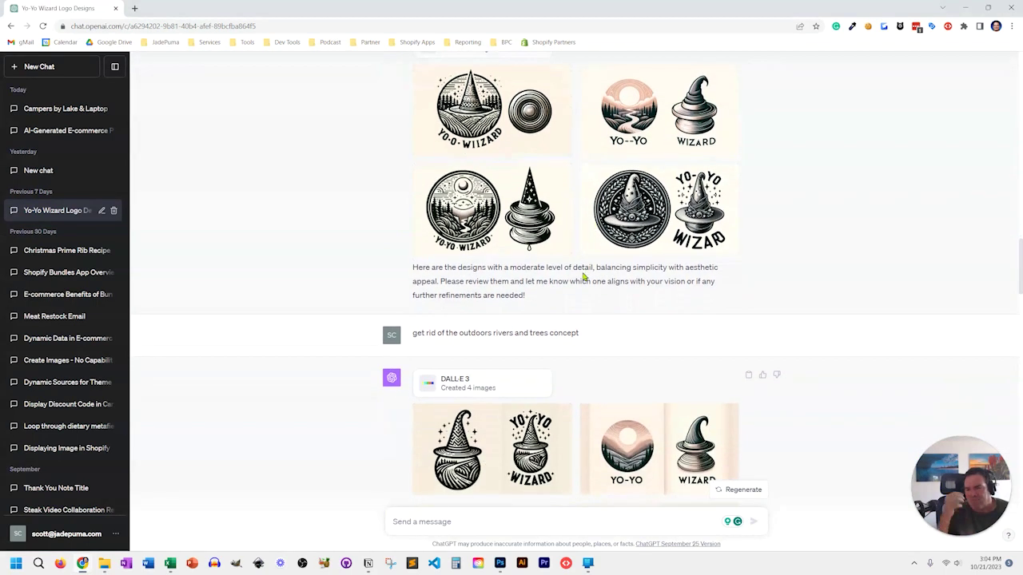
{"action": "scroll", "coordinate": [559, 224], "scroll_direction": "up", "scroll_amount": 1}
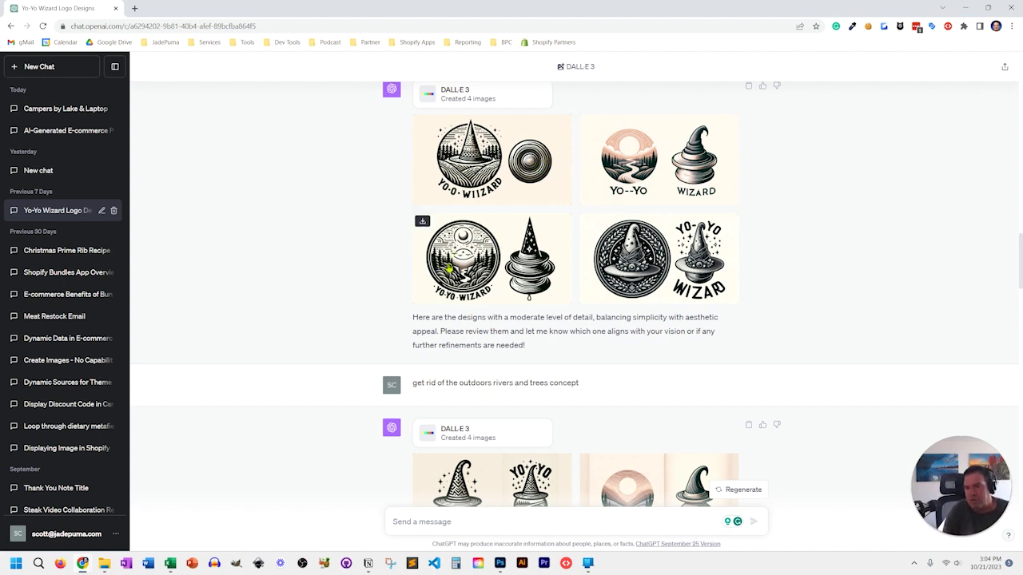
{"action": "scroll", "coordinate": [433, 401], "scroll_direction": "down", "scroll_amount": 1}
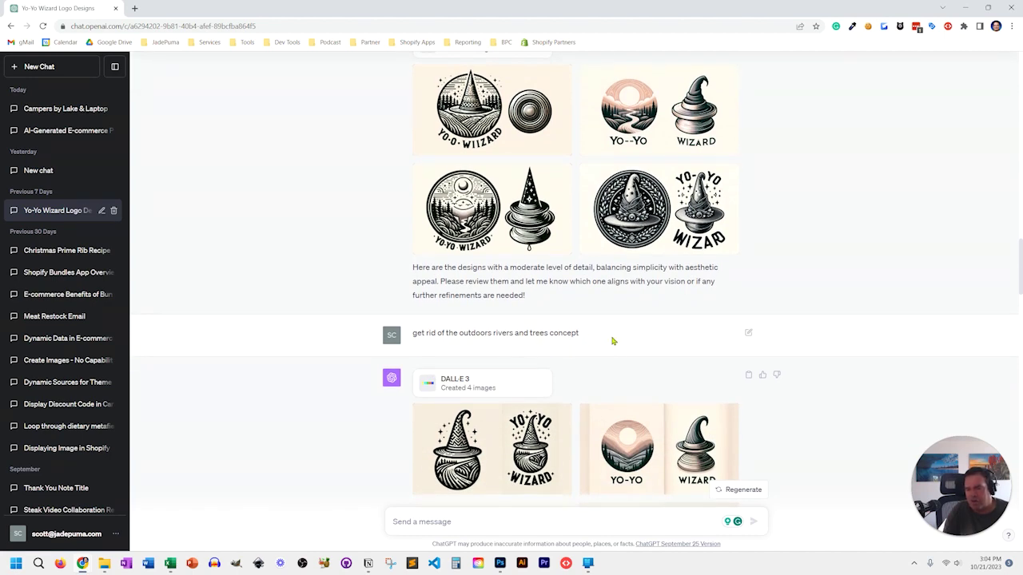
{"action": "scroll", "coordinate": [612, 341], "scroll_direction": "down", "scroll_amount": 4}
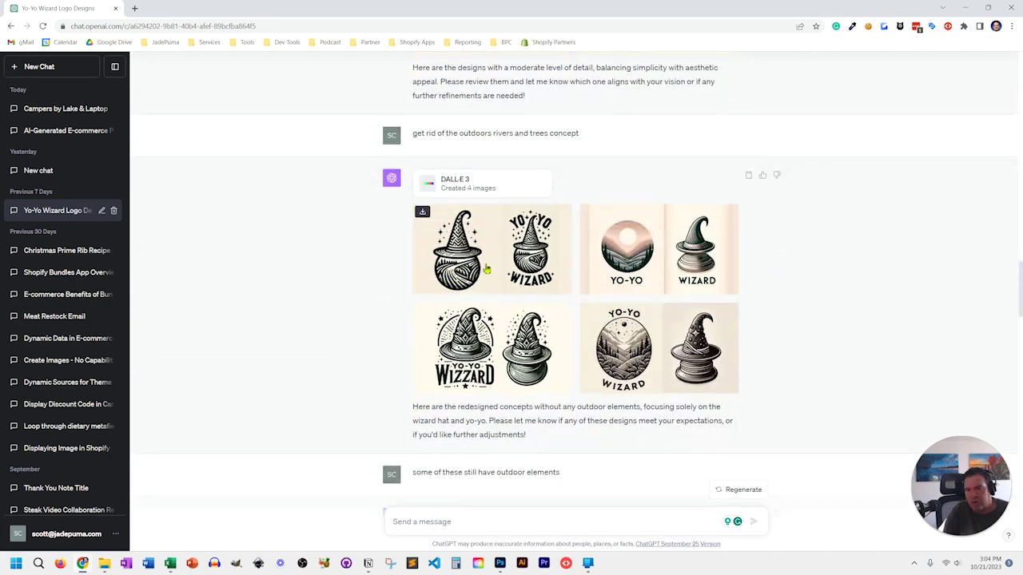
{"action": "scroll", "coordinate": [588, 308], "scroll_direction": "down", "scroll_amount": 1}
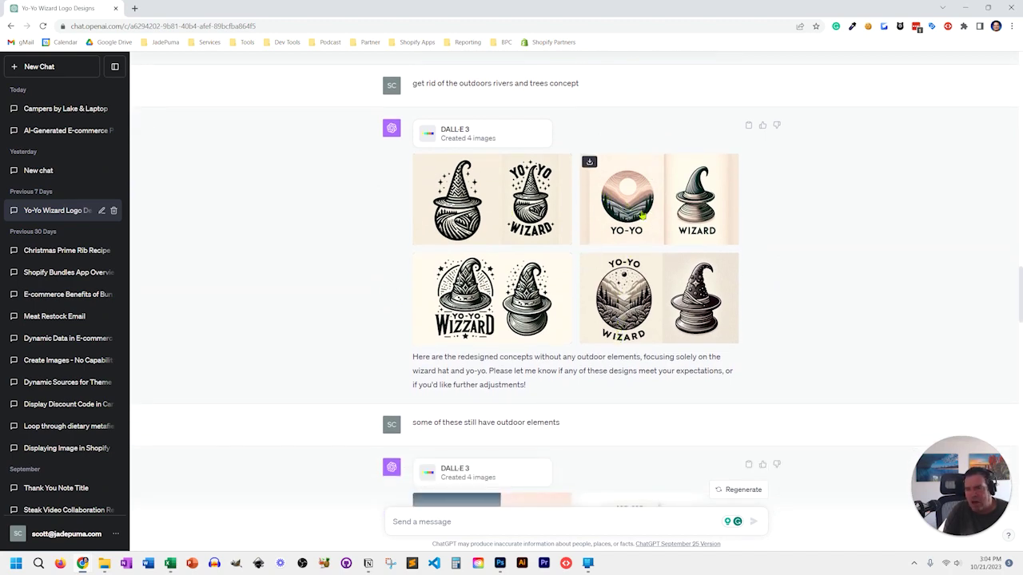
{"action": "scroll", "coordinate": [636, 224], "scroll_direction": "down", "scroll_amount": 2}
{"action": "scroll", "coordinate": [637, 224], "scroll_direction": "down", "scroll_amount": 3}
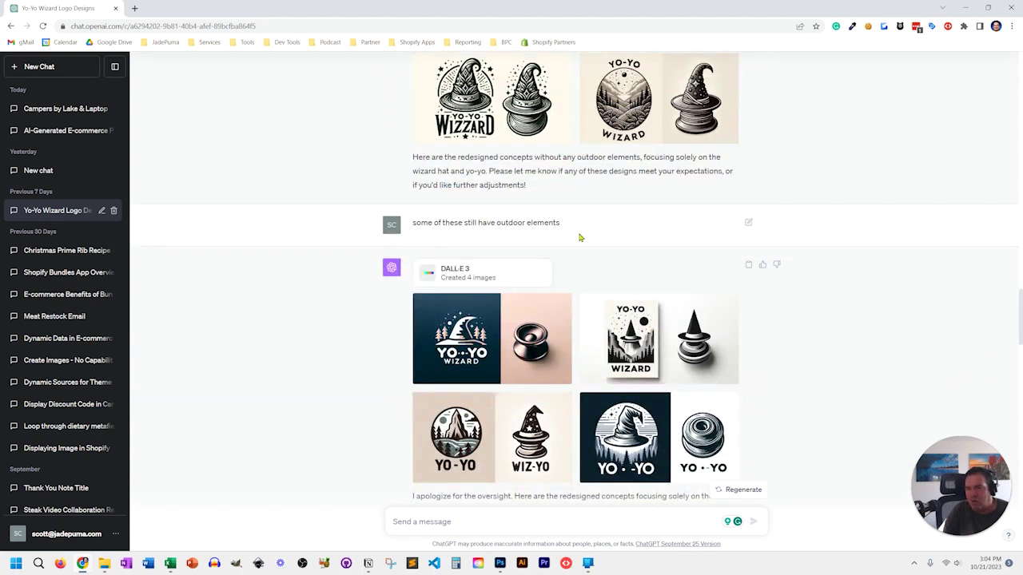
{"action": "scroll", "coordinate": [580, 238], "scroll_direction": "down", "scroll_amount": 4}
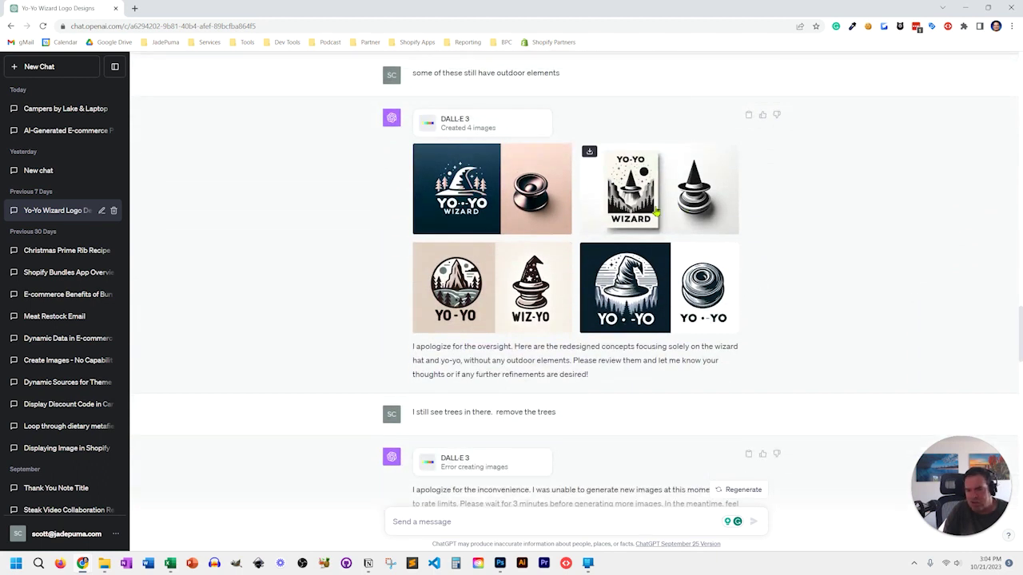
{"action": "scroll", "coordinate": [653, 211], "scroll_direction": "down", "scroll_amount": 3}
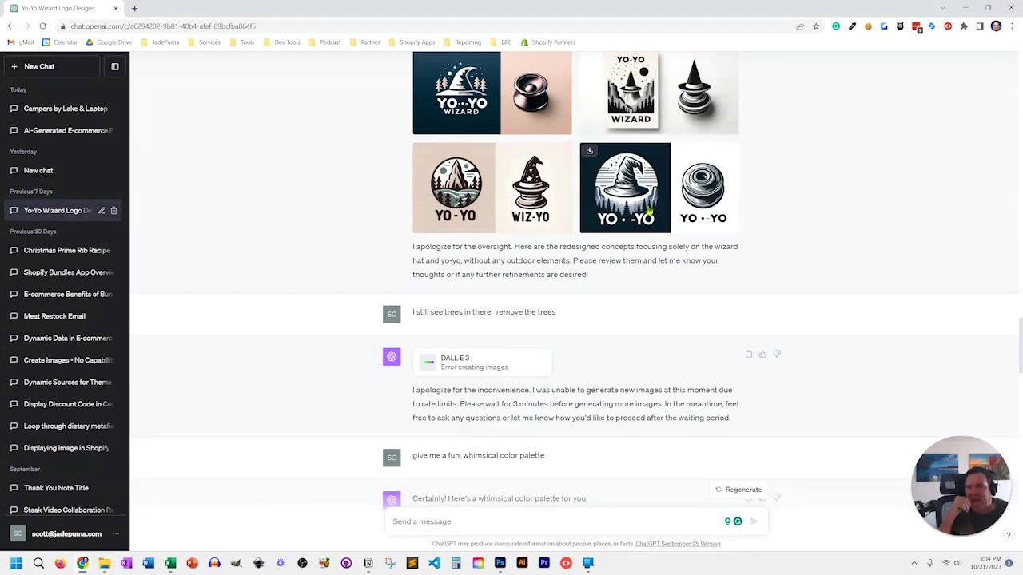
{"action": "scroll", "coordinate": [621, 232], "scroll_direction": "up", "scroll_amount": 7}
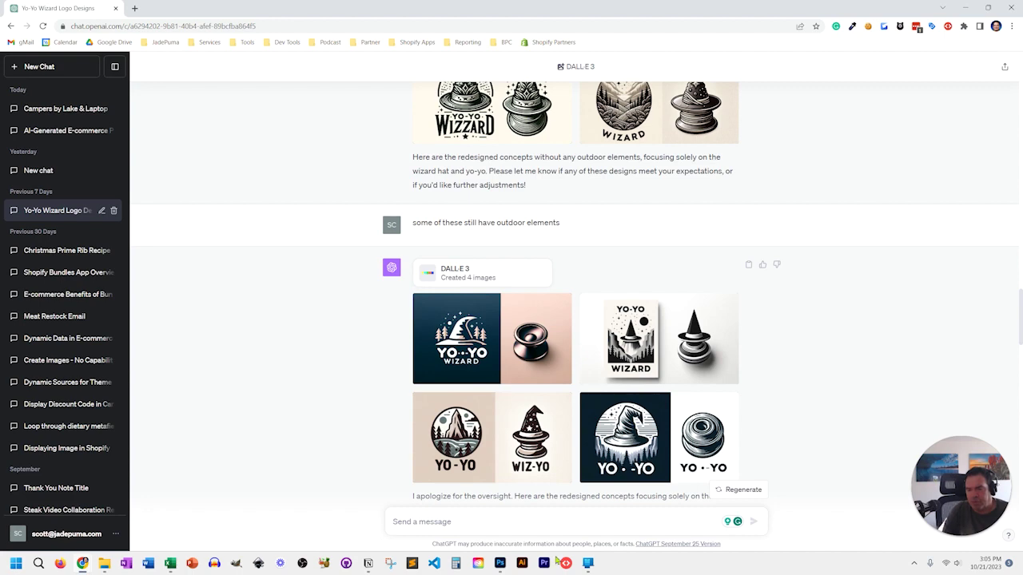
Switch to Photoshop and widen the mountain photo's canvas equally on both sides to about 7588 px, filling it with Generative Expand without a prompt
{"action": "left_click", "coordinate": [499, 564]}
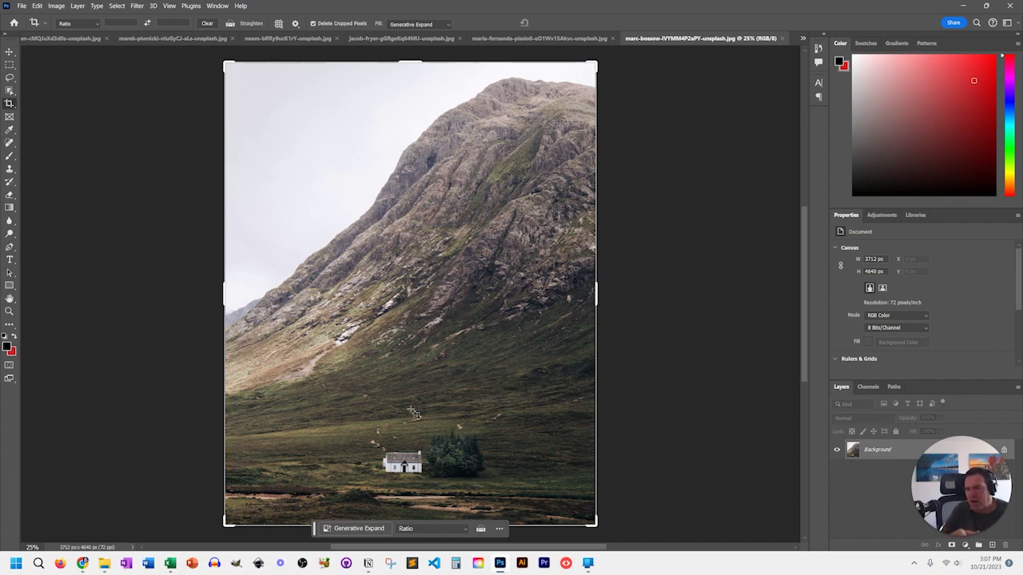
{"action": "left_click", "coordinate": [609, 323]}
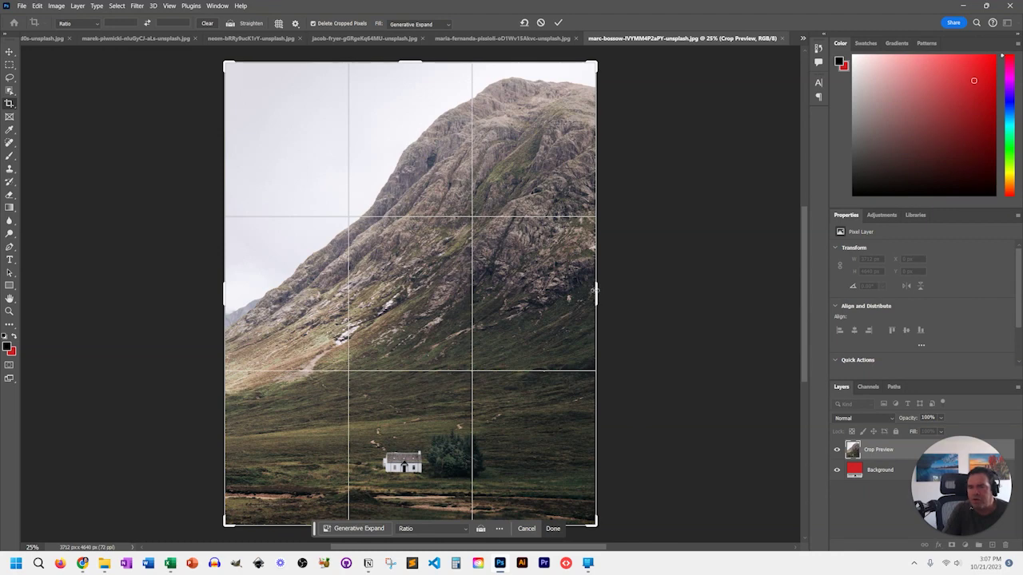
{"action": "left_click_drag", "start_coordinate": [596, 289], "coordinate": [788, 267]}
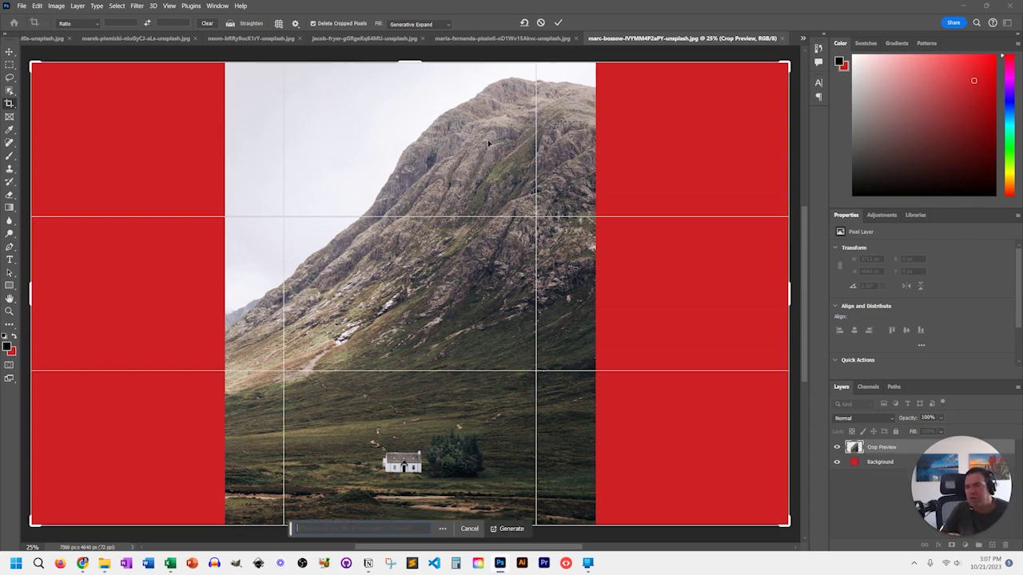
{"action": "left_click", "coordinate": [414, 25]}
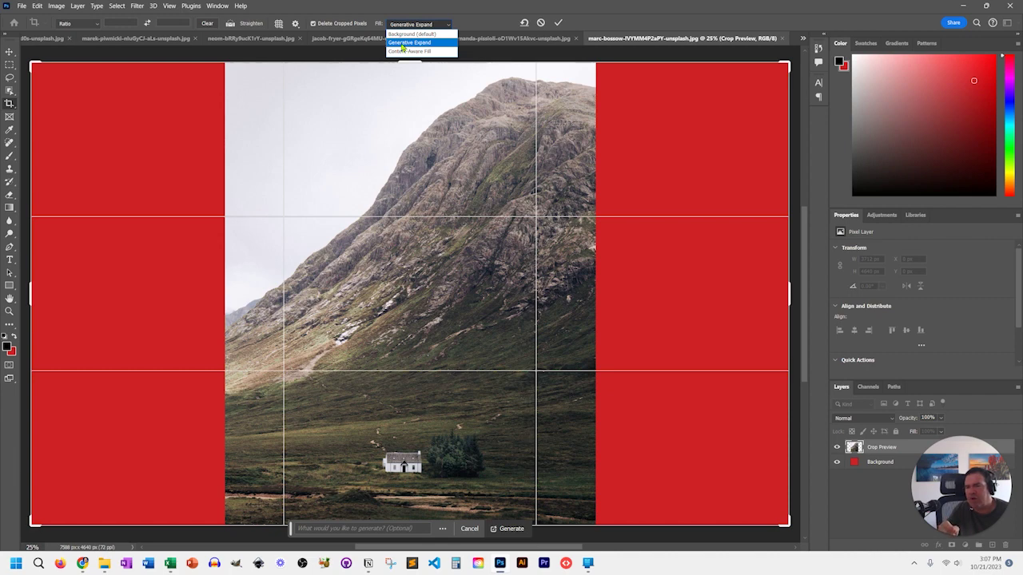
{"action": "left_click", "coordinate": [402, 44]}
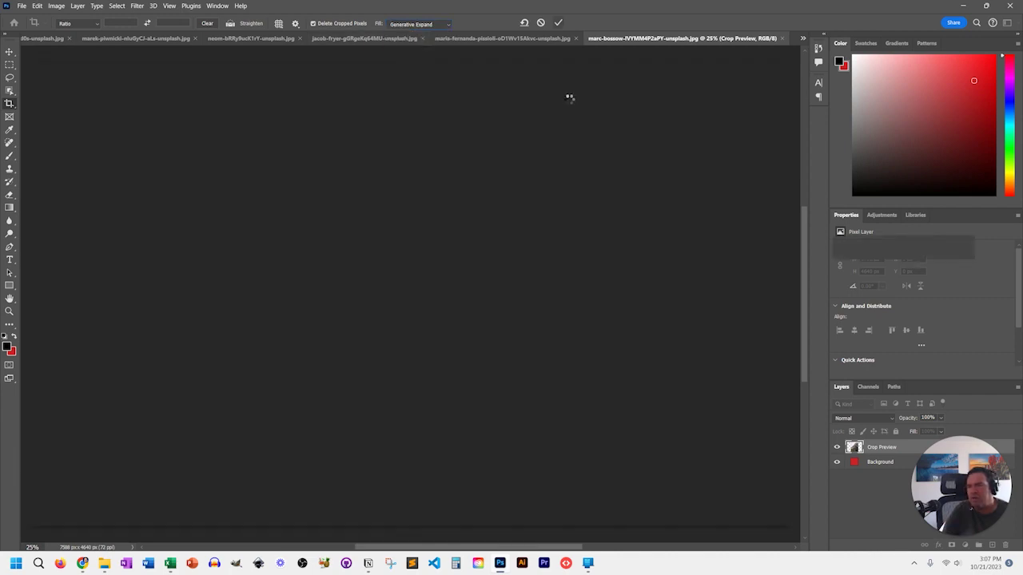
{"action": "key", "text": "Return"}
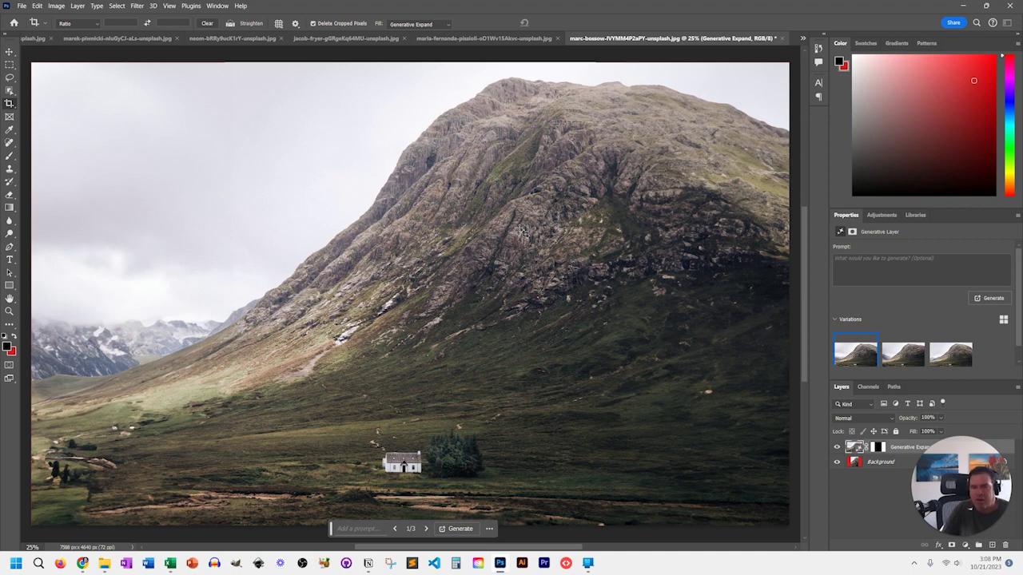
Compare the three Generative Expand variations, keep the second, and toggle the layer's visibility to compare it with the original photo
{"action": "left_click", "coordinate": [906, 356]}
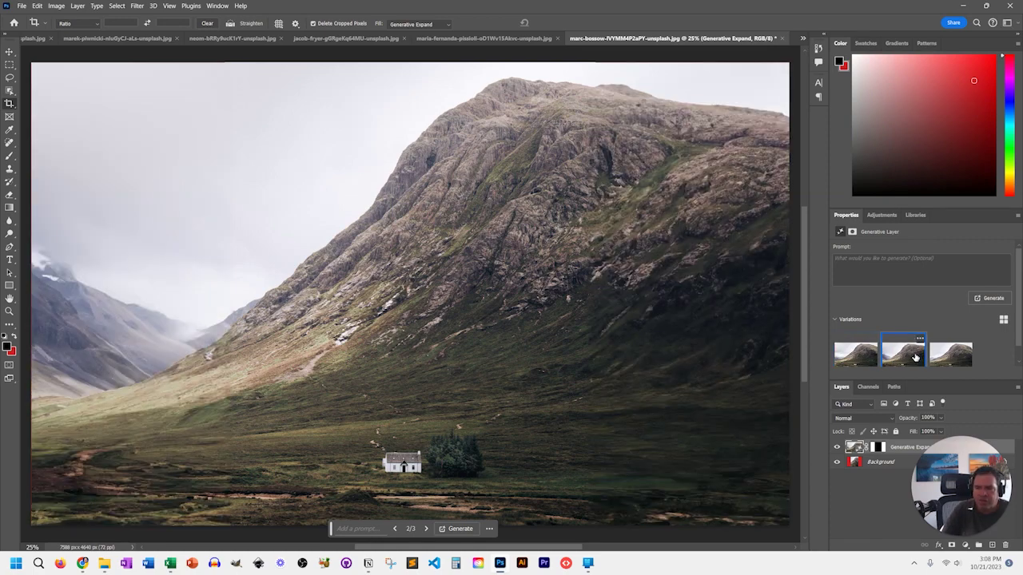
{"action": "left_click", "coordinate": [854, 356]}
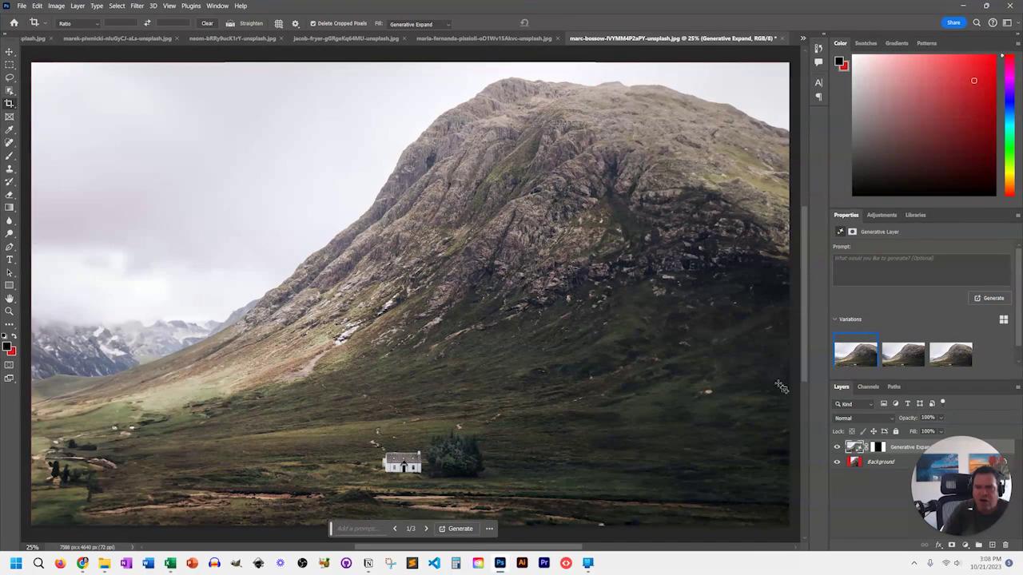
{"action": "left_click", "coordinate": [951, 360]}
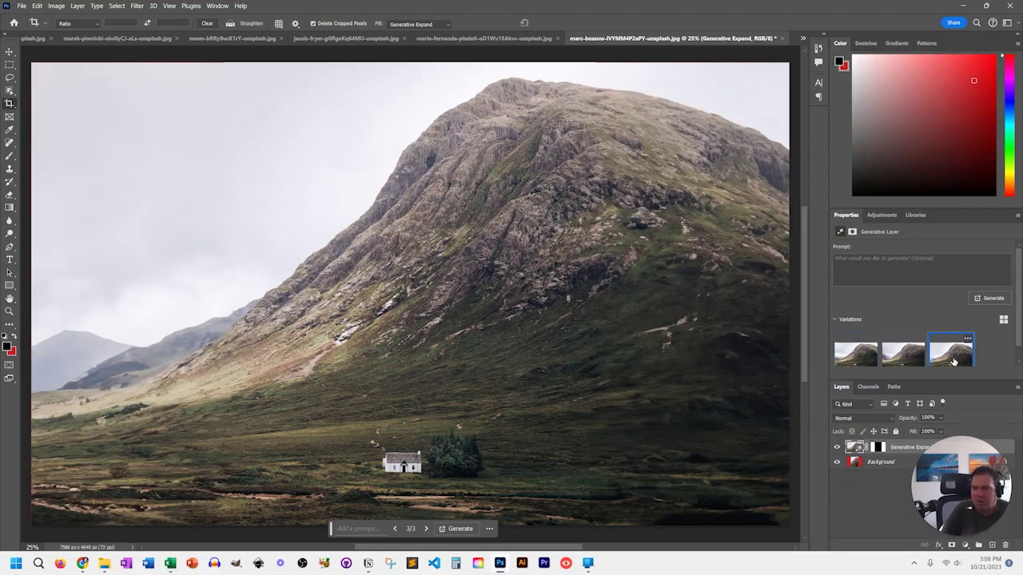
{"action": "left_click", "coordinate": [902, 364]}
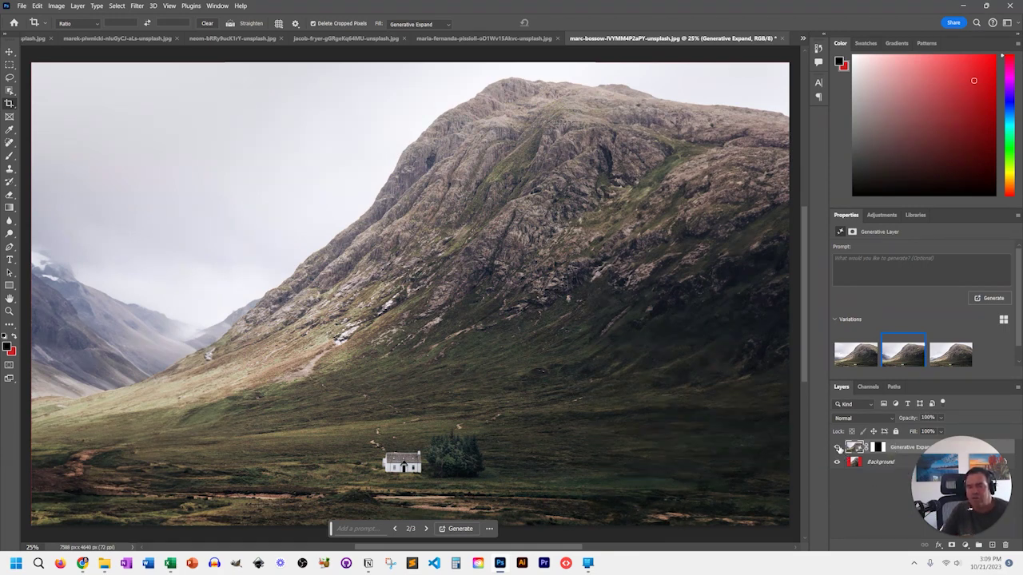
{"action": "left_click", "coordinate": [837, 448]}
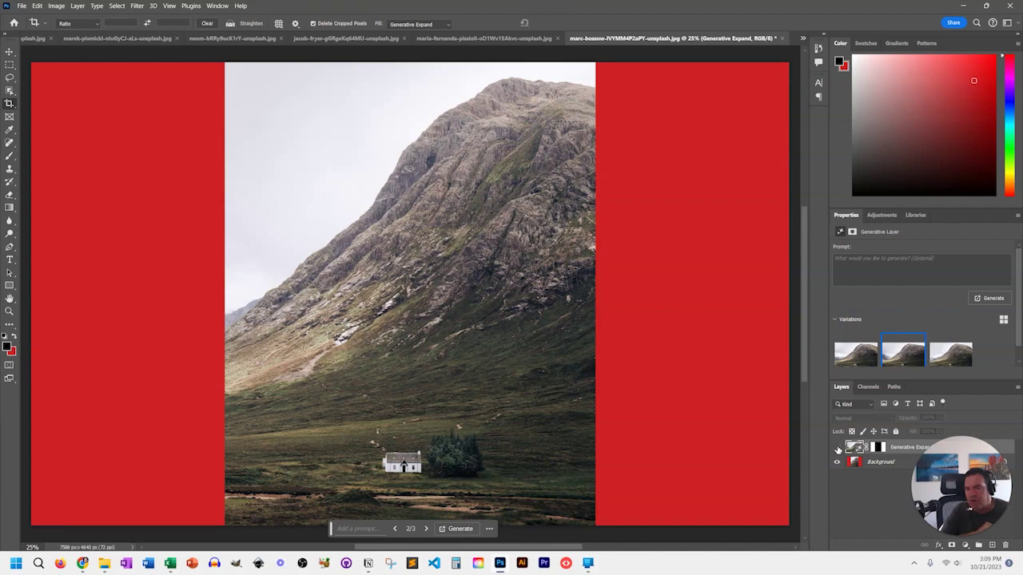
{"action": "left_click", "coordinate": [836, 448]}
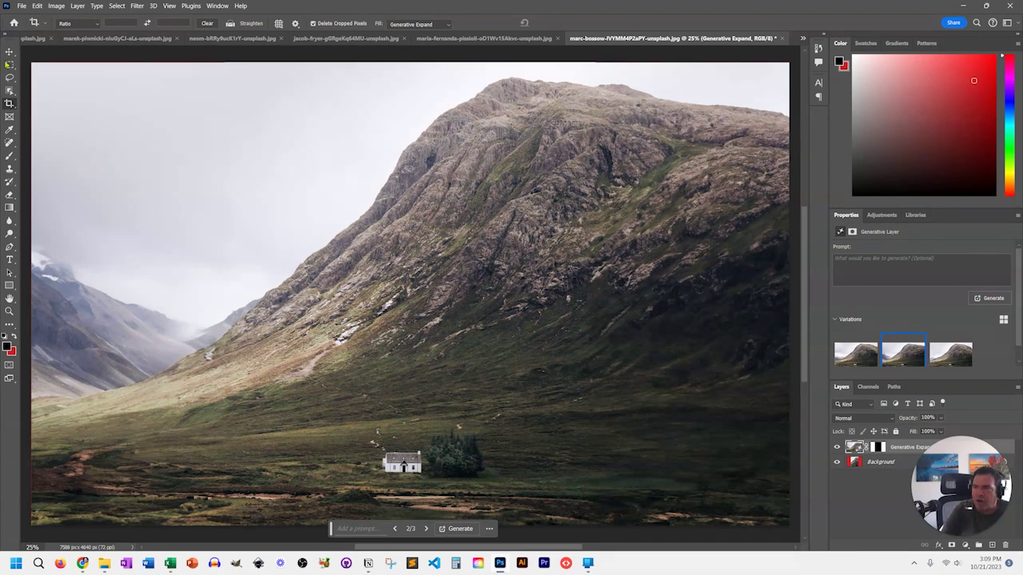
Select the white house and replace it using Generative Fill with the prompt "log cabin", previewing the second and third variations
{"action": "left_click", "coordinate": [10, 63]}
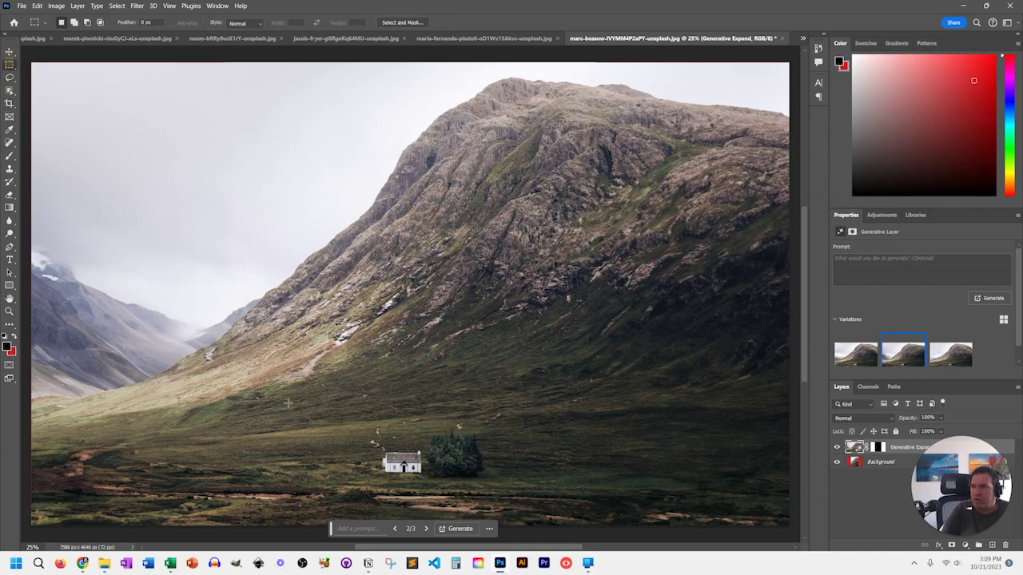
{"action": "left_click_drag", "start_coordinate": [375, 444], "coordinate": [425, 478]}
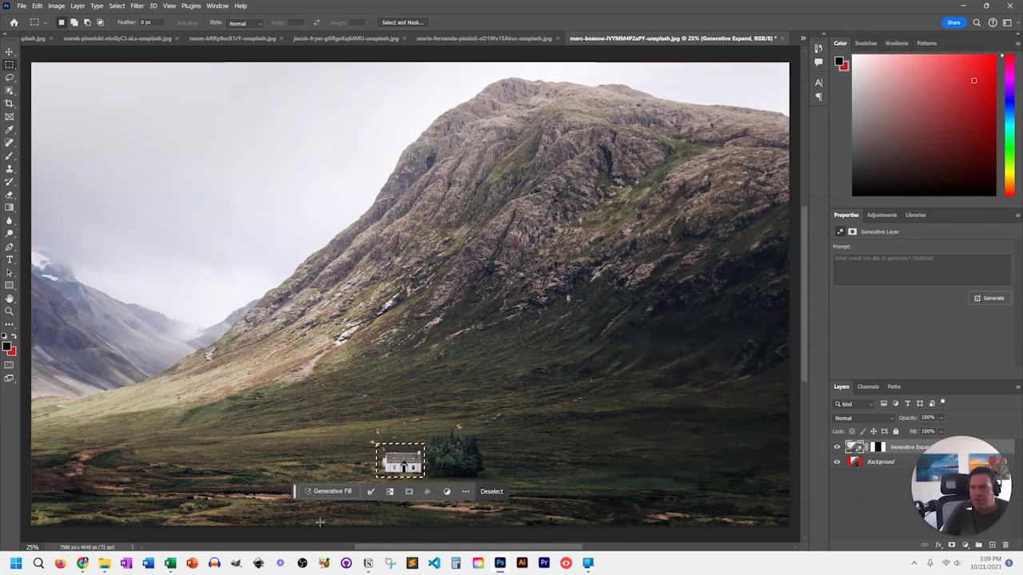
{"action": "left_click", "coordinate": [327, 492]}
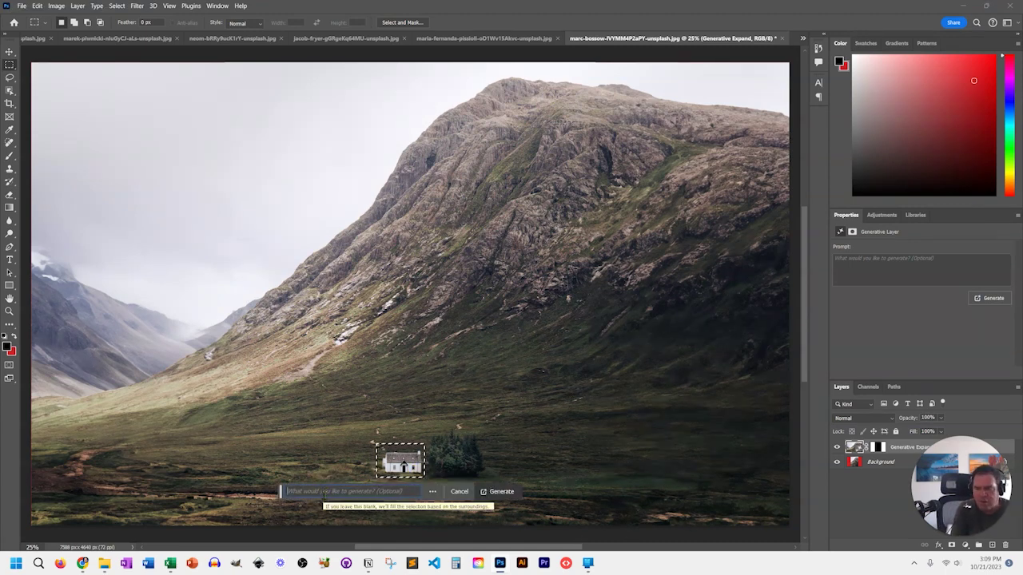
{"action": "left_click", "coordinate": [324, 492]}
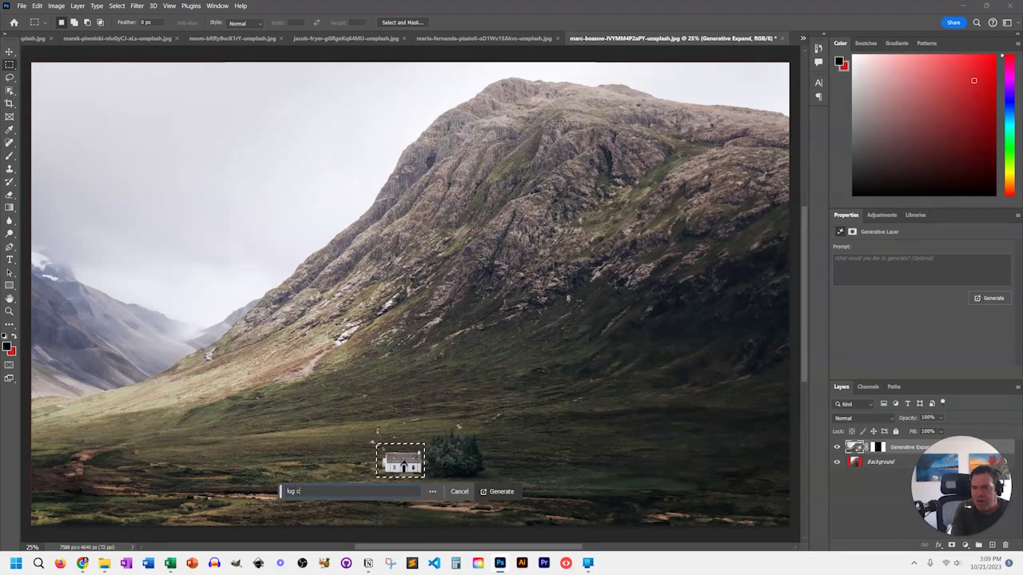
{"action": "type", "text": "log cabin"}
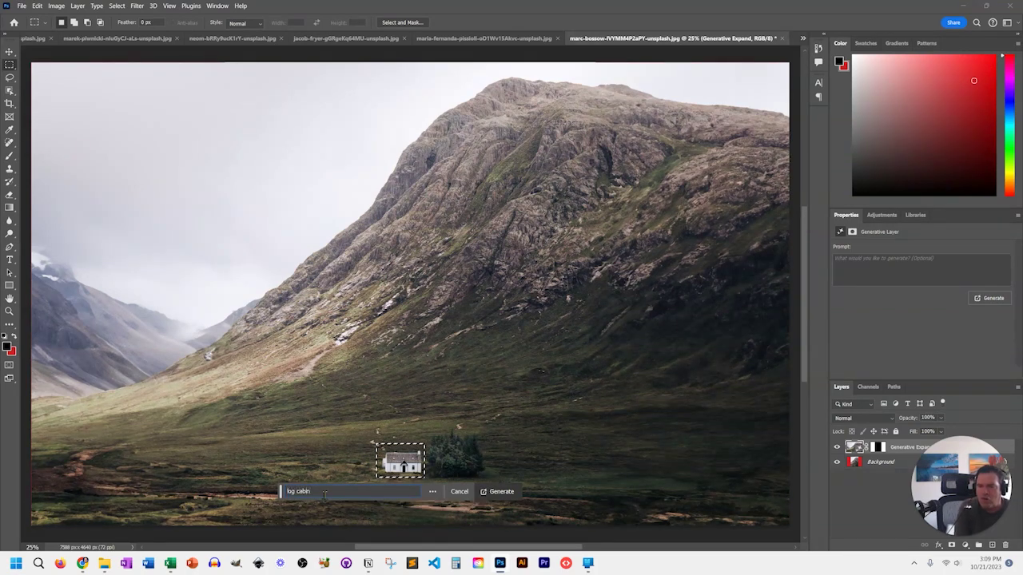
{"action": "key", "text": "Return"}
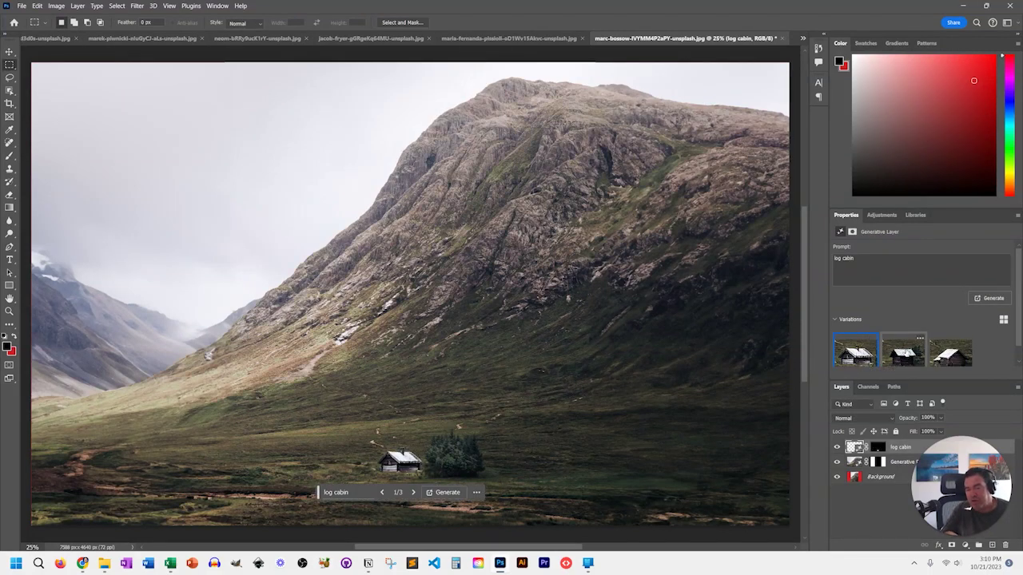
{"action": "left_click", "coordinate": [902, 352]}
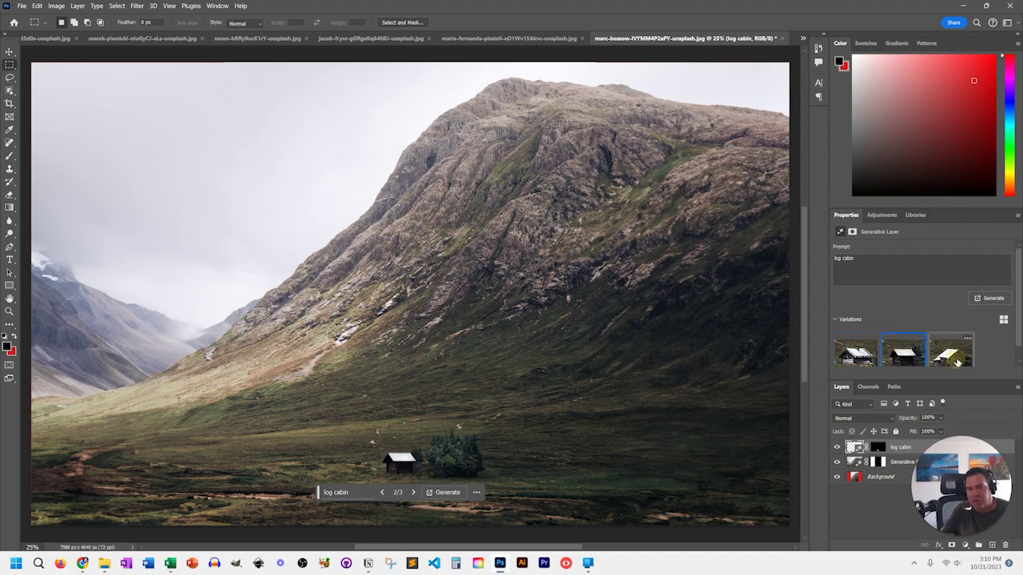
{"action": "left_click", "coordinate": [954, 361]}
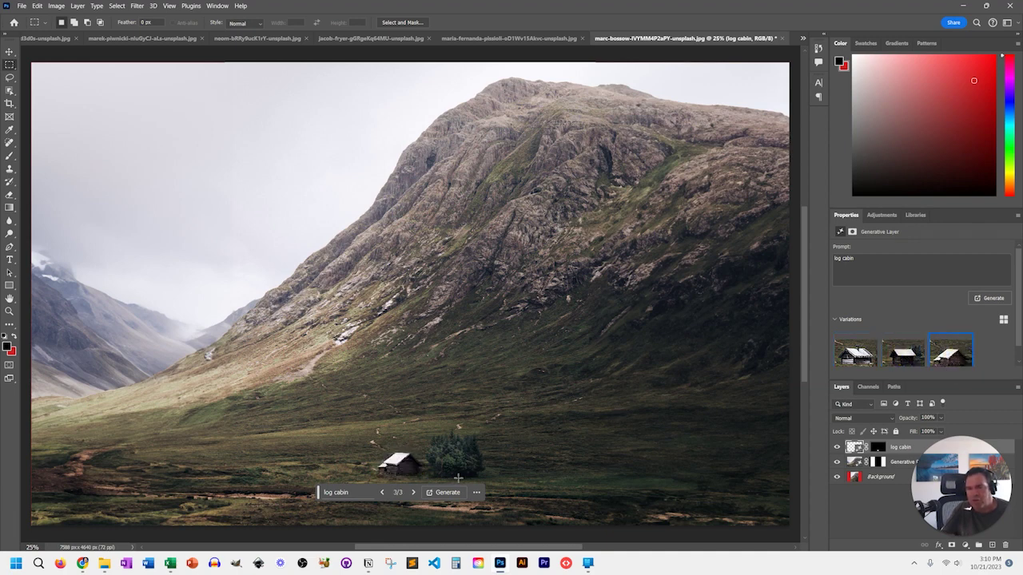
Regenerate the house with the prompt "modern glass house" and preview its second and third variations
{"action": "left_click", "coordinate": [351, 495]}
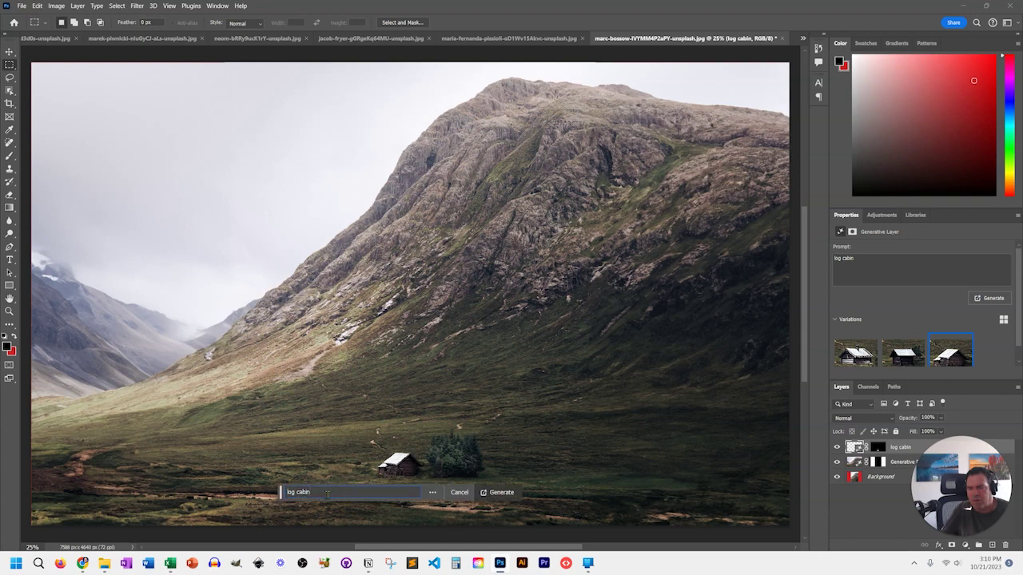
{"action": "left_click_drag", "start_coordinate": [313, 491], "coordinate": [272, 489]}
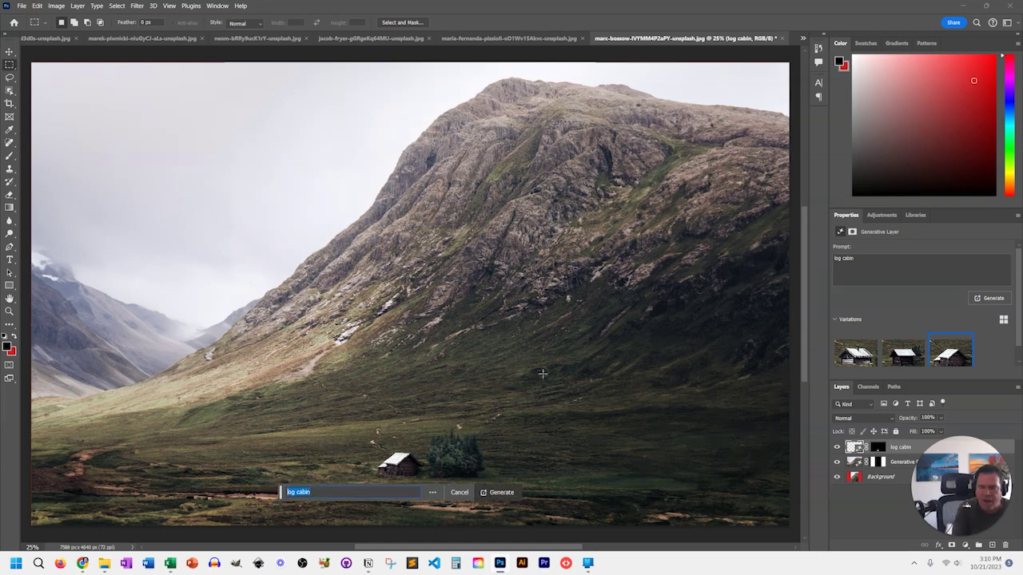
{"action": "type", "text": "modern gla"}
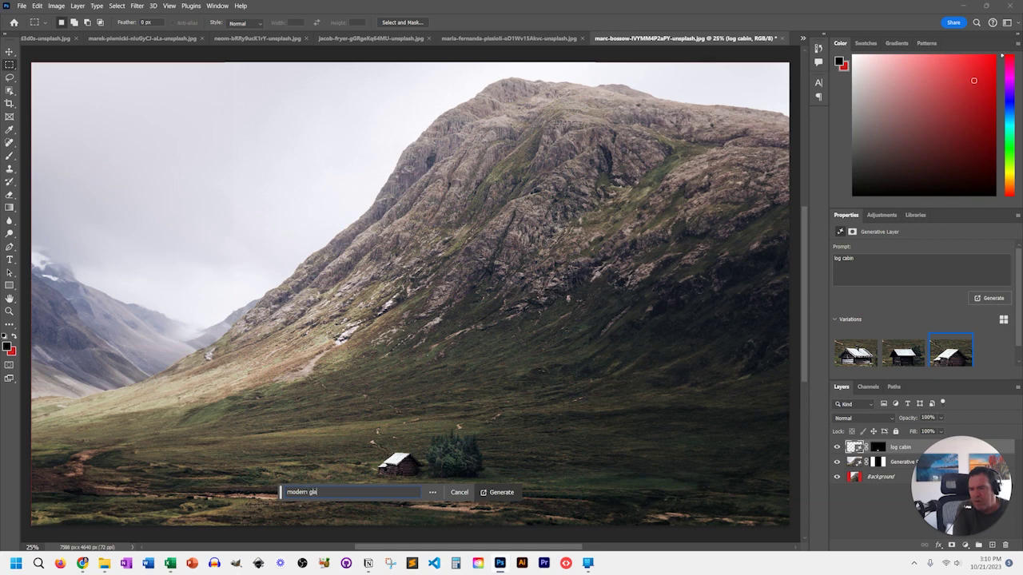
{"action": "type", "text": "ss house"}
{"action": "key", "text": "Return"}
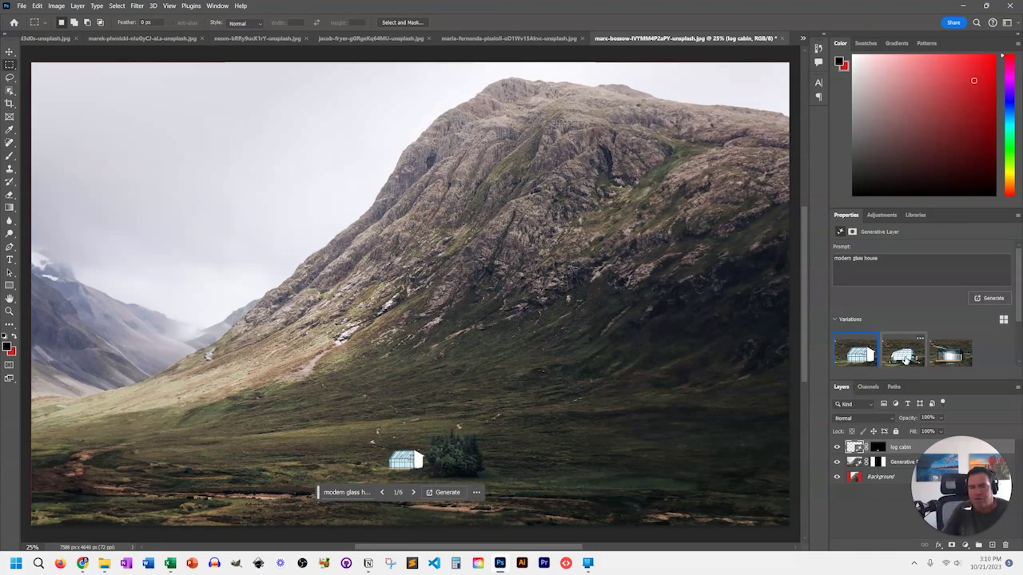
{"action": "left_click", "coordinate": [903, 354]}
{"action": "left_click", "coordinate": [954, 356]}
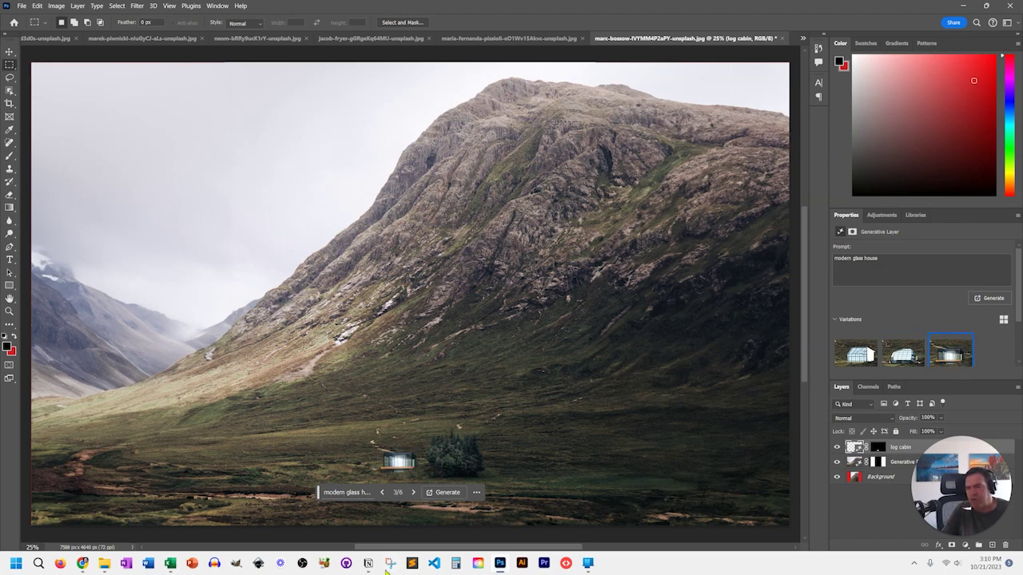
Regenerate the house with the prompt "sleek concrete house with large windows"
{"action": "left_click", "coordinate": [354, 493]}
{"action": "left_click_drag", "start_coordinate": [354, 490], "coordinate": [307, 493]}
{"action": "triple_click", "coordinate": [351, 492]}
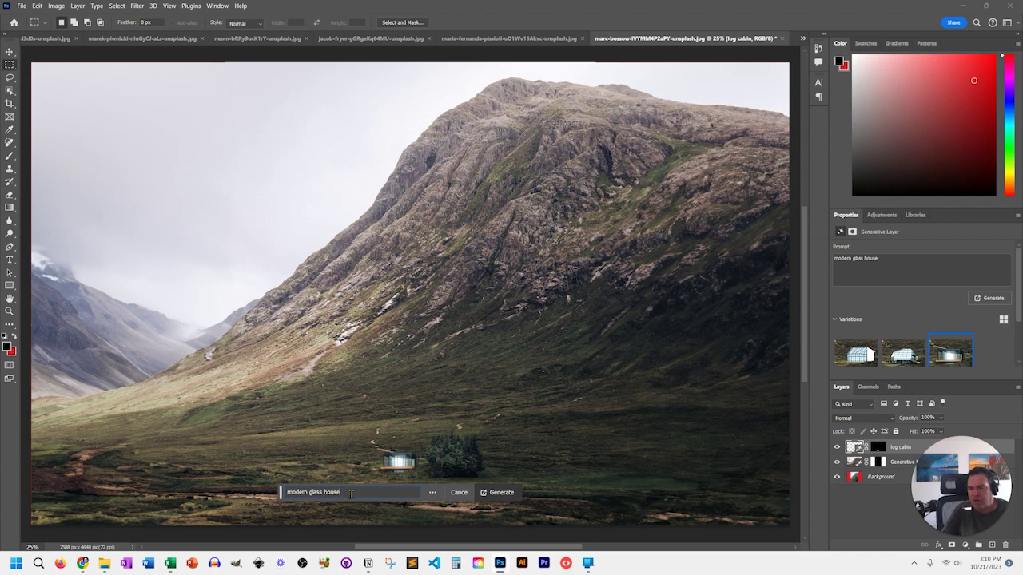
{"action": "type", "text": "sleek concrete house with large wind"}
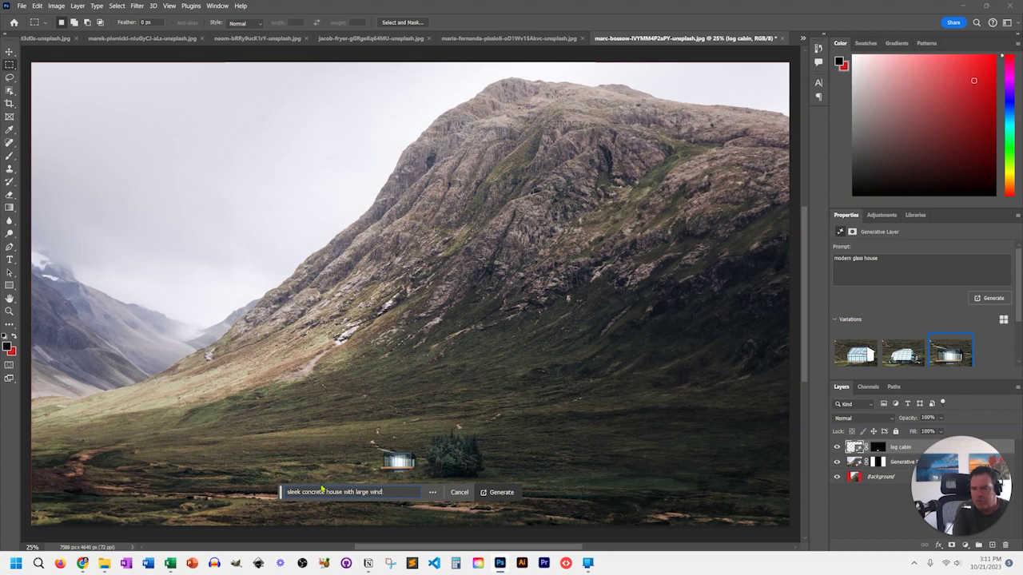
{"action": "type", "text": "ows"}
{"action": "key", "text": "Return"}
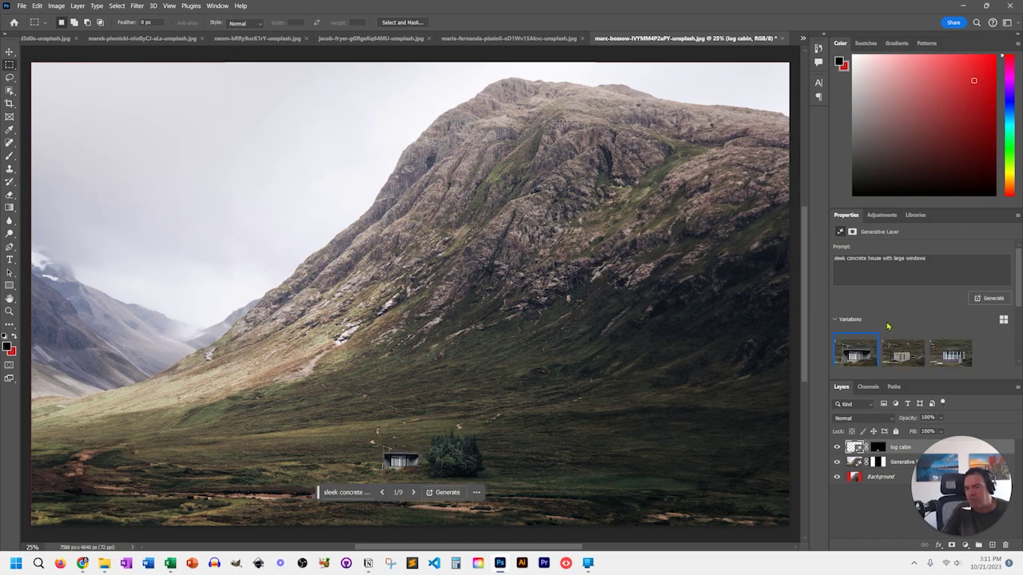
Compare the three concrete house variations and apply the third modern glass house variation instead
{"action": "left_click", "coordinate": [907, 350]}
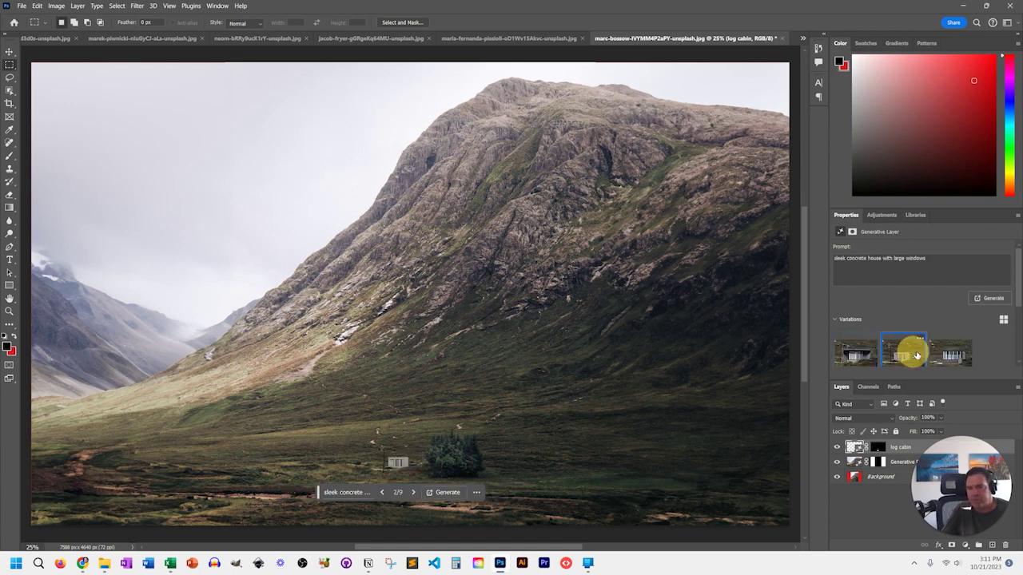
{"action": "left_click", "coordinate": [961, 357]}
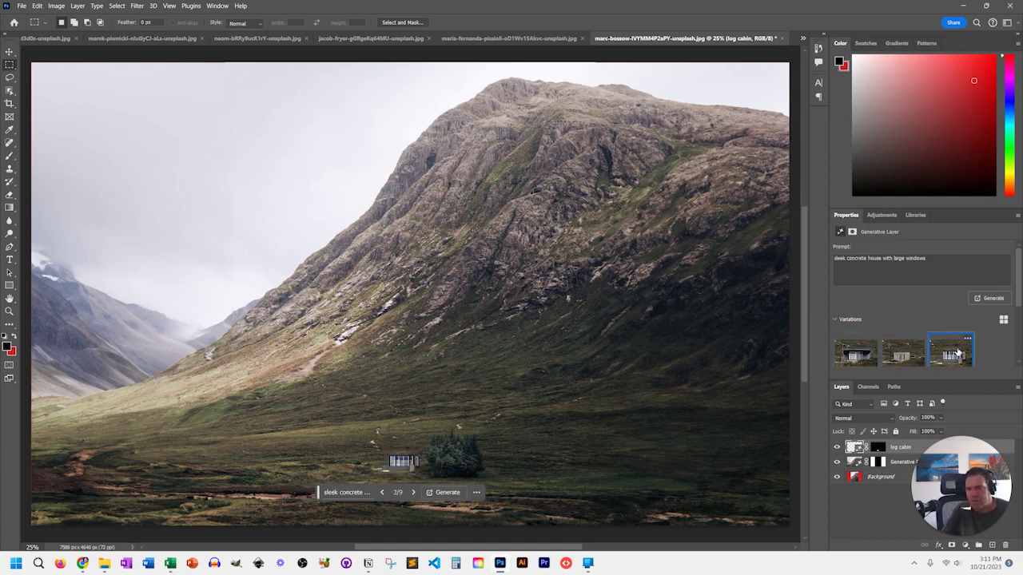
{"action": "left_click", "coordinate": [863, 357]}
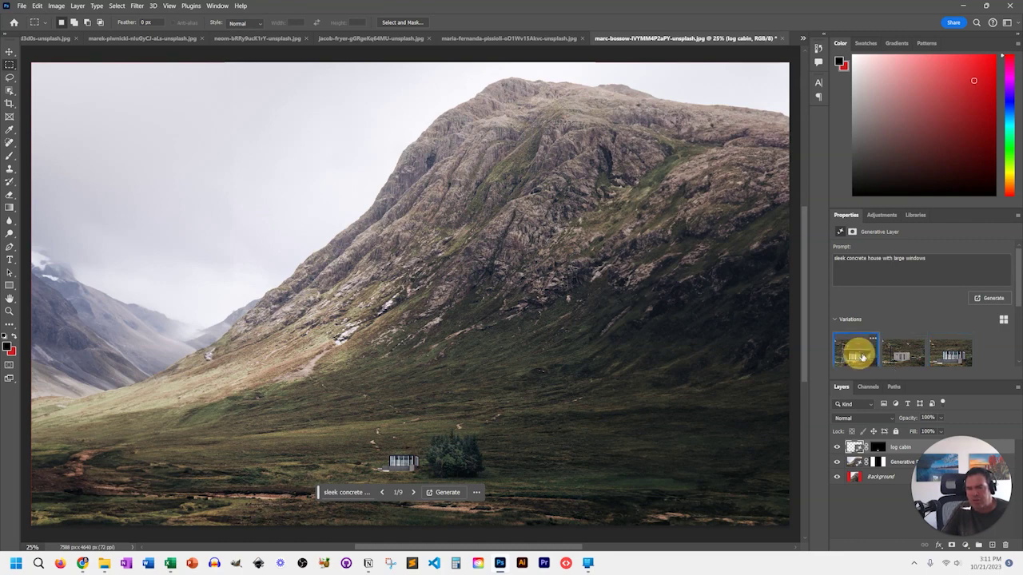
{"action": "scroll", "coordinate": [893, 328], "scroll_direction": "down", "scroll_amount": 2}
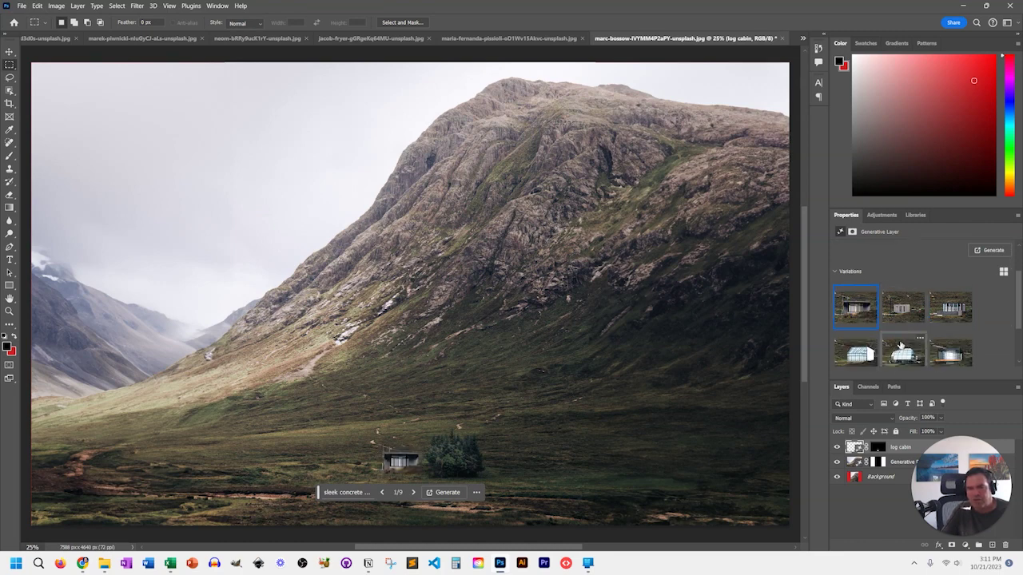
{"action": "left_click", "coordinate": [951, 341]}
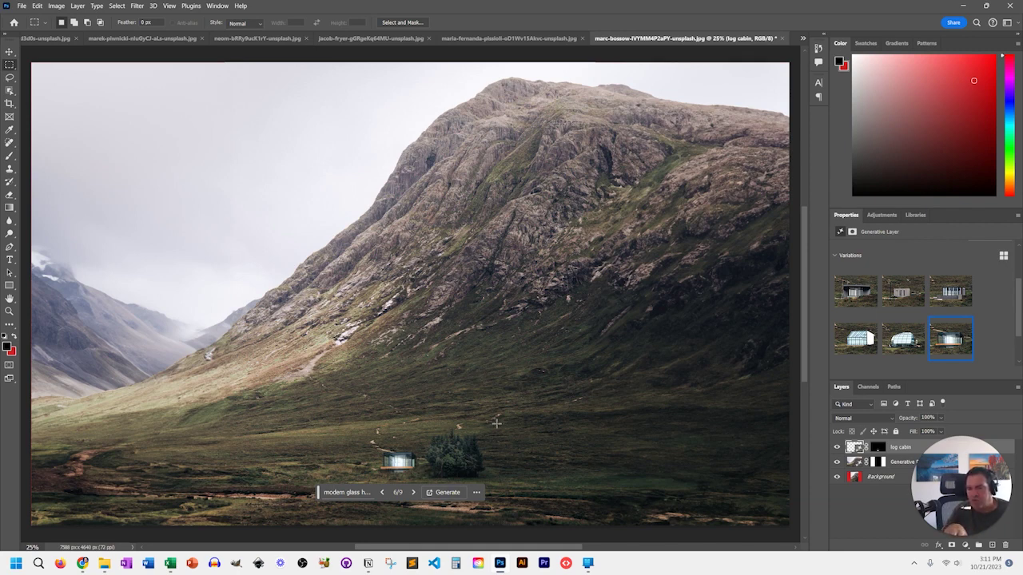
Try to delete the trees beside the house from the log cabin layer using a rectangular selection
{"action": "left_click_drag", "start_coordinate": [486, 427], "coordinate": [417, 490]}
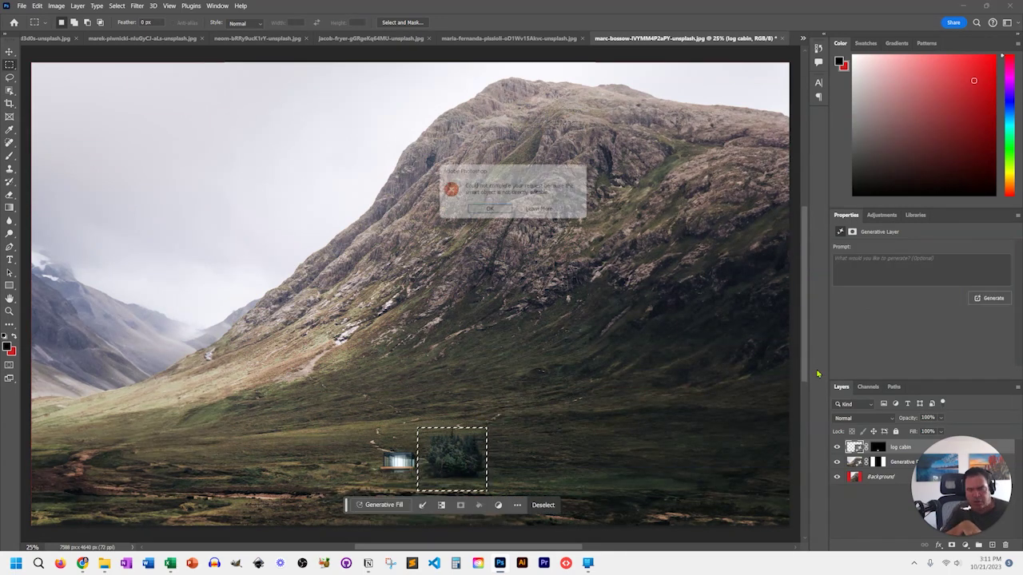
{"action": "key", "text": "Delete"}
{"action": "left_click", "coordinate": [491, 212]}
On the Background layer, draw a rectangular selection of about 700 by 600 px around the trees beside the house
{"action": "left_click", "coordinate": [489, 426]}
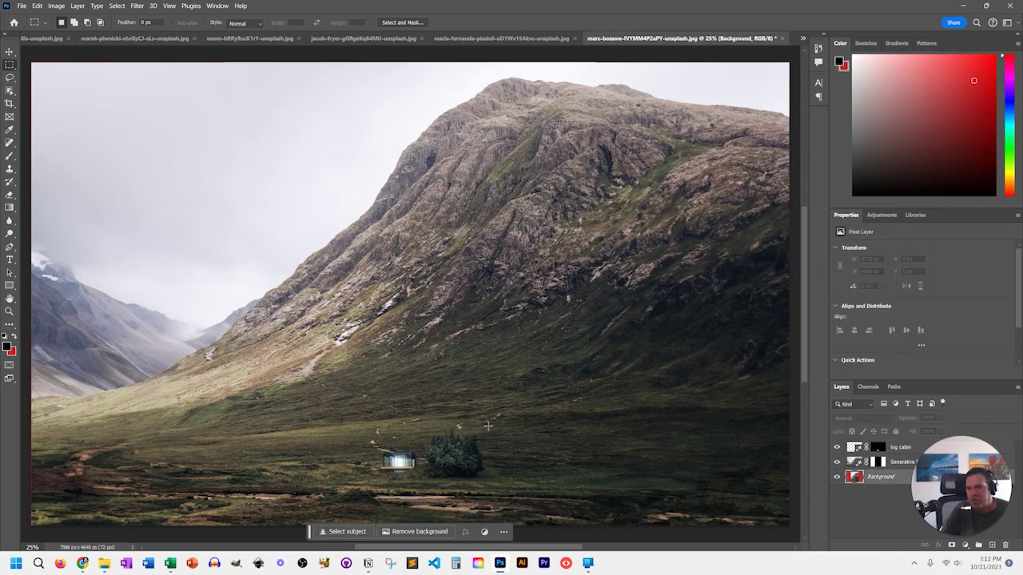
{"action": "left_click_drag", "start_coordinate": [489, 426], "coordinate": [454, 458]}
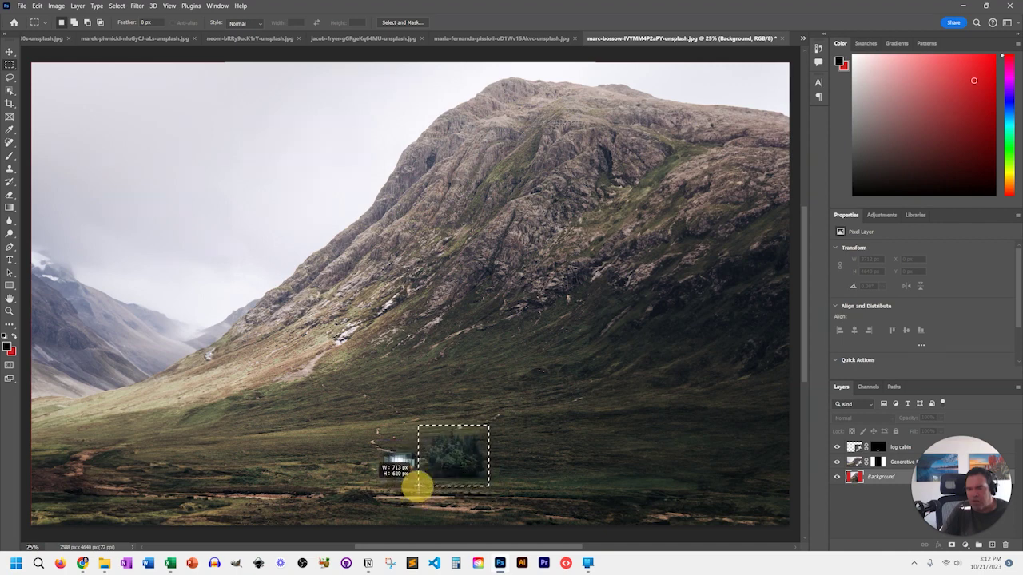
{"action": "left_click_drag", "start_coordinate": [416, 484], "coordinate": [416, 484]}
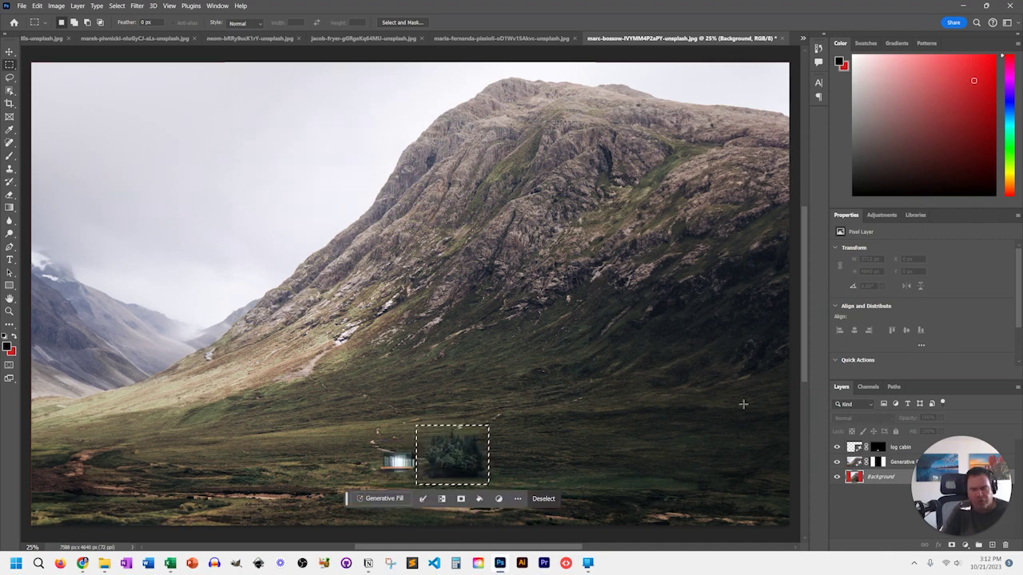
Try filling the selected trees with Content-Aware contents, and undo the fill
{"action": "key", "text": "shift+F5"}
{"action": "left_click", "coordinate": [519, 142]}
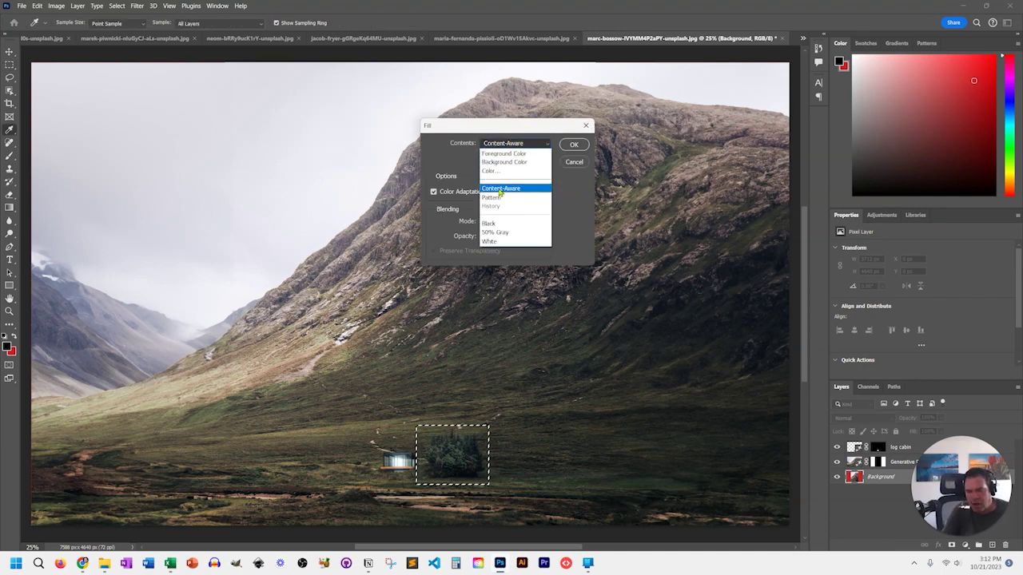
{"action": "left_click", "coordinate": [499, 190]}
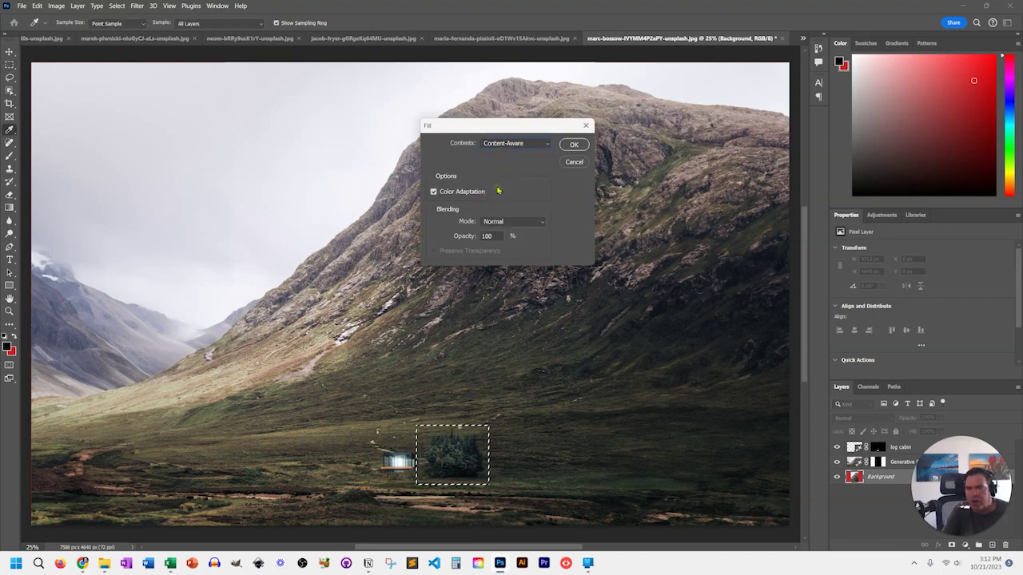
{"action": "left_click", "coordinate": [572, 145]}
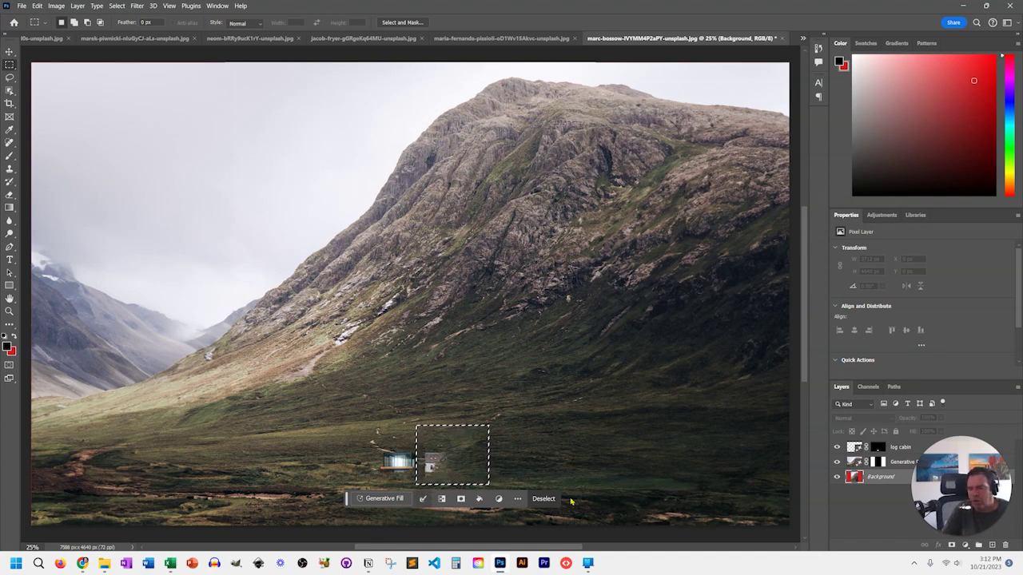
{"action": "left_click", "coordinate": [37, 6]}
{"action": "left_click", "coordinate": [39, 20]}
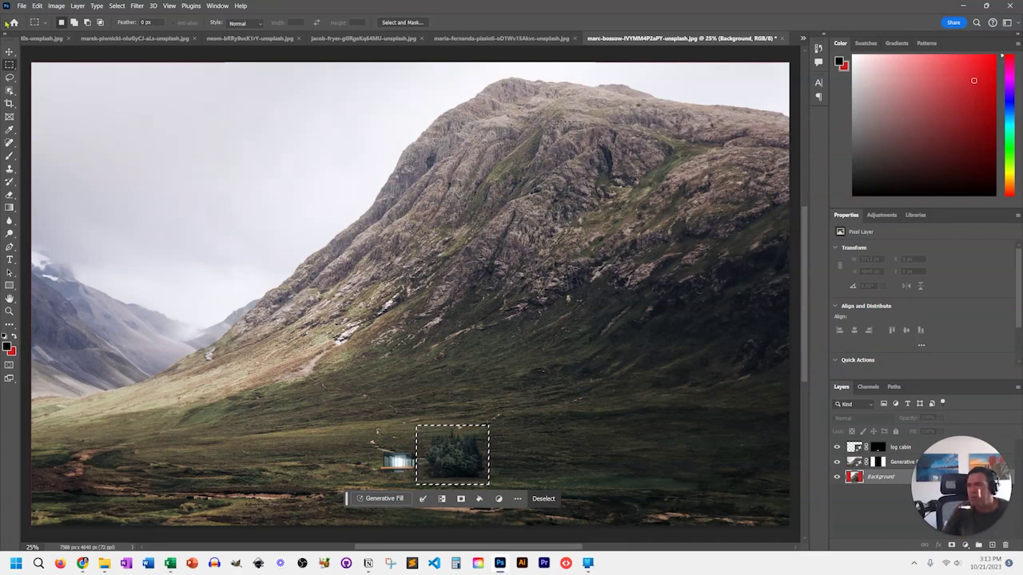
Replace the rectangular selection with a freehand lasso selection around the grassy slope above and beside the house
{"action": "left_click", "coordinate": [9, 64]}
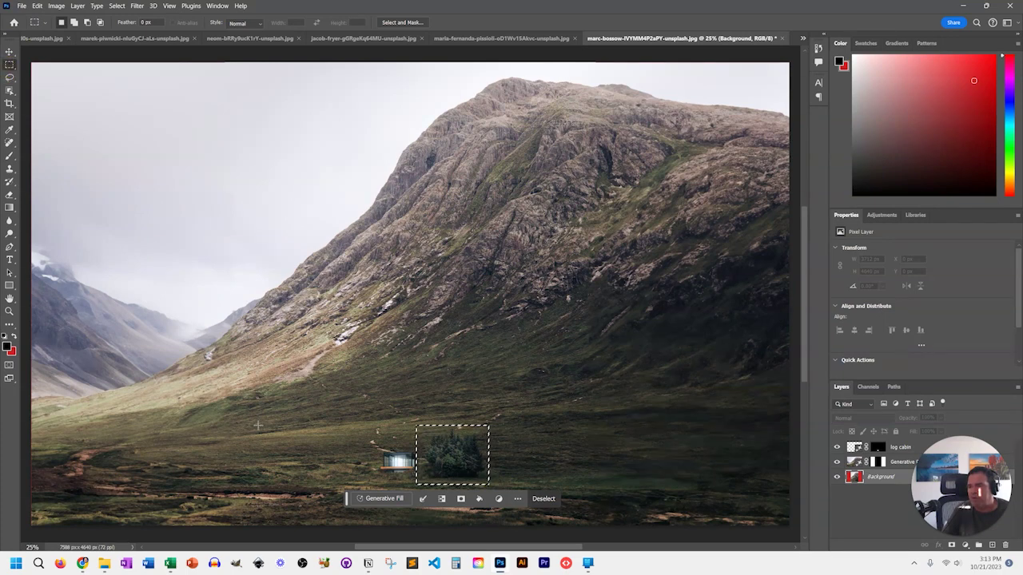
{"action": "left_click_drag", "start_coordinate": [276, 403], "coordinate": [372, 431]}
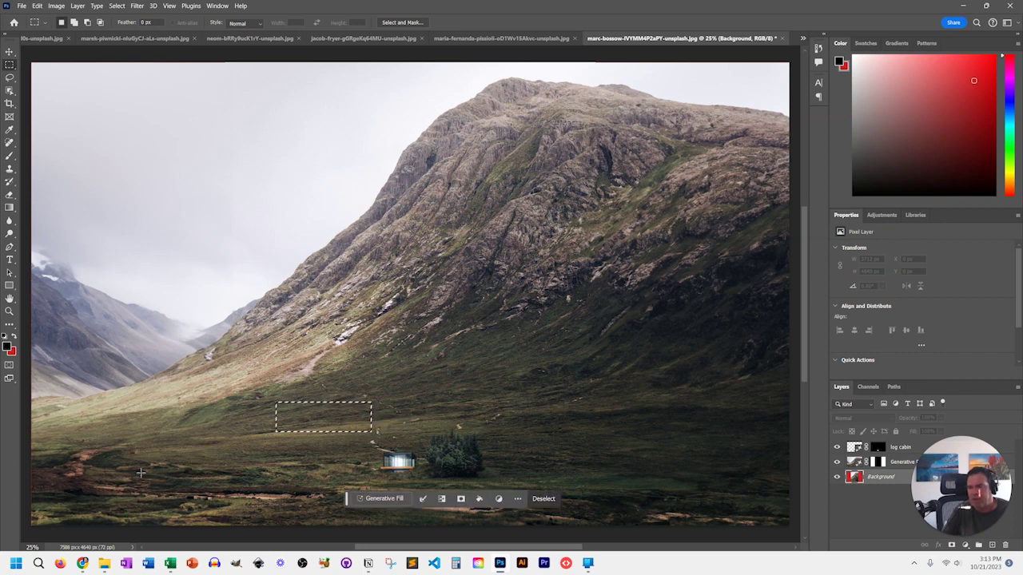
{"action": "left_click", "coordinate": [9, 77]}
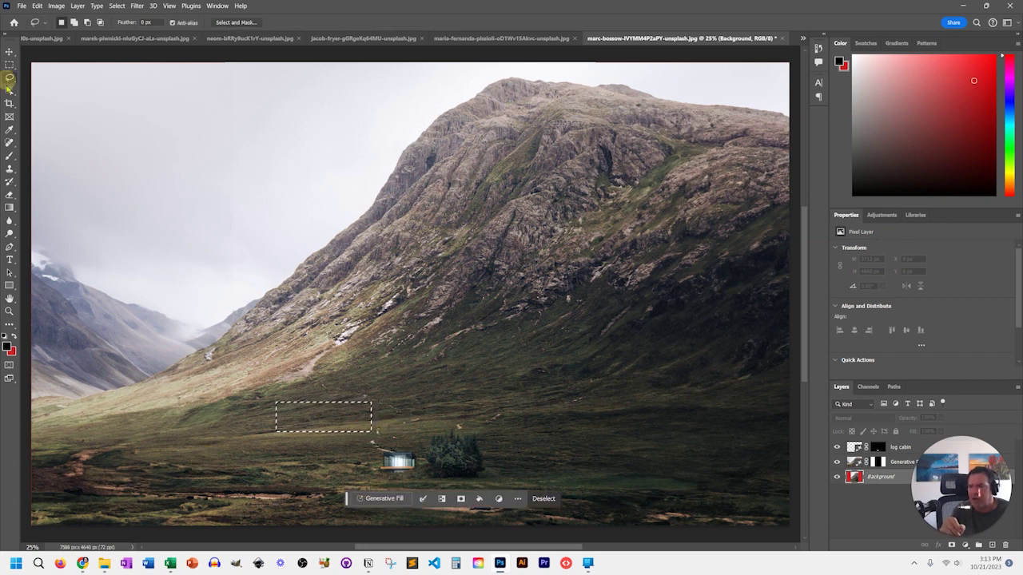
{"action": "left_click_drag", "start_coordinate": [226, 435], "coordinate": [325, 435]}
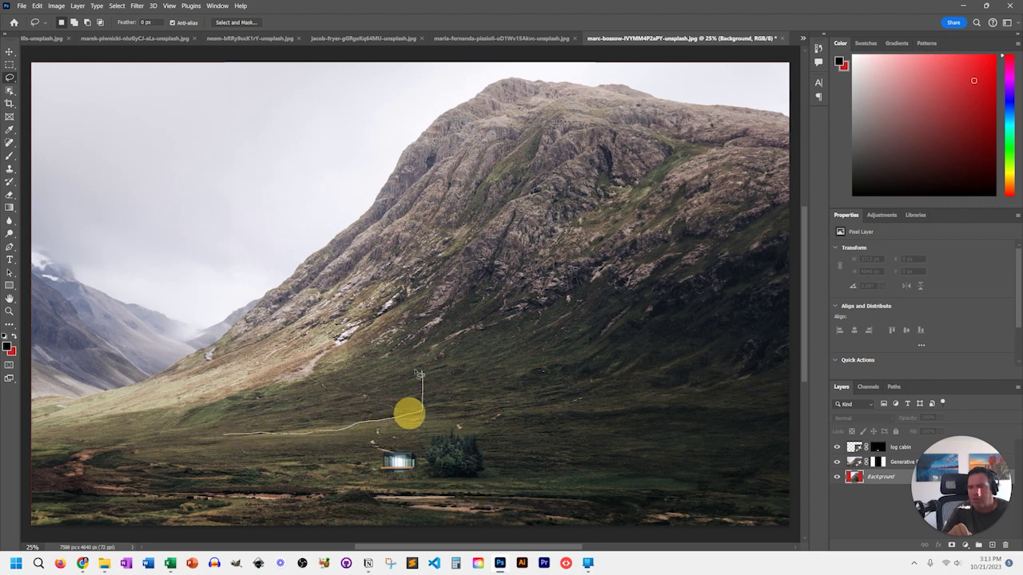
{"action": "left_click_drag", "start_coordinate": [419, 373], "coordinate": [370, 375]}
{"action": "left_click_drag", "start_coordinate": [311, 389], "coordinate": [240, 405]}
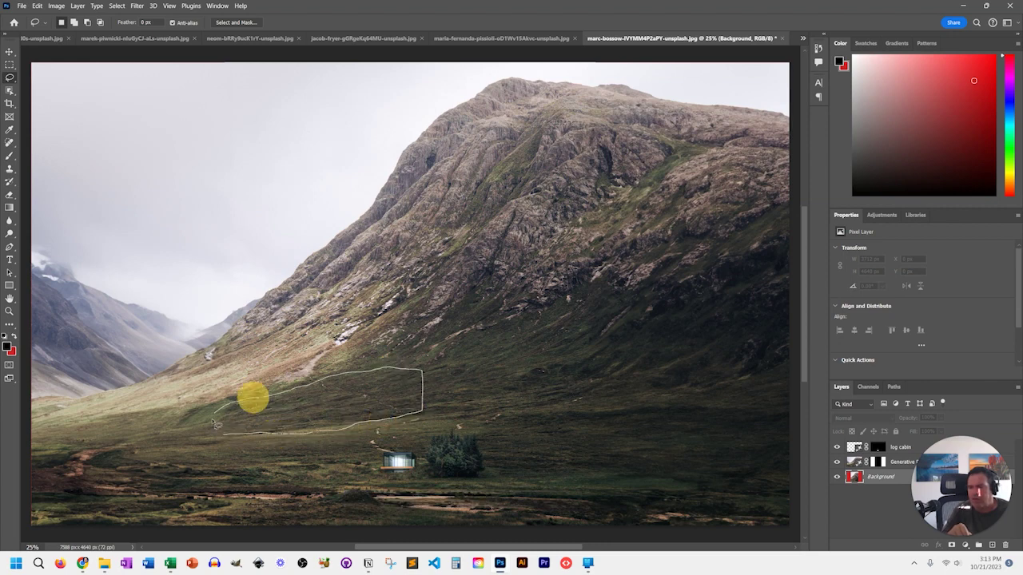
{"action": "left_click_drag", "start_coordinate": [227, 439], "coordinate": [233, 435]}
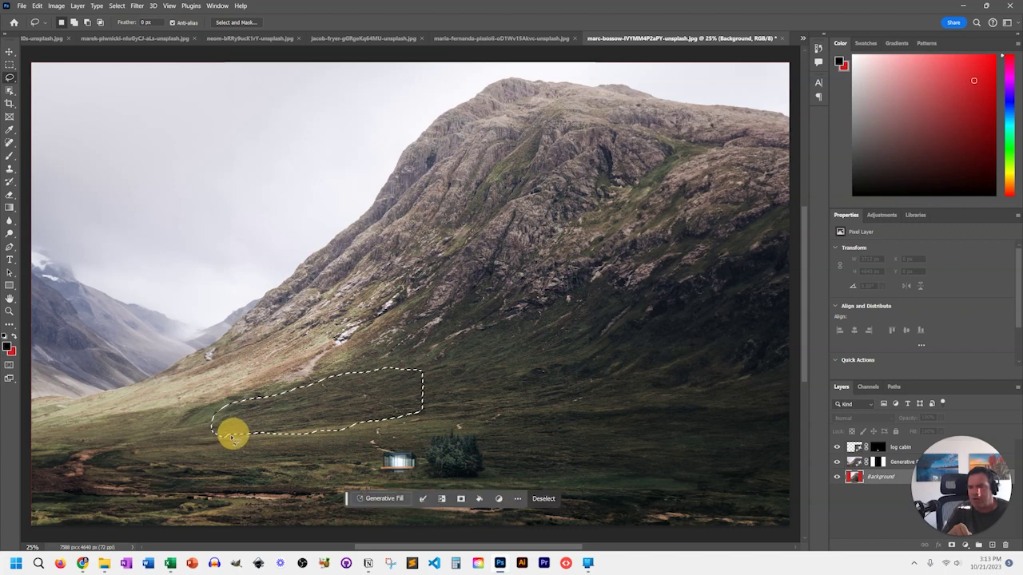
Run Generative Fill on the selected slope with the prompt "add sheep grazing"
{"action": "left_click", "coordinate": [374, 499]}
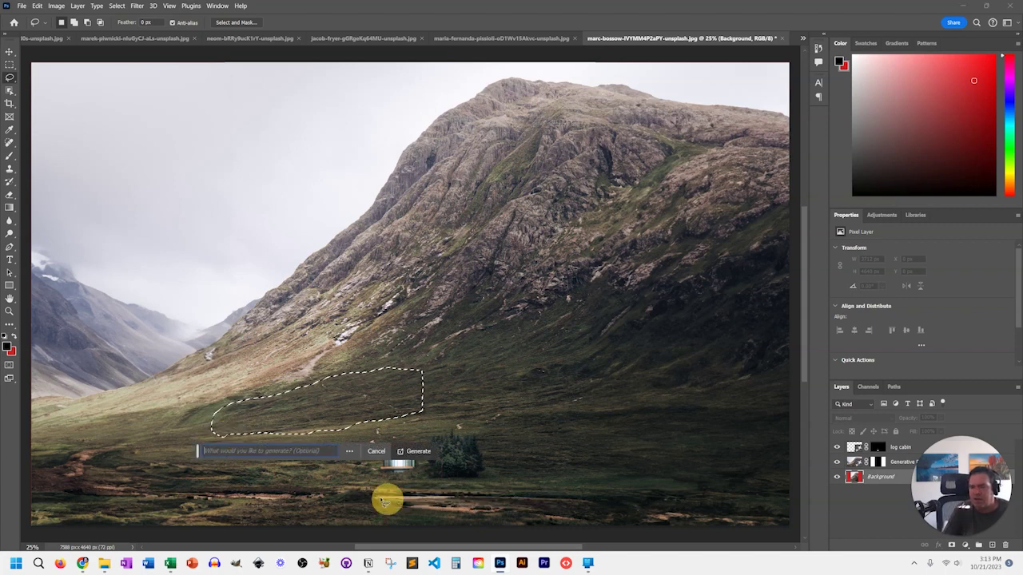
{"action": "type", "text": "add sheep "}
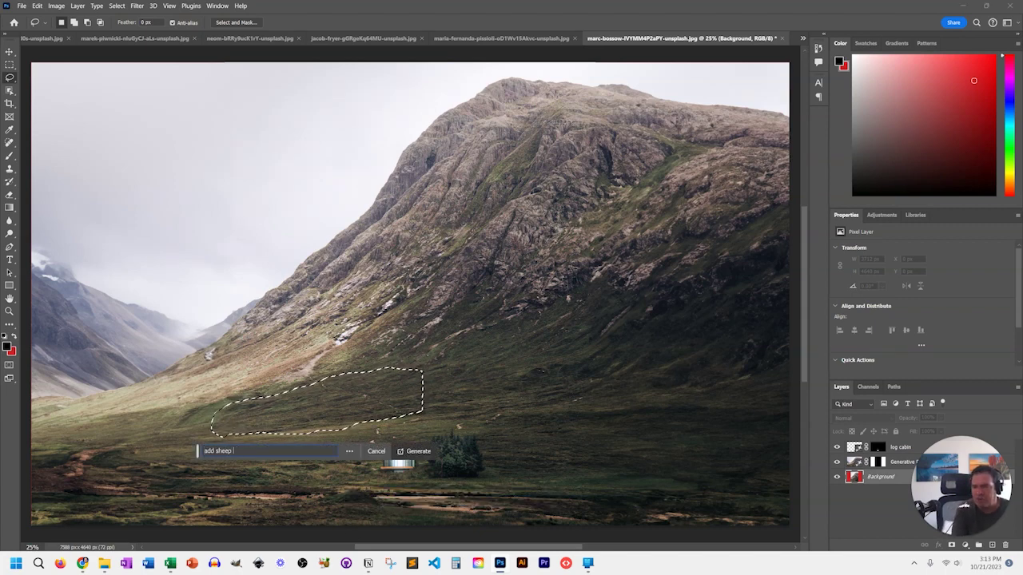
{"action": "type", "text": "grazing"}
{"action": "key", "text": "Return"}
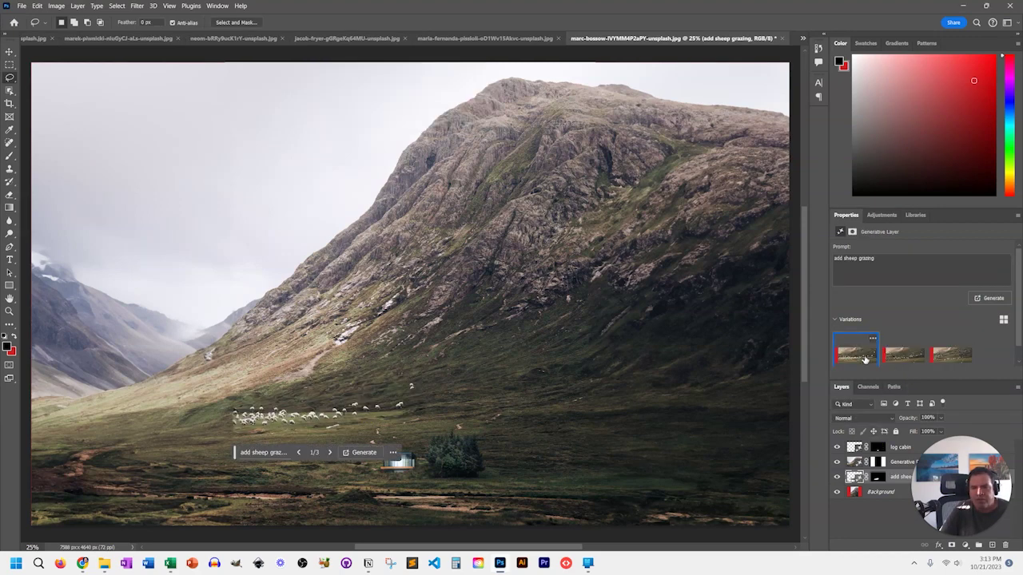
Compare the three grazing sheep variations and apply the third one
{"action": "left_click", "coordinate": [851, 359]}
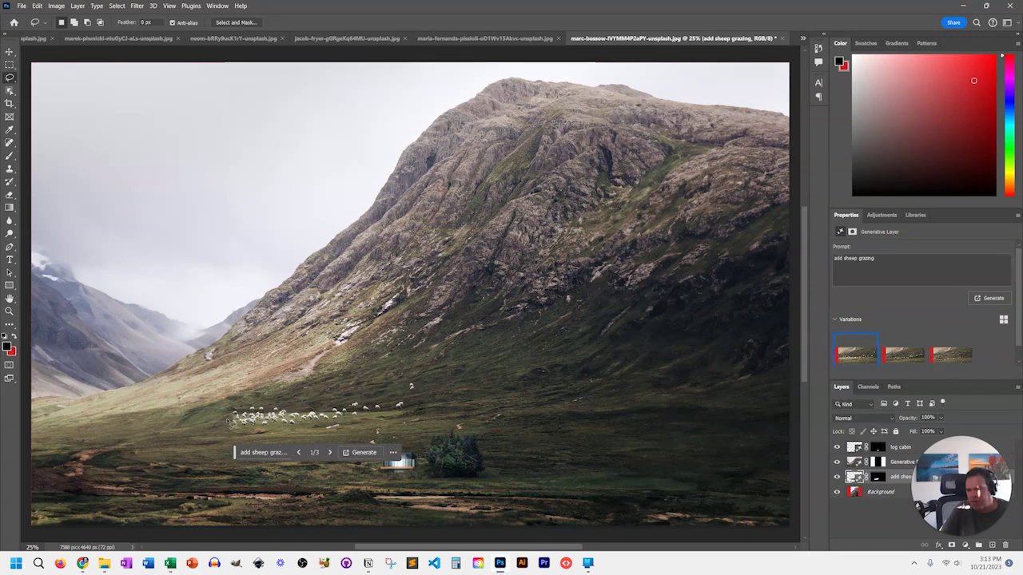
{"action": "left_click", "coordinate": [903, 359]}
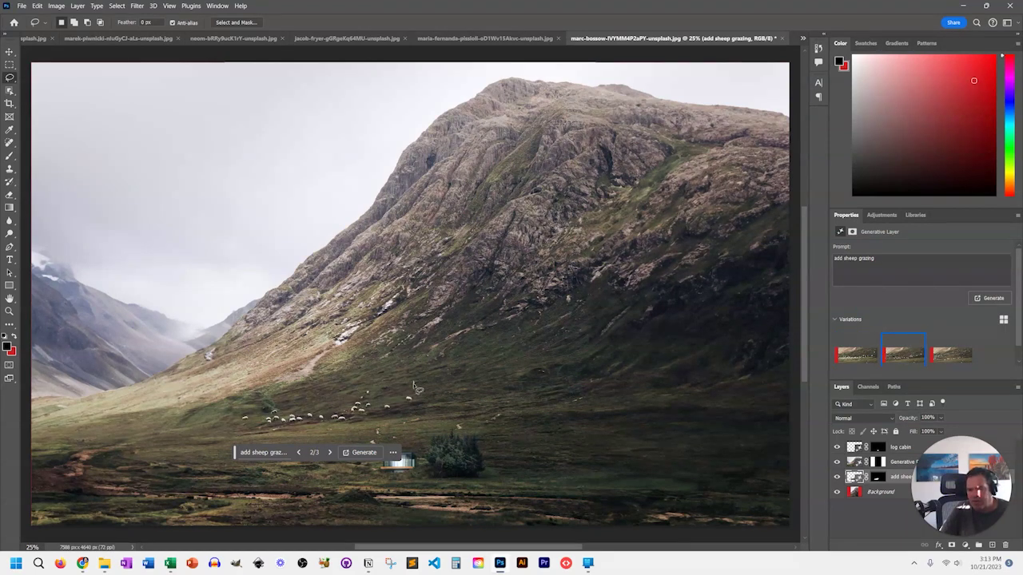
{"action": "left_click", "coordinate": [952, 360]}
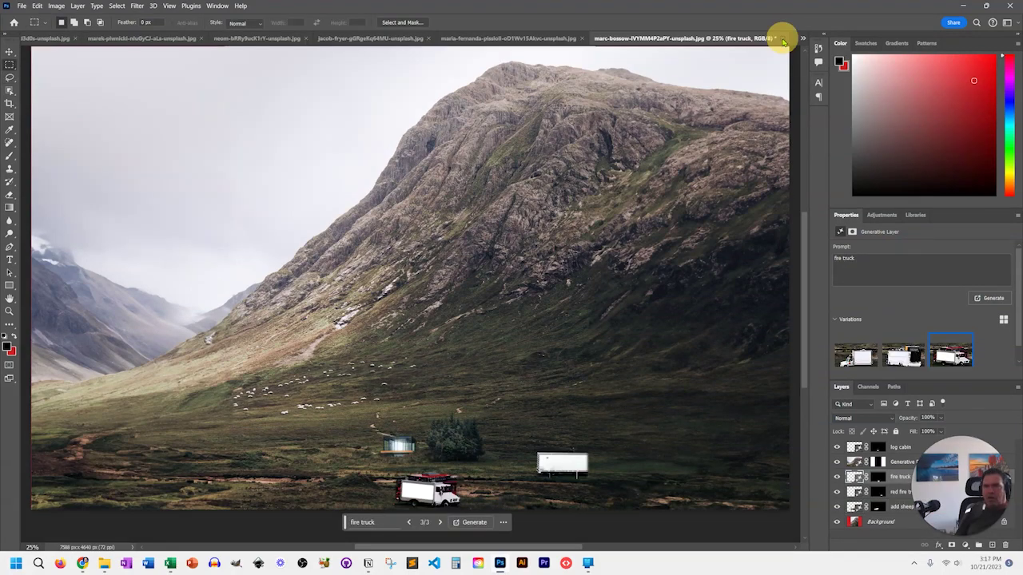
Close the mountain photo without saving its changes
{"action": "left_click", "coordinate": [781, 37]}
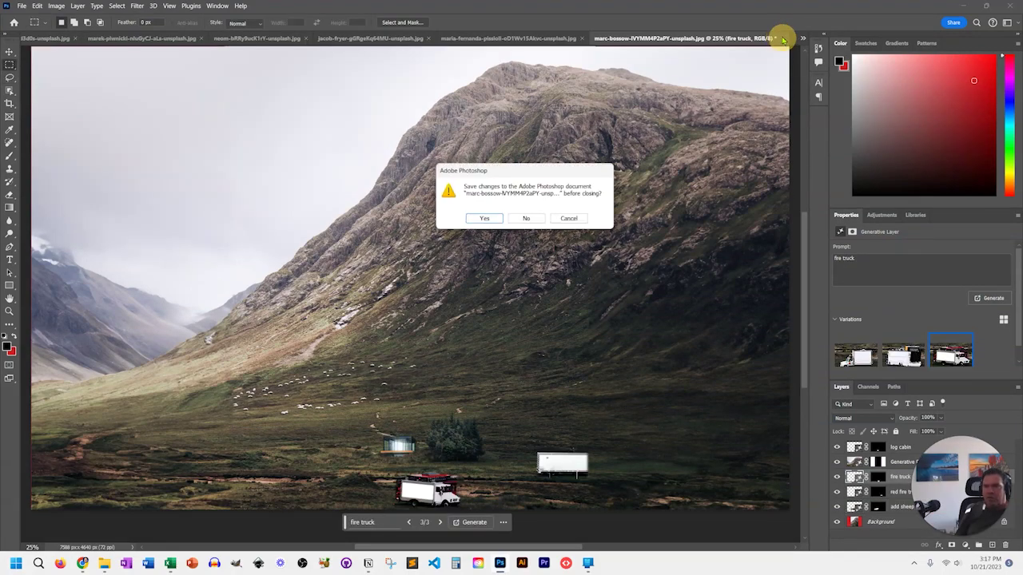
{"action": "left_click", "coordinate": [526, 219]}
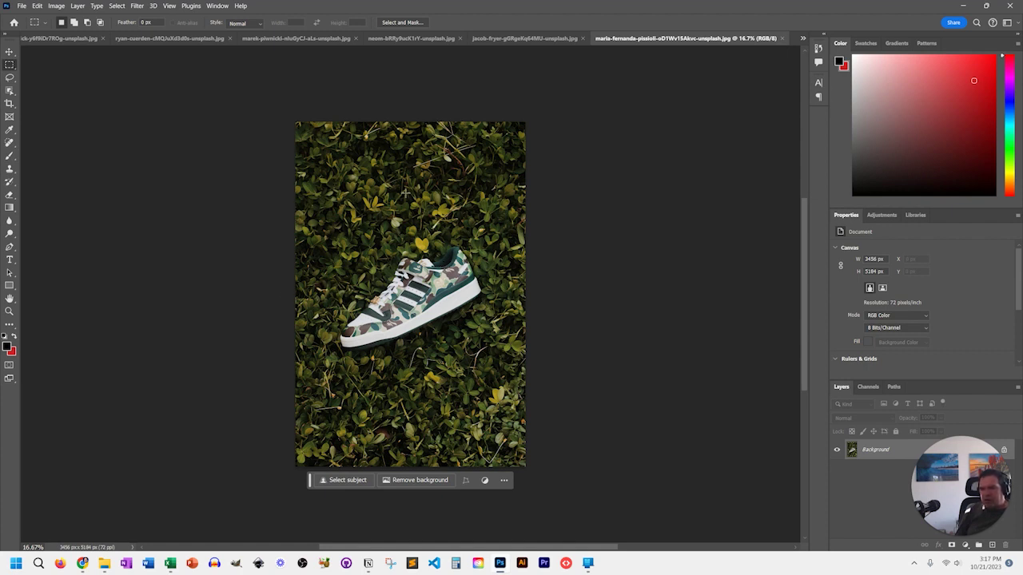
Select the camouflage sneaker lying on the leaves with the Object Selection Tool
{"action": "left_click", "coordinate": [10, 92]}
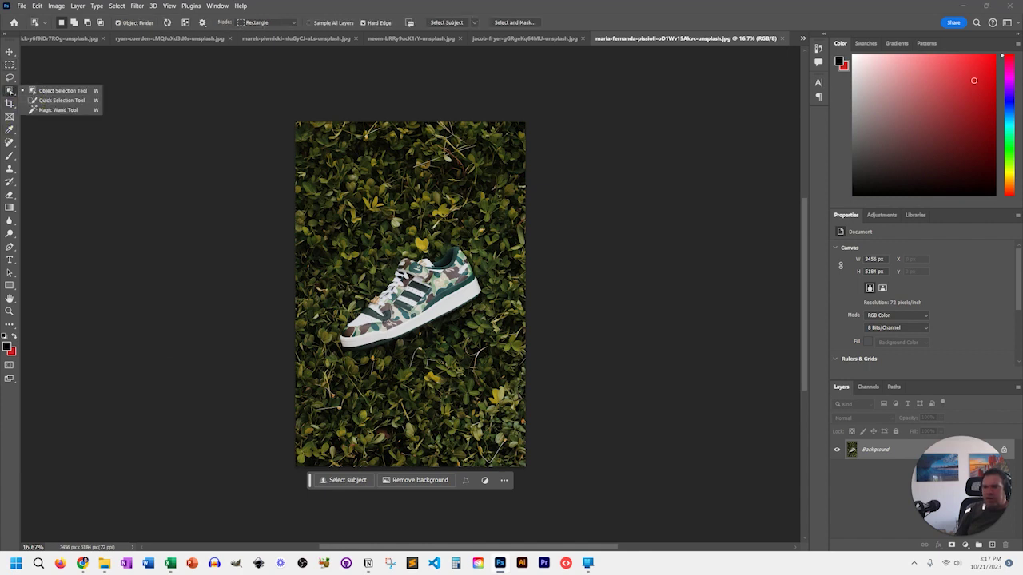
{"action": "left_click", "coordinate": [9, 90]}
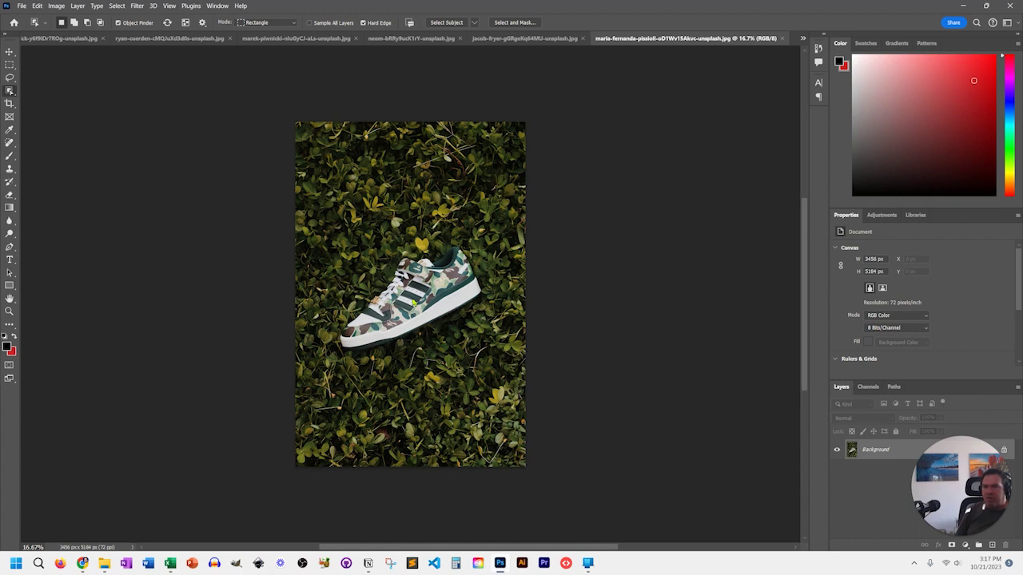
{"action": "left_click", "coordinate": [413, 301]}
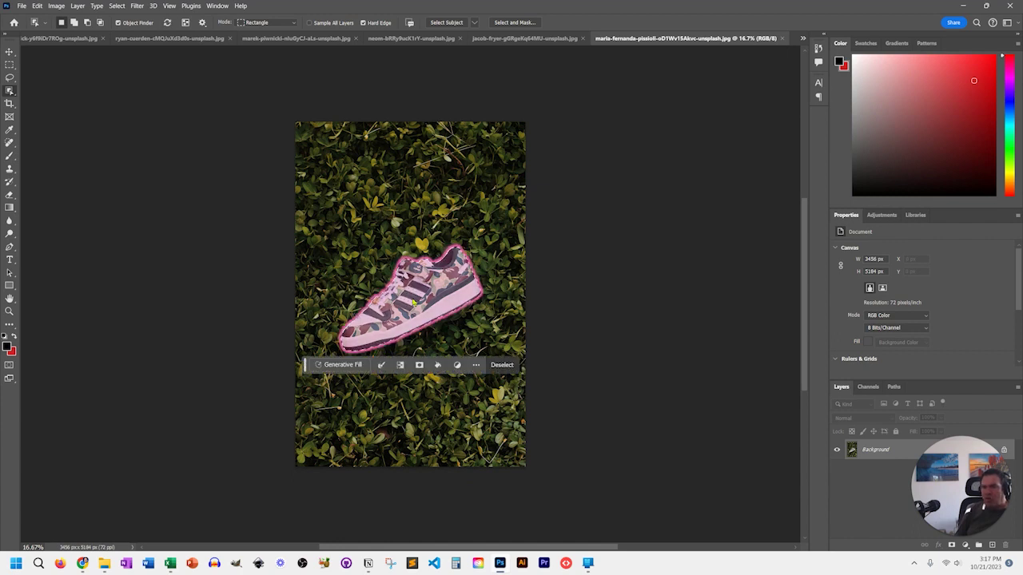
Remove the selected sneaker with a Content-Aware fill and clear the selection
{"action": "key", "text": "shift+BackSpace"}
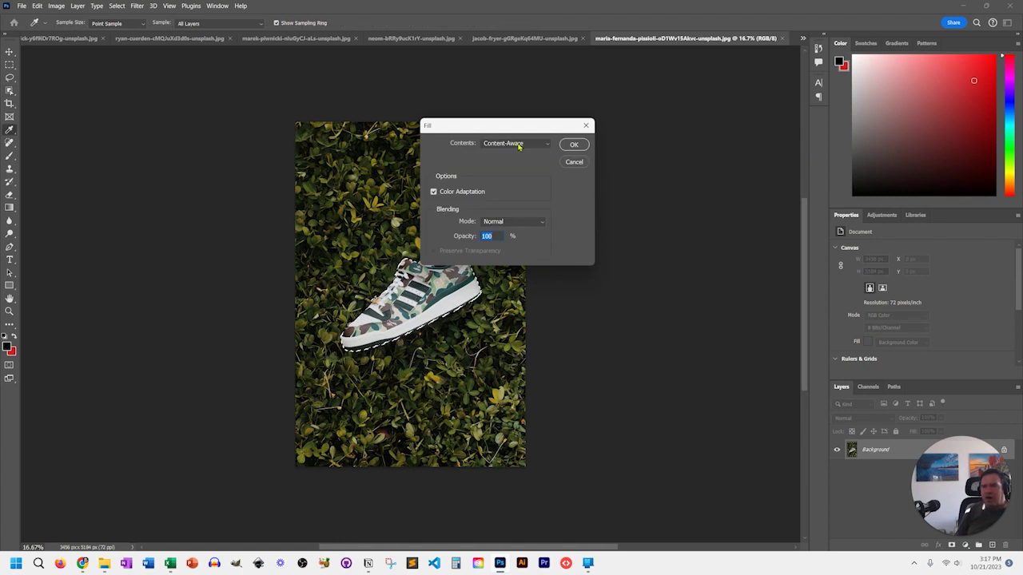
{"action": "left_click", "coordinate": [573, 144]}
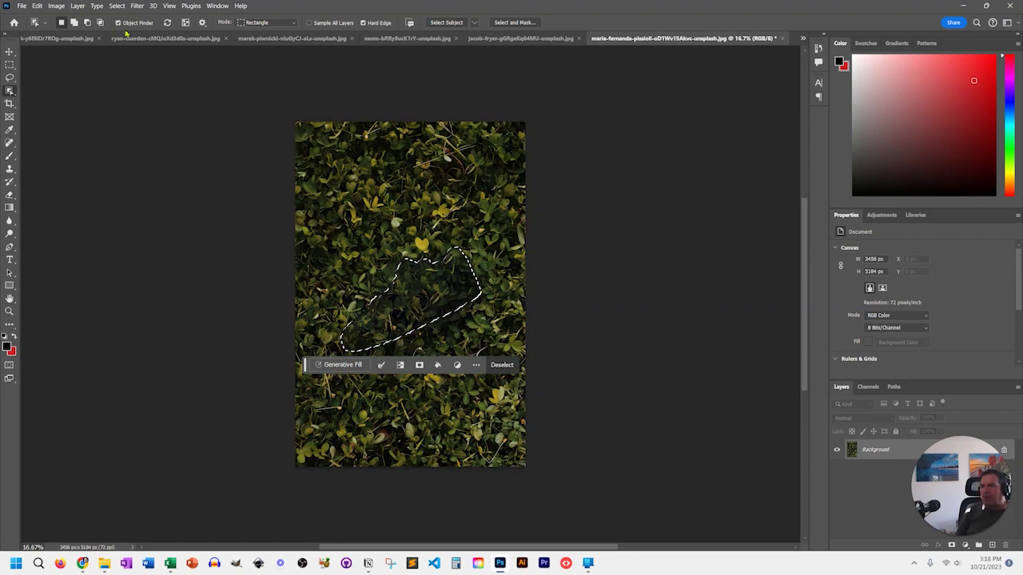
{"action": "left_click", "coordinate": [117, 5]}
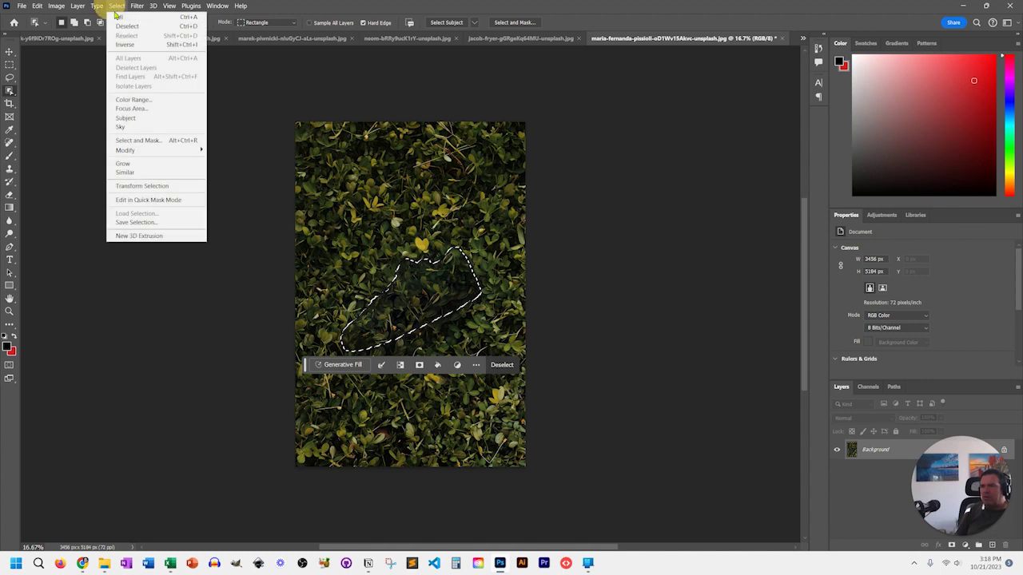
{"action": "left_click", "coordinate": [127, 26]}
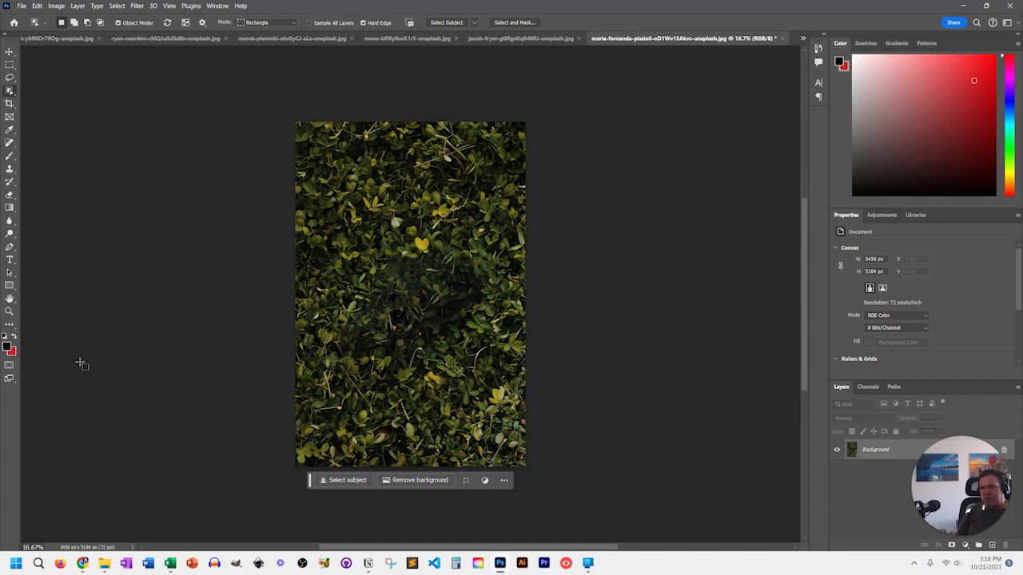
Draw a small rectangular selection on the leaves in the photo's upper-left area and generate a "tennis ball" in it with Generative Fill
{"action": "left_click", "coordinate": [10, 64]}
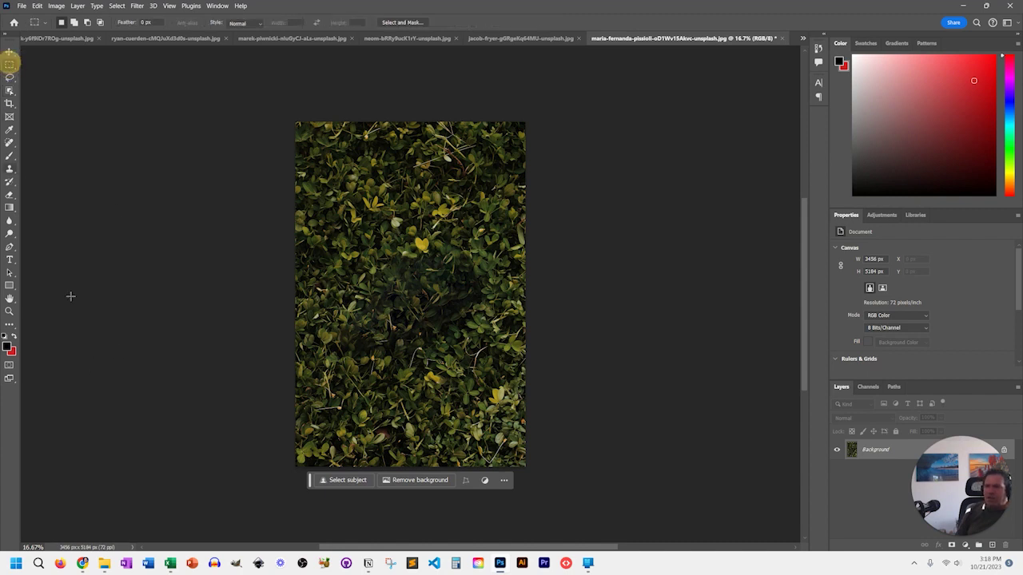
{"action": "left_click_drag", "start_coordinate": [330, 164], "coordinate": [366, 205]}
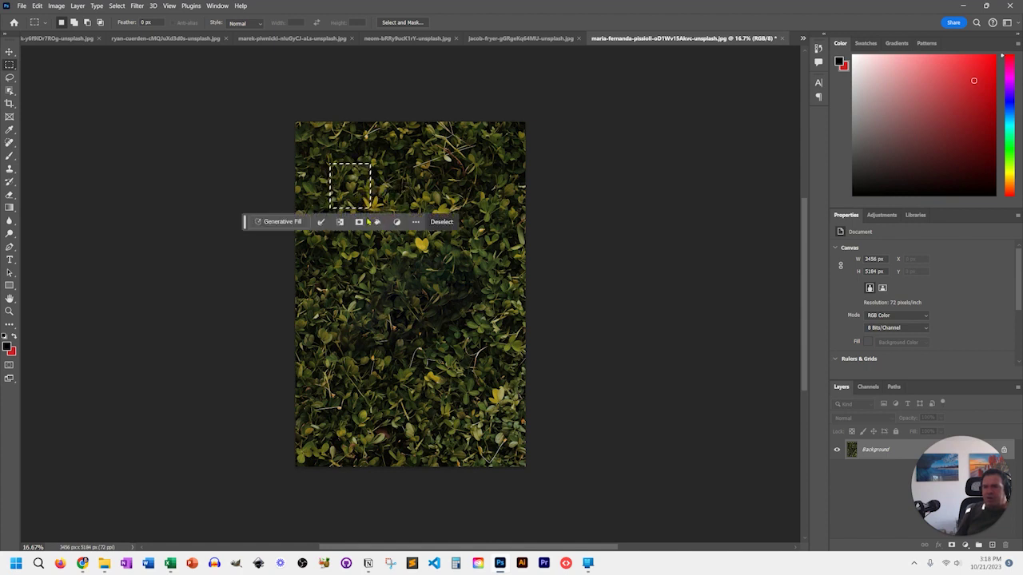
{"action": "left_click", "coordinate": [275, 226]}
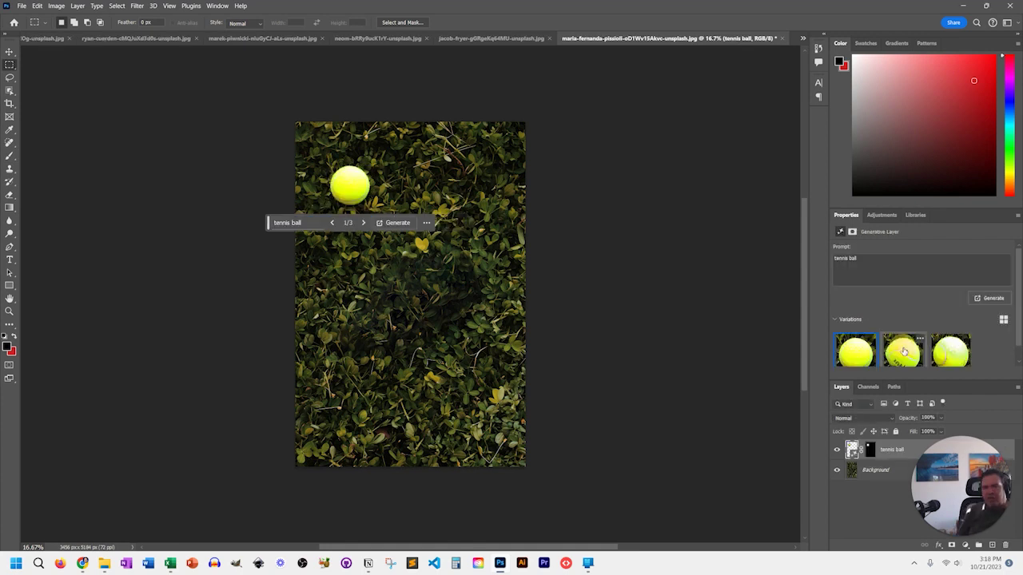
Compare the three tennis ball variations and keep the first, plain yellow one
{"action": "left_click", "coordinate": [904, 351]}
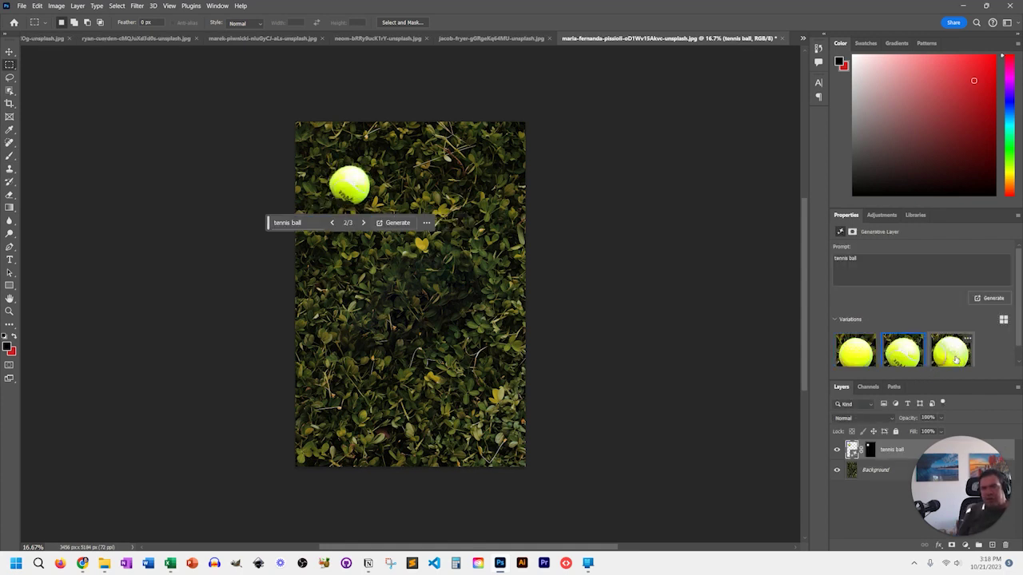
{"action": "left_click", "coordinate": [955, 359]}
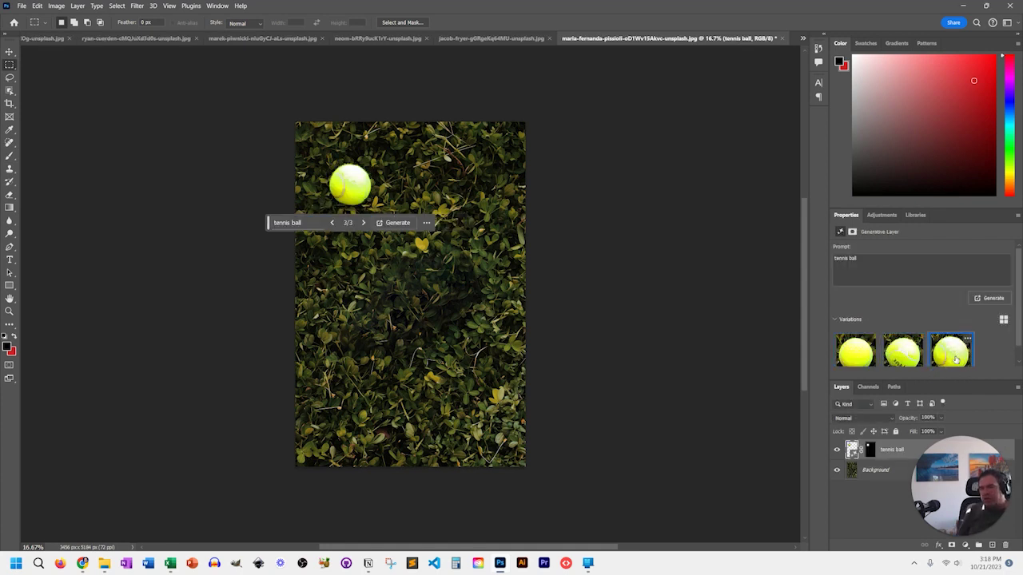
{"action": "left_click", "coordinate": [903, 359]}
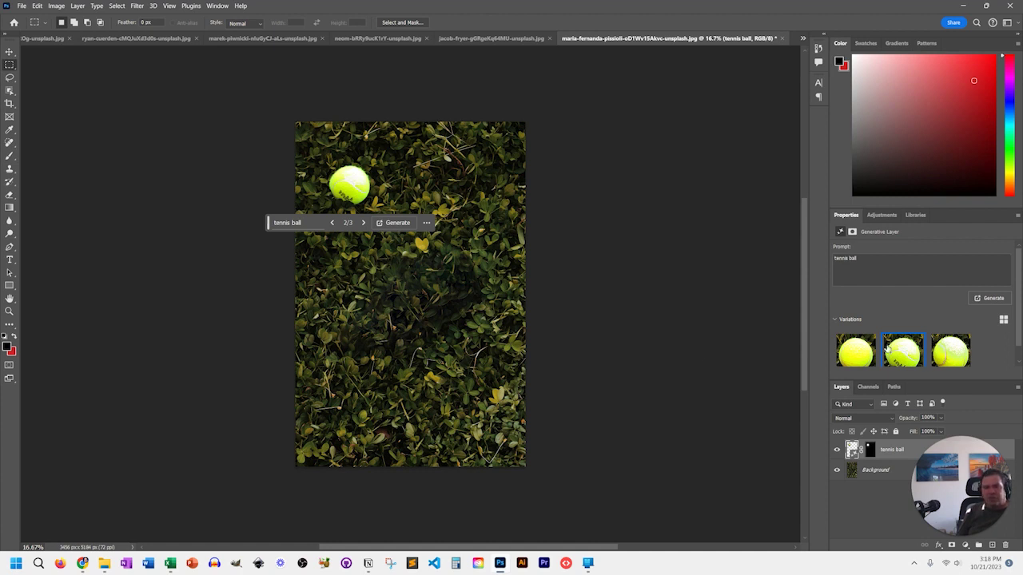
{"action": "left_click", "coordinate": [950, 356]}
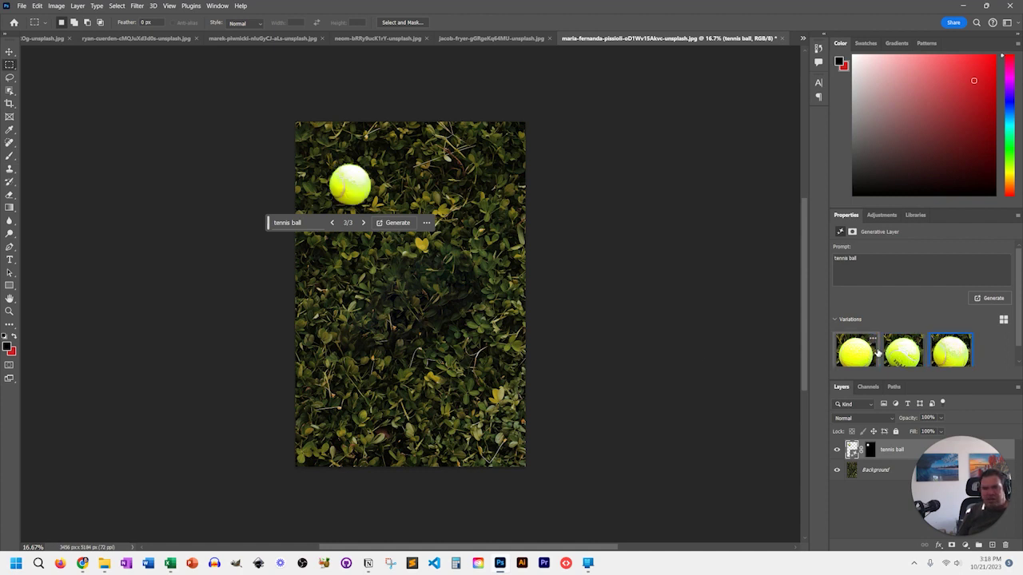
{"action": "left_click", "coordinate": [902, 352]}
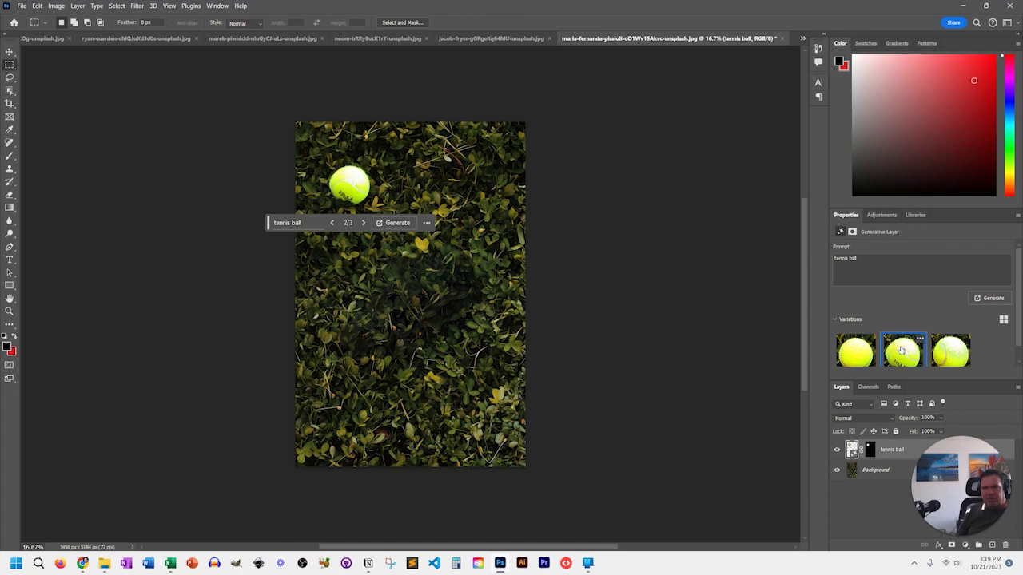
{"action": "left_click", "coordinate": [857, 352]}
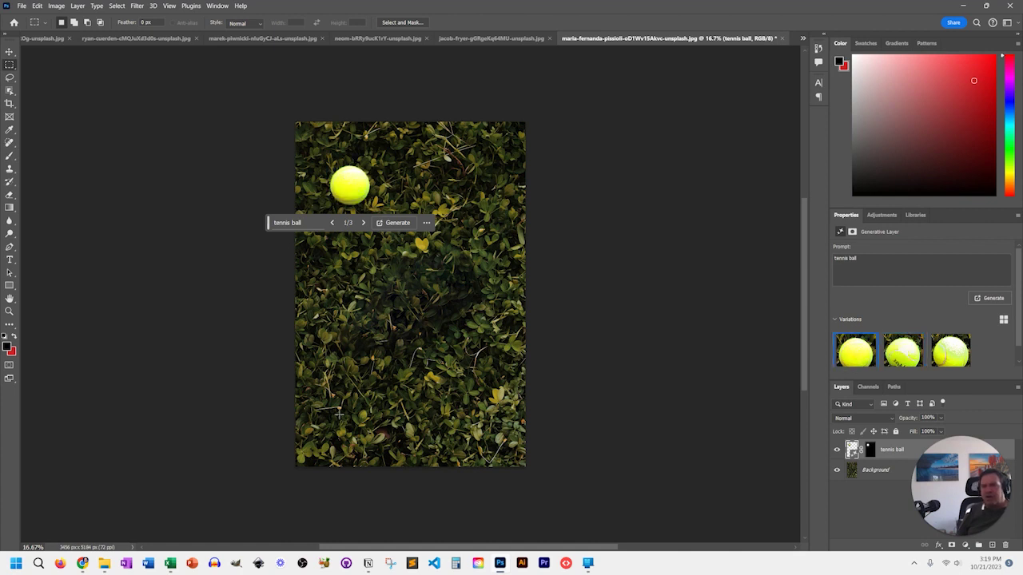
Draw a rectangular selection of about 2800 by 1700 px over the middle of the leaves and generate a "football" in it
{"action": "left_click", "coordinate": [34, 23]}
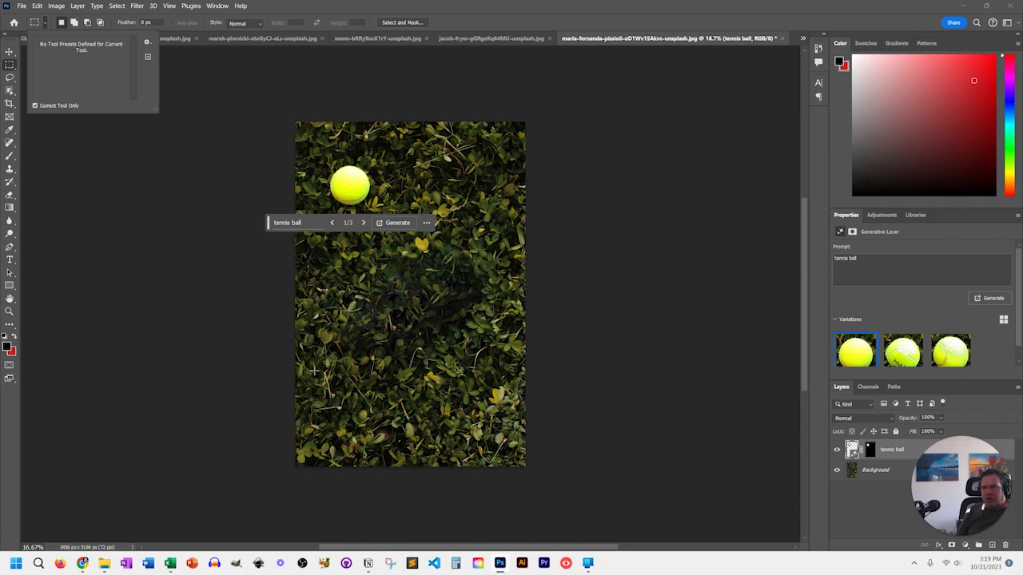
{"action": "left_click_drag", "start_coordinate": [314, 369], "coordinate": [506, 256]}
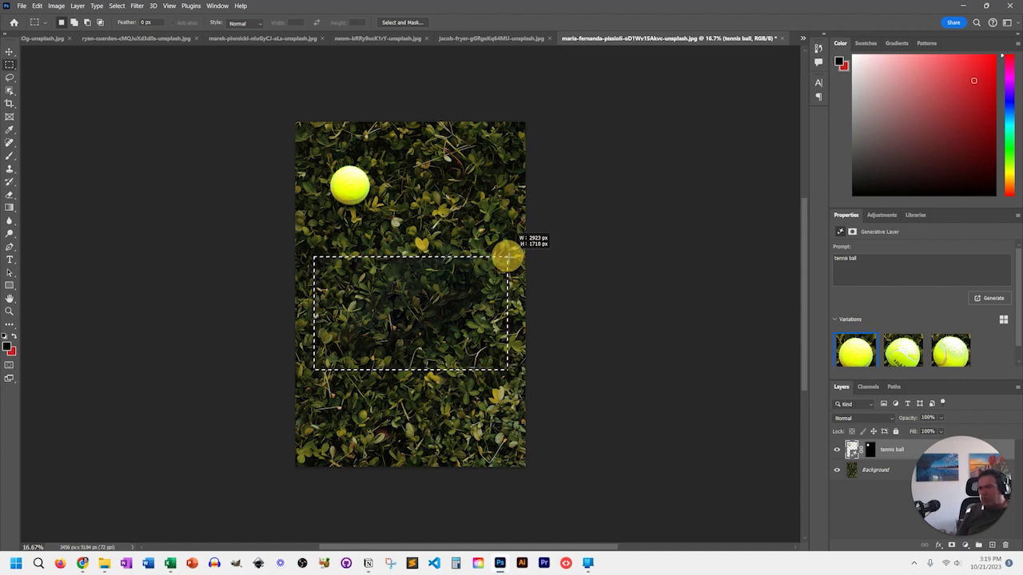
{"action": "left_click_drag", "start_coordinate": [506, 257], "coordinate": [500, 257]}
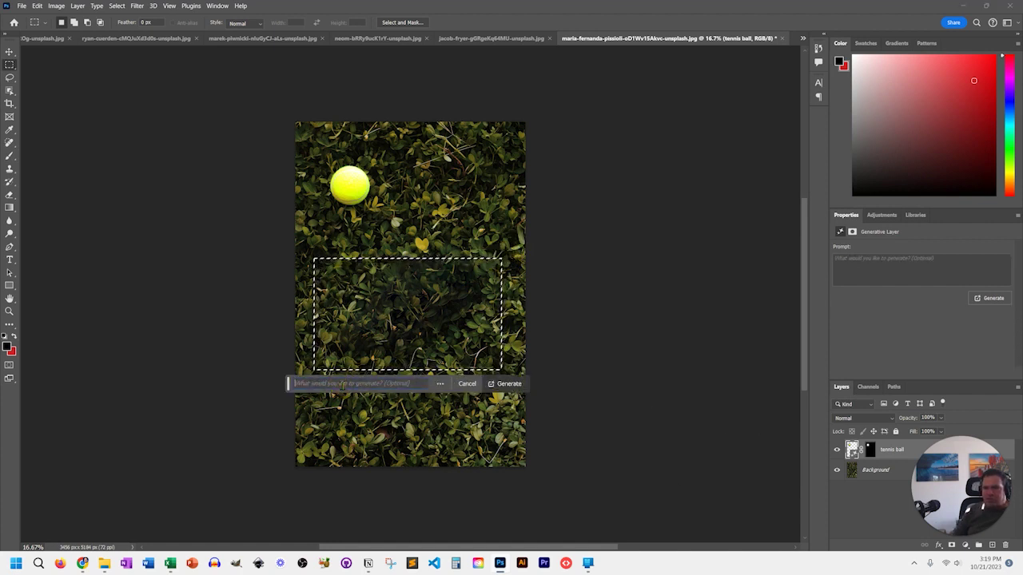
{"action": "type", "text": "football"}
{"action": "key", "text": "Return"}
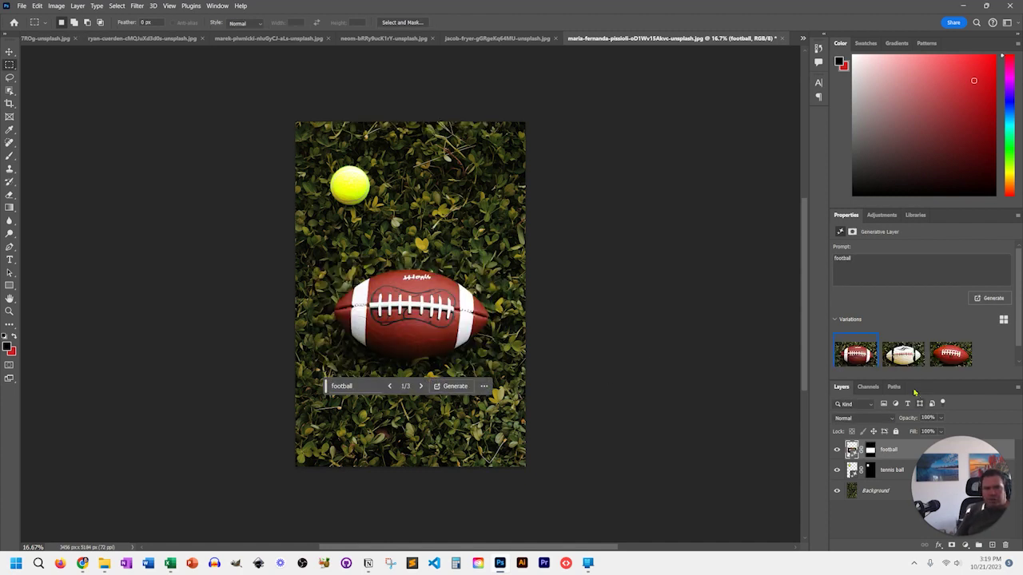
Compare the three football variations, keep the first one with white stripes, and close the photo
{"action": "left_click", "coordinate": [919, 356]}
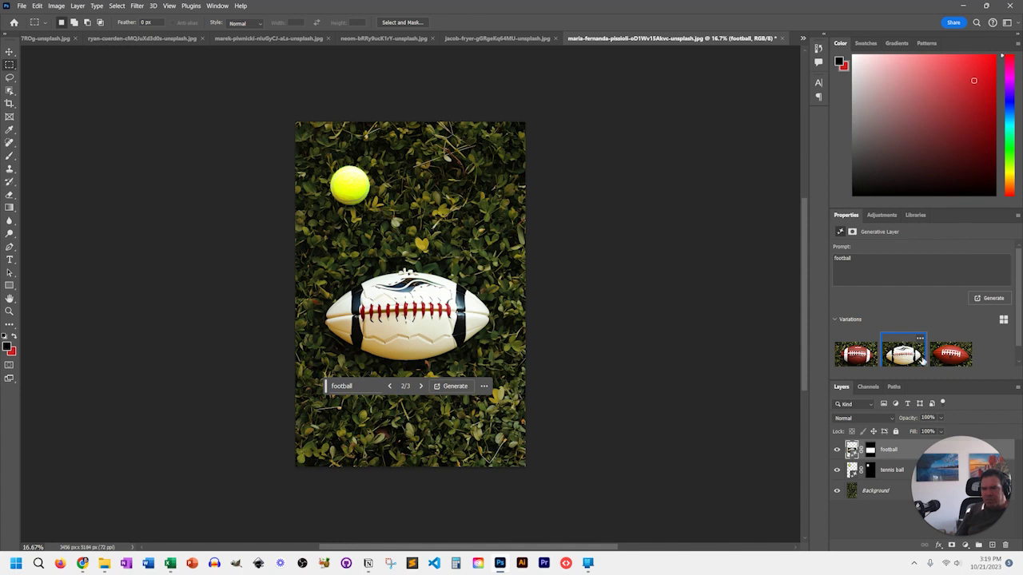
{"action": "left_click", "coordinate": [955, 358]}
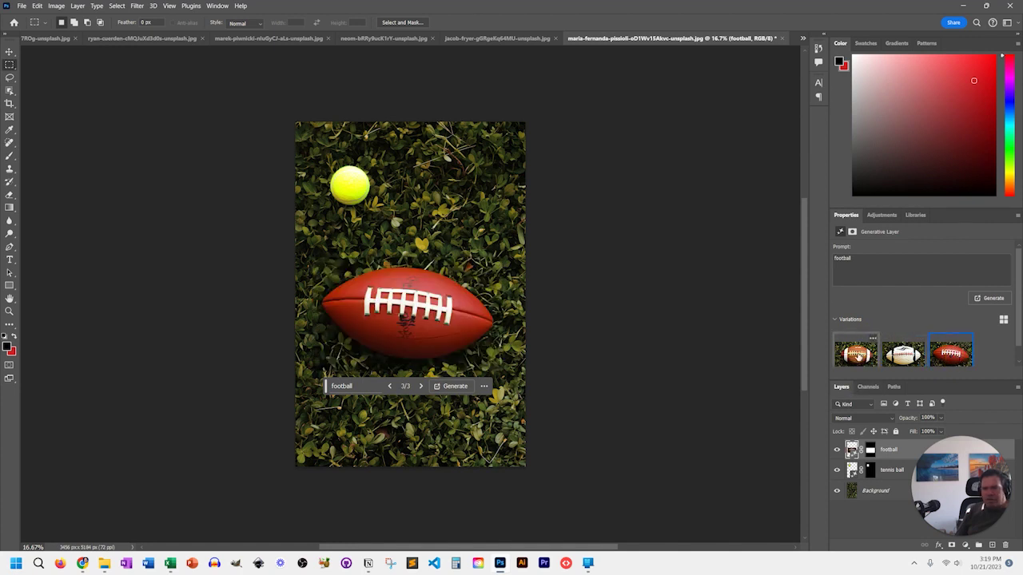
{"action": "left_click", "coordinate": [856, 356]}
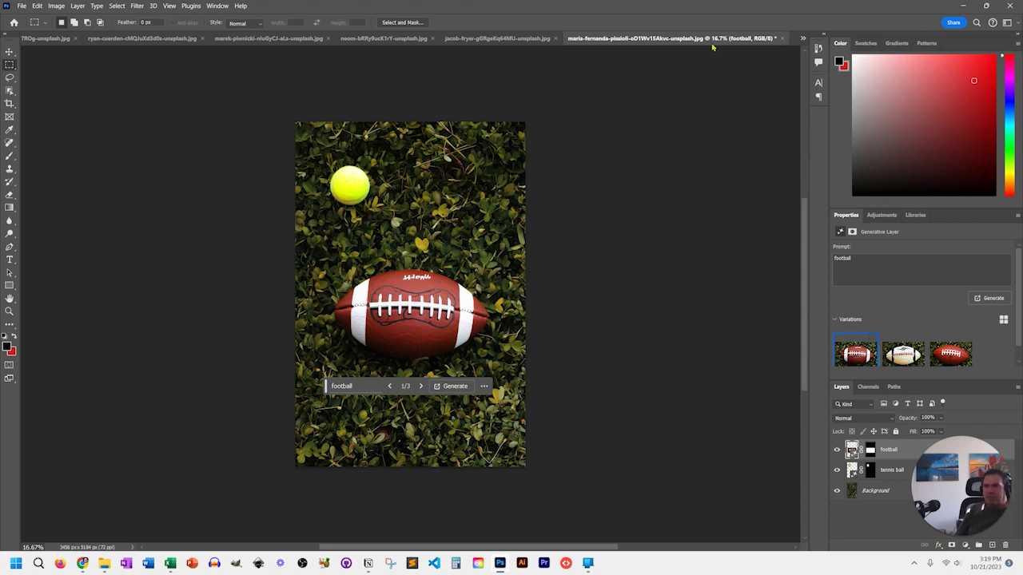
{"action": "left_click", "coordinate": [776, 38]}
{"action": "left_click", "coordinate": [527, 211]}
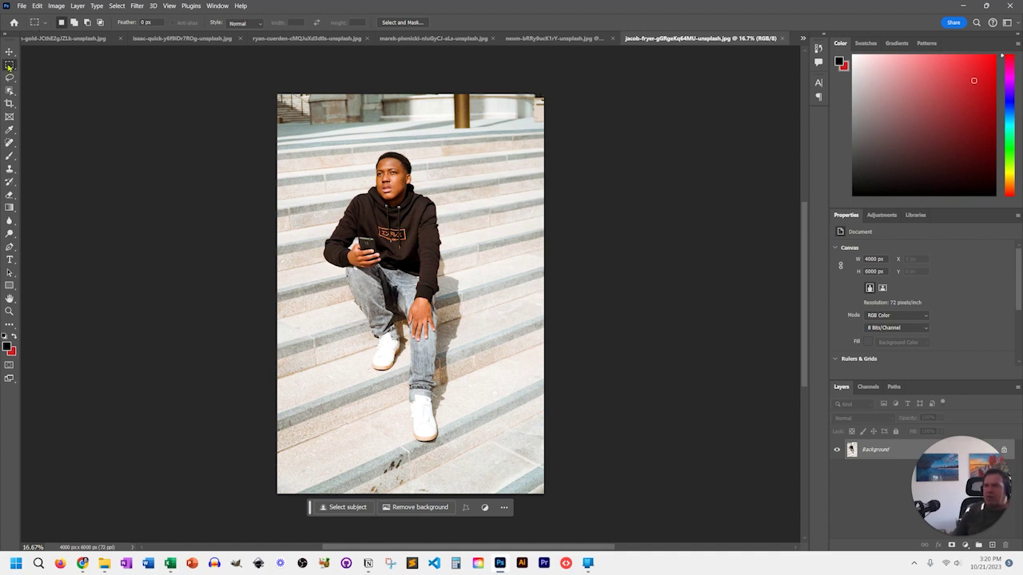
Widen the photo of the man on the steps on both sides to about 6110 px with Generative Expand, and close it
{"action": "left_click", "coordinate": [10, 103]}
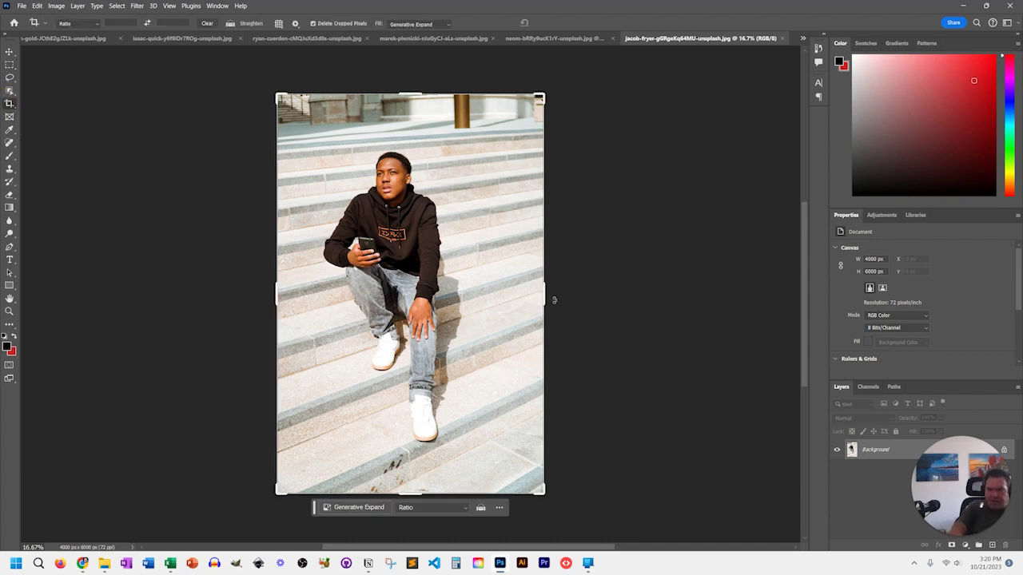
{"action": "left_click_drag", "start_coordinate": [544, 296], "coordinate": [614, 308]}
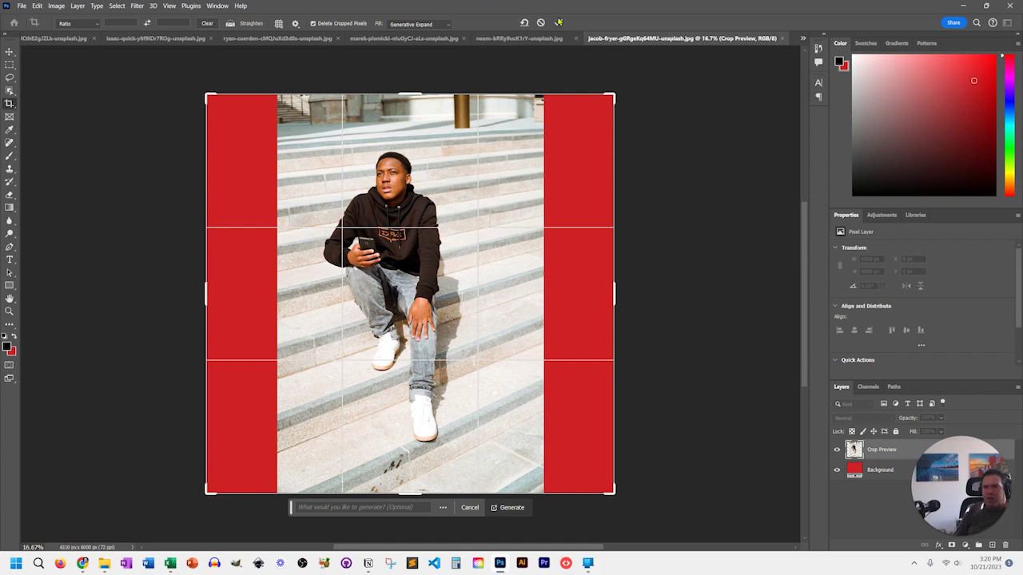
{"action": "left_click", "coordinate": [558, 22]}
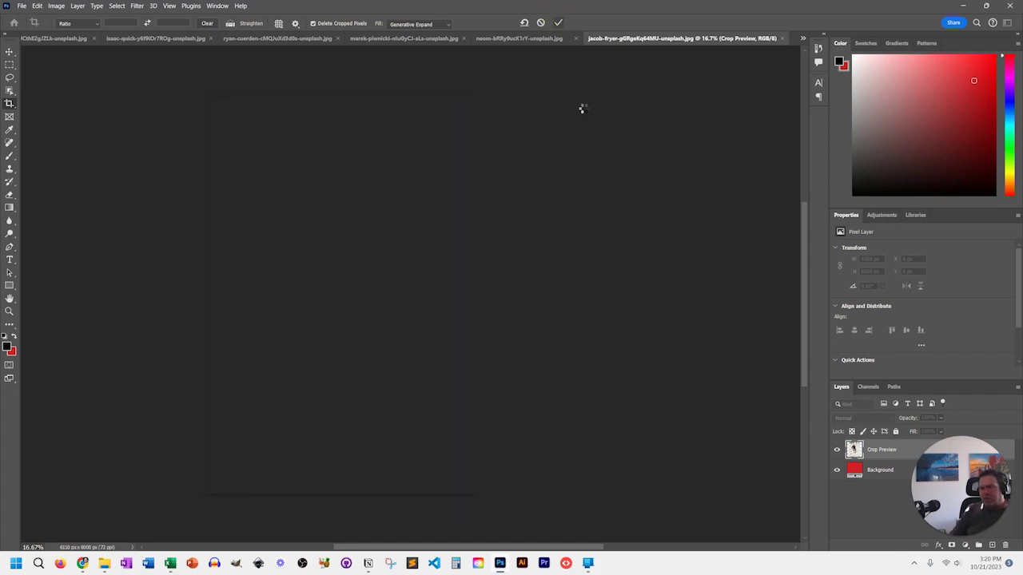
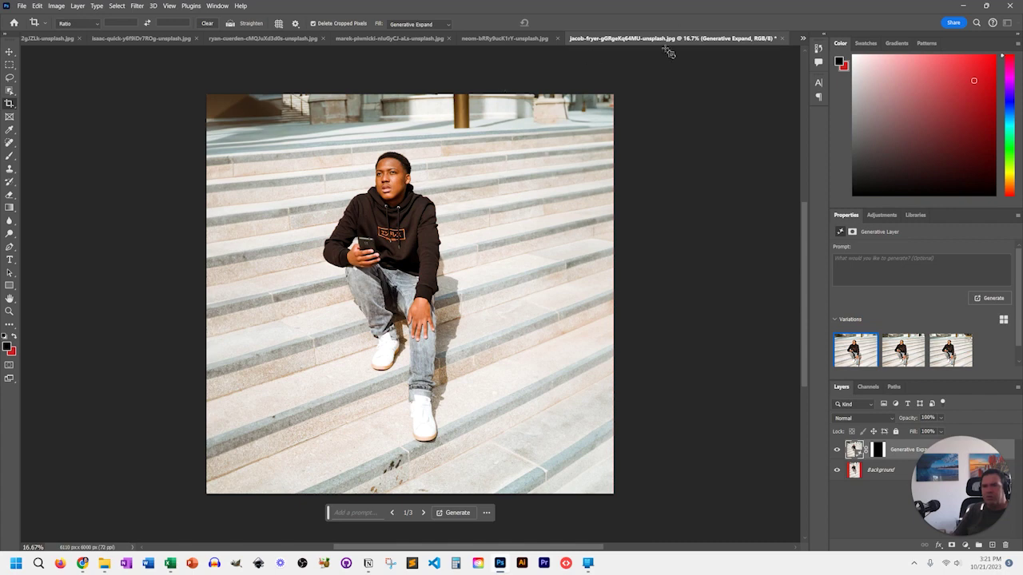
{"action": "left_click", "coordinate": [754, 38]}
{"action": "left_click", "coordinate": [783, 38]}
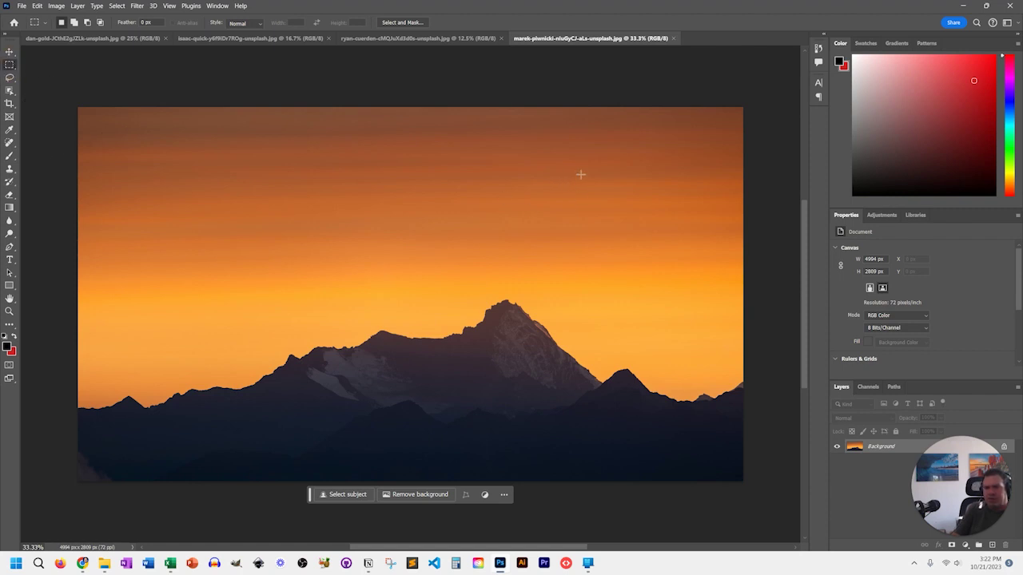
Generate a "UFO" in a rectangular selection in the orange sky to the upper right of the peak, and compare the three variations
{"action": "left_click_drag", "start_coordinate": [580, 174], "coordinate": [697, 229]}
{"action": "left_click", "coordinate": [569, 242]}
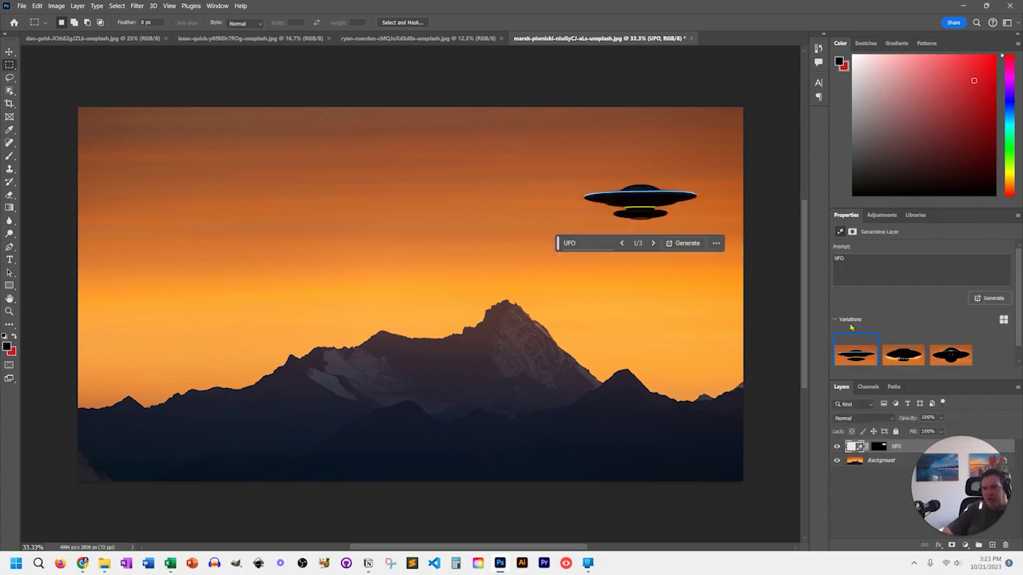
{"action": "left_click", "coordinate": [896, 361]}
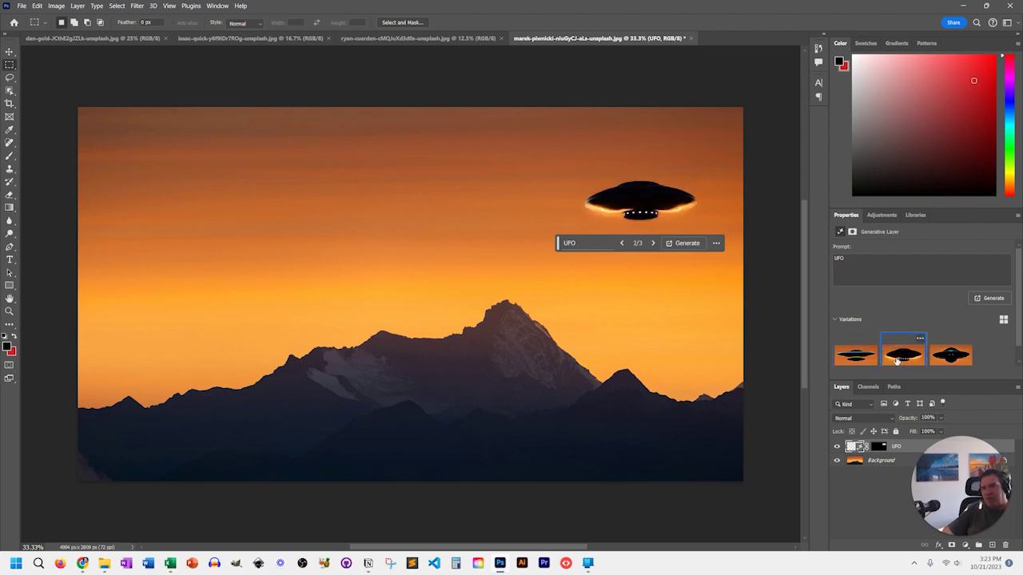
{"action": "left_click", "coordinate": [951, 357]}
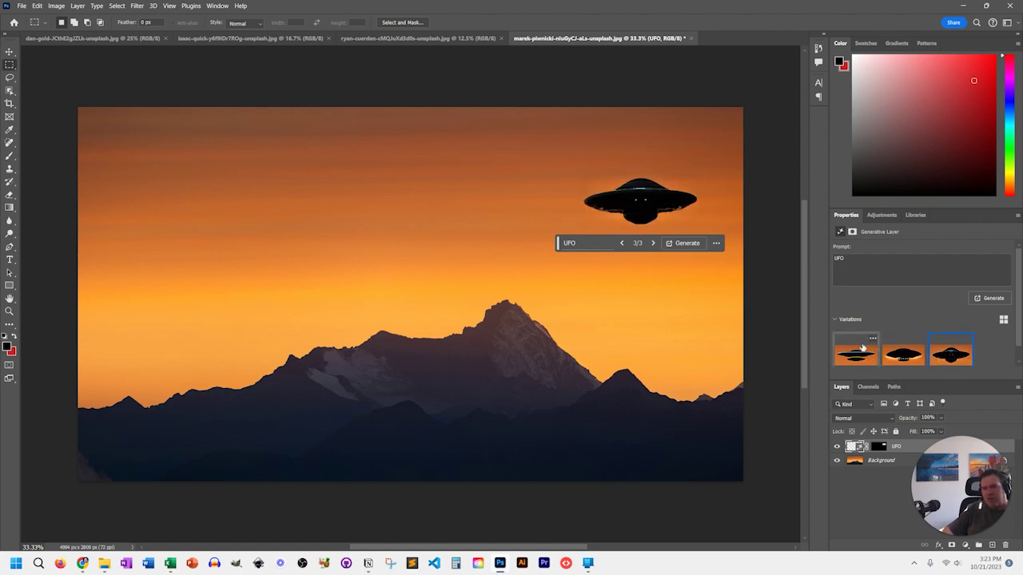
Generate another set of UFO variations, compare them, and keep the second one with the blue and pink rim
{"action": "left_click", "coordinate": [987, 298]}
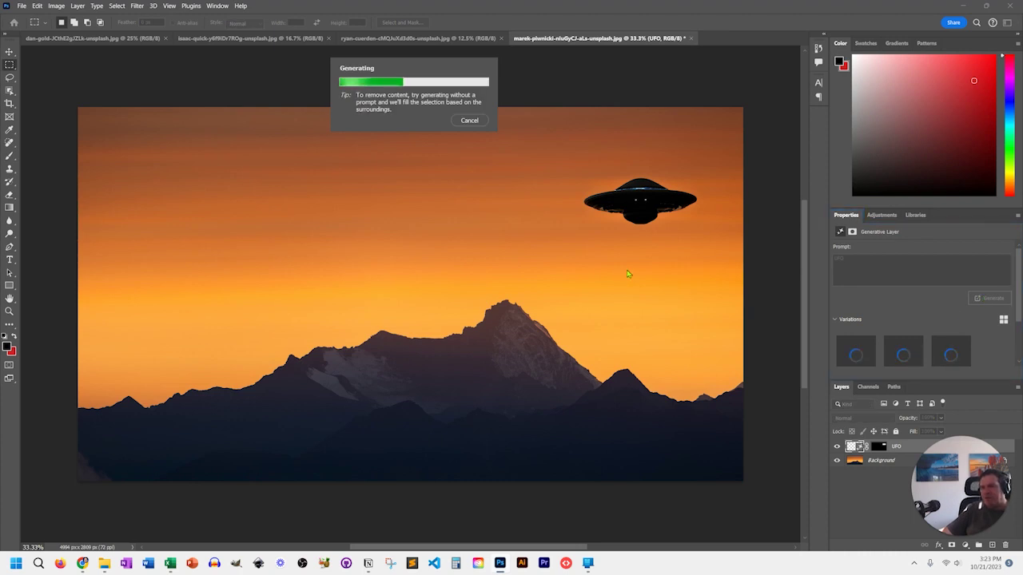
{"action": "left_click", "coordinate": [907, 297]}
{"action": "left_click", "coordinate": [950, 303]}
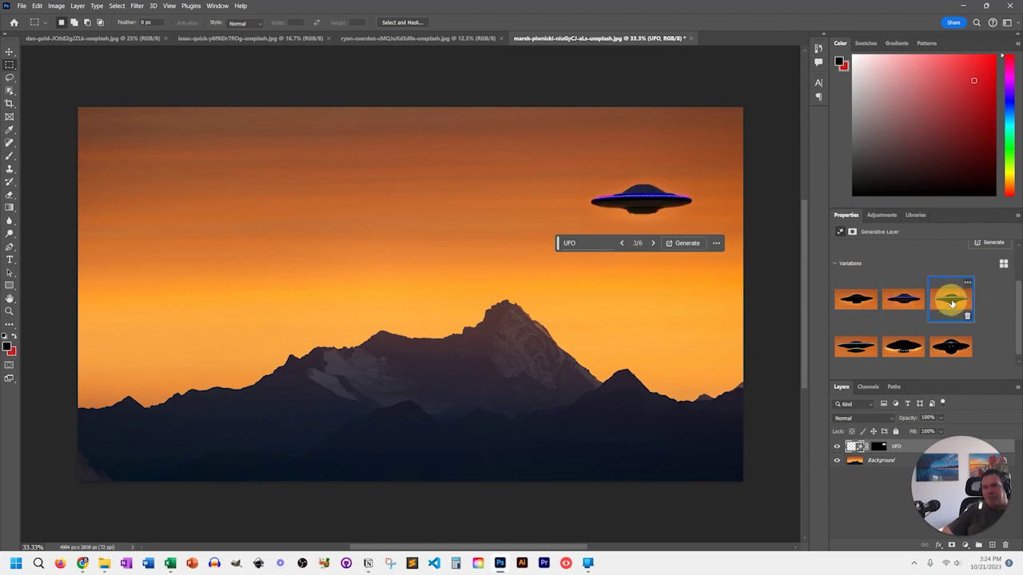
{"action": "left_click", "coordinate": [949, 347]}
{"action": "left_click", "coordinate": [887, 349]}
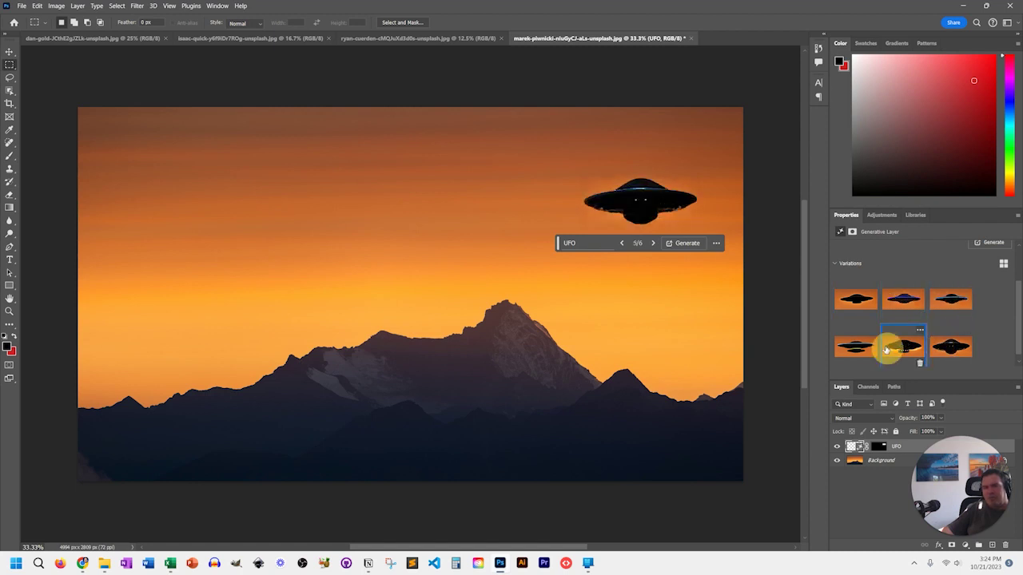
{"action": "left_click", "coordinate": [847, 345]}
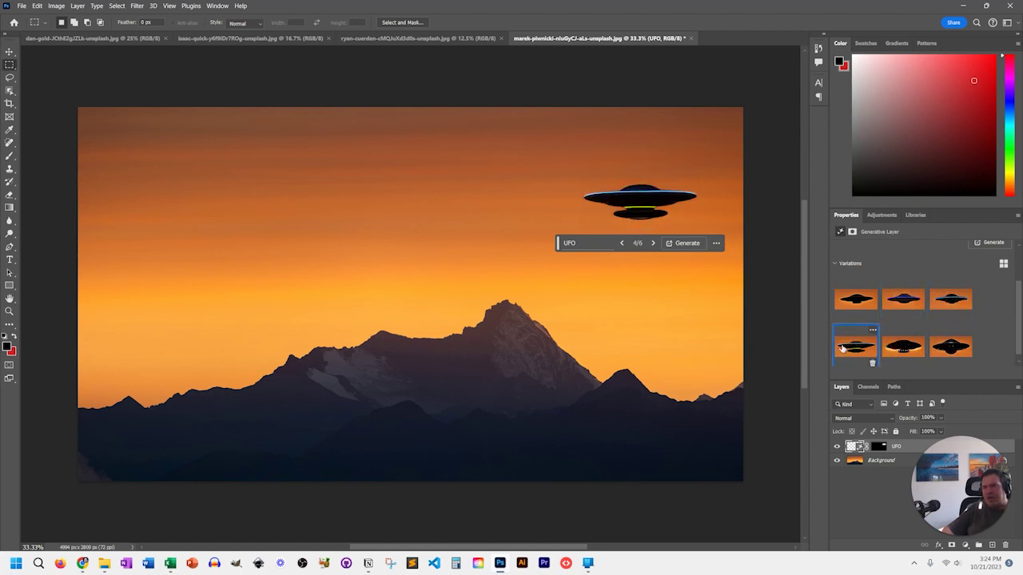
{"action": "left_click", "coordinate": [903, 300]}
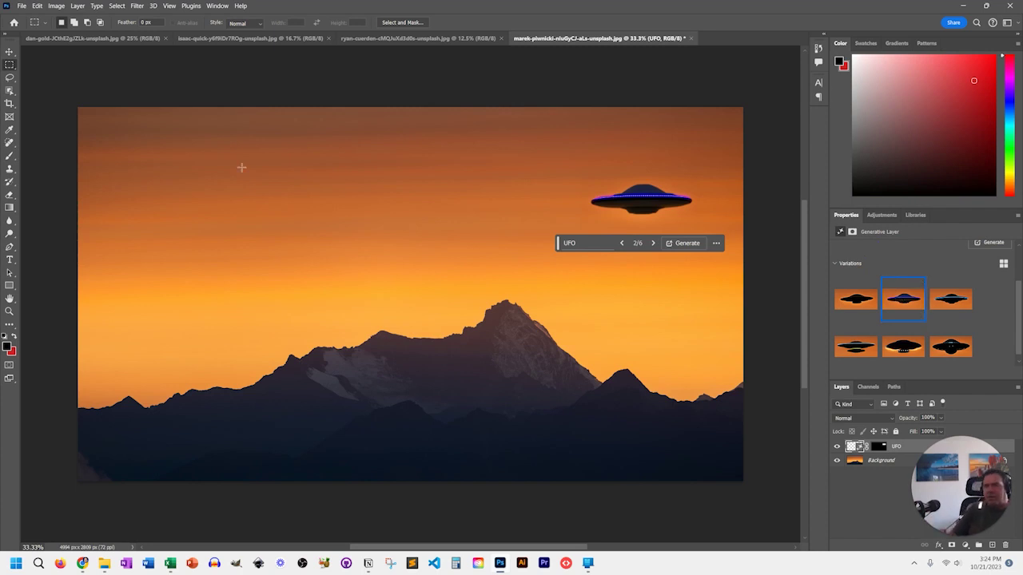
Close the sunset photo and generate a "moon" in a small rectangular selection in the sky just right of the rocky peak
{"action": "left_click", "coordinate": [690, 40]}
{"action": "left_click", "coordinate": [525, 212]}
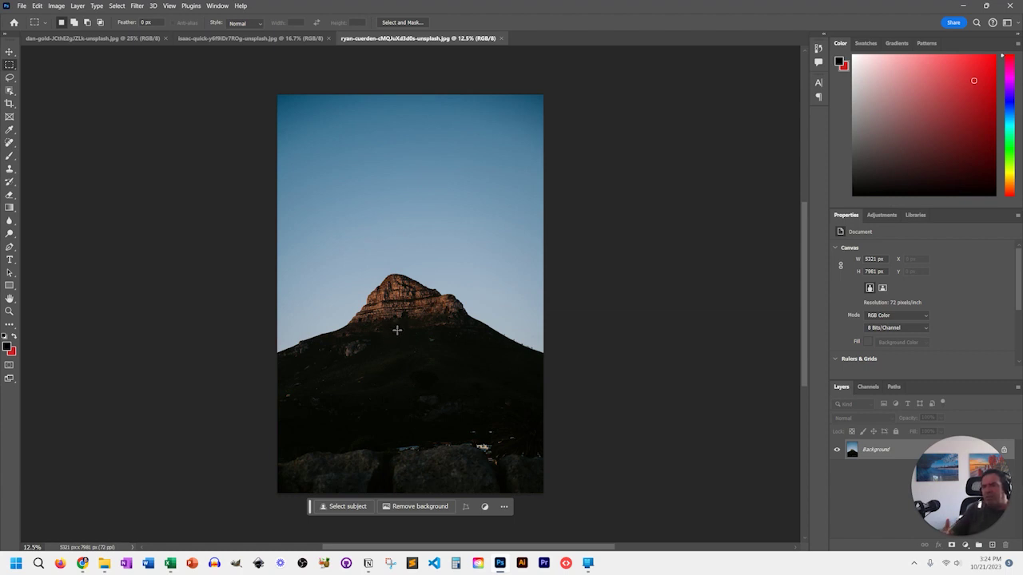
{"action": "left_click", "coordinate": [10, 64]}
{"action": "left_click_drag", "start_coordinate": [476, 264], "coordinate": [515, 300]}
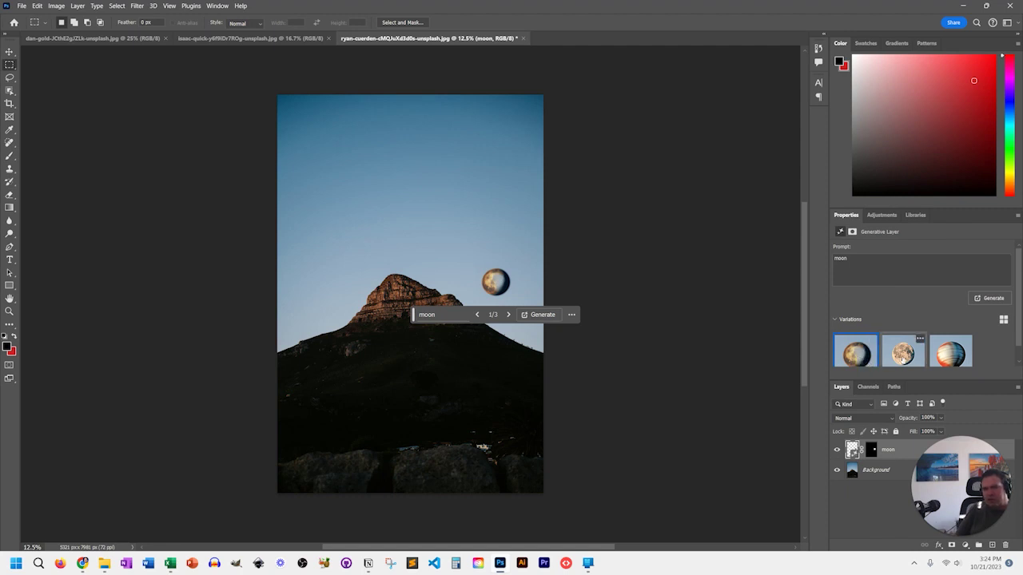
Compare the three moon variations and select the second one, the pale full moon
{"action": "left_click", "coordinate": [903, 358]}
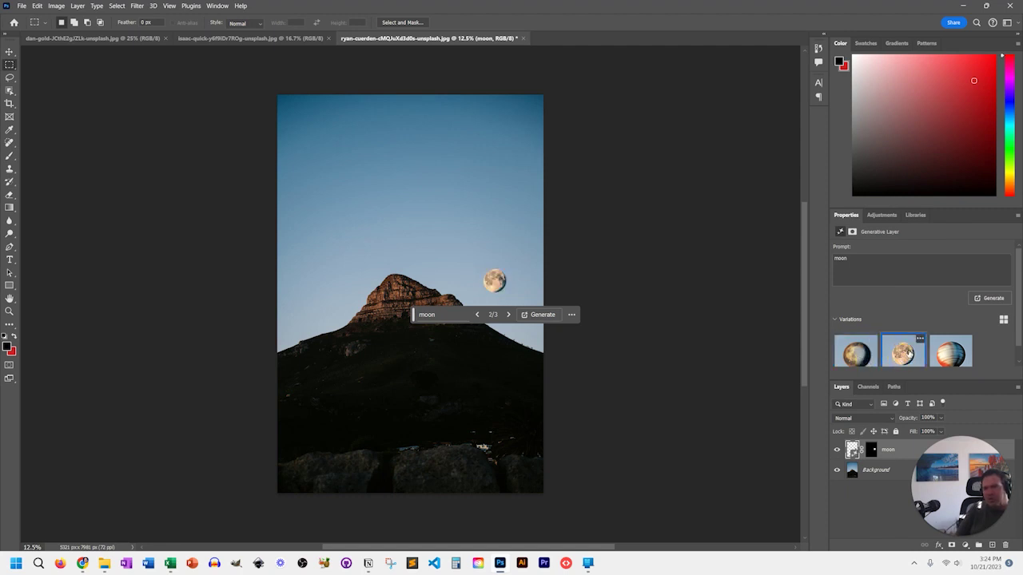
{"action": "left_click", "coordinate": [956, 362]}
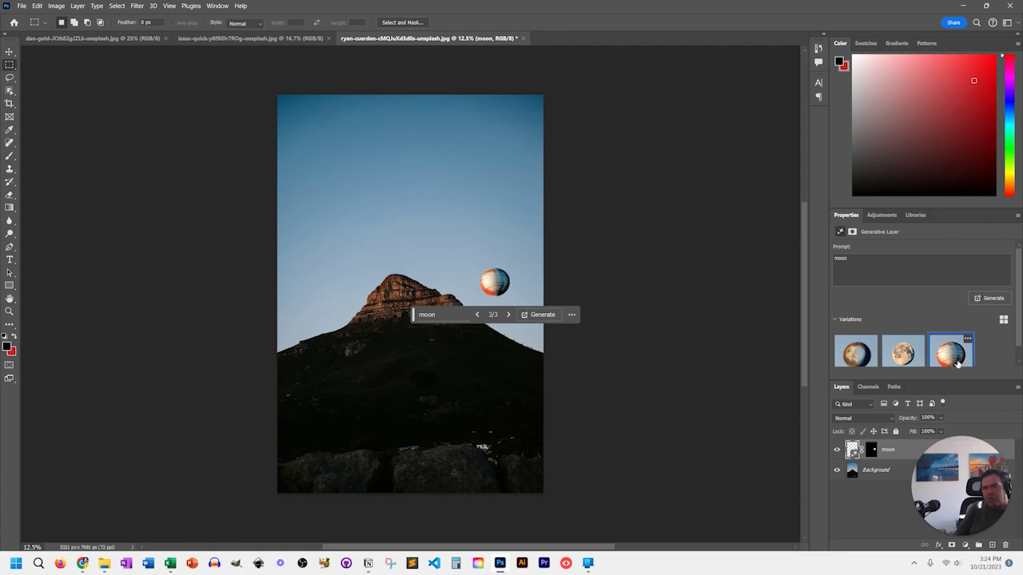
{"action": "scroll", "coordinate": [951, 349], "scroll_direction": "down", "scroll_amount": 1}
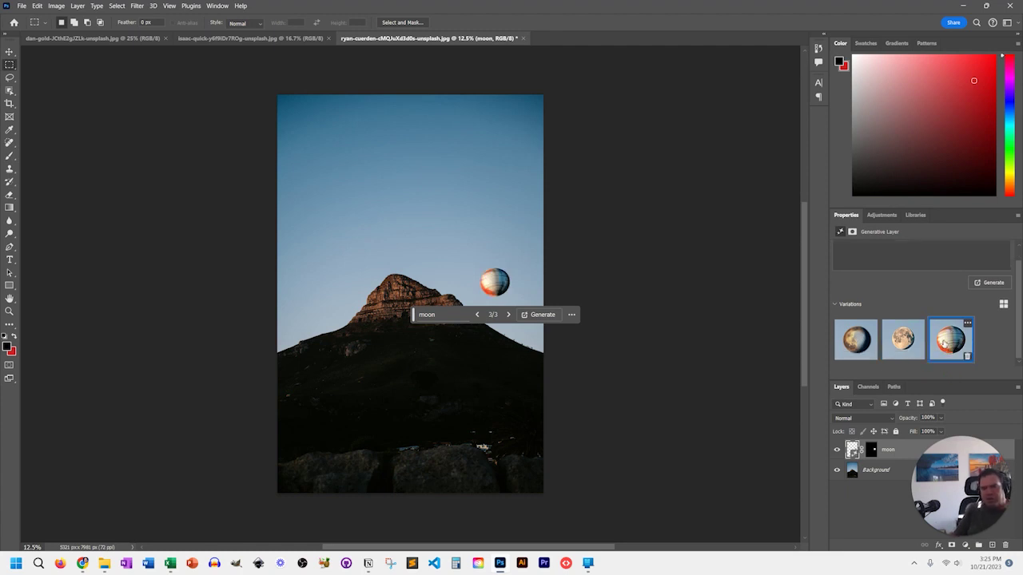
{"action": "left_click", "coordinate": [891, 347]}
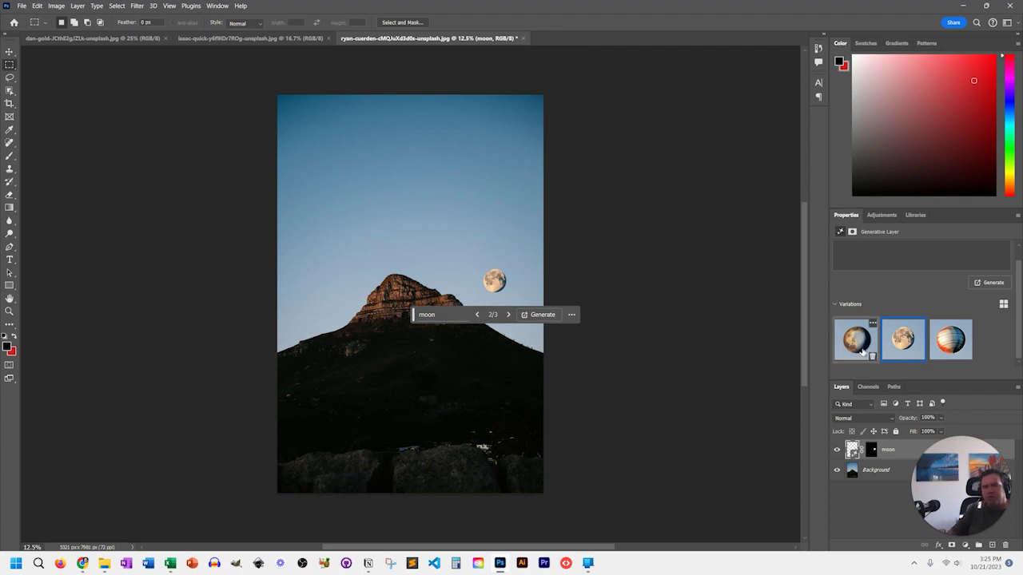
Replace the moon layer's prompt with "jupiter", regenerate it, and keep the third variation showing a ringed planet
{"action": "left_click", "coordinate": [426, 314]}
{"action": "left_click_drag", "start_coordinate": [426, 312], "coordinate": [379, 314]}
{"action": "left_click", "coordinate": [590, 314]}
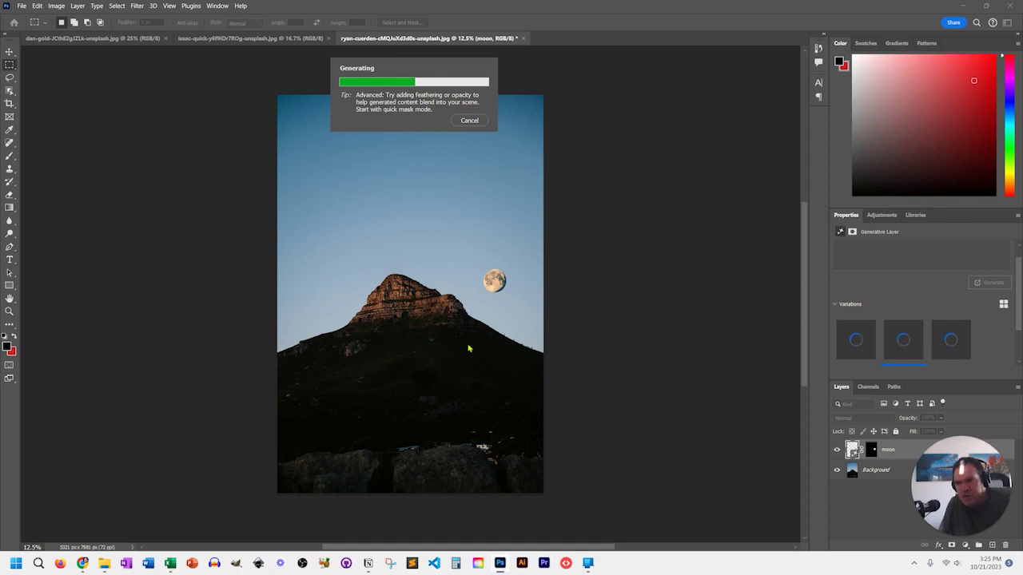
{"action": "left_click", "coordinate": [865, 350]}
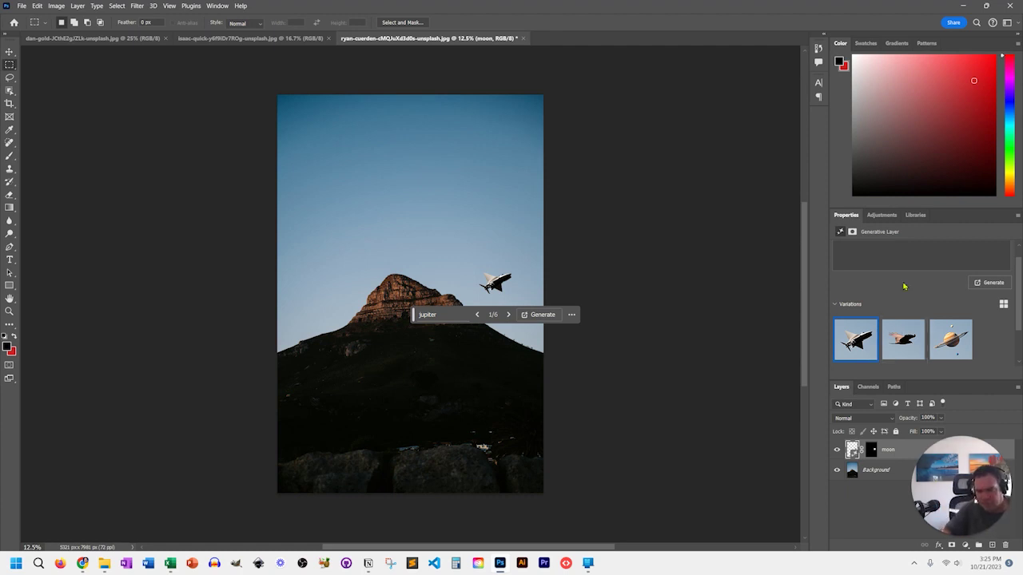
{"action": "left_click", "coordinate": [893, 354]}
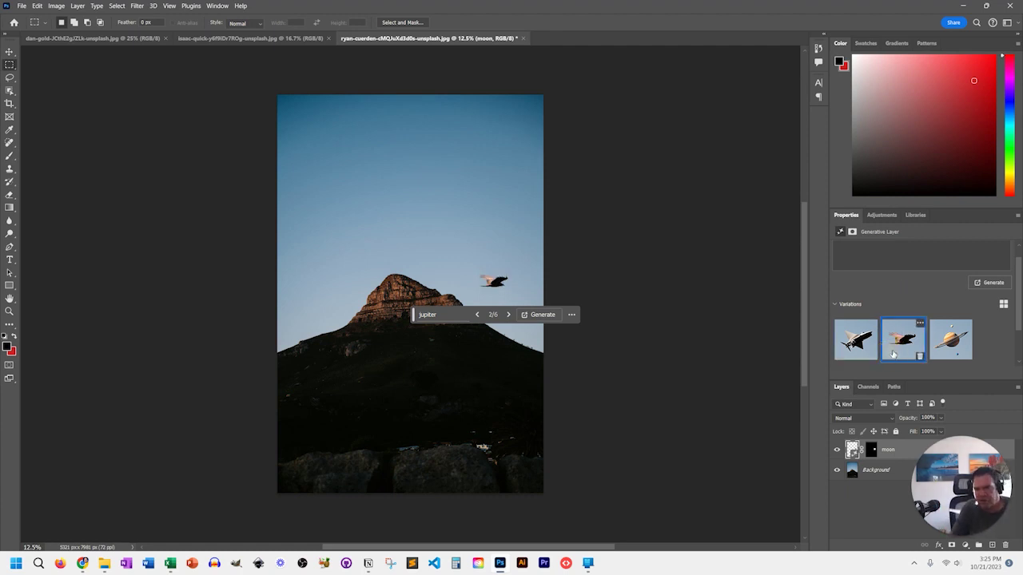
{"action": "left_click", "coordinate": [954, 343]}
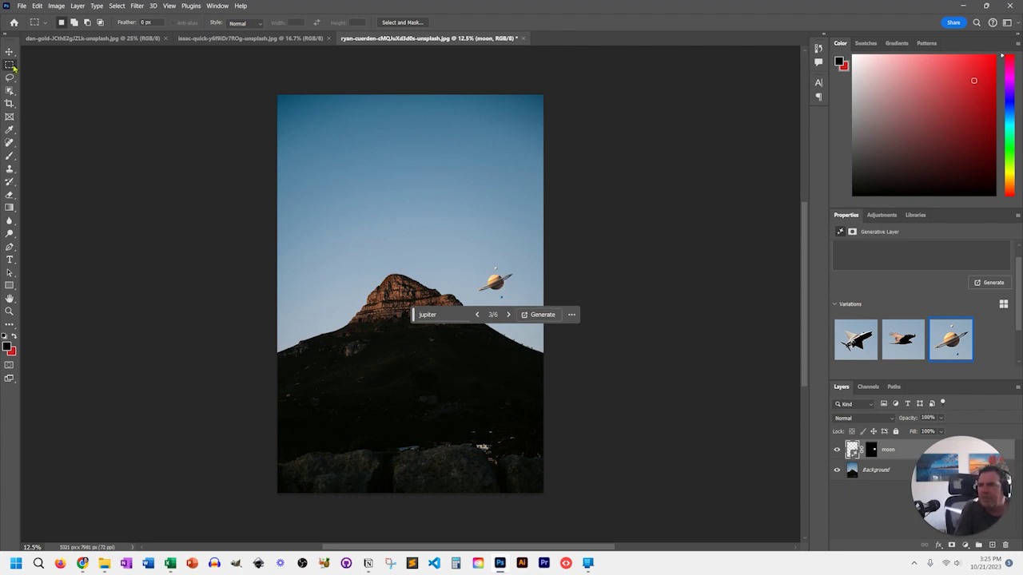
Widen the mountain photo on both sides to about 11865 px with Generative Expand and select the second variation
{"action": "left_click", "coordinate": [9, 103]}
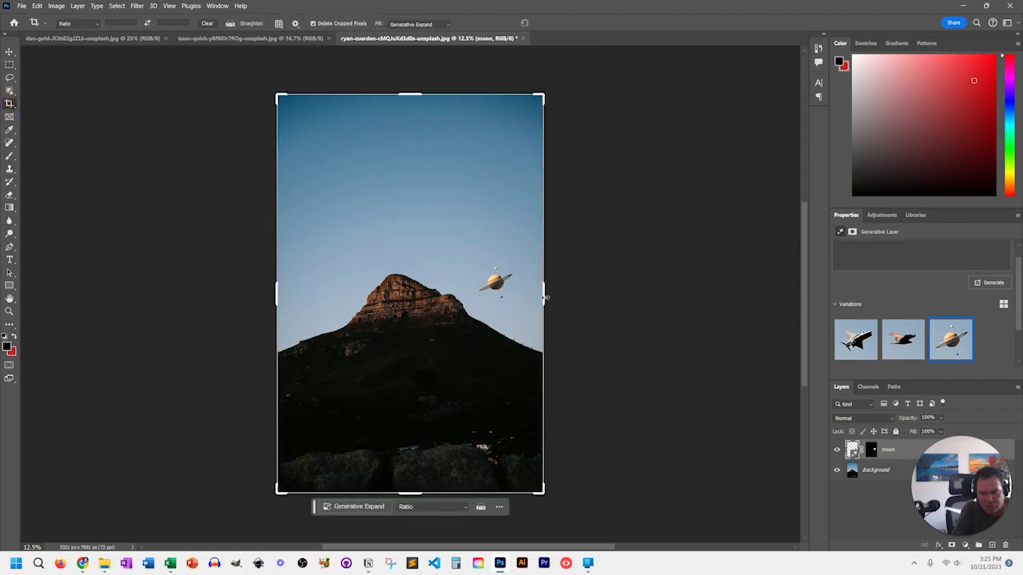
{"action": "left_click_drag", "start_coordinate": [544, 296], "coordinate": [705, 306]}
{"action": "key", "text": "Return"}
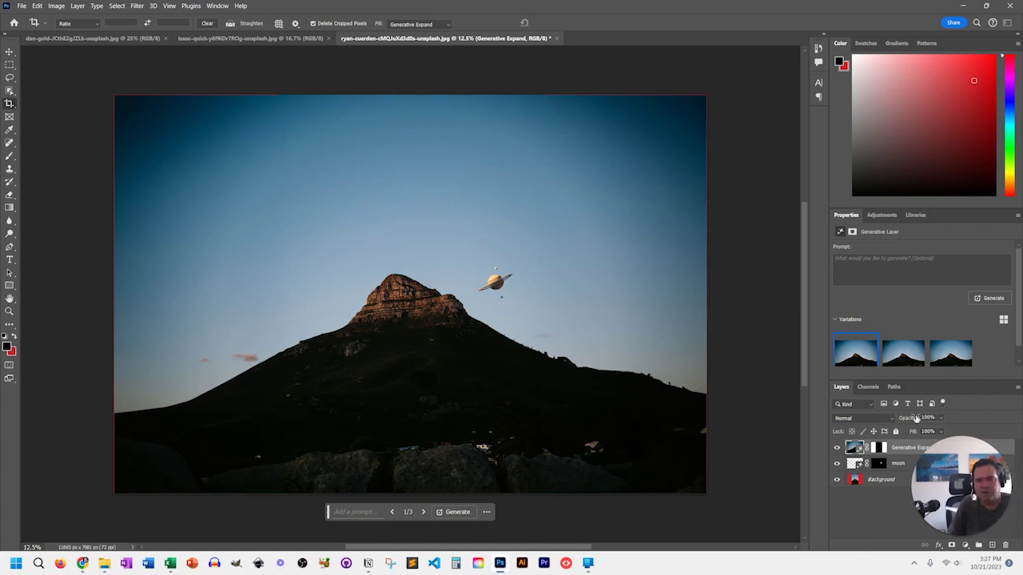
{"action": "left_click", "coordinate": [895, 351]}
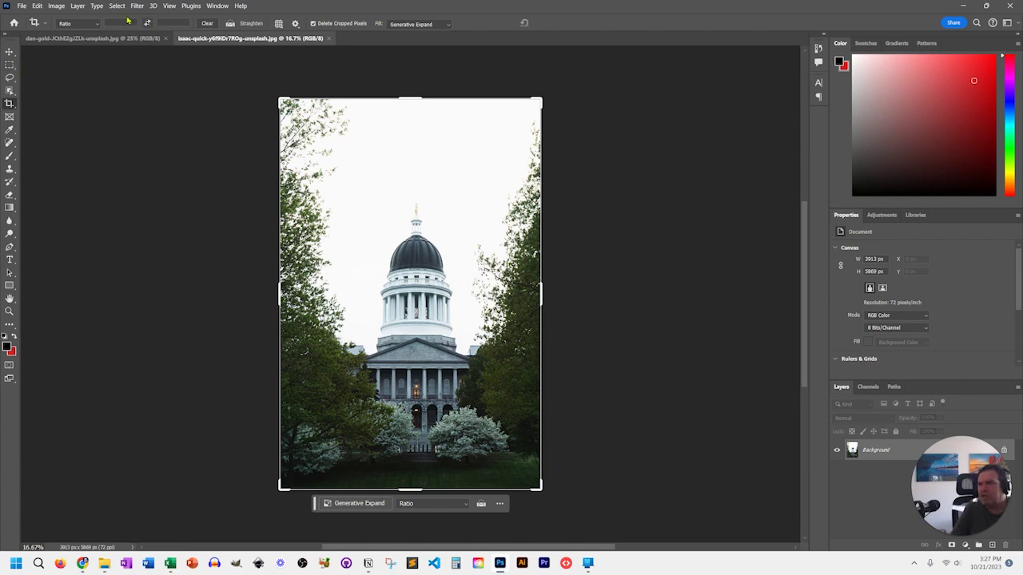
Select the sky in the domed capitol photo and fill it generatively with the prompt "blue skiy"
{"action": "left_click", "coordinate": [8, 52]}
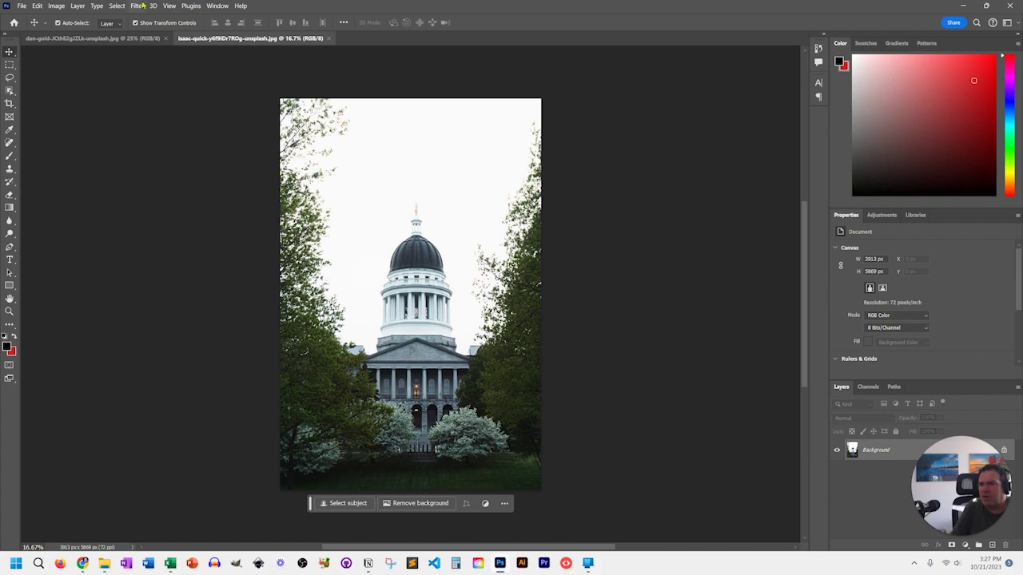
{"action": "left_click", "coordinate": [114, 7]}
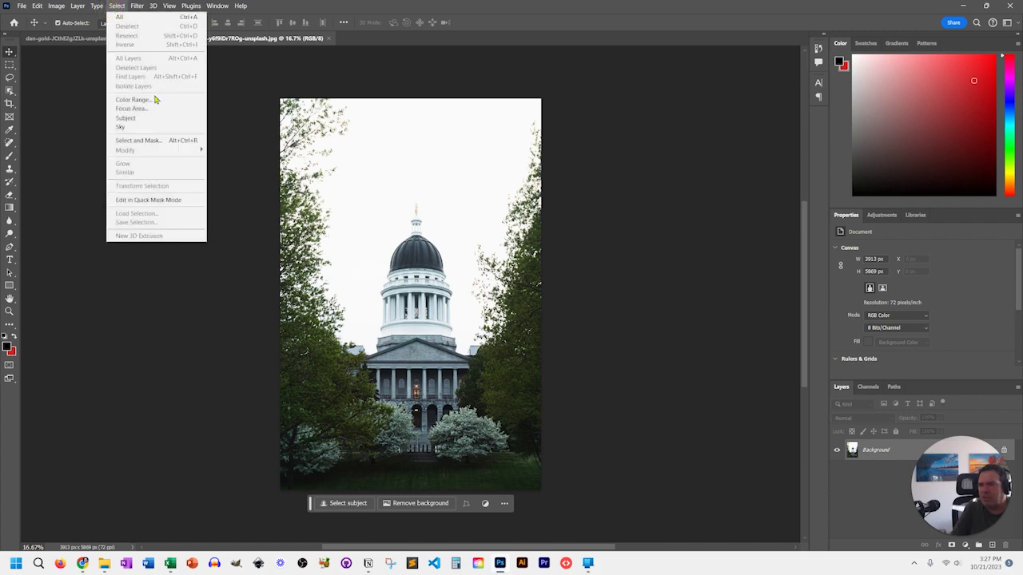
{"action": "left_click", "coordinate": [131, 127]}
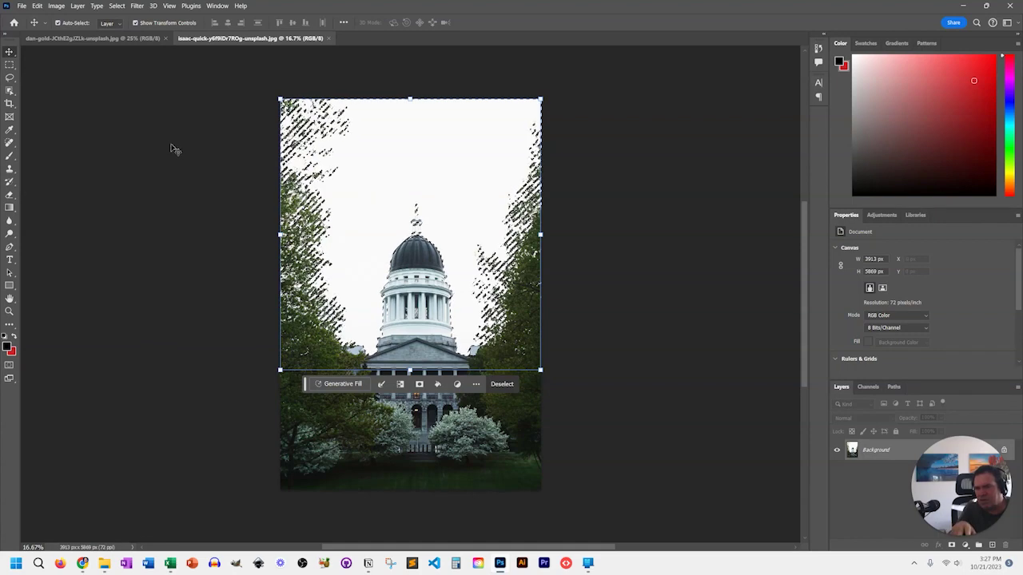
{"action": "left_click", "coordinate": [327, 384]}
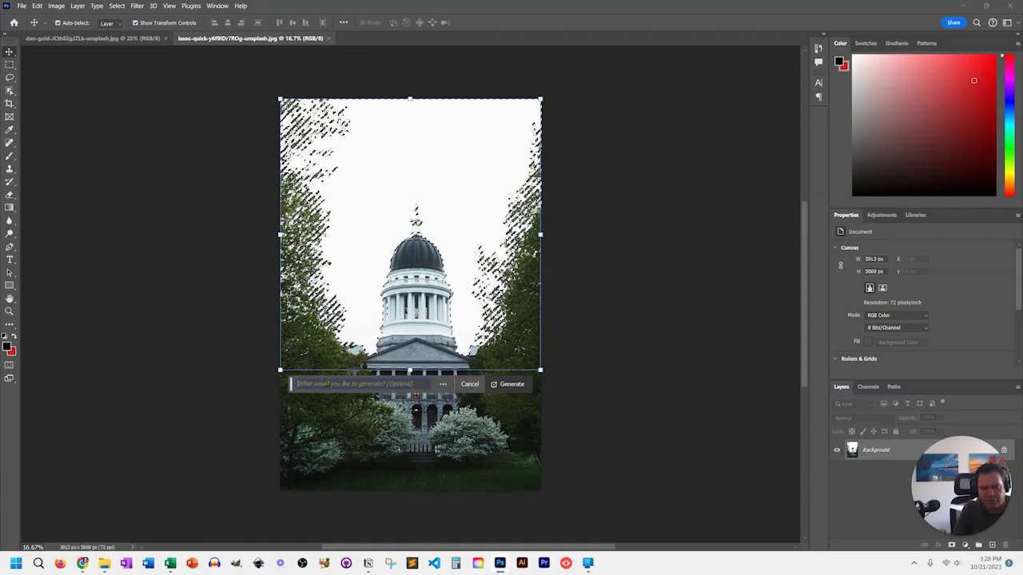
{"action": "type", "text": "blue"}
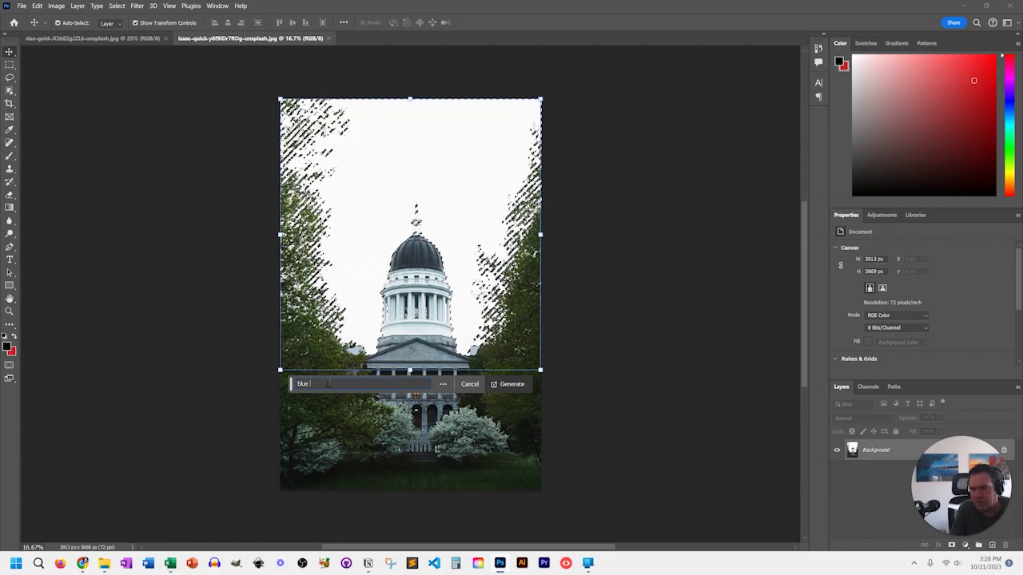
{"action": "type", "text": " sky"}
{"action": "key", "text": "Return"}
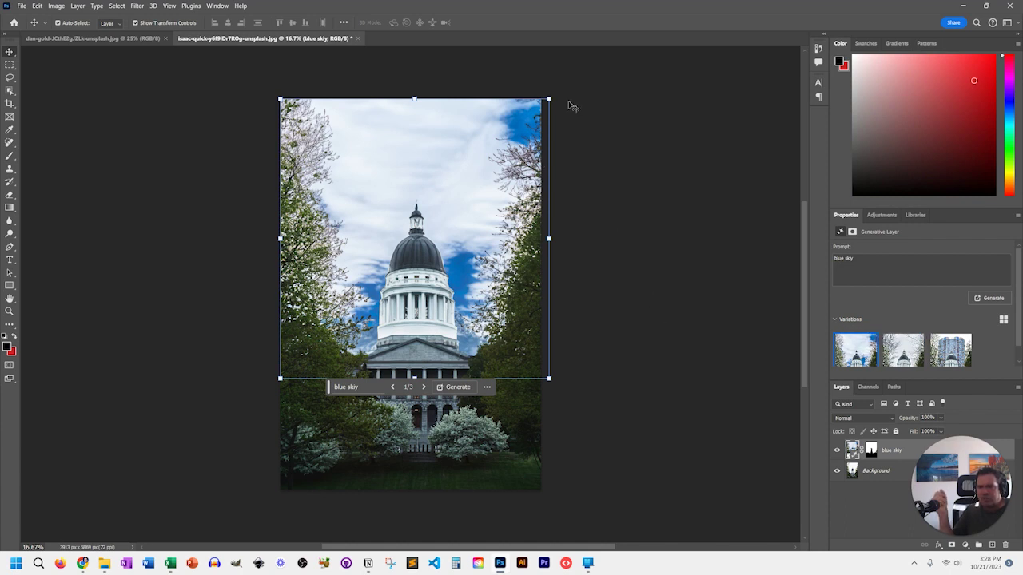
Compare the three generated sky variations behind the dome and return to the first one
{"action": "mouse_move", "coordinate": [901, 351]}
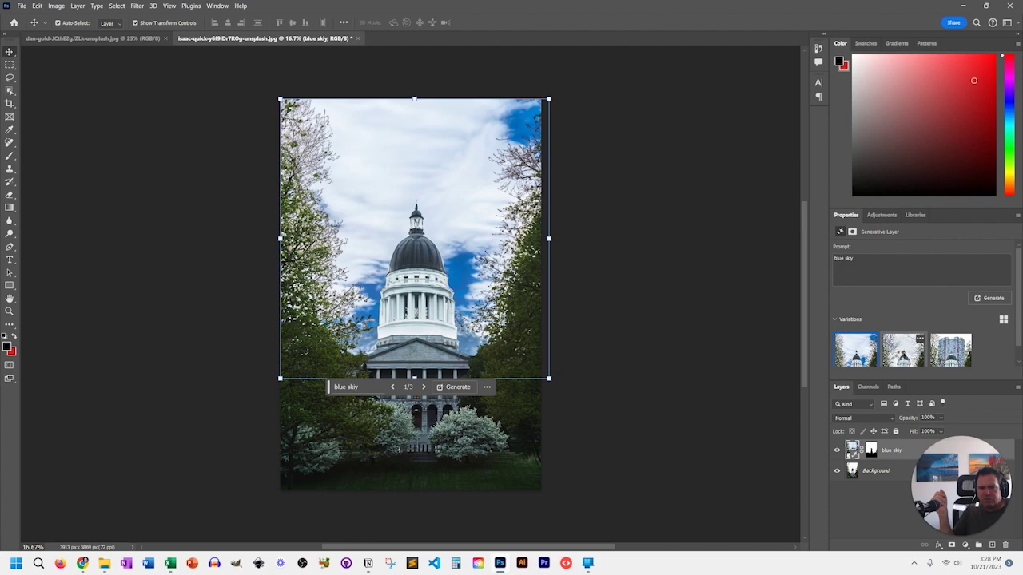
{"action": "left_click", "coordinate": [901, 352]}
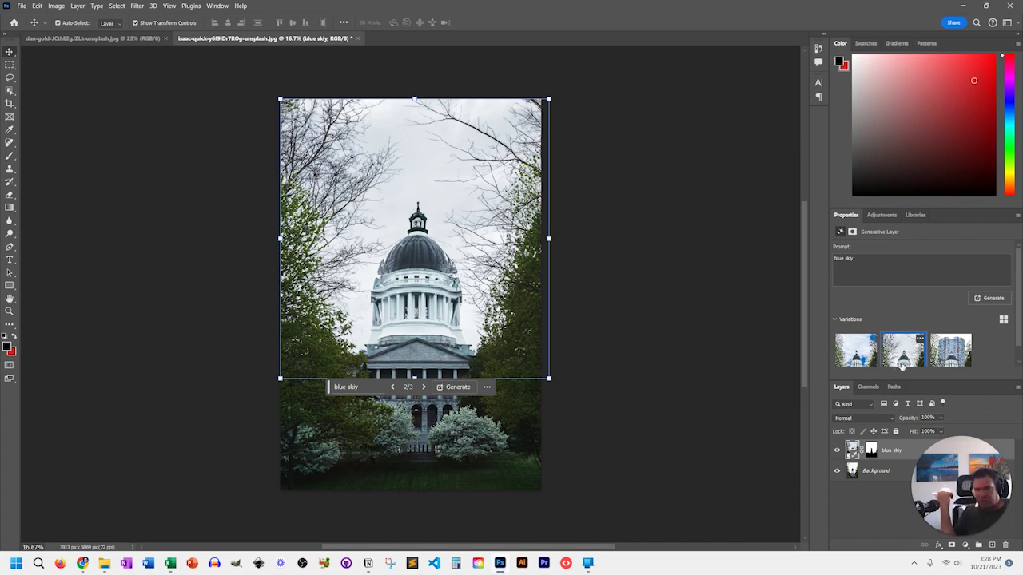
{"action": "left_click", "coordinate": [947, 359]}
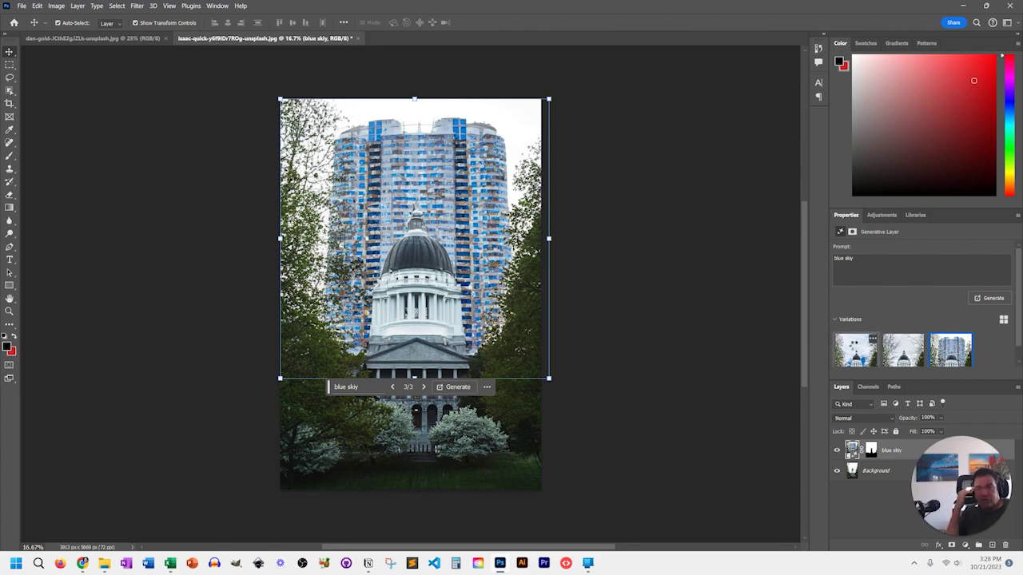
{"action": "left_click", "coordinate": [854, 345]}
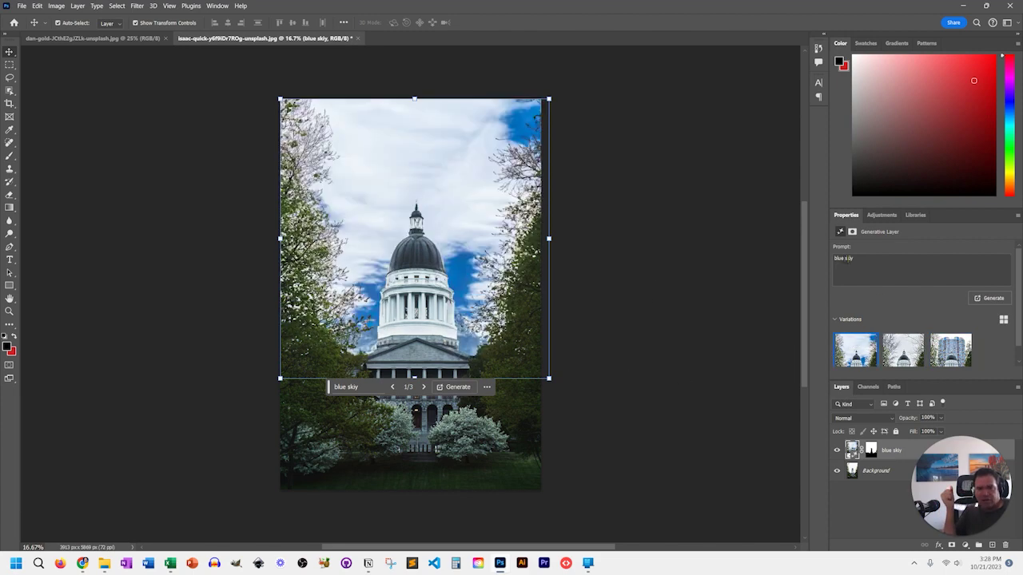
Change the sky layer's prompt to "blue sunny skiy", regenerate it, and select the third variation
{"action": "left_click", "coordinate": [844, 258]}
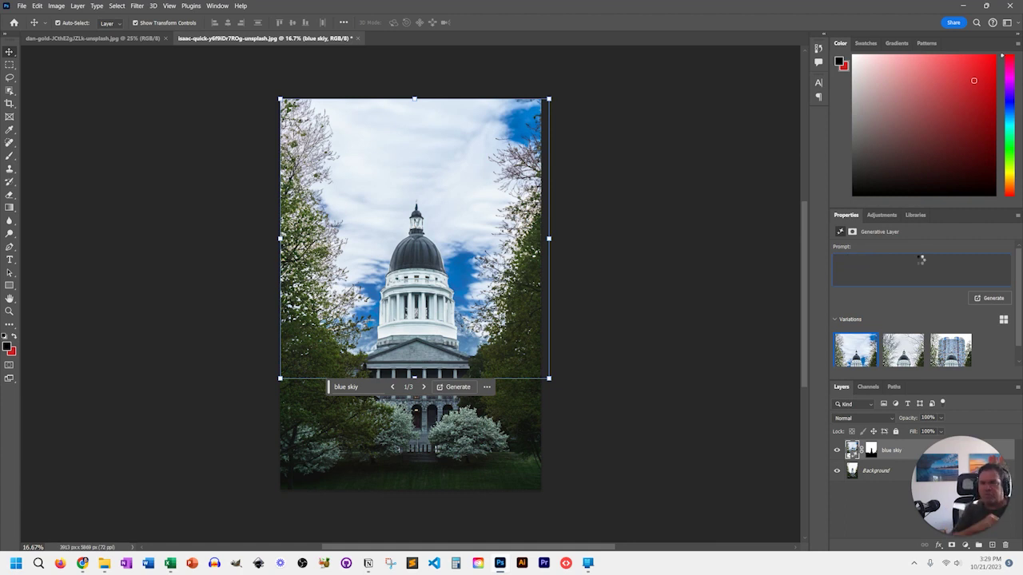
{"action": "key", "text": "Return"}
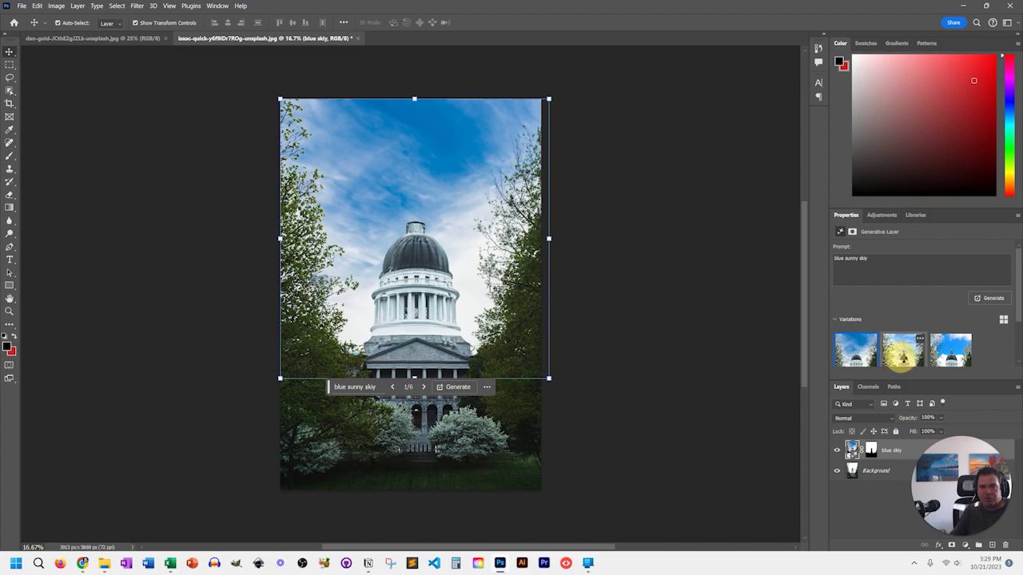
{"action": "left_click", "coordinate": [902, 354]}
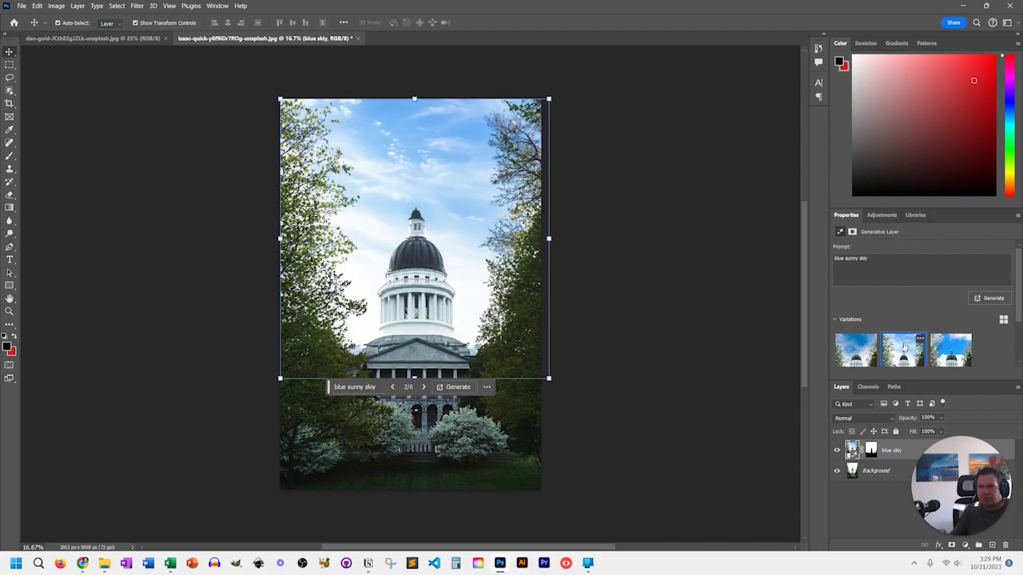
{"action": "left_click", "coordinate": [951, 360]}
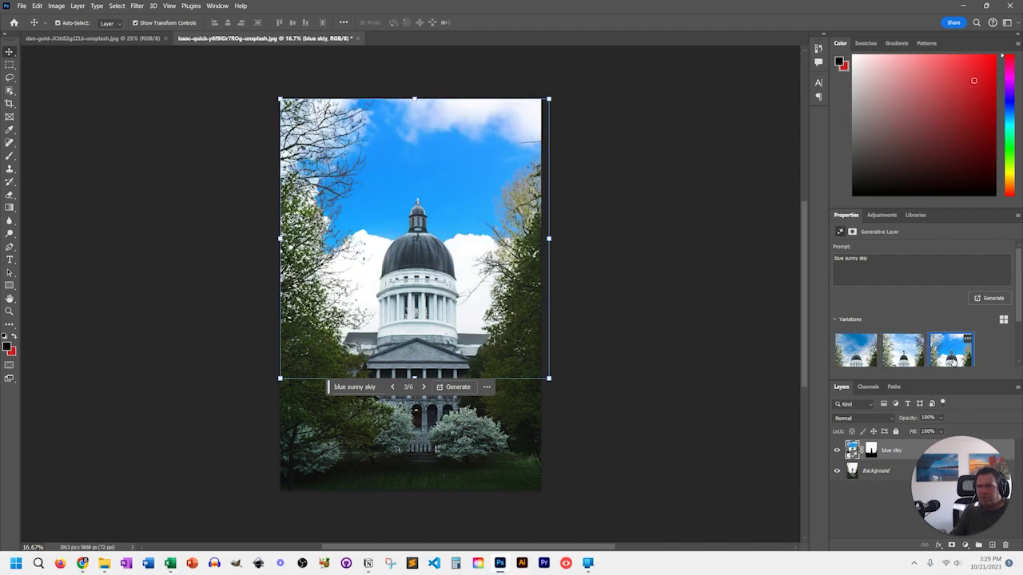
{"action": "left_click", "coordinate": [364, 339]}
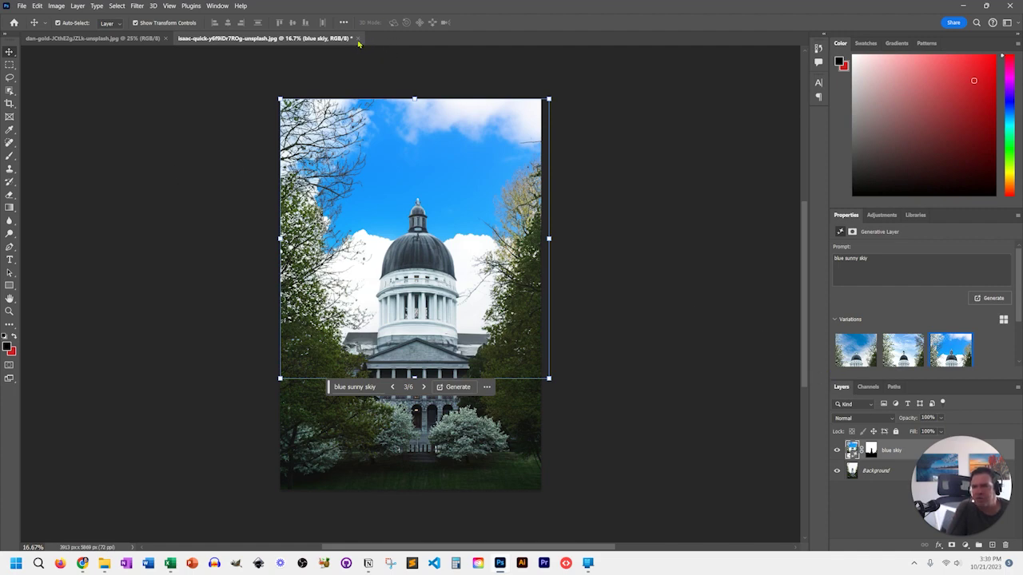
Close the capitol photo and generate a "sailboat" in a rectangular selection across the beach photo's sea horizon, keeping the third variation
{"action": "left_click", "coordinate": [359, 40]}
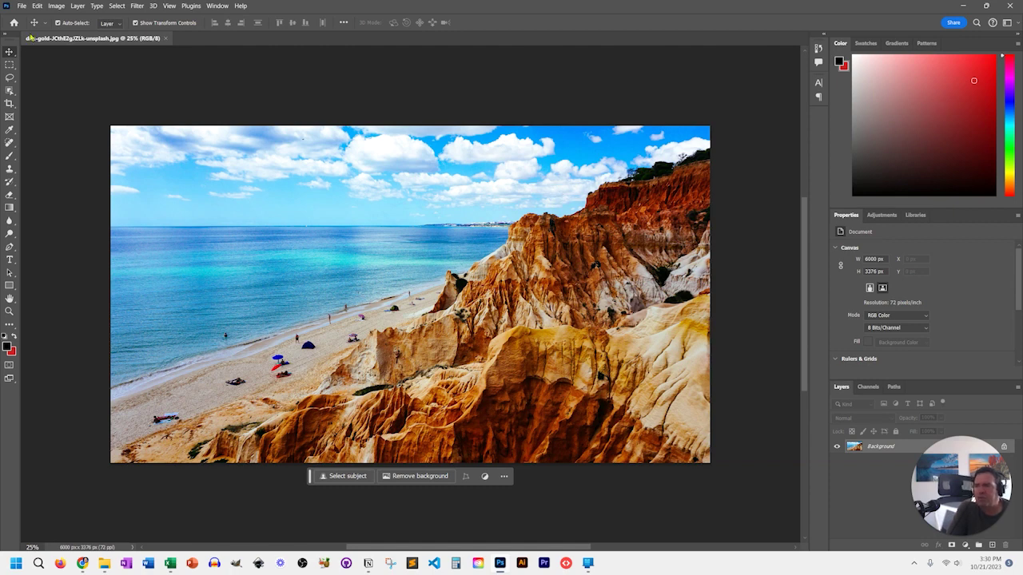
{"action": "left_click", "coordinate": [9, 64]}
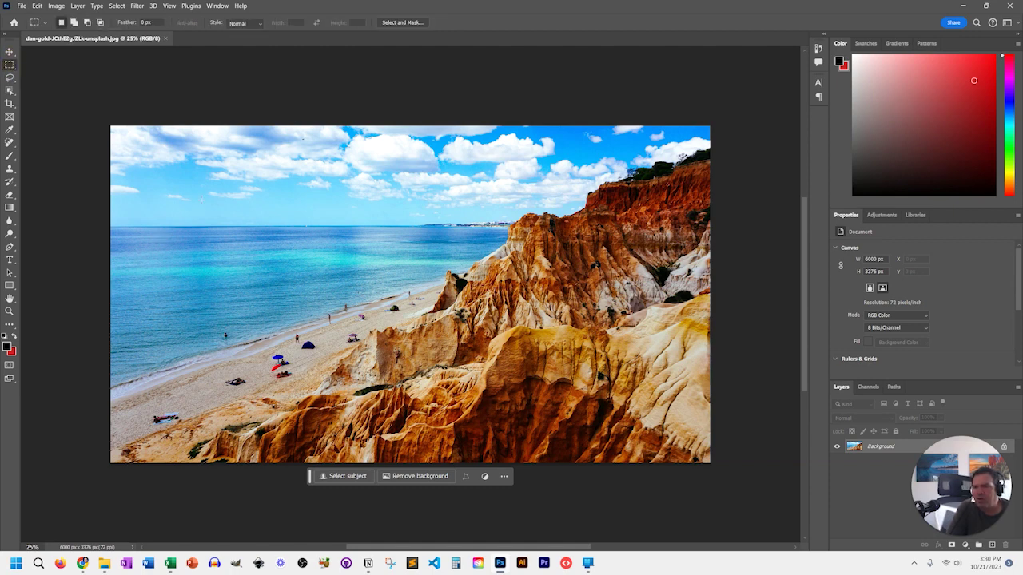
{"action": "left_click_drag", "start_coordinate": [201, 209], "coordinate": [262, 283]}
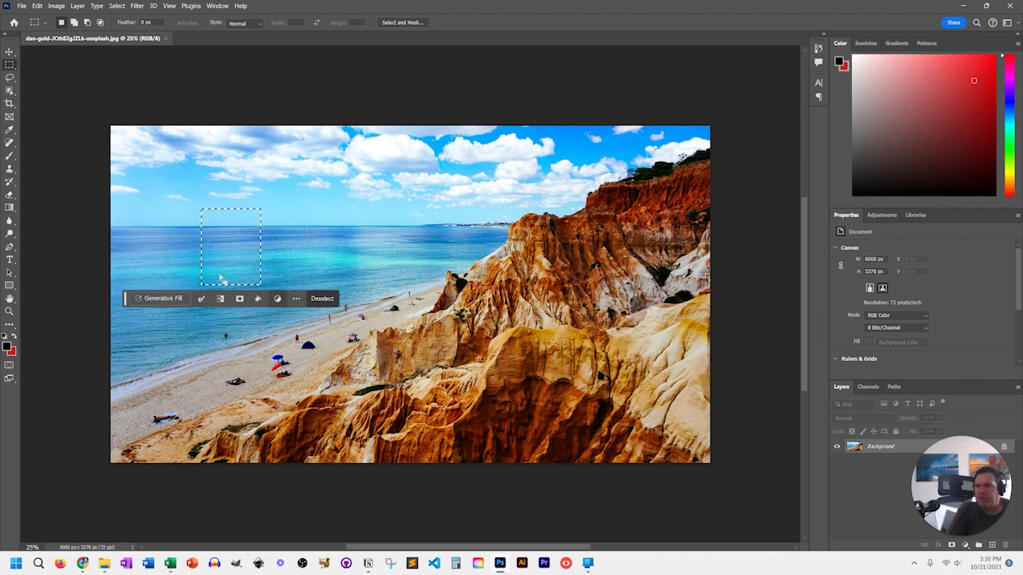
{"action": "left_click", "coordinate": [160, 298]}
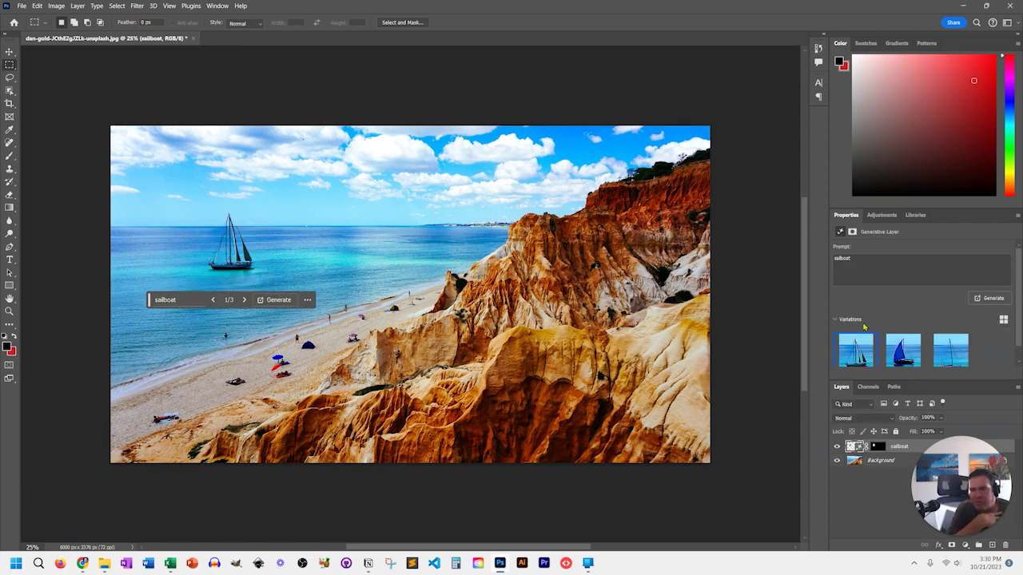
{"action": "left_click", "coordinate": [902, 359]}
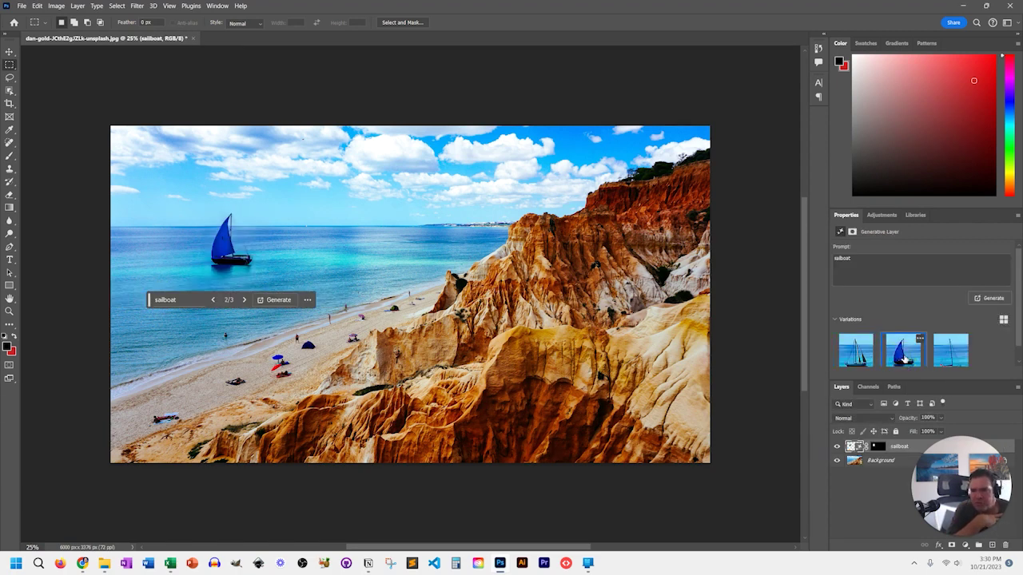
{"action": "left_click", "coordinate": [950, 362]}
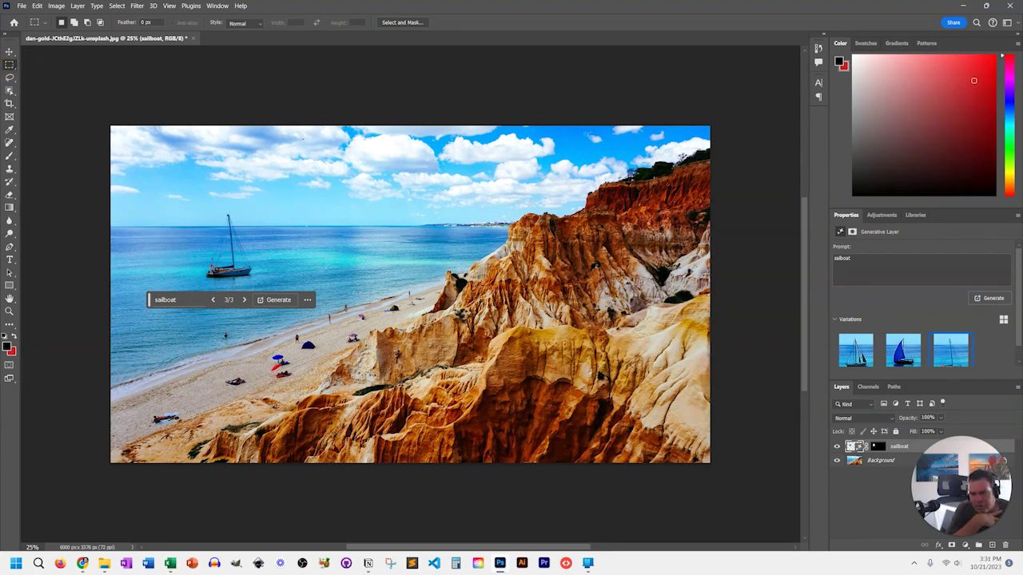
Generate "two hikers" in a small rectangular selection beside the dark bush on the cliff ledge, keeping the first variation
{"action": "left_click_drag", "start_coordinate": [654, 282], "coordinate": [681, 328]}
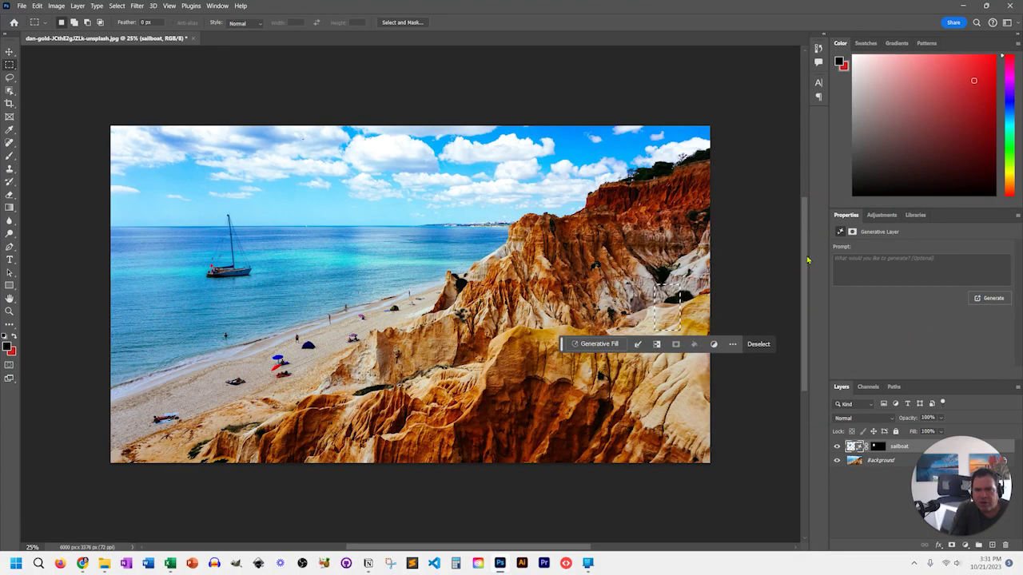
{"action": "left_click", "coordinate": [839, 263]}
{"action": "type", "text": "two hikers"}
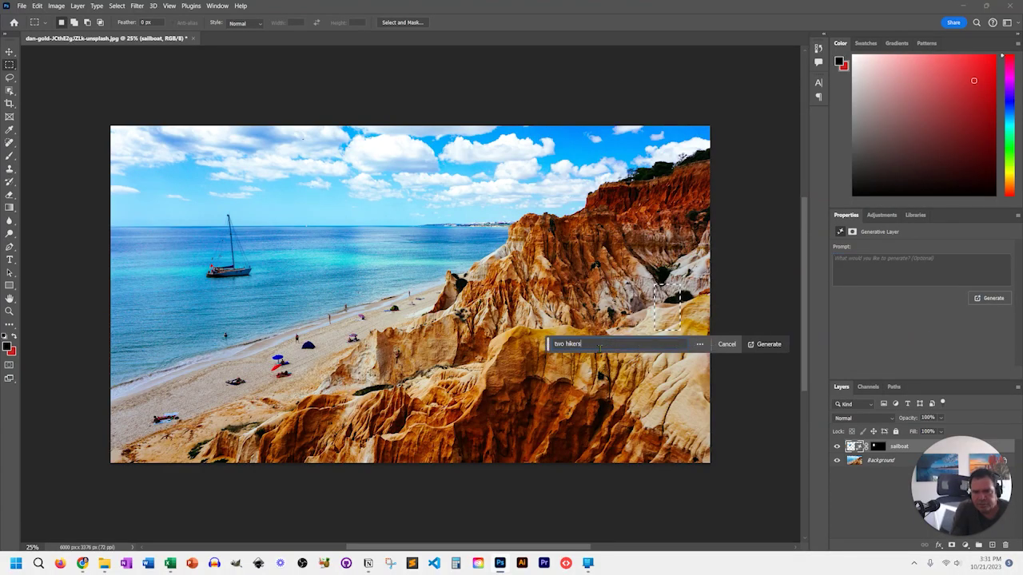
{"action": "key", "text": "Return"}
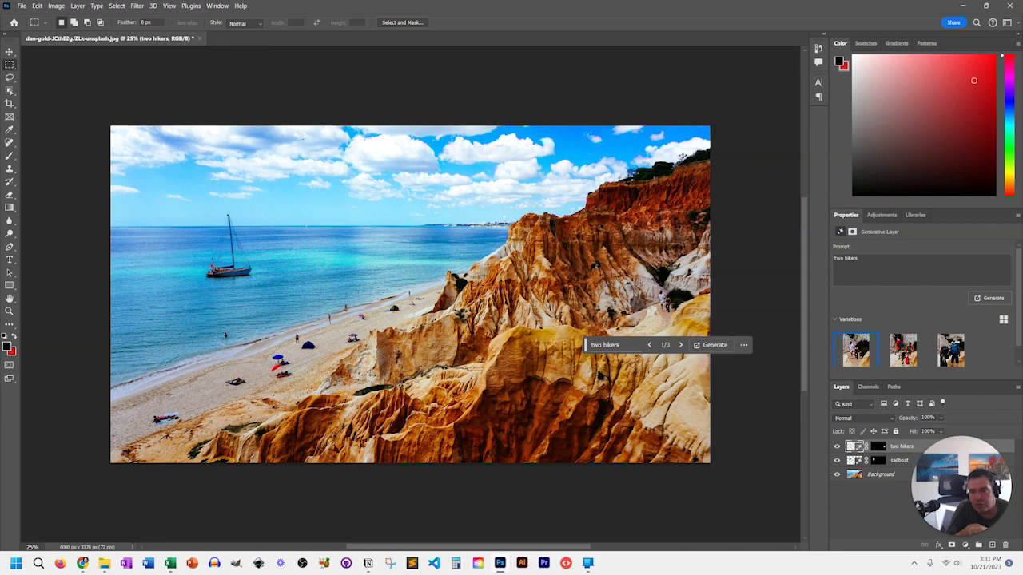
{"action": "left_click", "coordinate": [911, 351]}
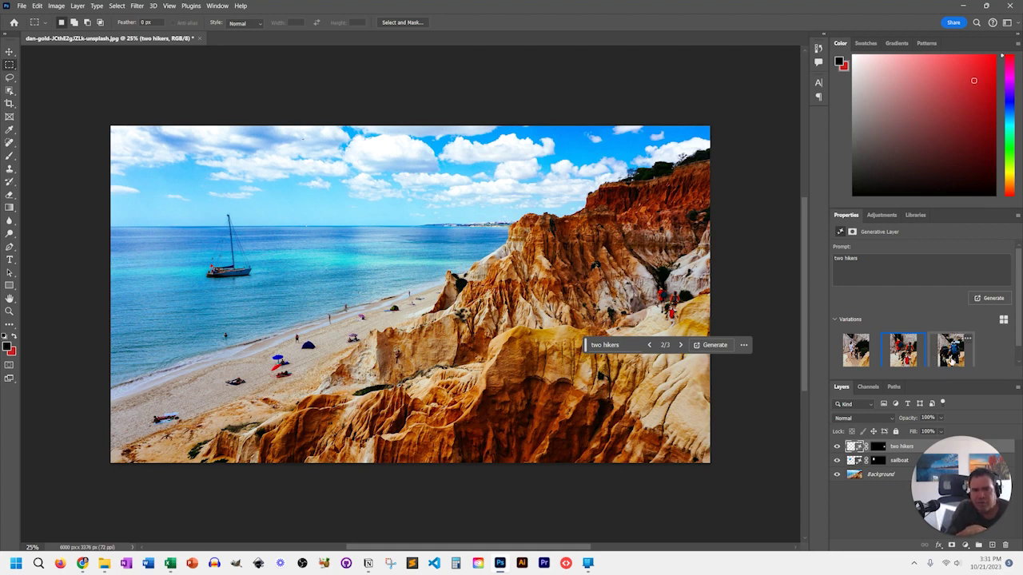
{"action": "left_click", "coordinate": [951, 360]}
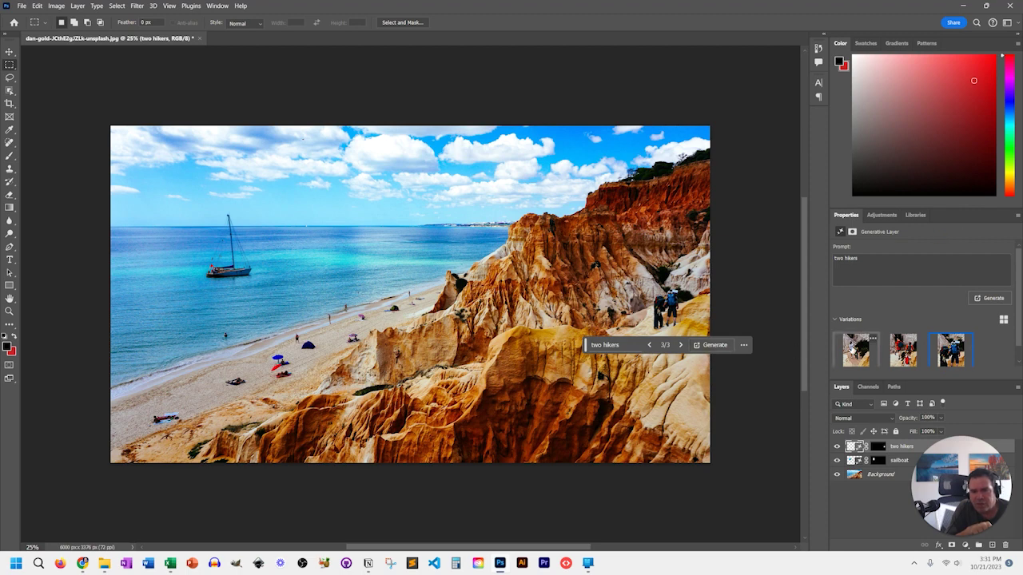
{"action": "left_click", "coordinate": [852, 351]}
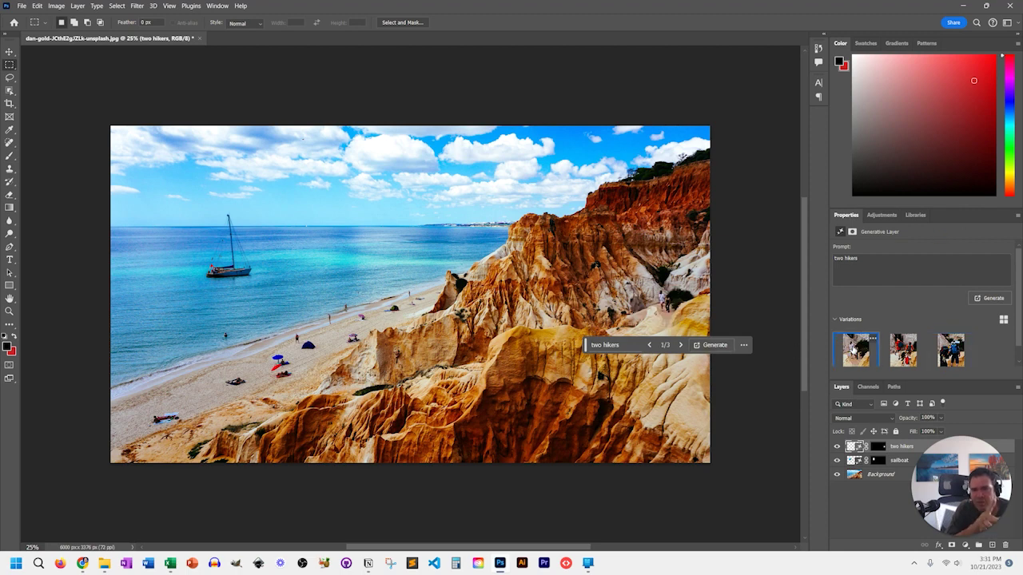
Remove the swimmer near the shoreline from the Background layer with Quick Selection and a Content-Aware fill, and deselect
{"action": "left_click", "coordinate": [901, 475]}
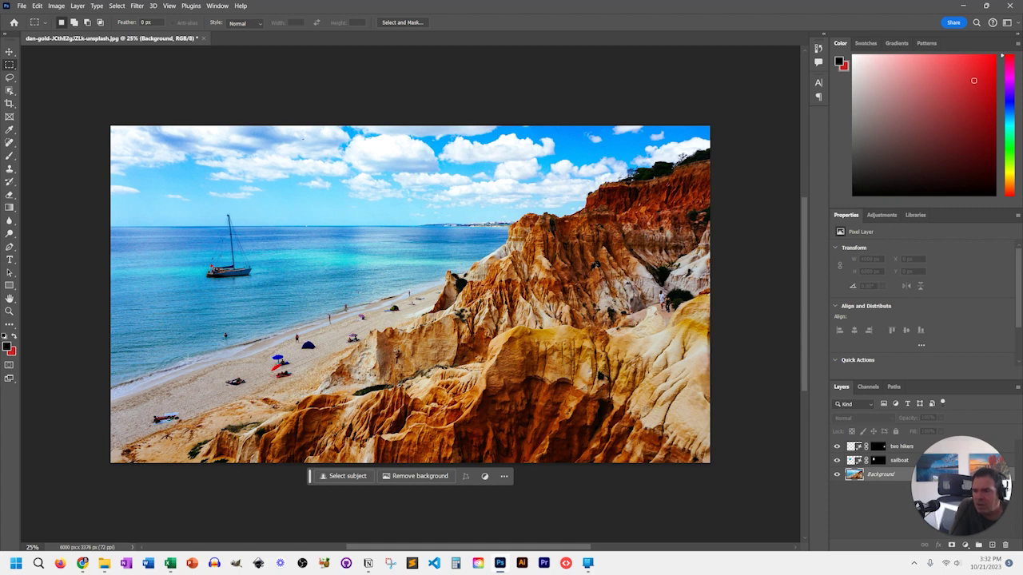
{"action": "left_click", "coordinate": [9, 91]}
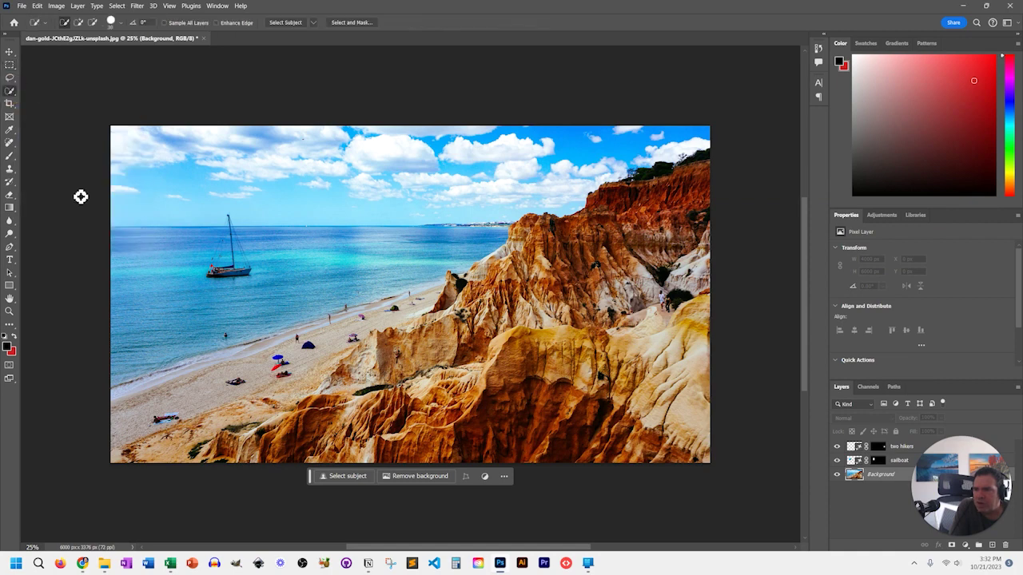
{"action": "left_click", "coordinate": [228, 338]}
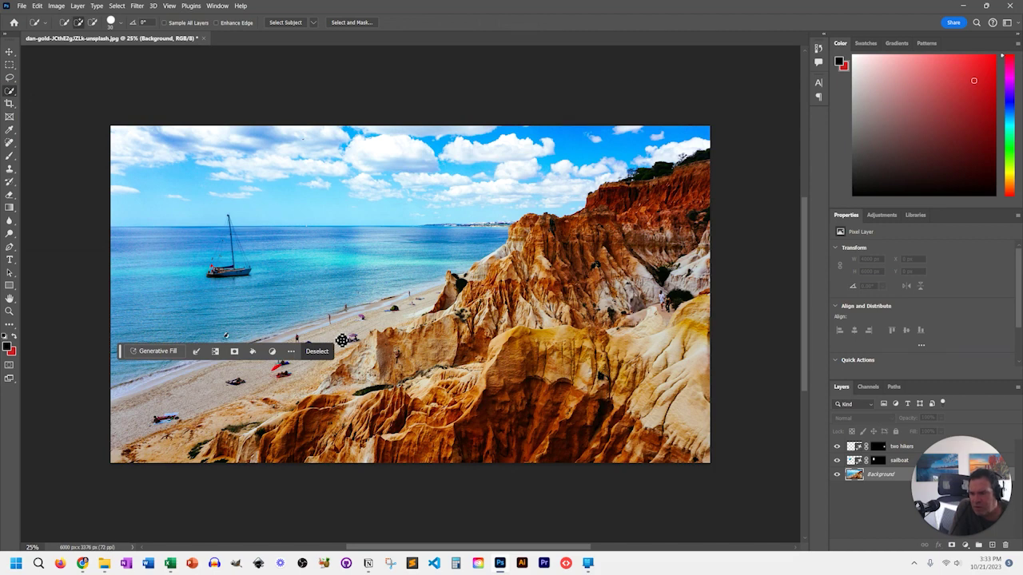
{"action": "key", "text": "shift+BackSpace"}
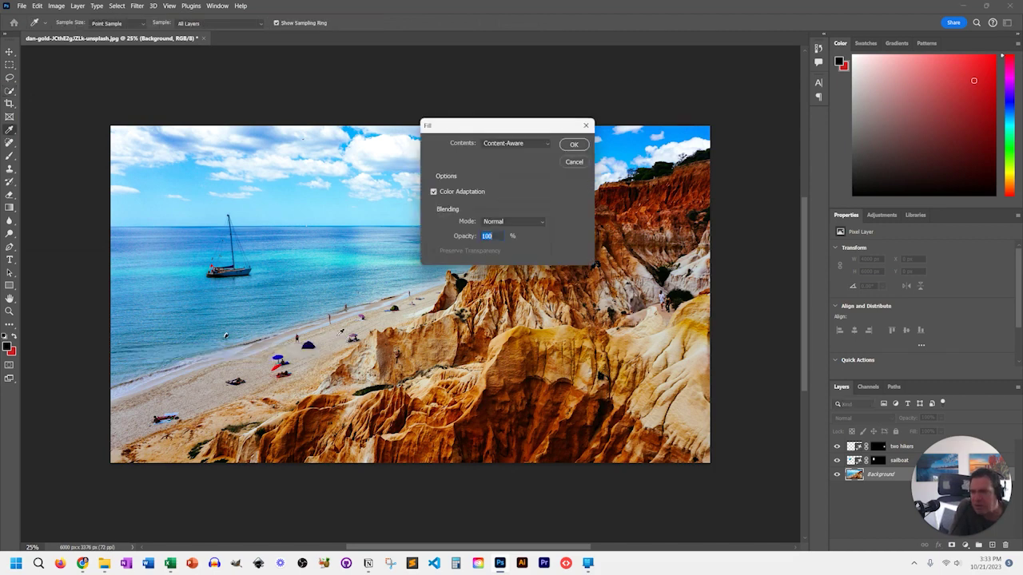
{"action": "left_click", "coordinate": [487, 144]}
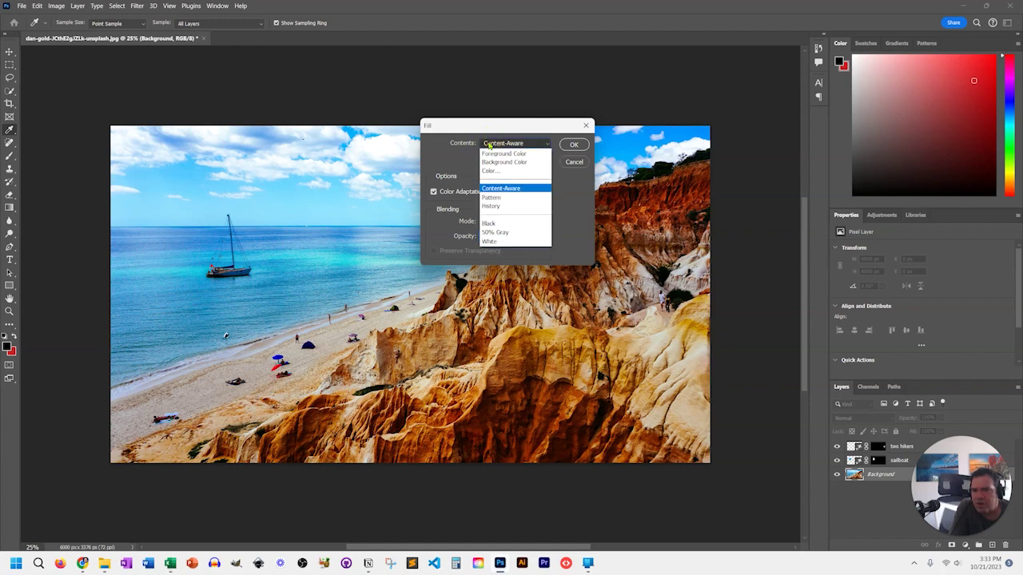
{"action": "left_click", "coordinate": [488, 143]}
{"action": "left_click", "coordinate": [575, 146]}
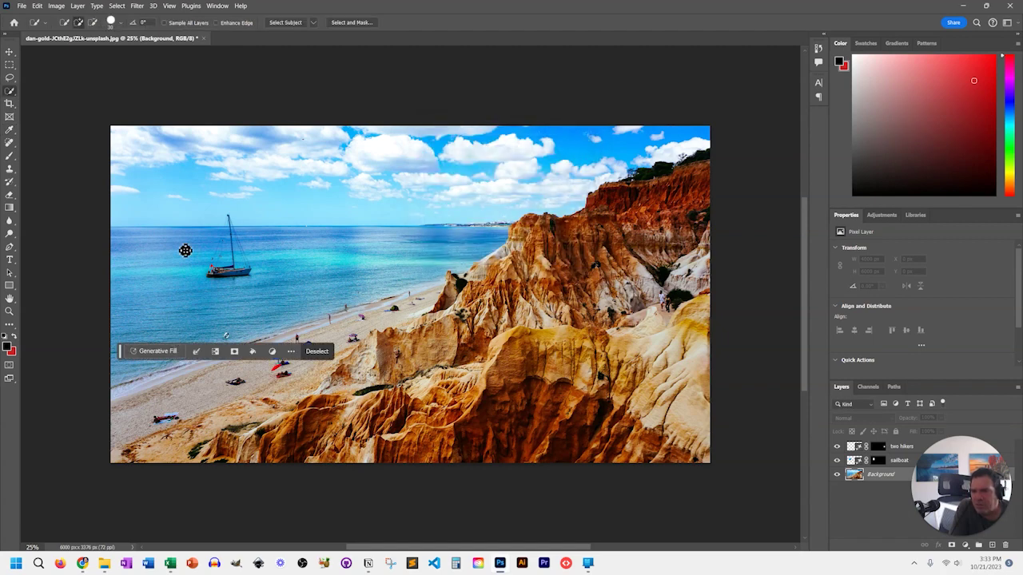
{"action": "left_click", "coordinate": [116, 6]}
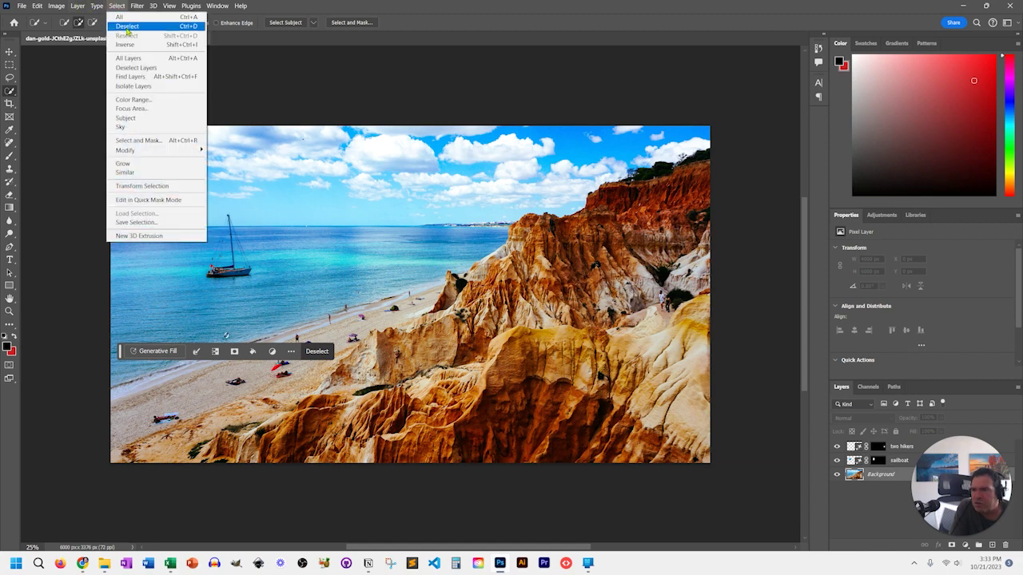
{"action": "left_click", "coordinate": [126, 28]}
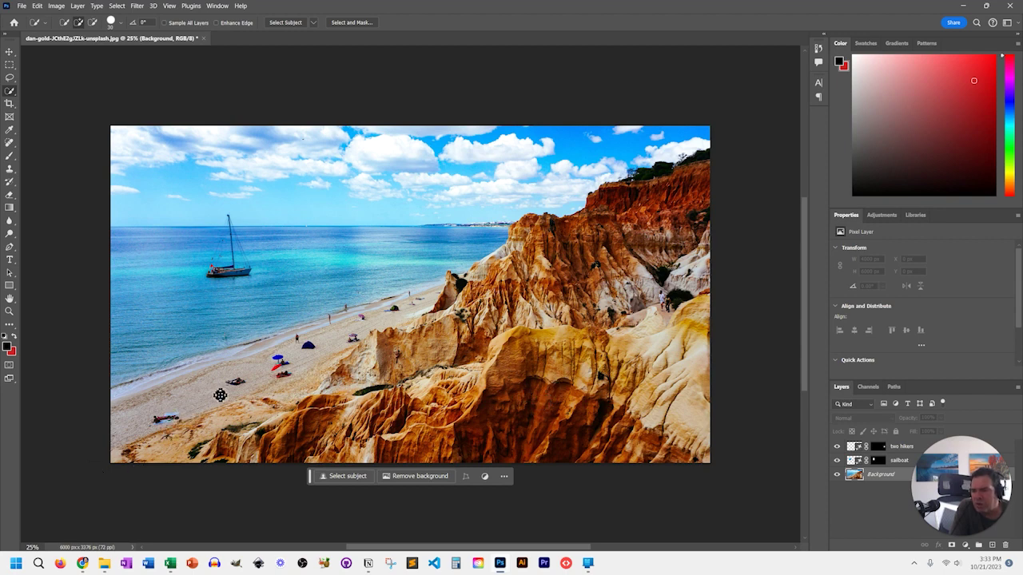
Remove the sunbather near the blue umbrella using Quick Selection, clean up the spot with a Content-Aware fill in a small rectangular selection, and deselect
{"action": "left_click", "coordinate": [244, 387]}
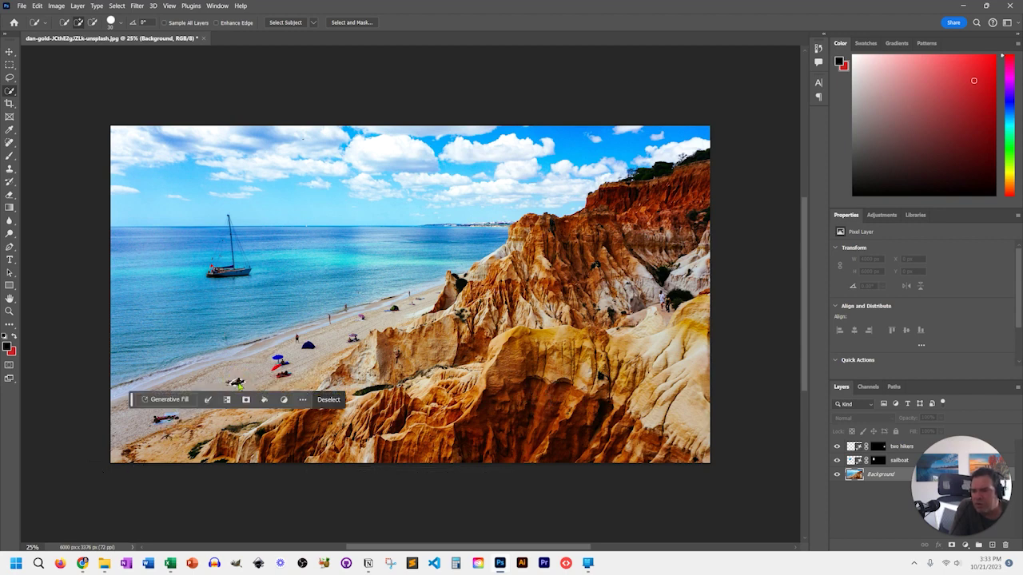
{"action": "left_click", "coordinate": [116, 6]}
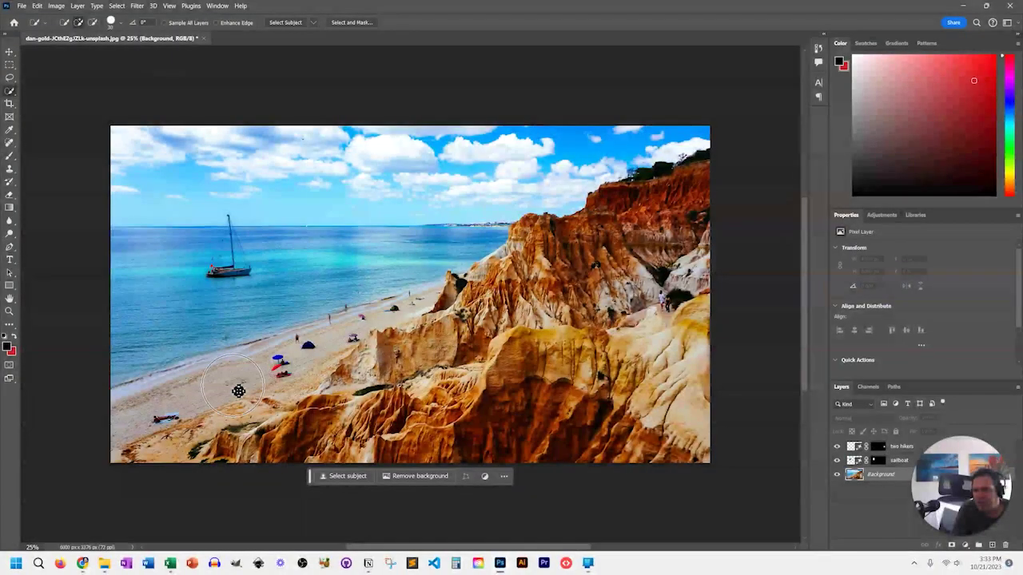
{"action": "left_click", "coordinate": [10, 64]}
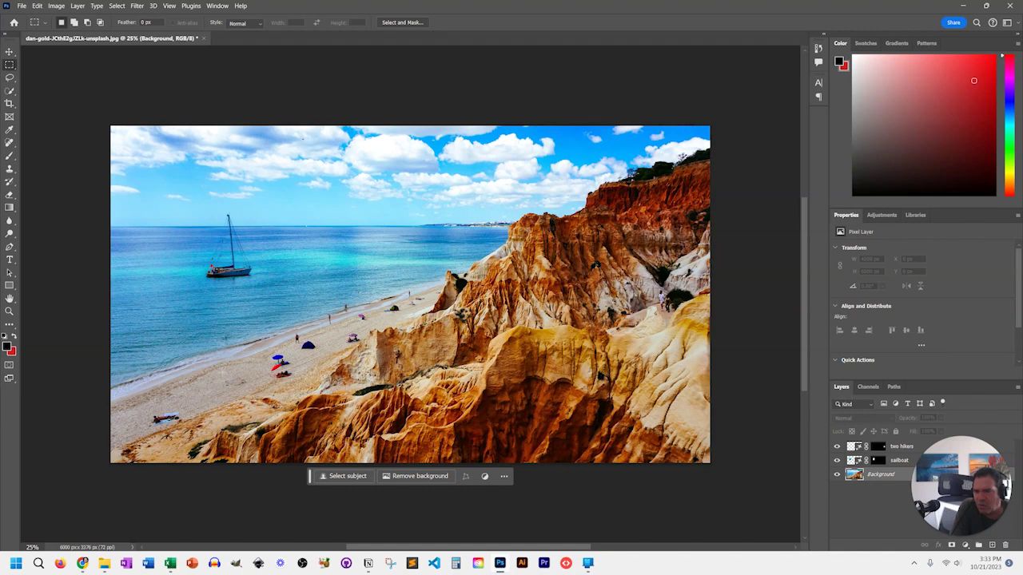
{"action": "left_click_drag", "start_coordinate": [221, 371], "coordinate": [248, 390]}
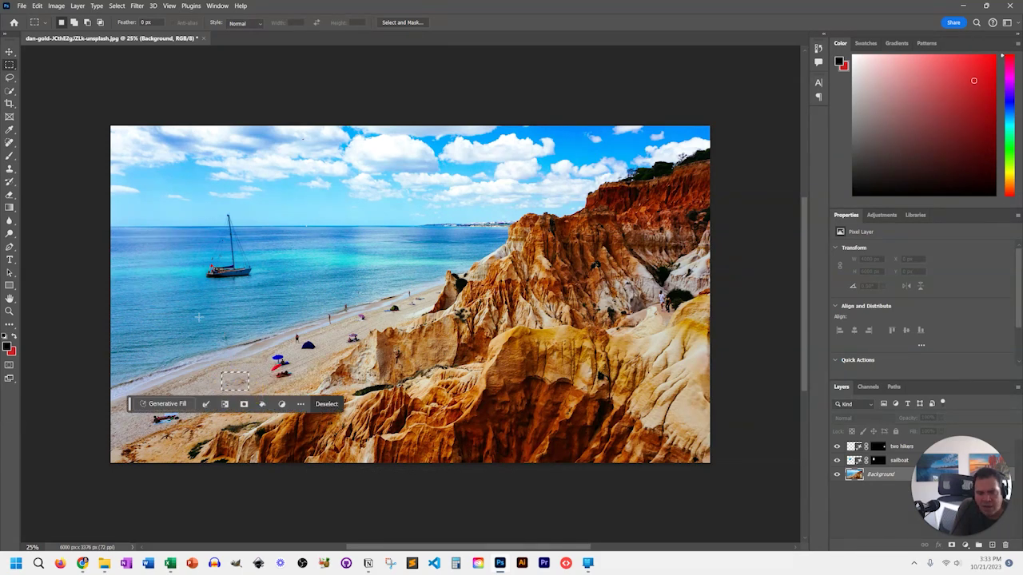
{"action": "key", "text": "shift+BackSpace"}
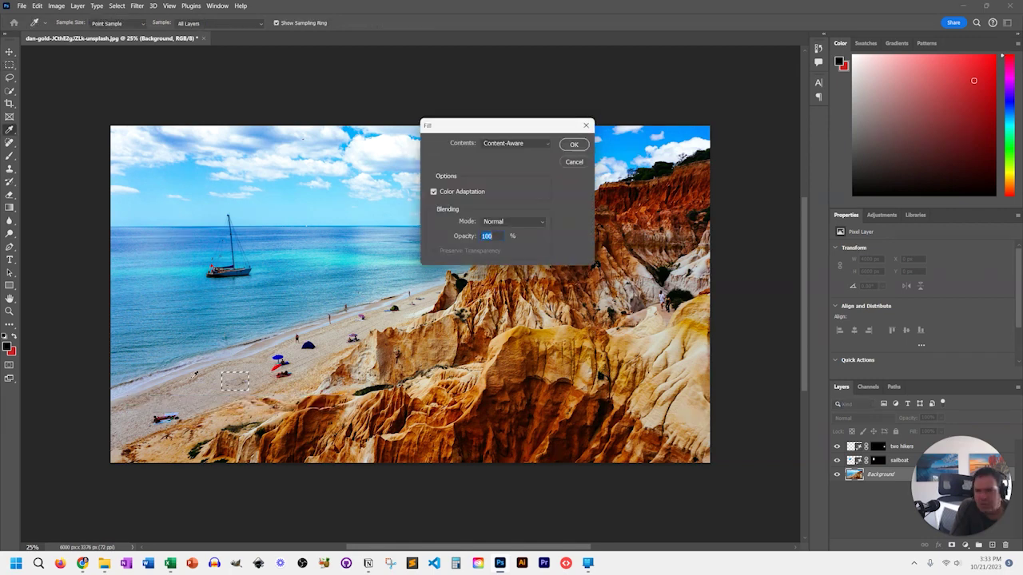
{"action": "left_click", "coordinate": [574, 144]}
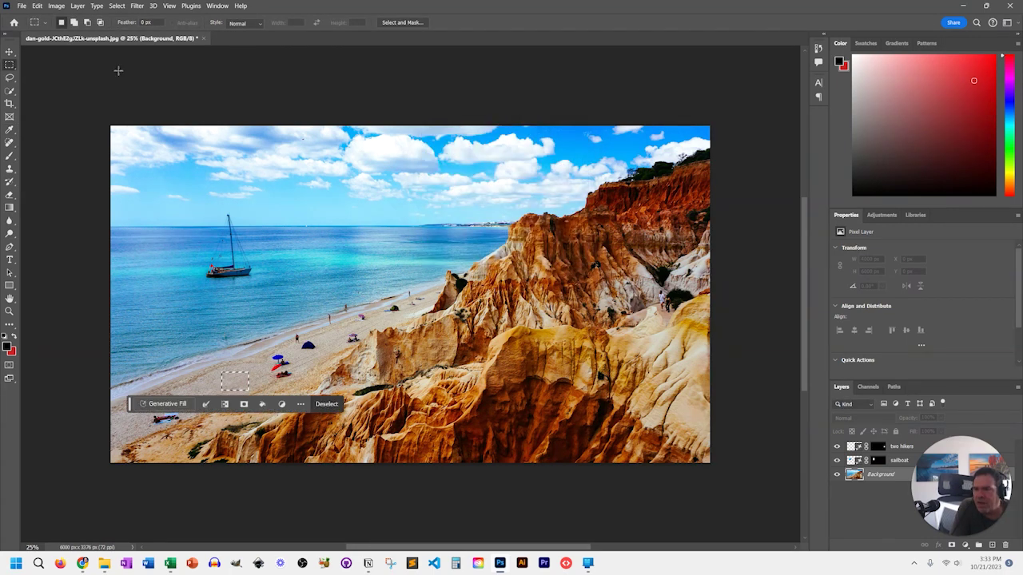
{"action": "key", "text": "ctrl+d"}
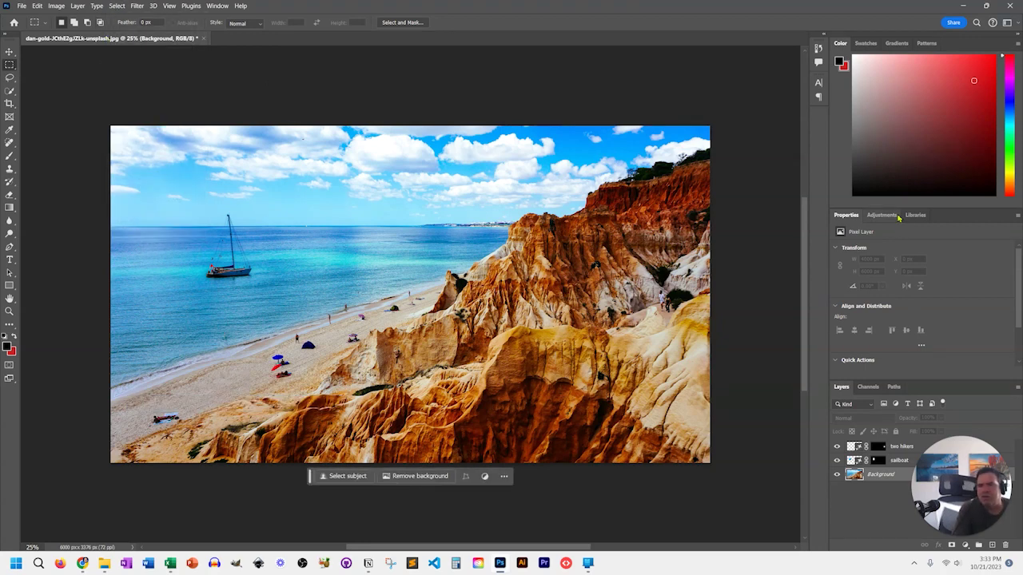